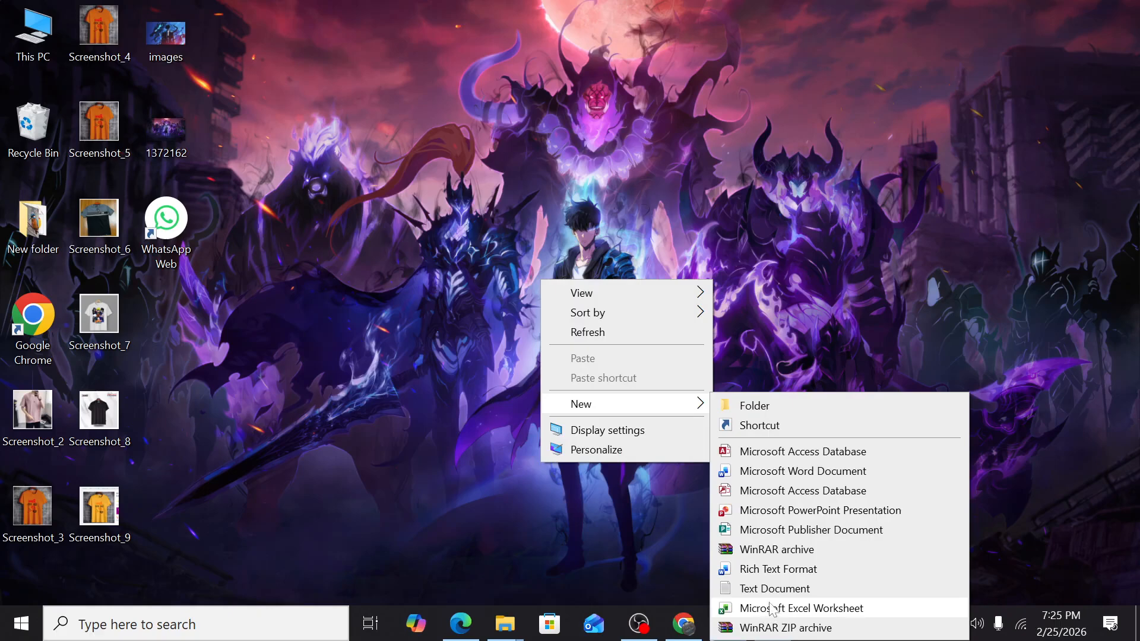
- Create a new Microsoft Excel worksheet on the desktop, keep its default name, and open it in a maximized window
left_click(763, 608)
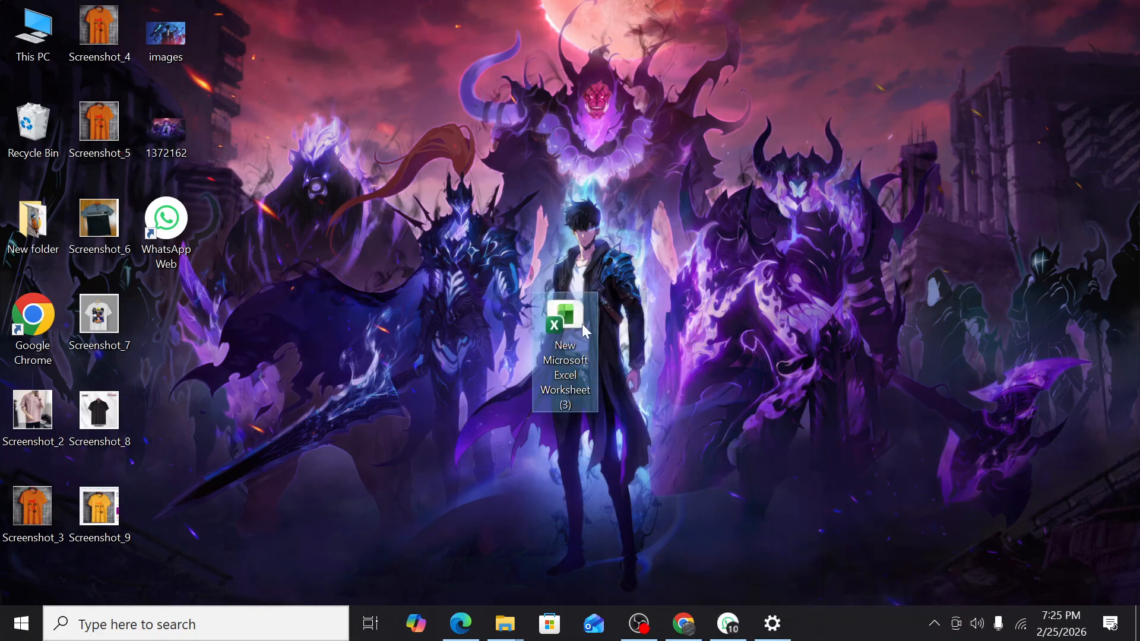
key("Return")
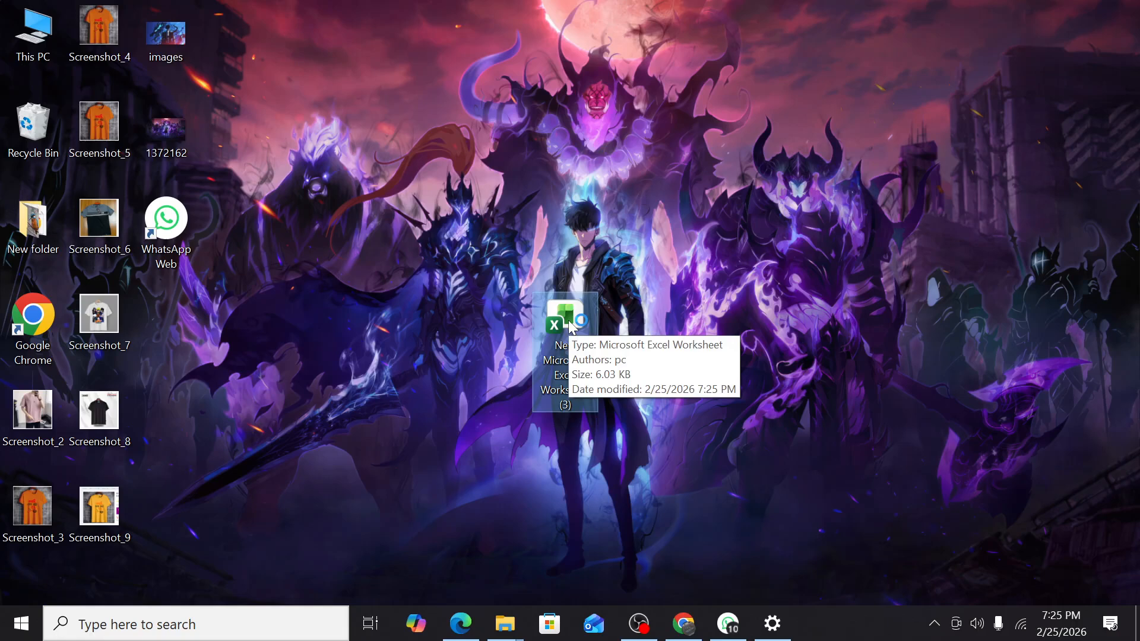
double_click(567, 318)
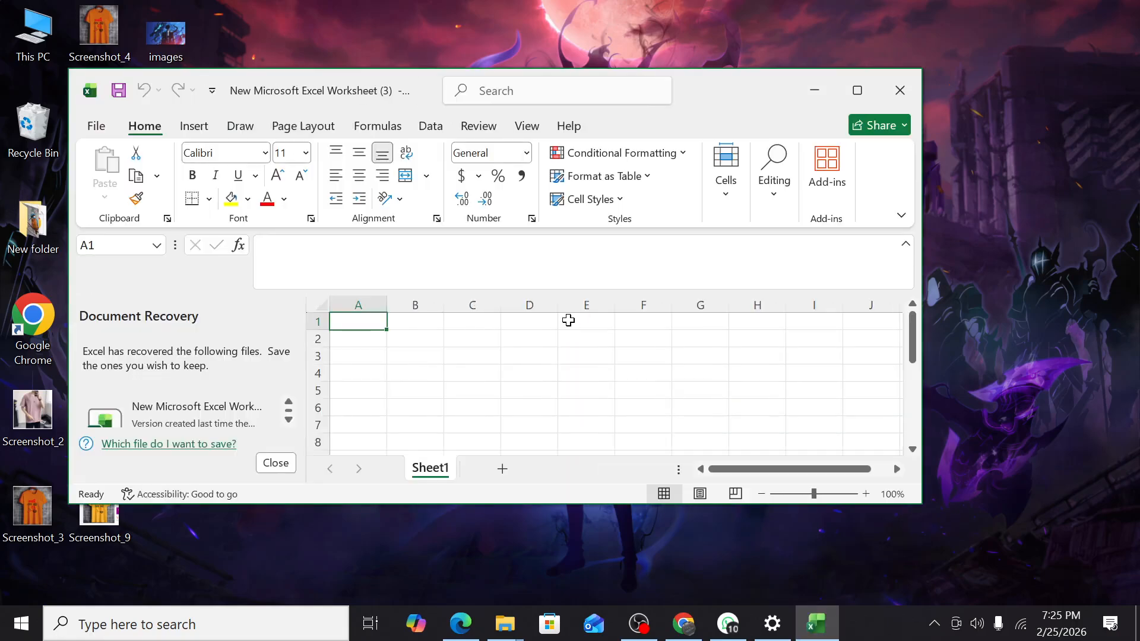
left_click(858, 90)
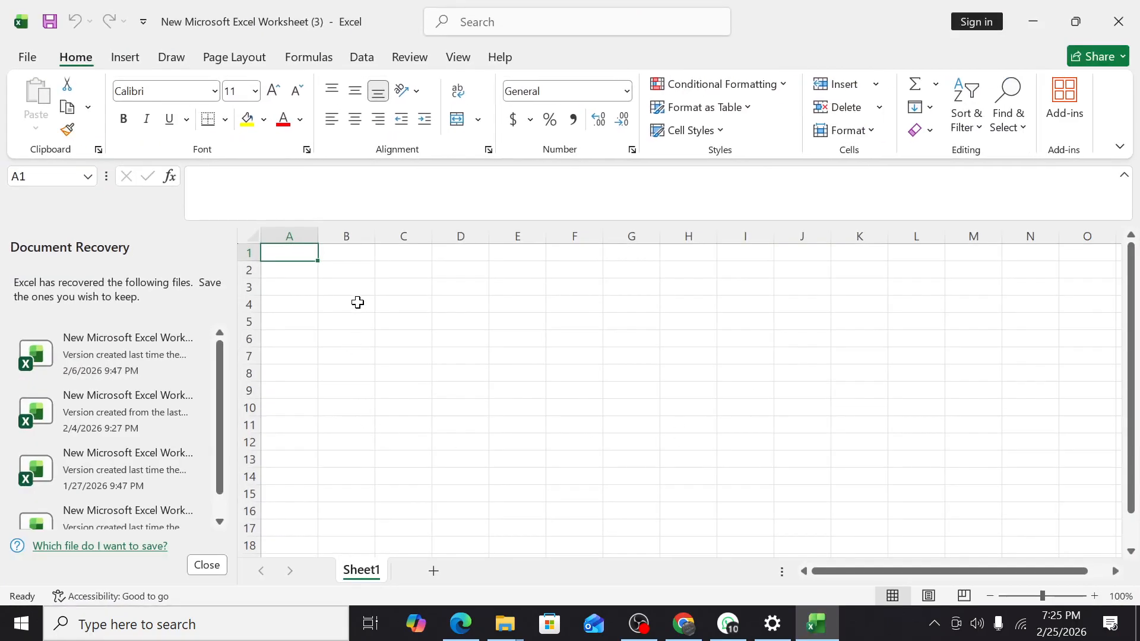
- Switch to the exercise PDF in Microsoft Edge and snap its window to the left half of the screen
mouse_move(730, 634)
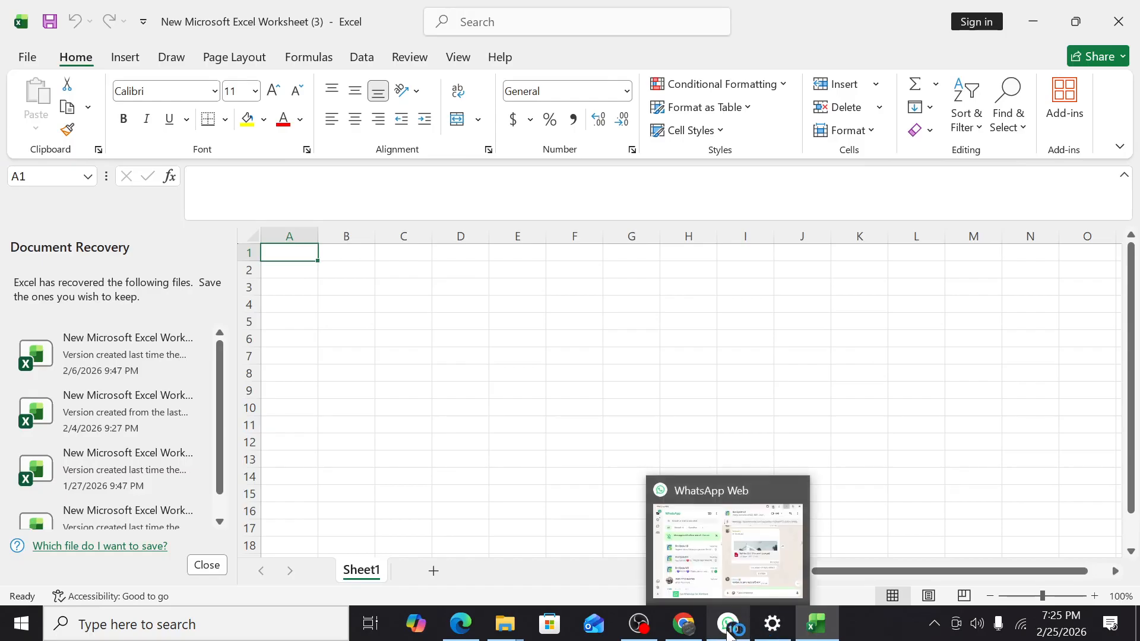
left_click(462, 552)
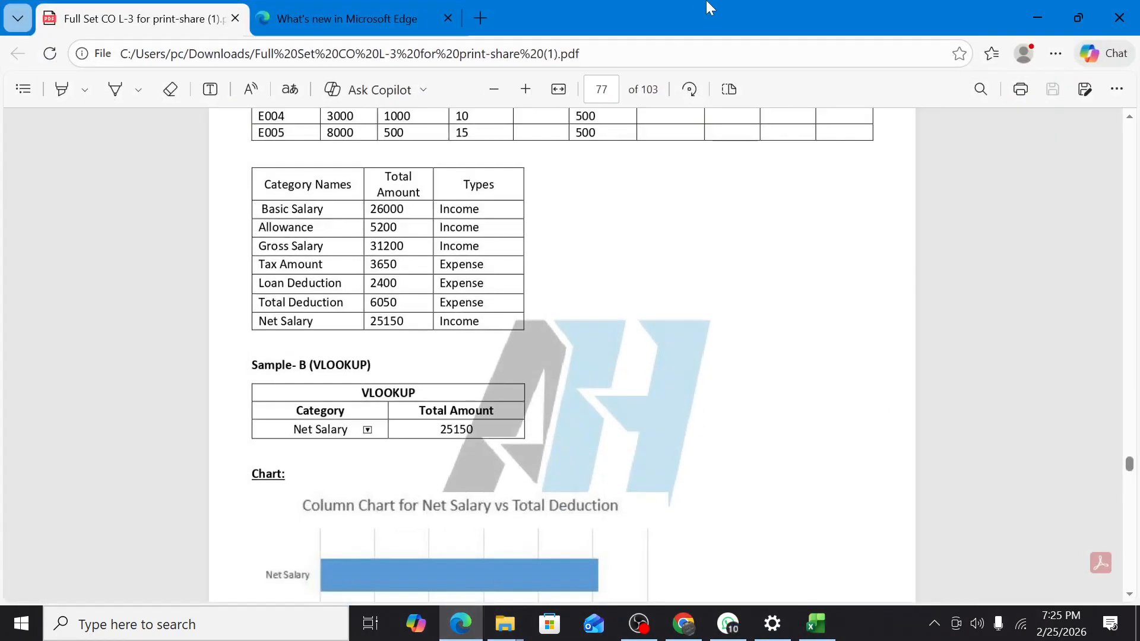
left_click_drag(710, 7, 3, 238)
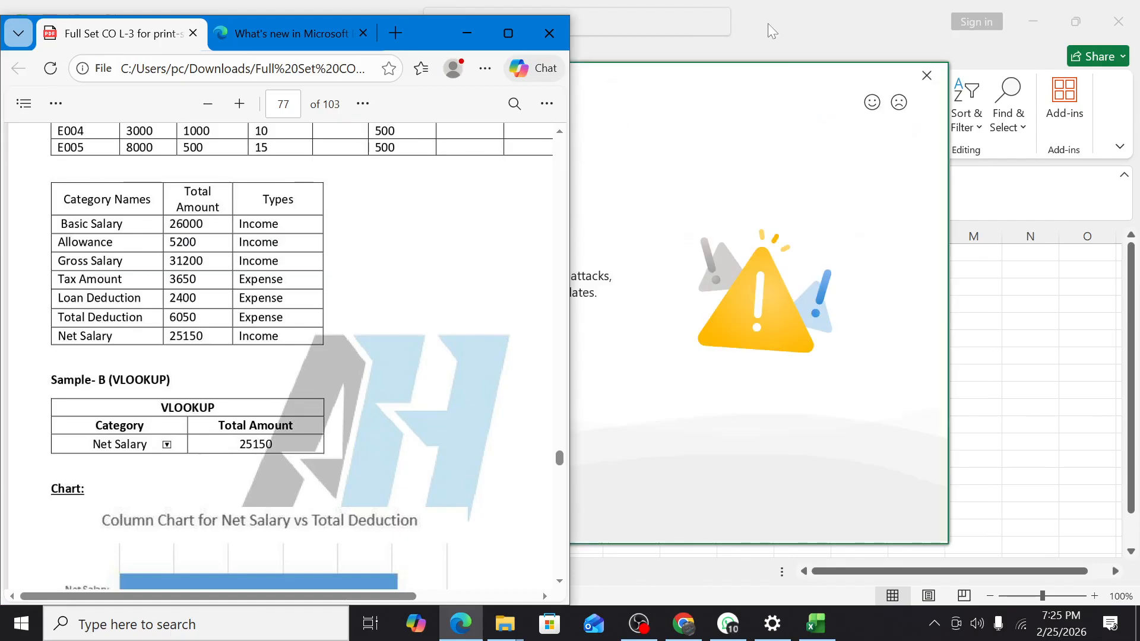
left_click_drag(420, 38, 0, 98)
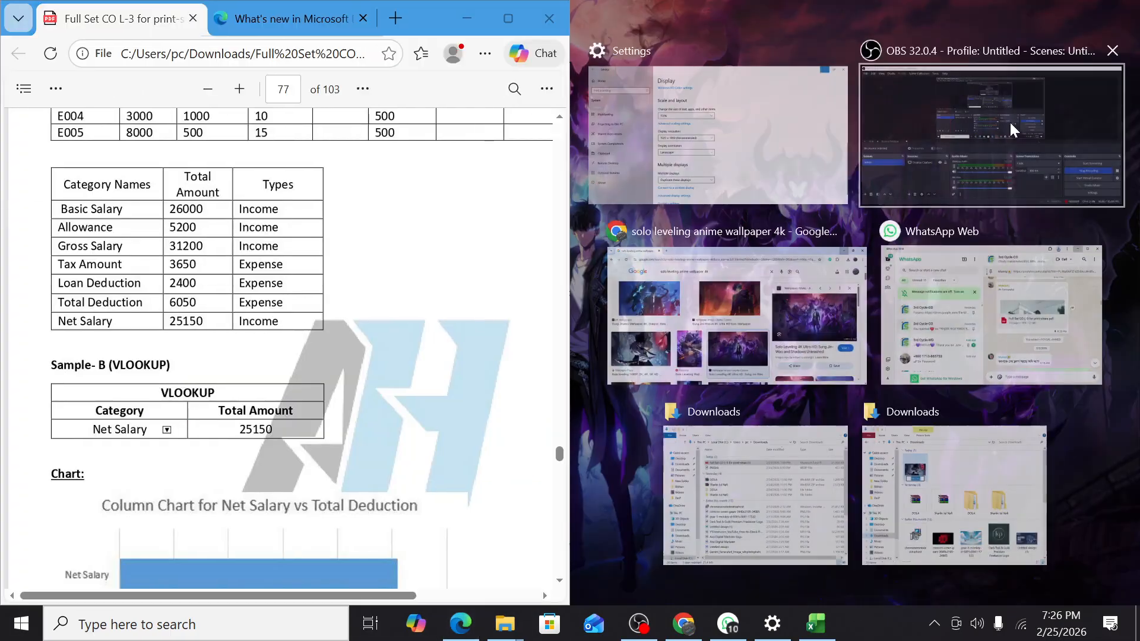
- Return to the Excel workbook, dismiss the Office license dialog, and snap the workbook beside the PDF on the right half of the screen
left_click(786, 137)
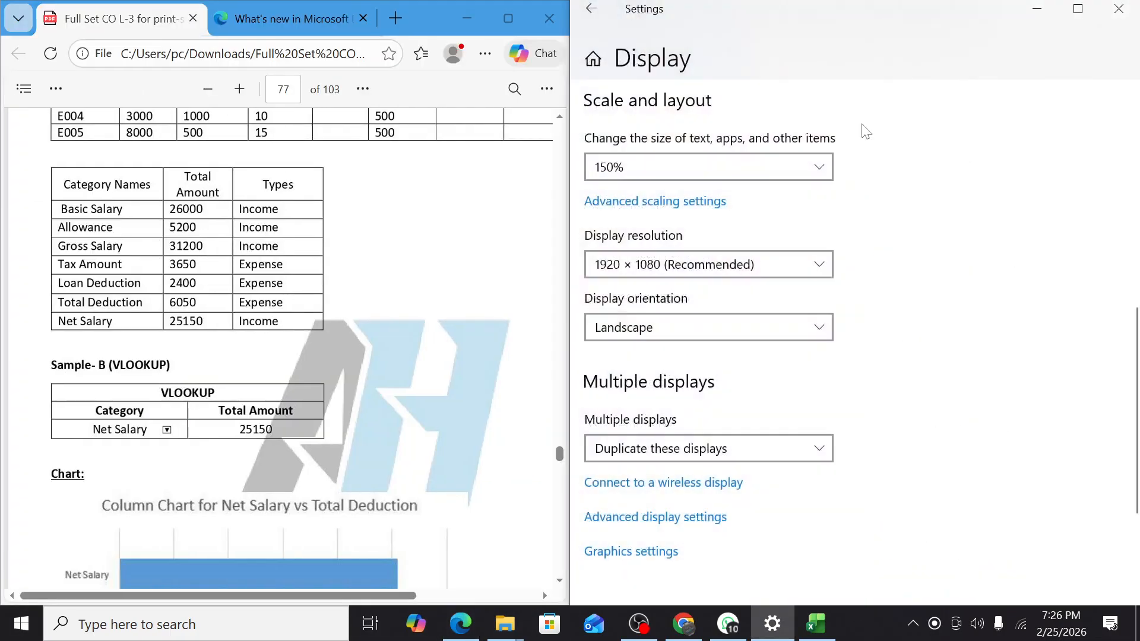
left_click(1023, 7)
left_click(903, 19)
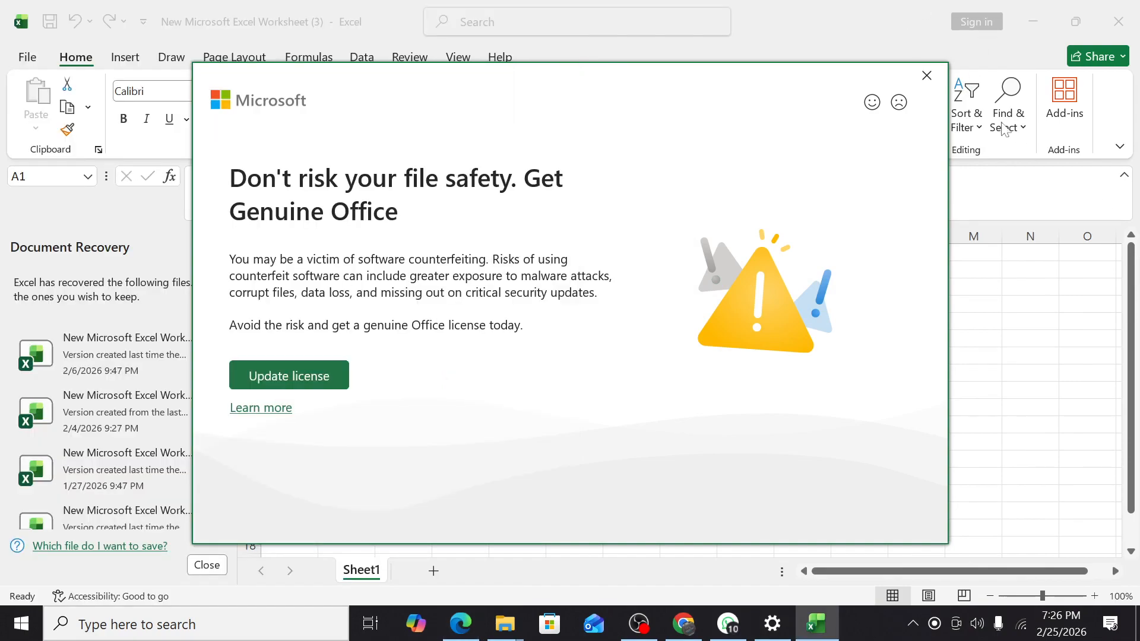
left_click(926, 75)
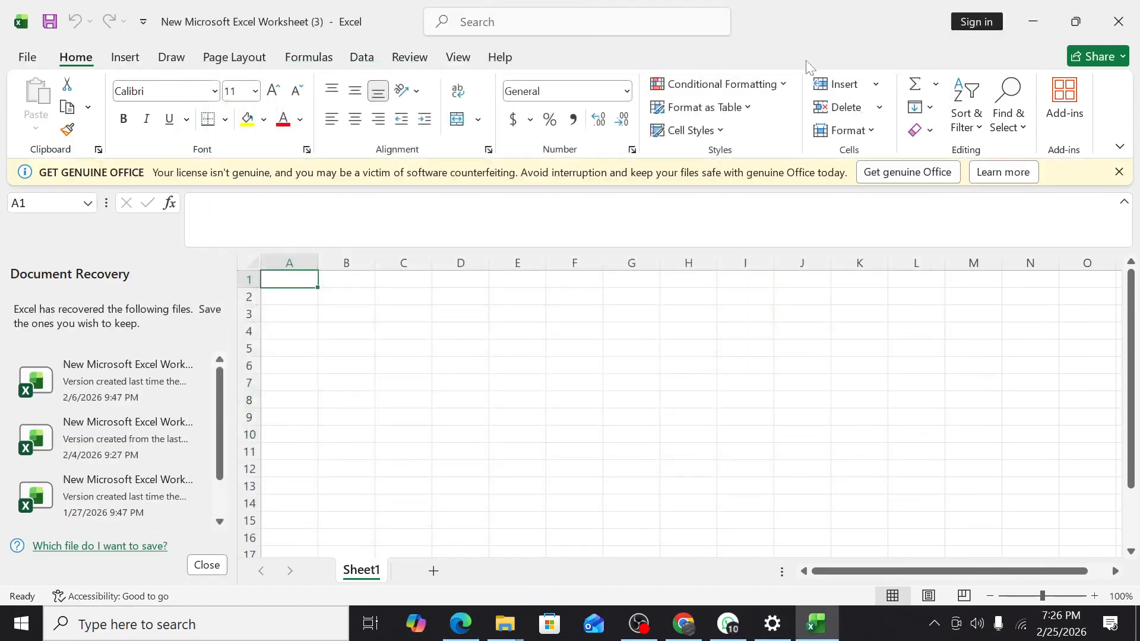
key("super+Right")
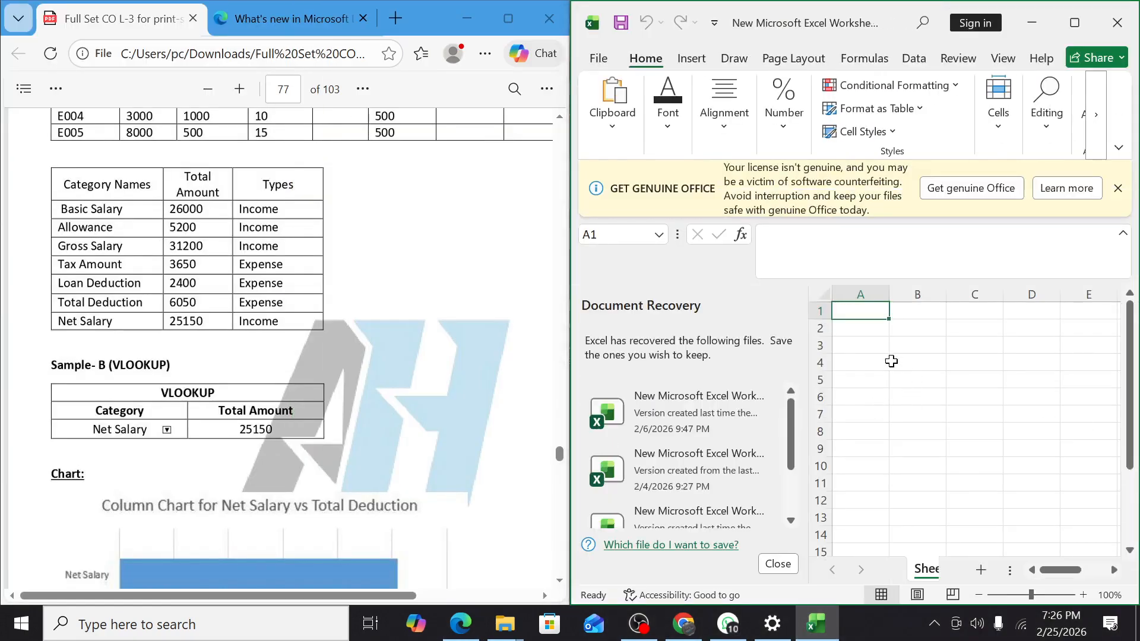
- Enter employee ID E001 in A3 and fill the series down to E005 in A7, following the PDF's Monthly Salary Sheet
scroll(389, 309, "up", 5)
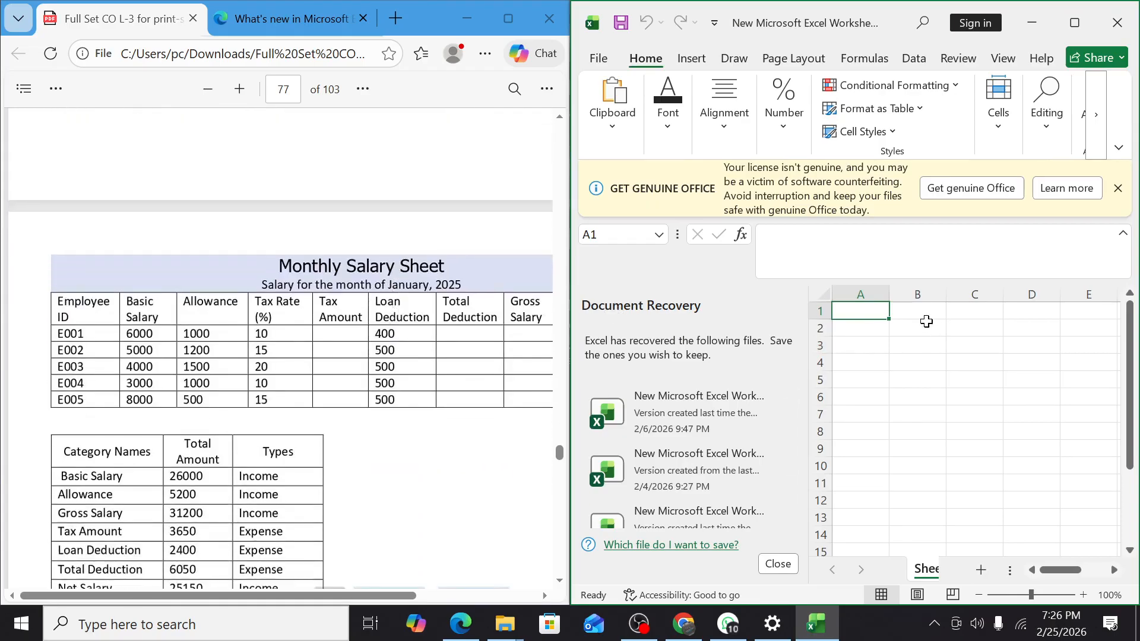
left_click(867, 345)
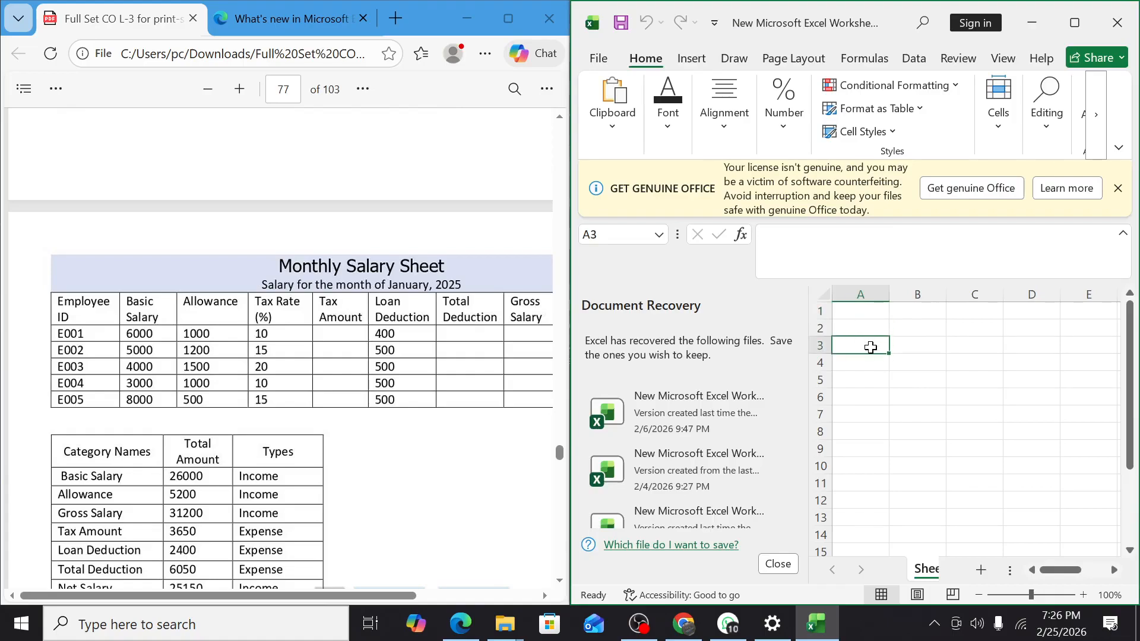
type("E")
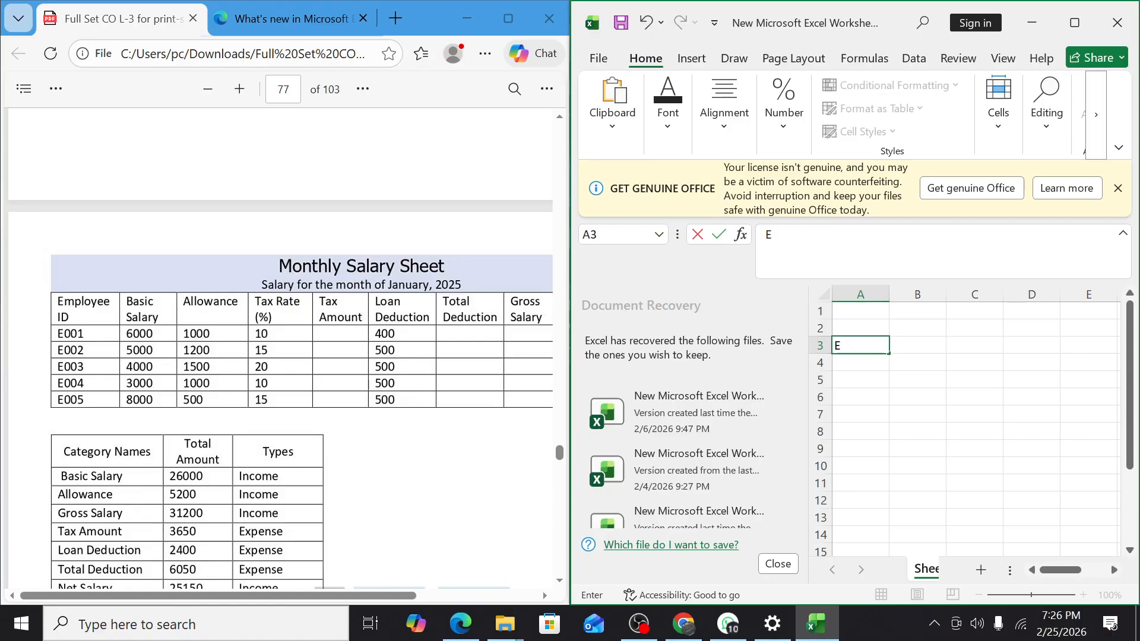
type("001")
key("Return")
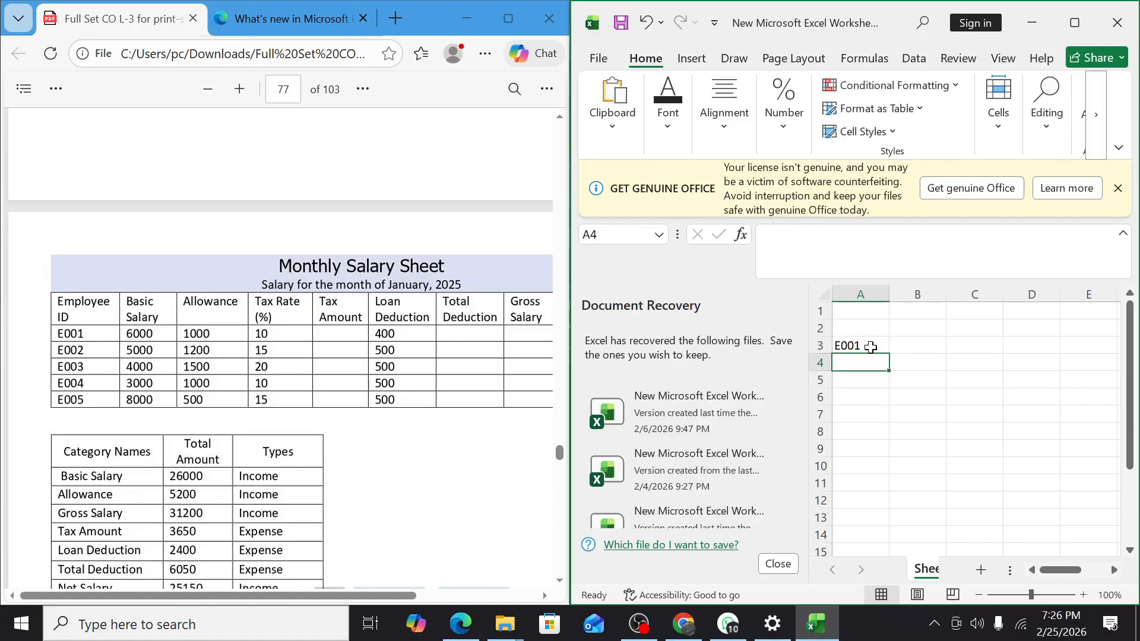
left_click(871, 347)
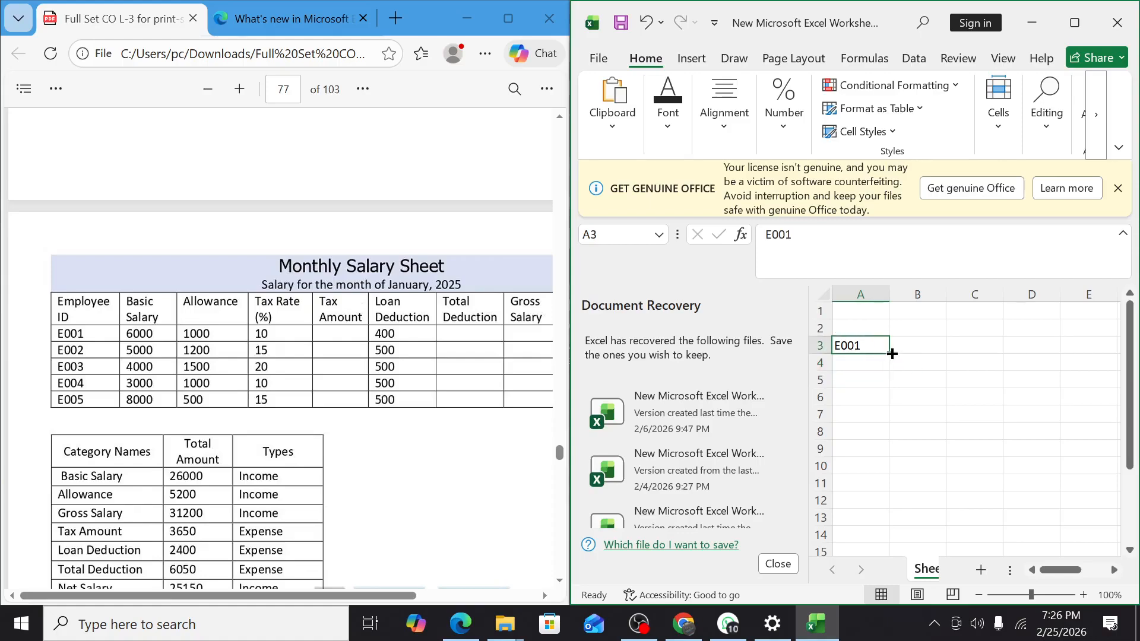
left_click_drag(893, 354, 887, 415)
- Enter the basic salaries 6000, 5000, 4000, 3000 and 8000 in cells B3 to B7
left_click(924, 343)
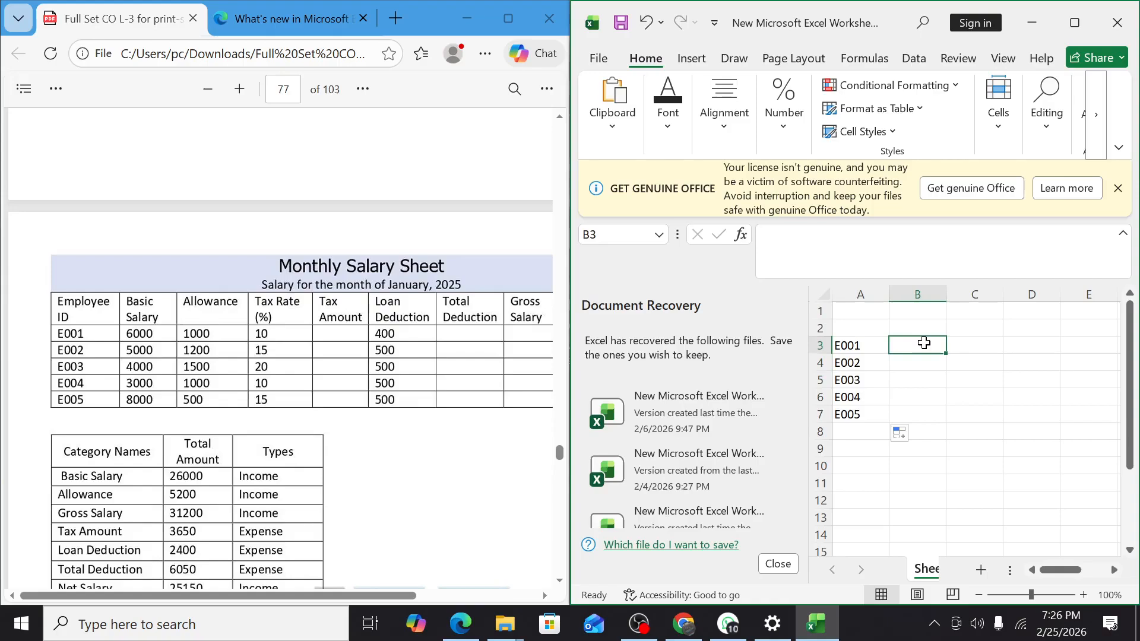
type("600")
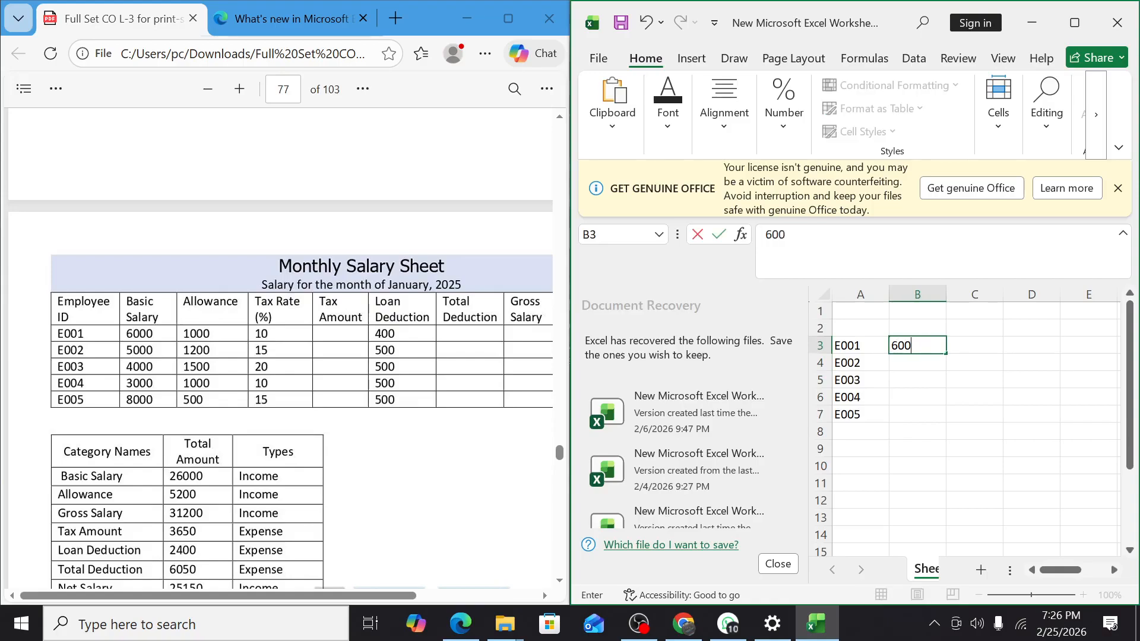
key("Return")
type("50")
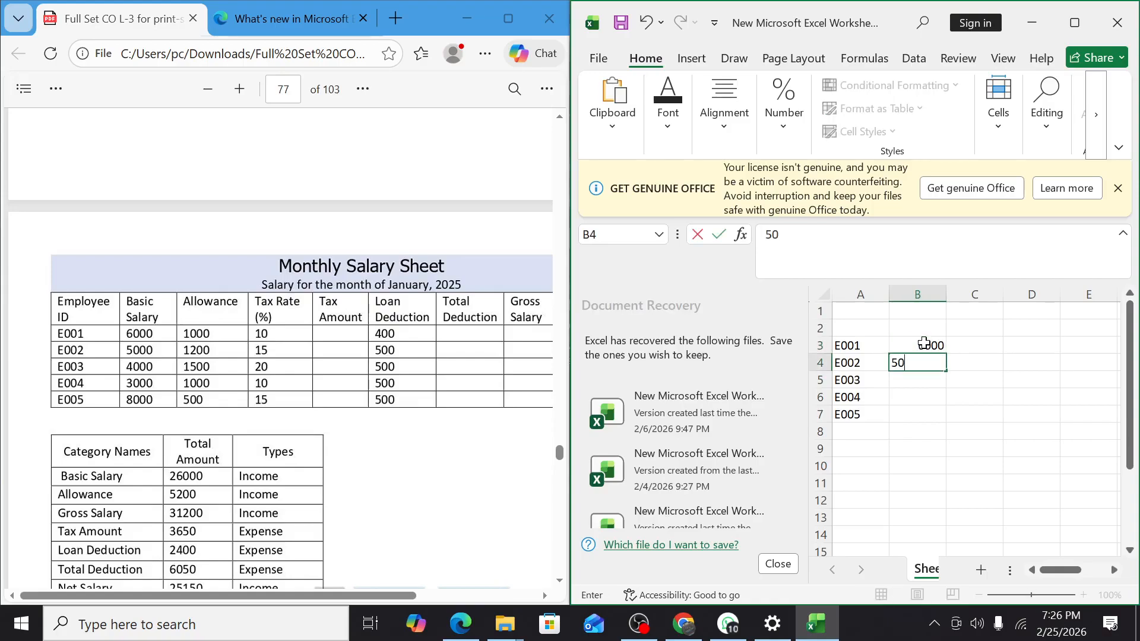
type("00")
key("Return")
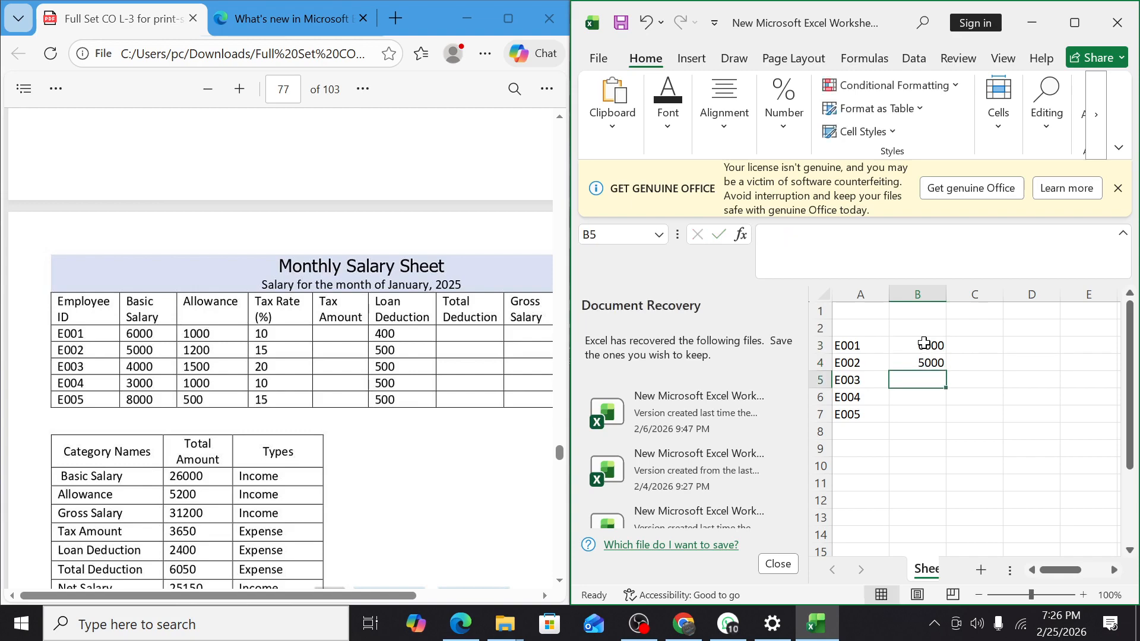
type("4000")
key("Return")
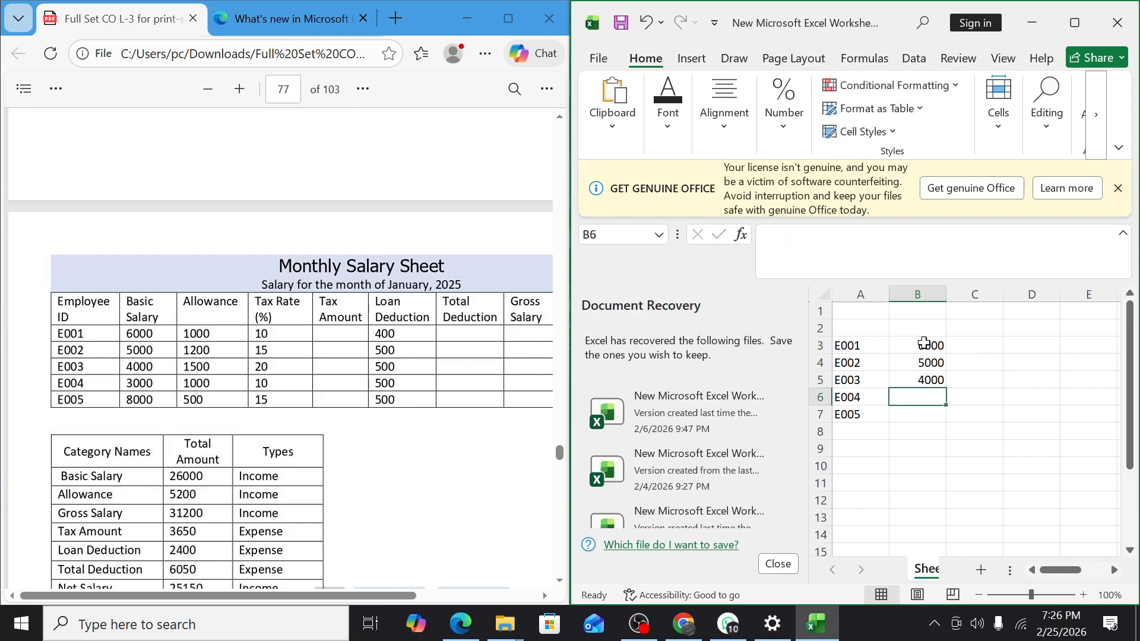
type("3000")
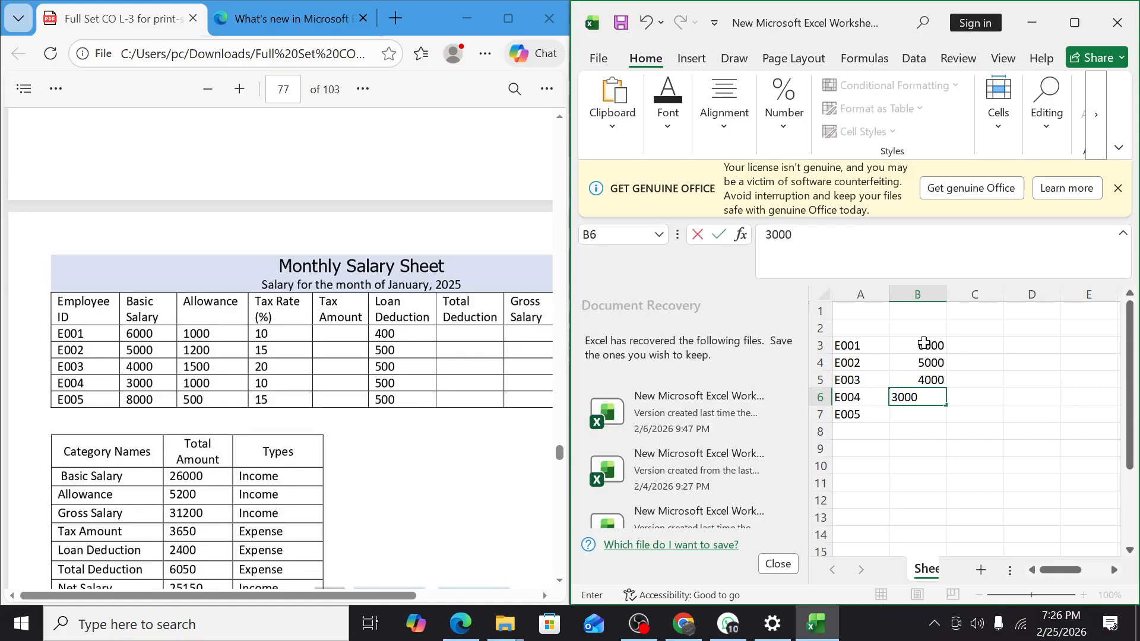
key("Return")
type("8")
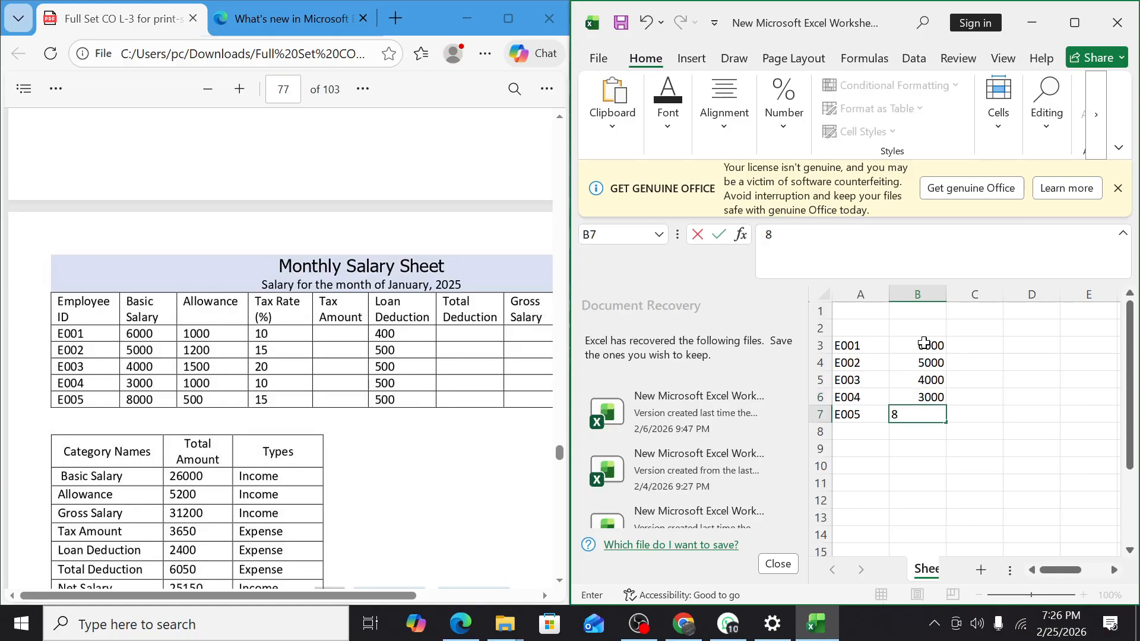
type("000")
key("Return")
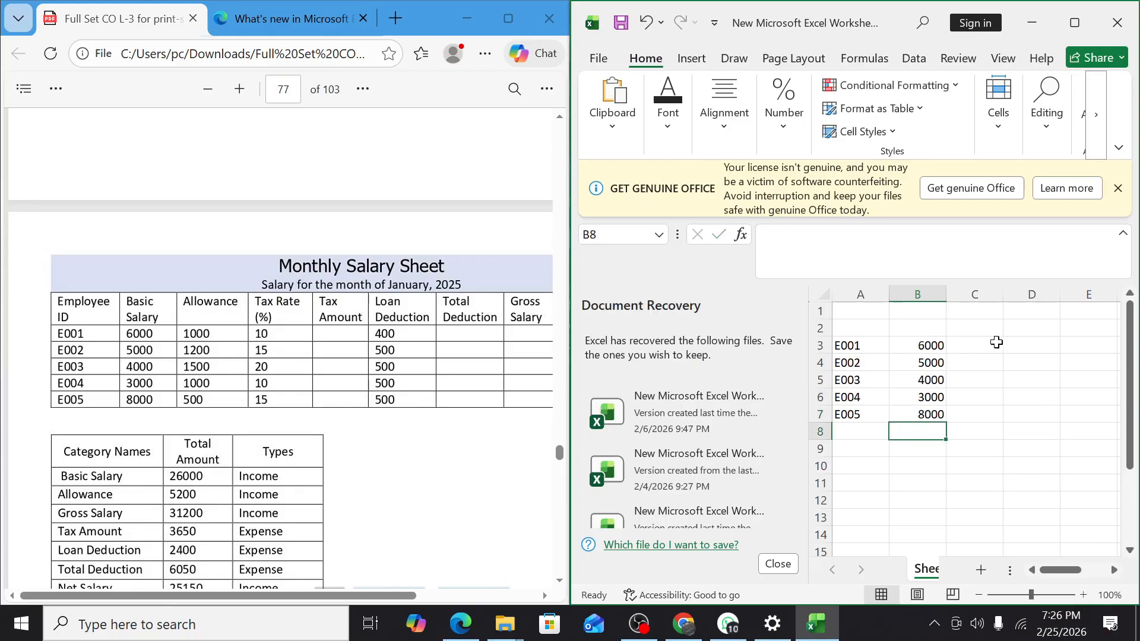
- Enter the allowances 1000, 1200, 1500, 1000 and 500 in cells C3 to C7
left_click(979, 343)
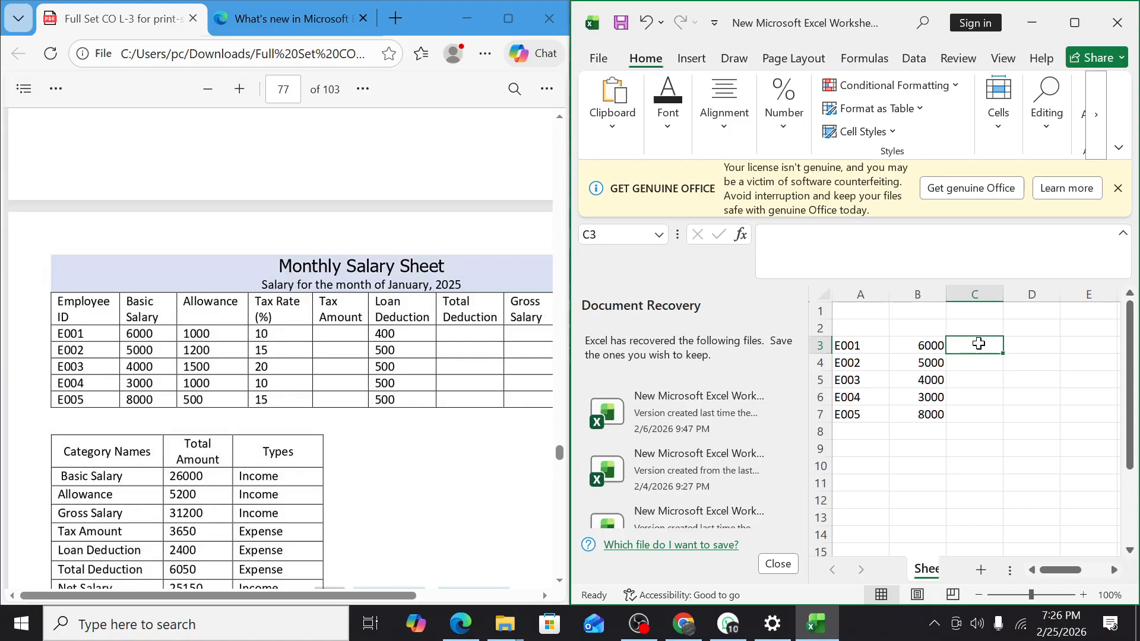
type("100")
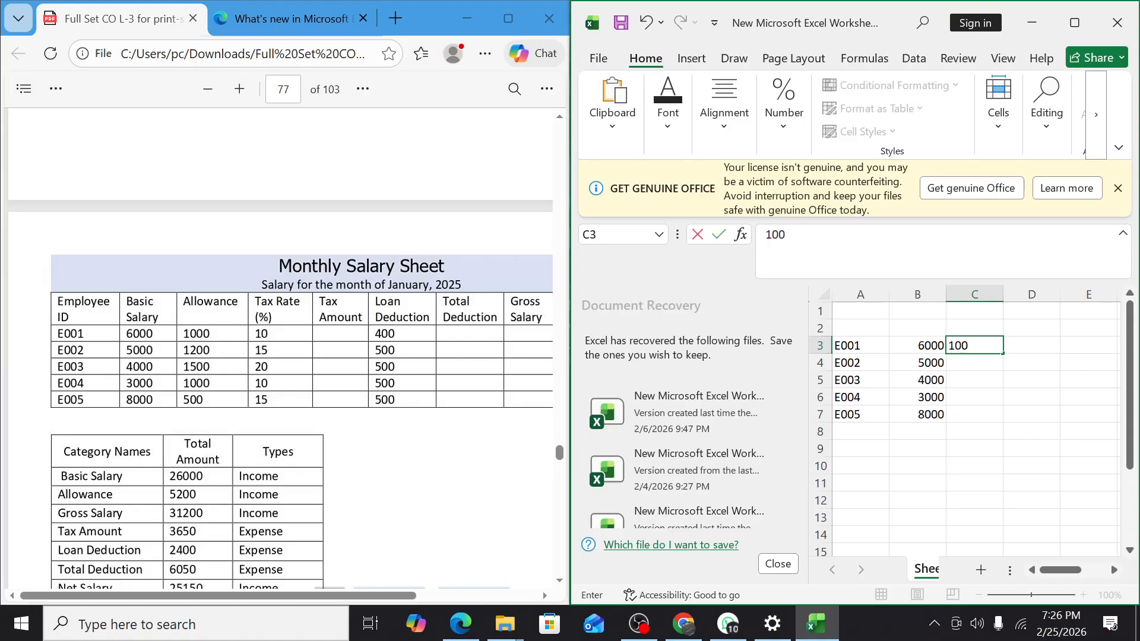
type("0")
key("Return")
type("12")
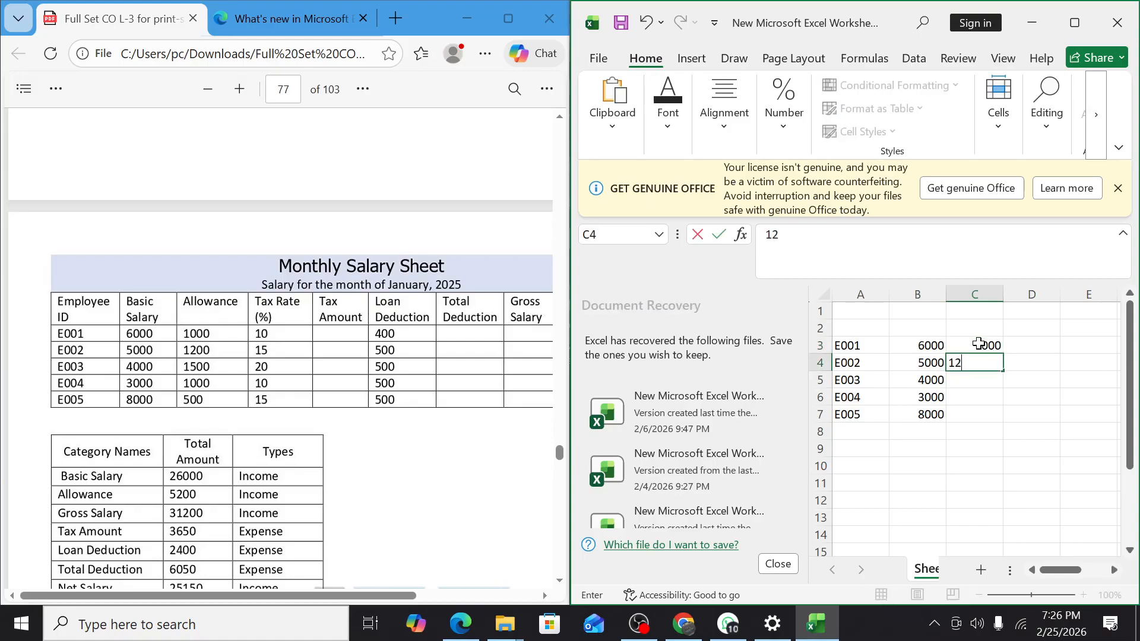
type("00")
key("Return")
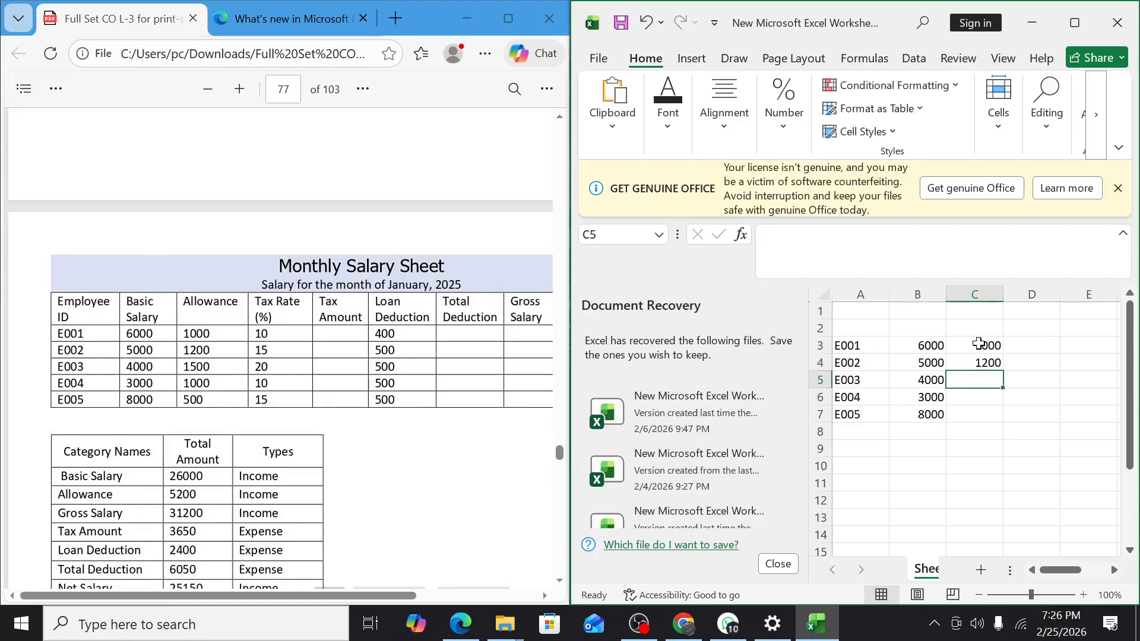
type("15")
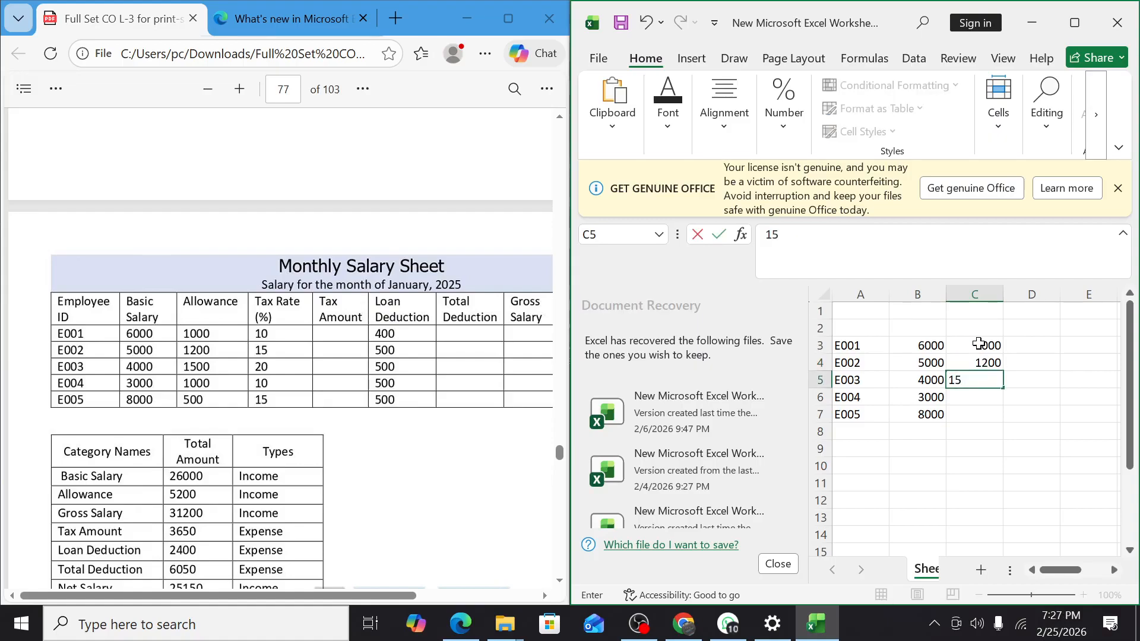
type("00")
key("Return")
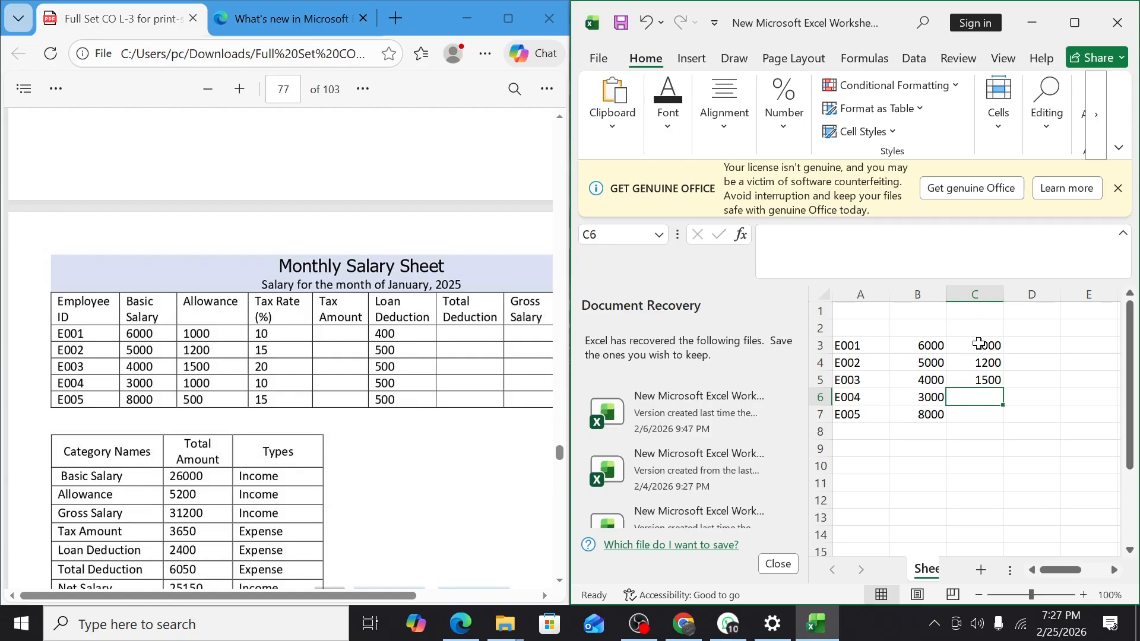
type("10")
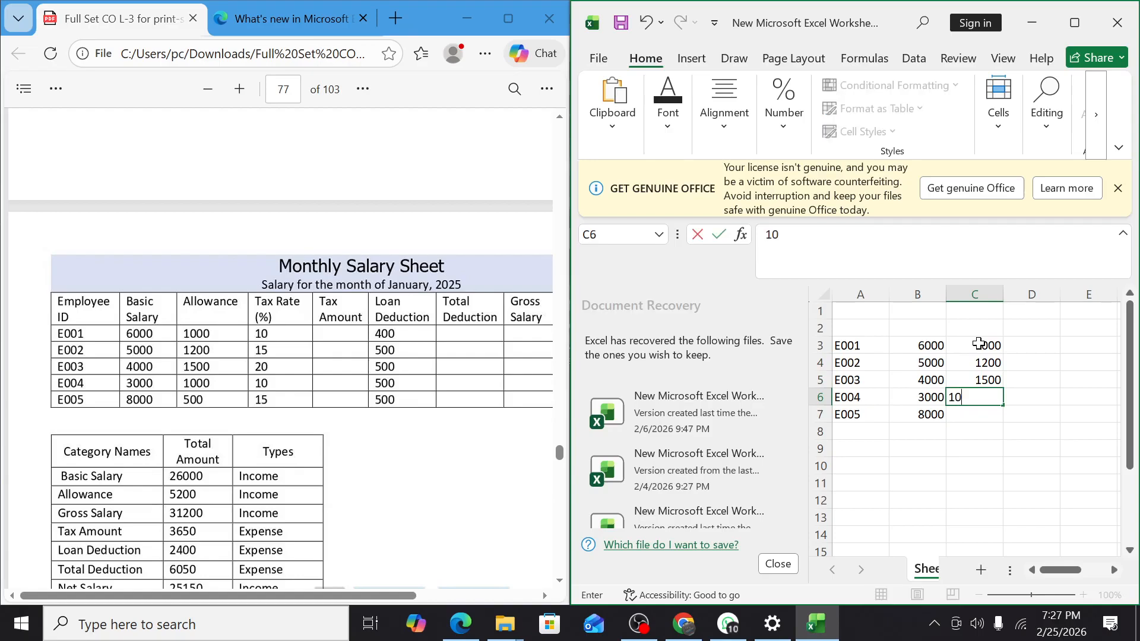
type("00")
key("Return")
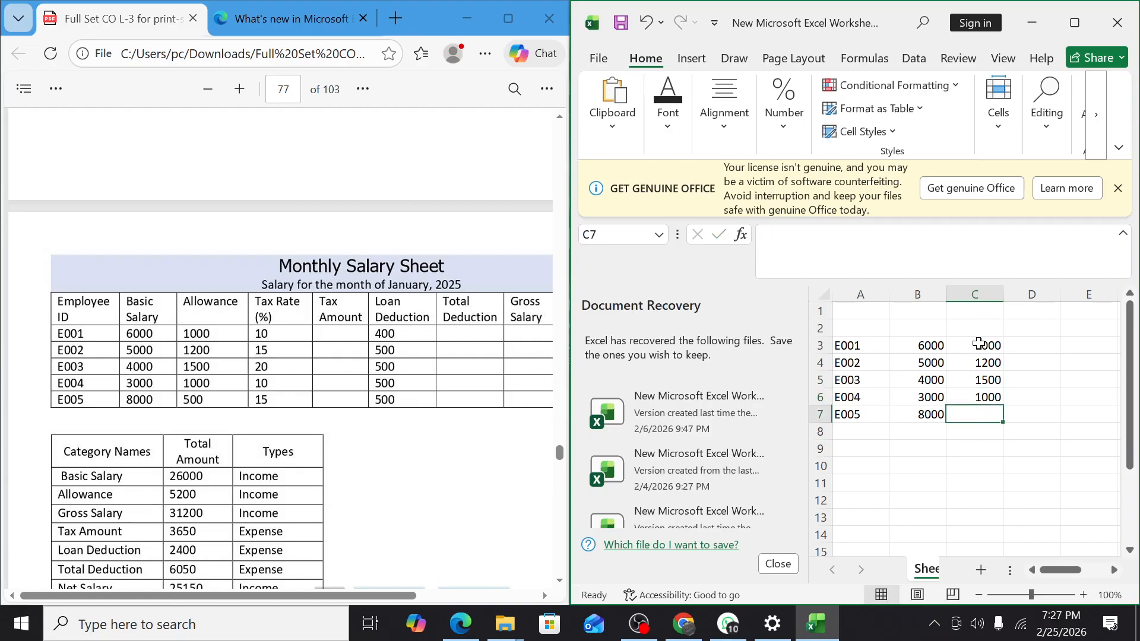
type("500")
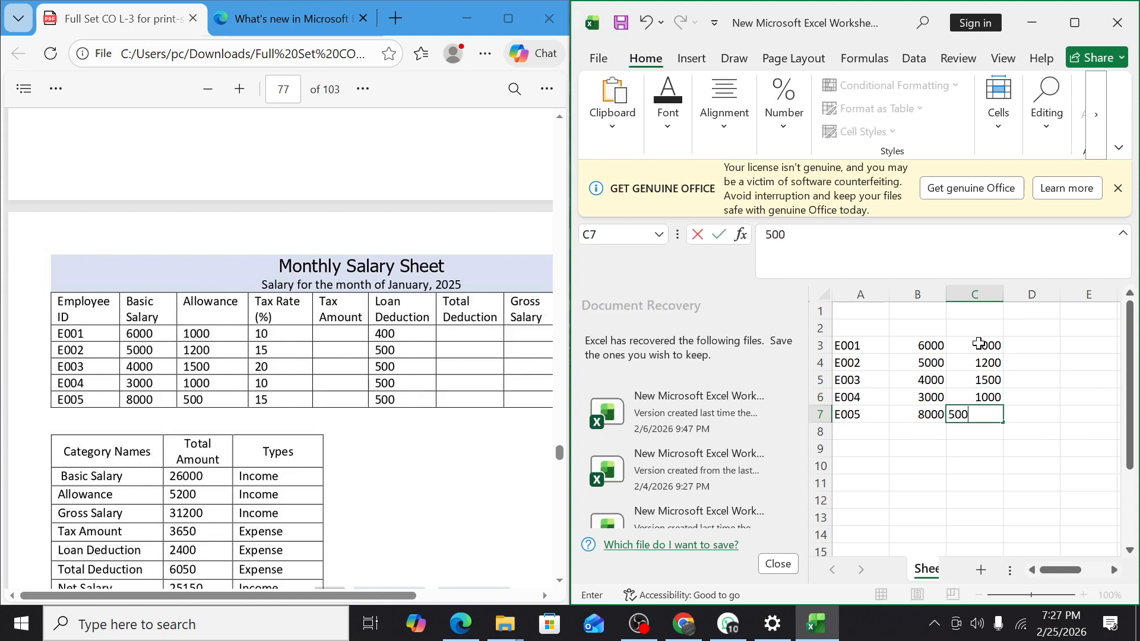
key("Return")
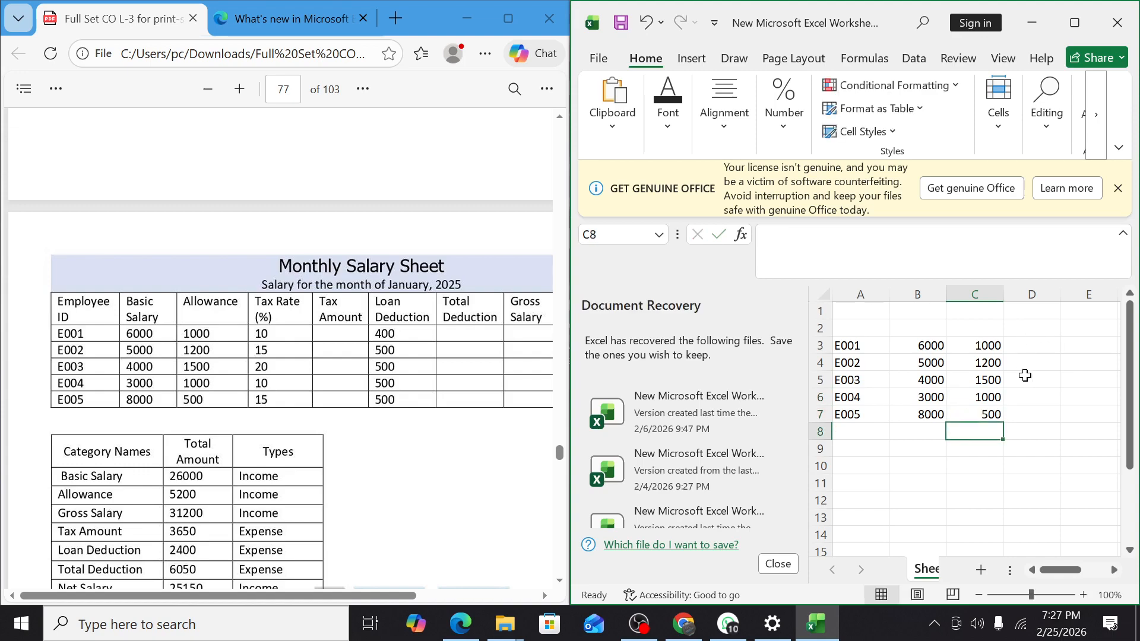
- Enter the tax rates 10, 15, 20, 10 and 15 in cells D3 to D7
left_click(1026, 346)
type("100")
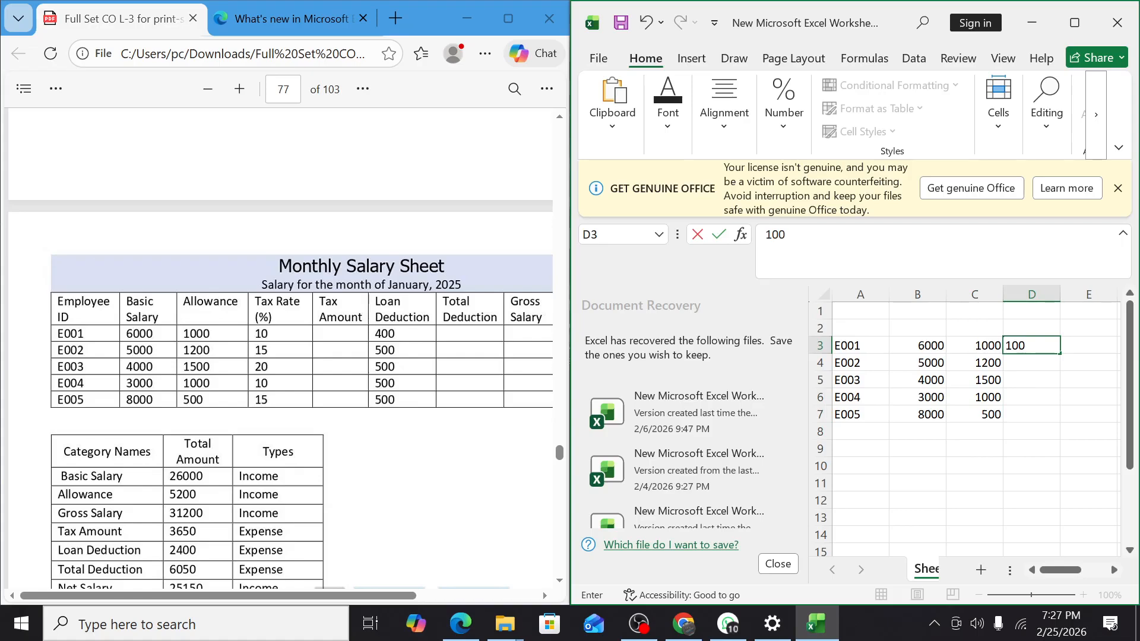
key("BackSpace")
key("Return")
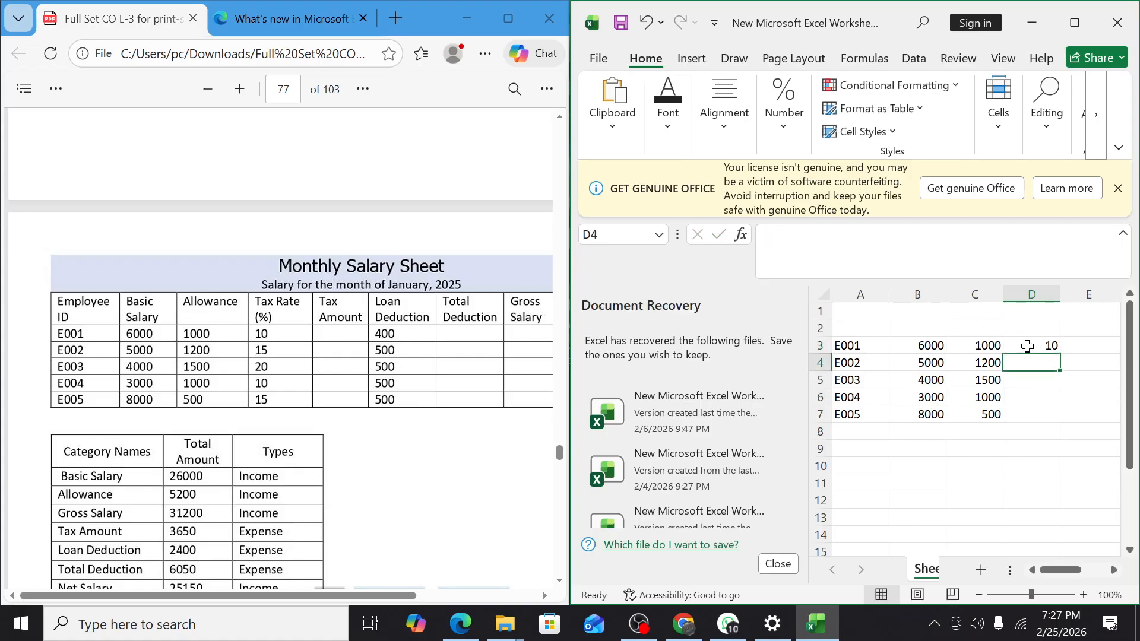
type("15")
key("Return")
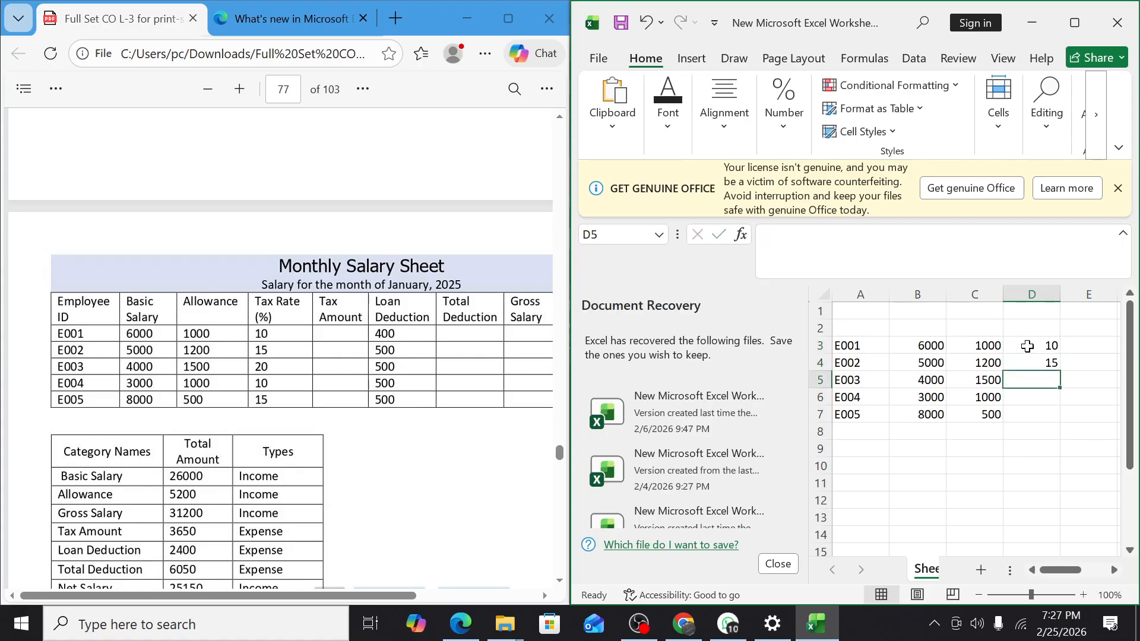
type("20")
key("Return")
type("10")
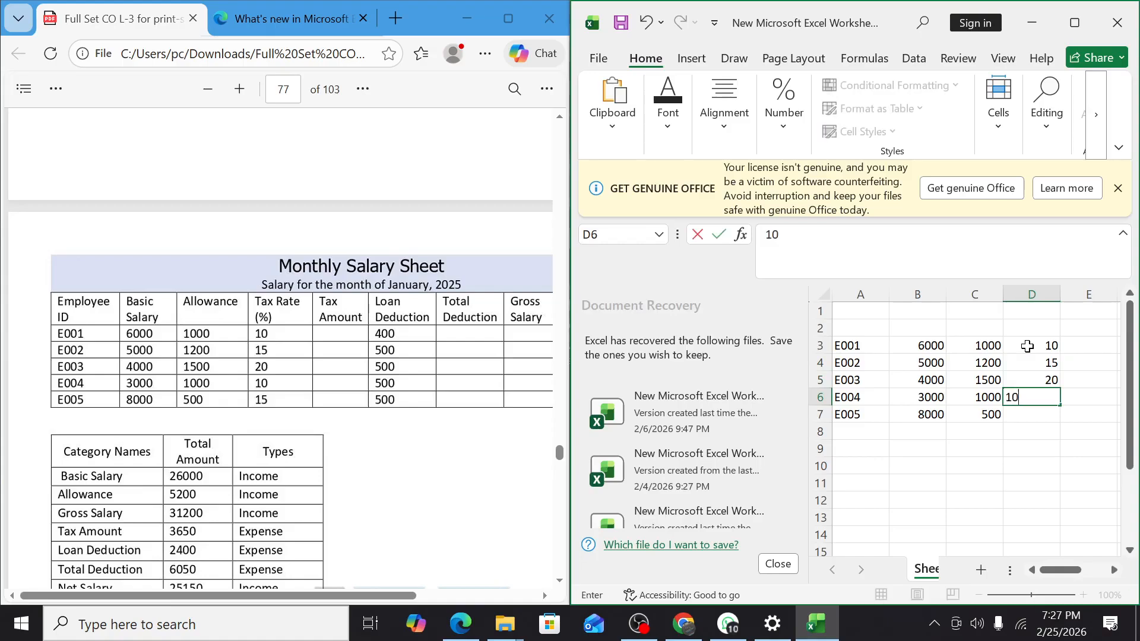
key("Return")
type("15")
key("Return")
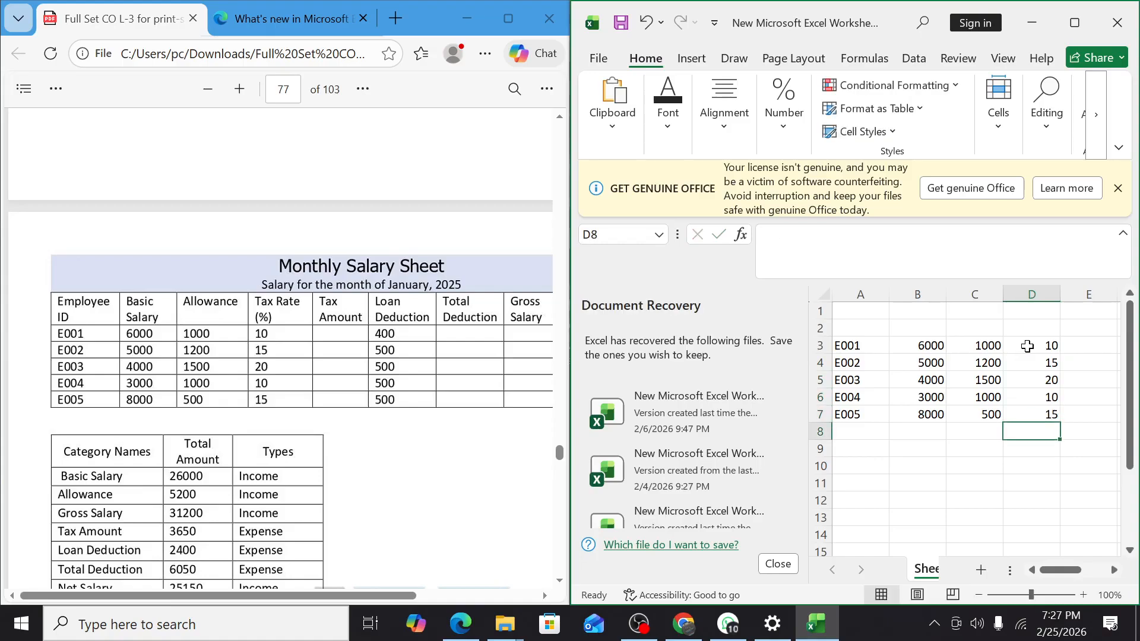
- Enter loan deductions 400, 500, 500 and 500 in F3 to F6, and fill the last 500 down to F7
left_click_drag(1069, 570, 1089, 572)
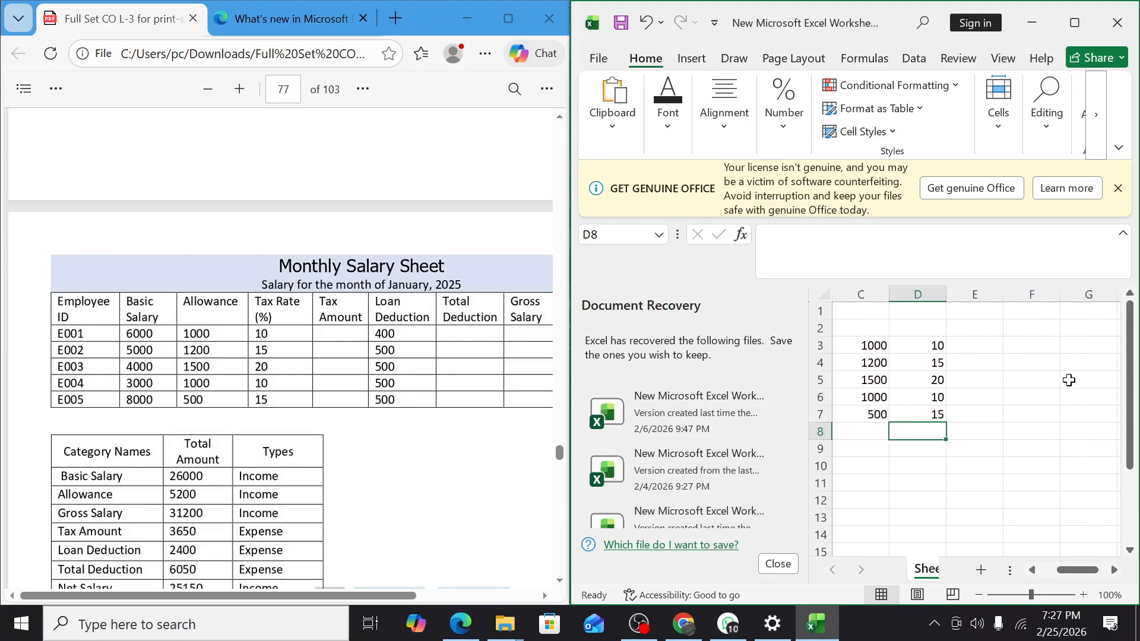
left_click(1035, 347)
type("400")
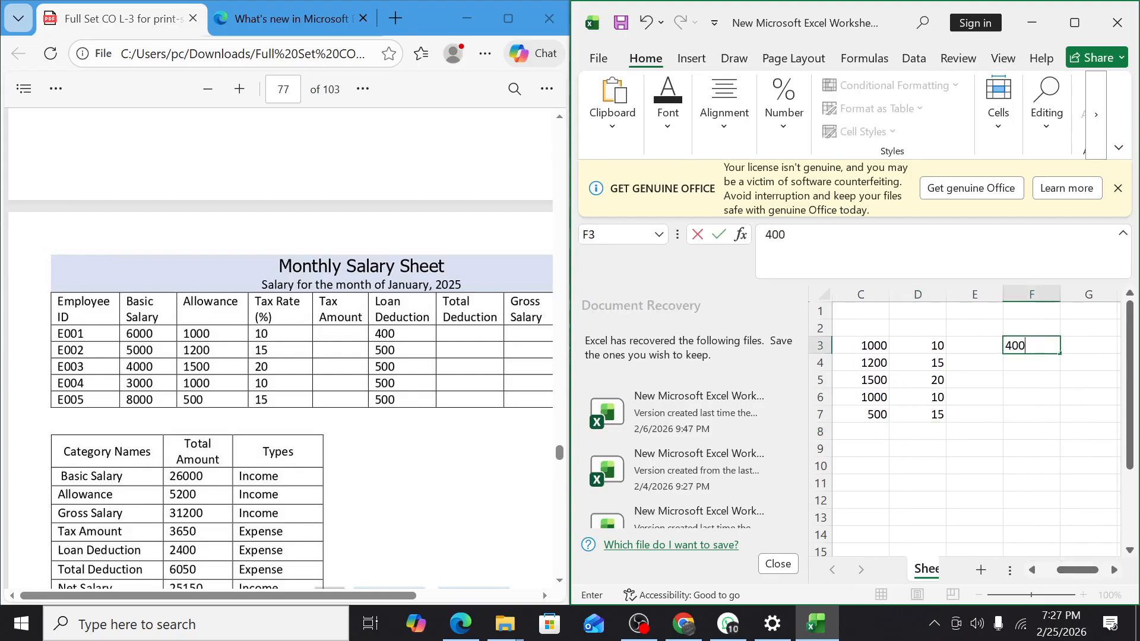
key("Return")
type("500")
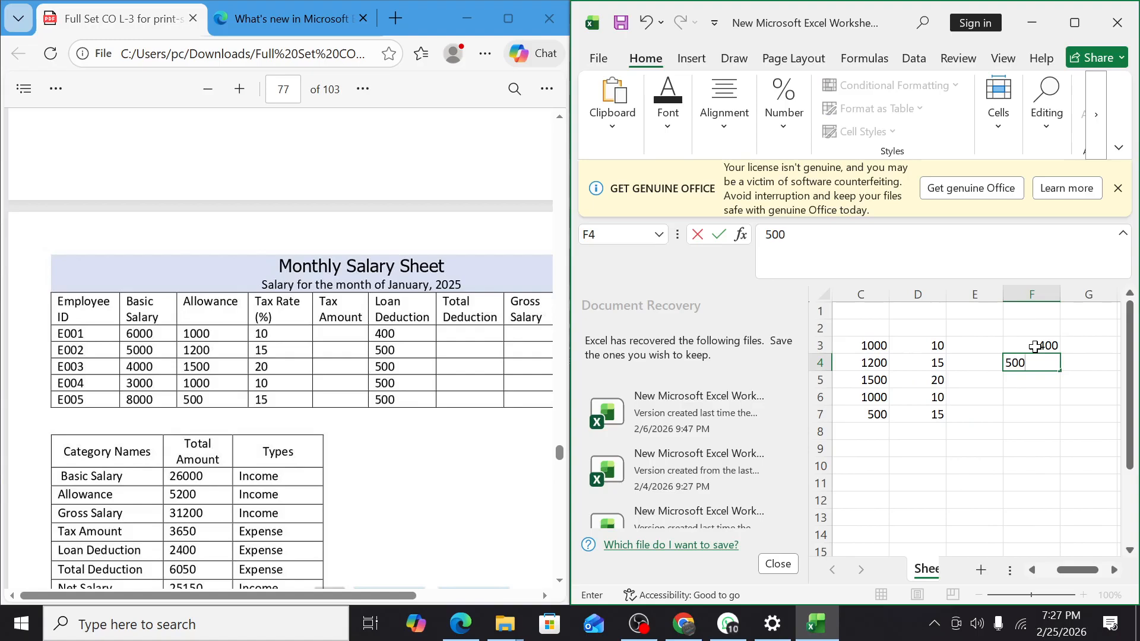
key("Return")
type("5")
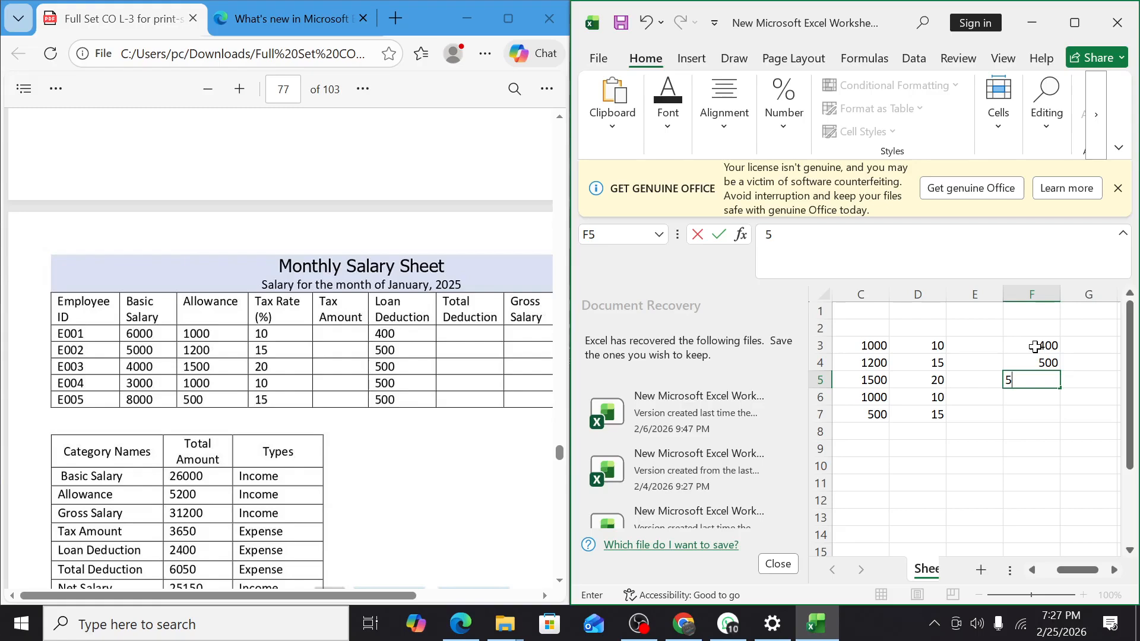
type("0")
type("0")
key("Return")
type("500")
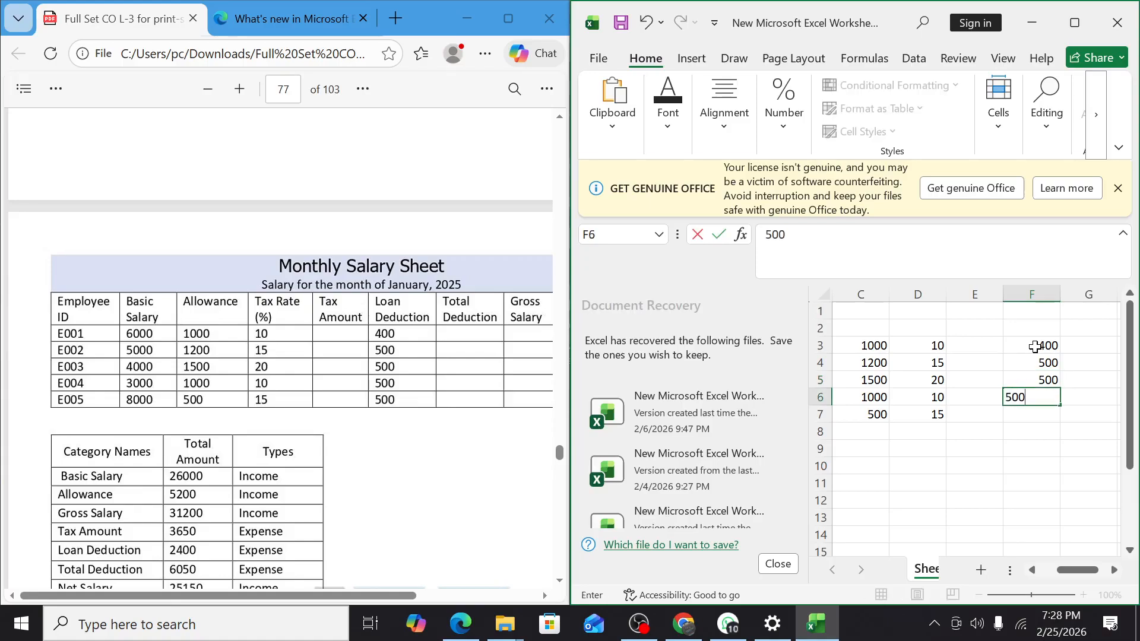
key("Return")
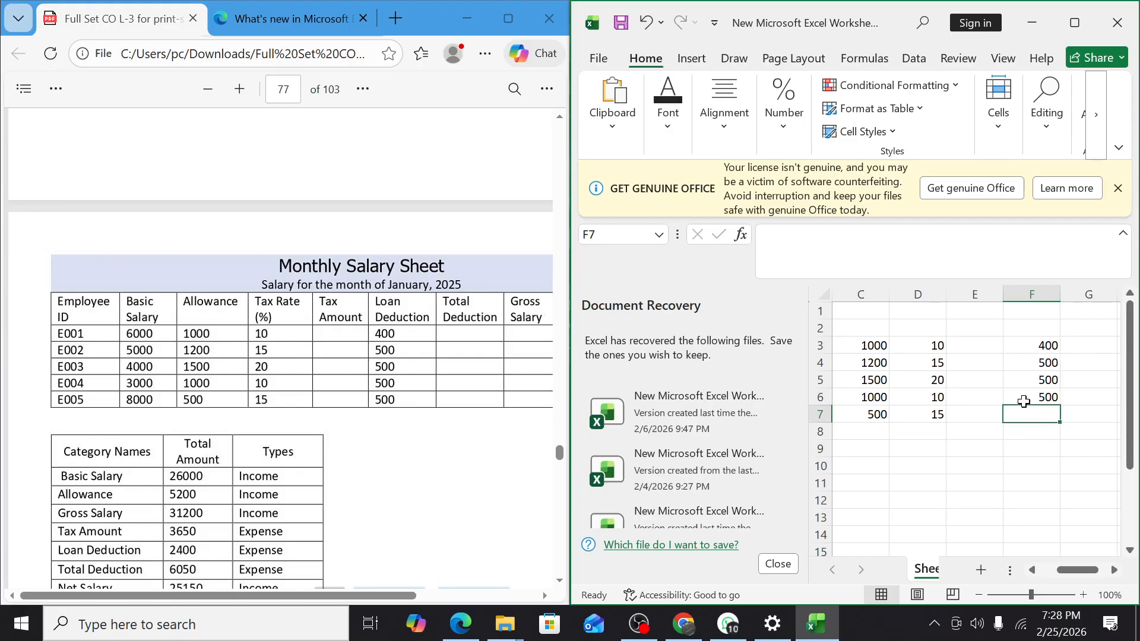
left_click(1050, 393)
left_click_drag(1059, 407, 1061, 416)
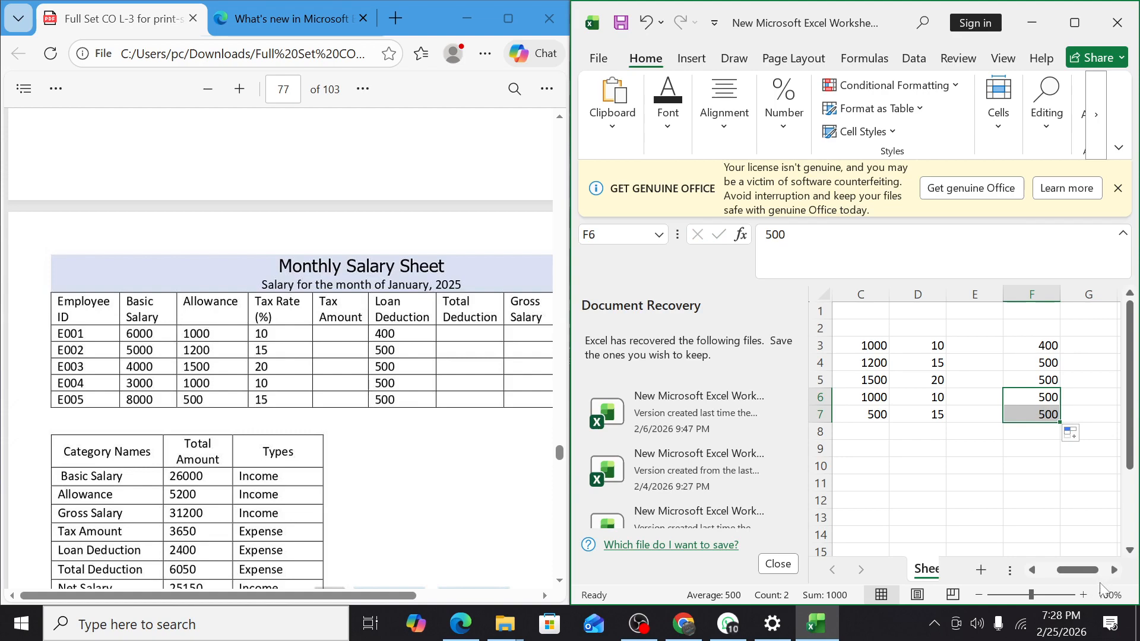
left_click(985, 345)
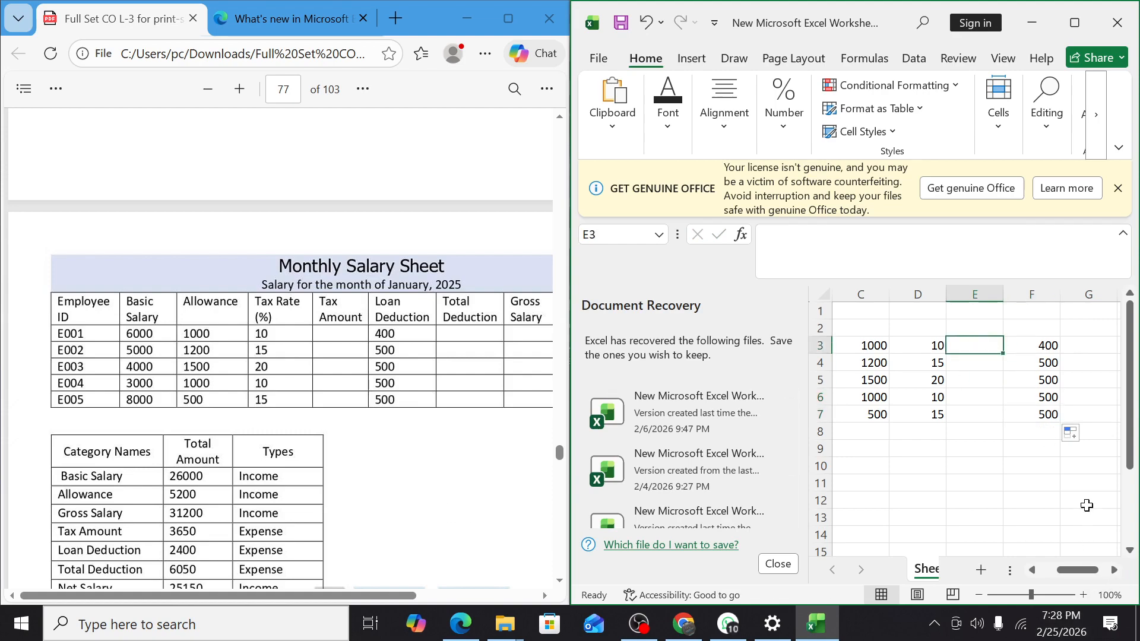
left_click(1075, 22)
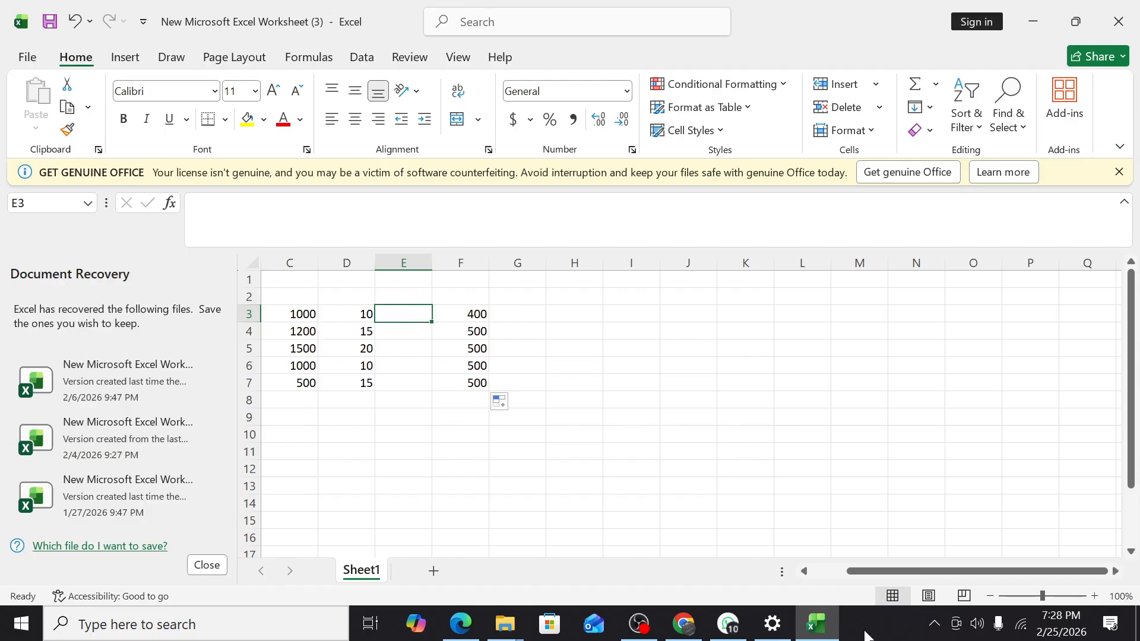
left_click_drag(891, 571, 855, 571)
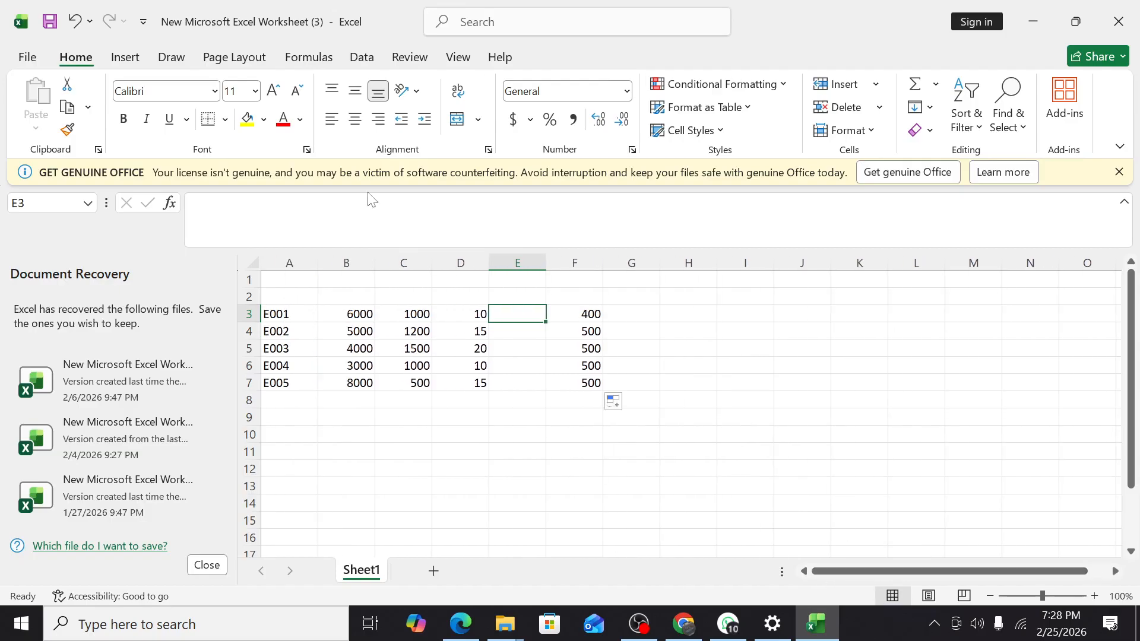
double_click(850, 9)
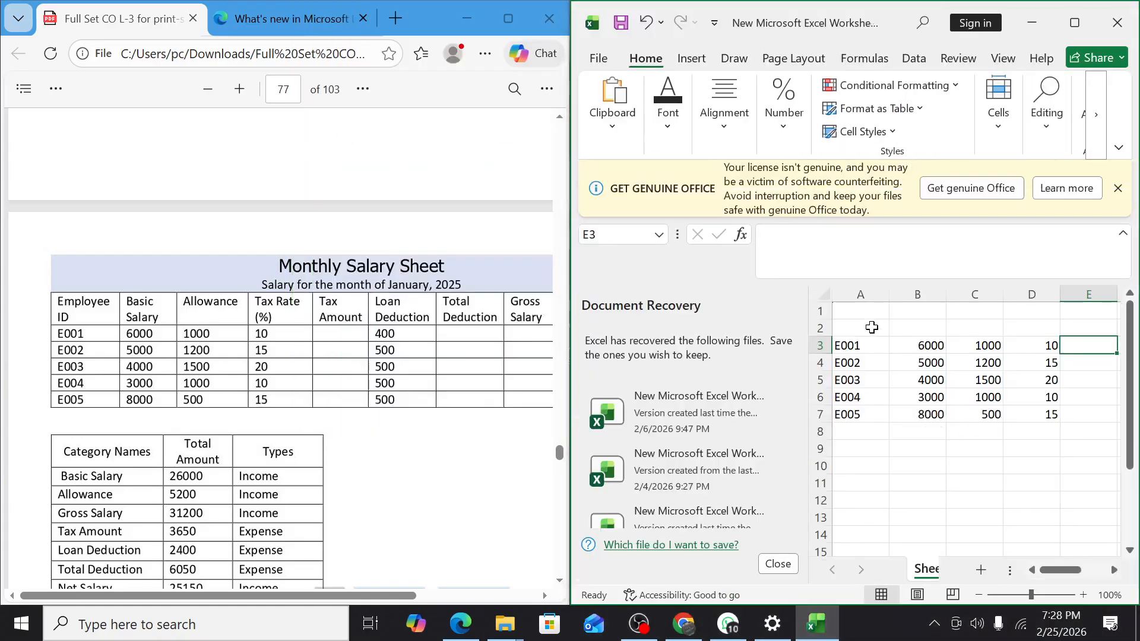
- Enter the column headers E-ID, BS and A in cells A2, B2 and C2
left_click(865, 327)
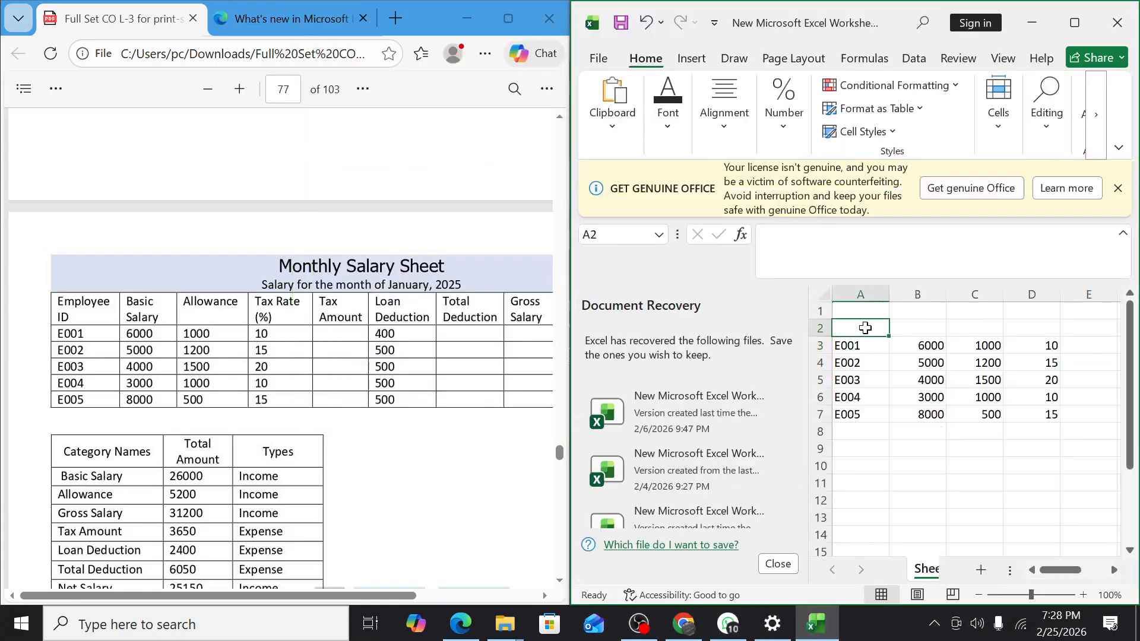
type("E")
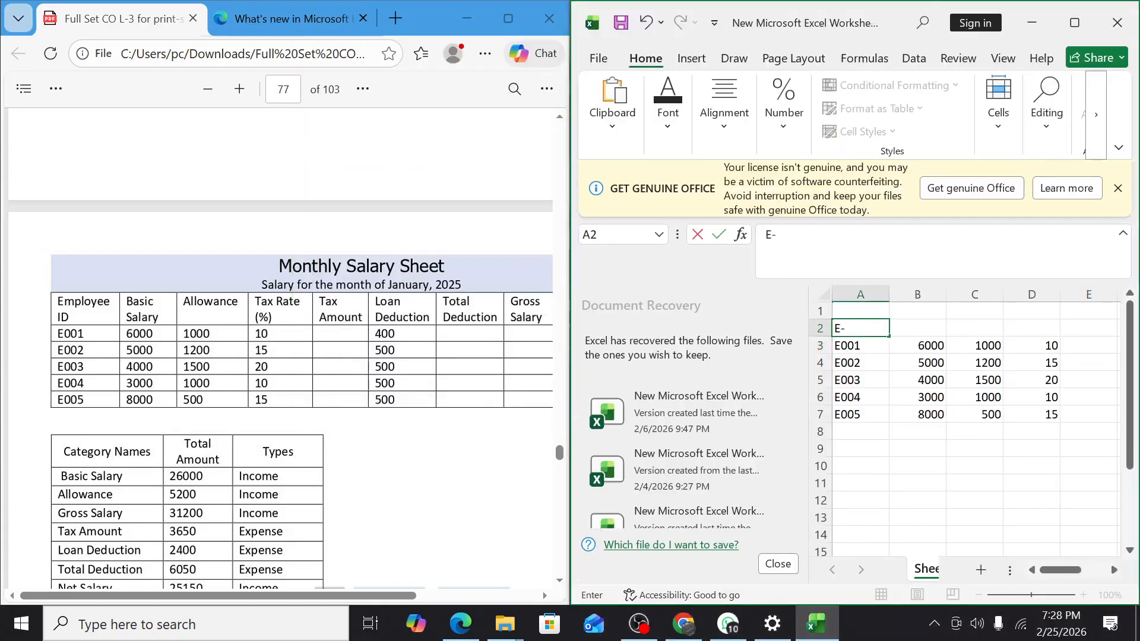
type("-ID")
key("Tab")
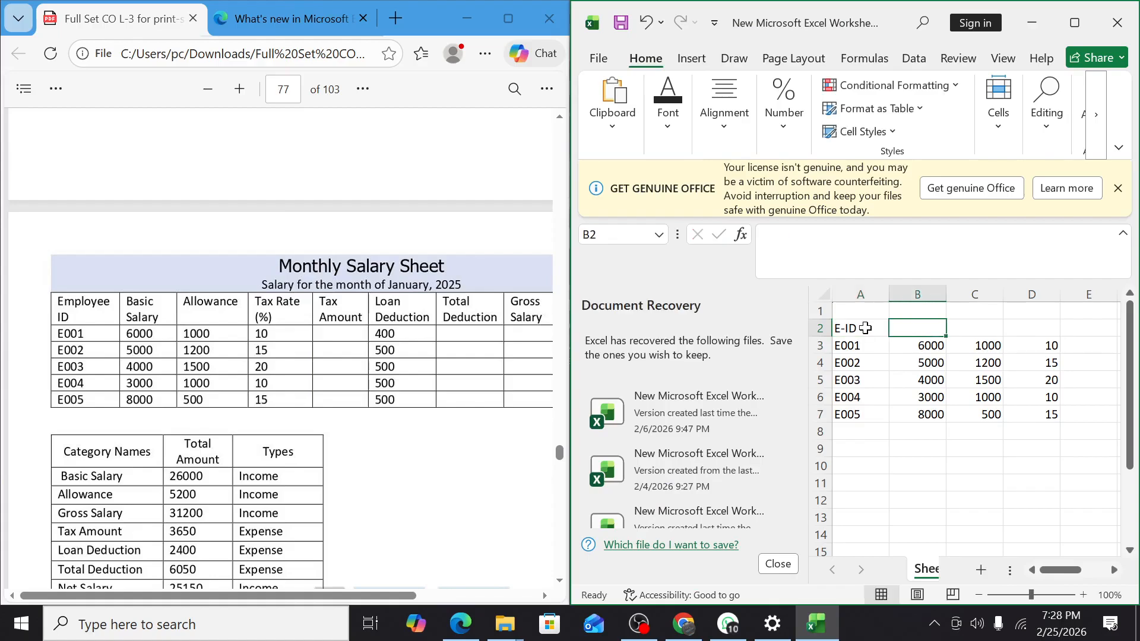
type("BS")
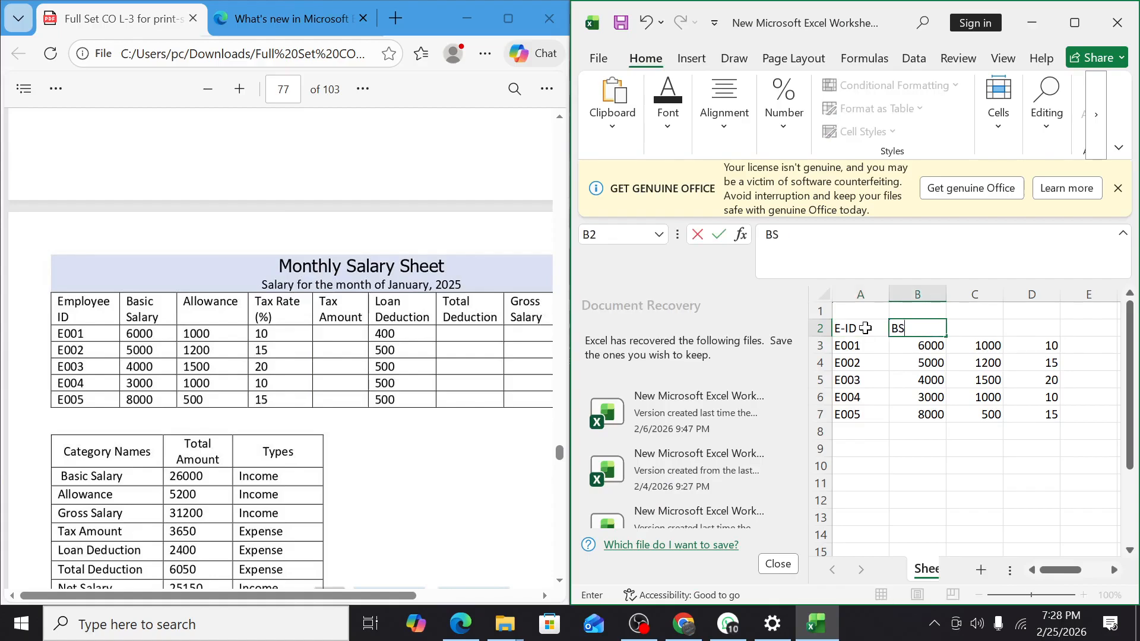
key("Tab")
type("A")
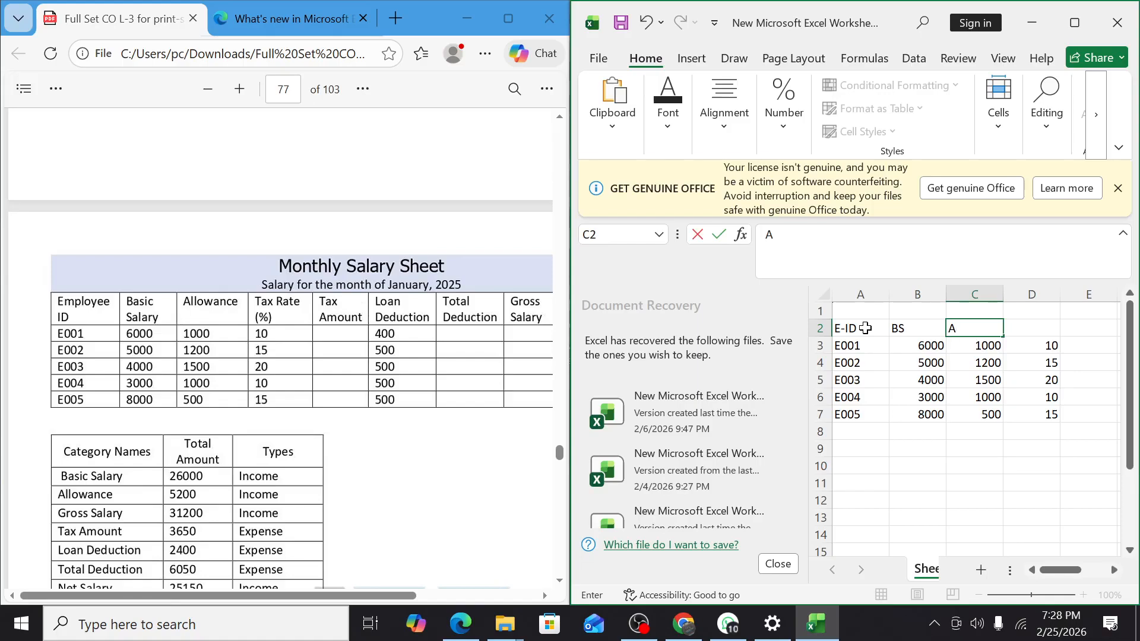
key("Tab")
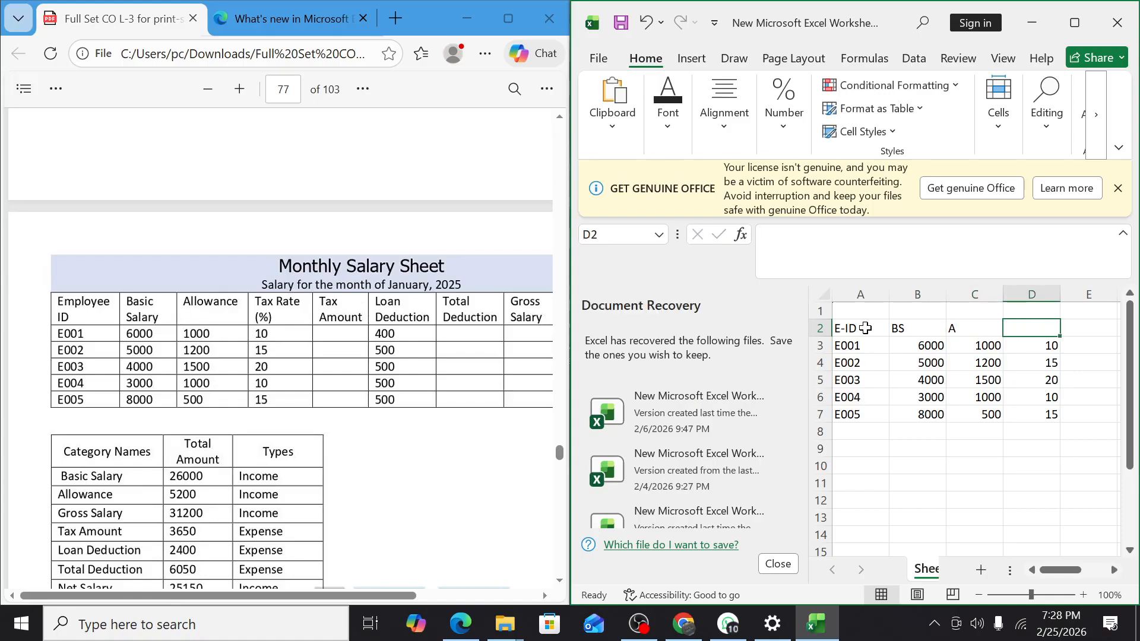
- Enter the tax column headers TEX% in D2 and Tex in E2
type("TEX")
key("Tab")
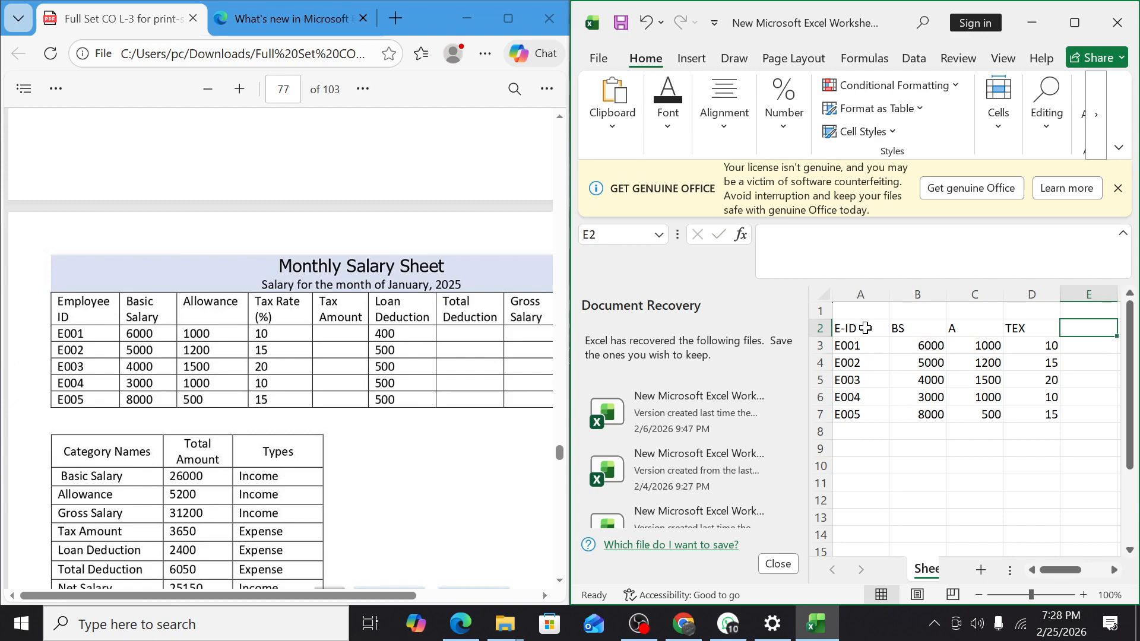
double_click(1032, 327)
type("%")
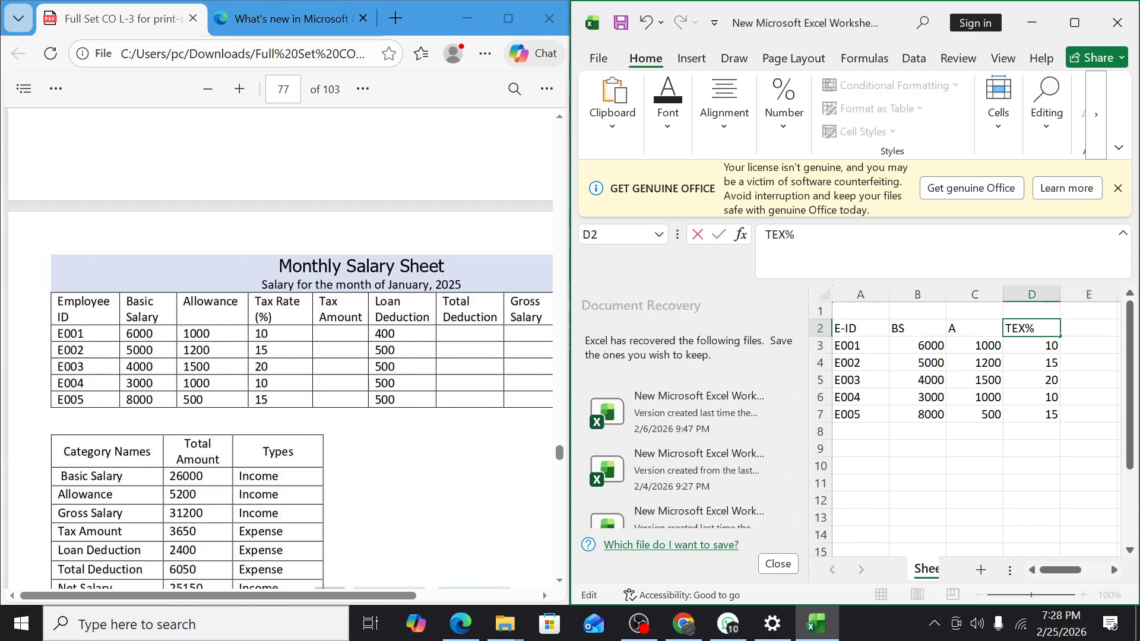
left_click(1078, 331)
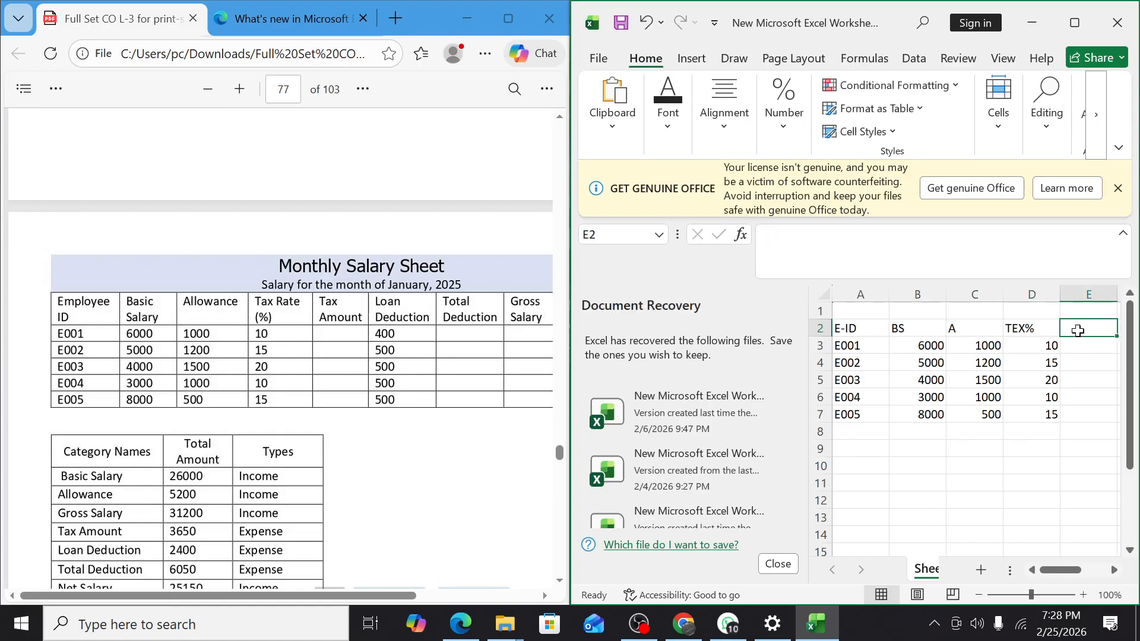
type("TEx")
key("Tab")
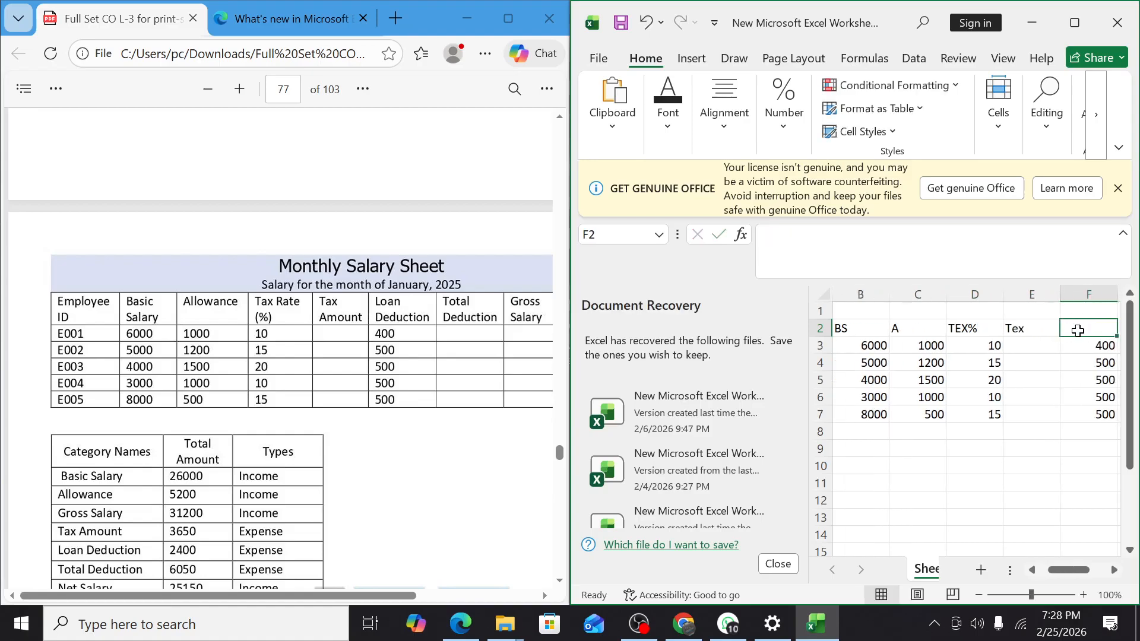
- Enter the headers Loan in F2 and Total Deuction in G2
type("Loan")
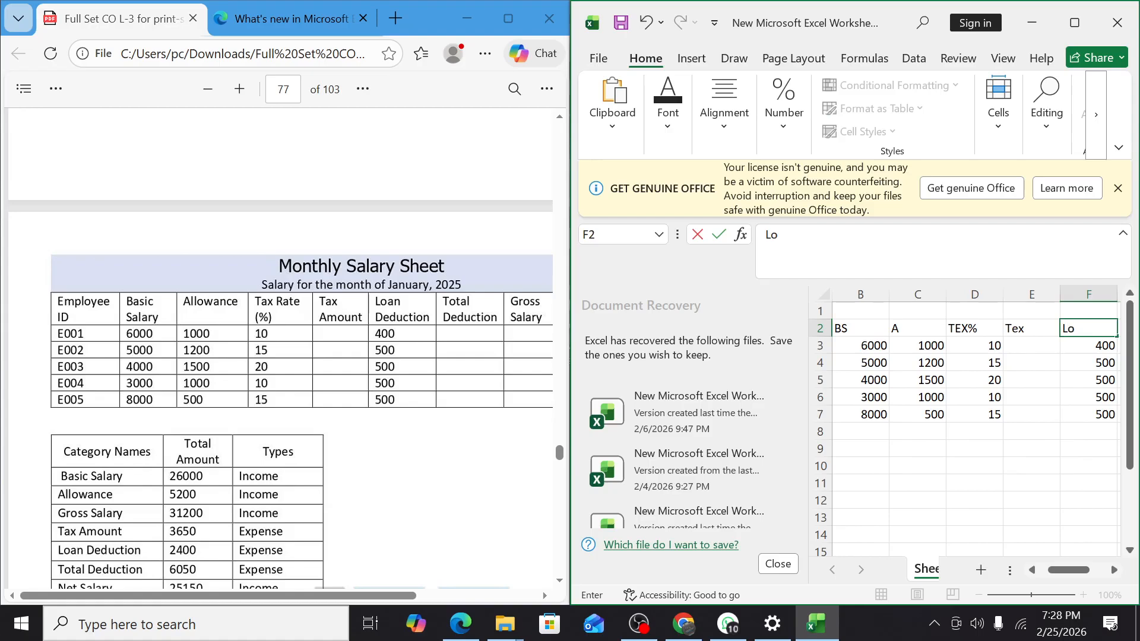
key("Tab")
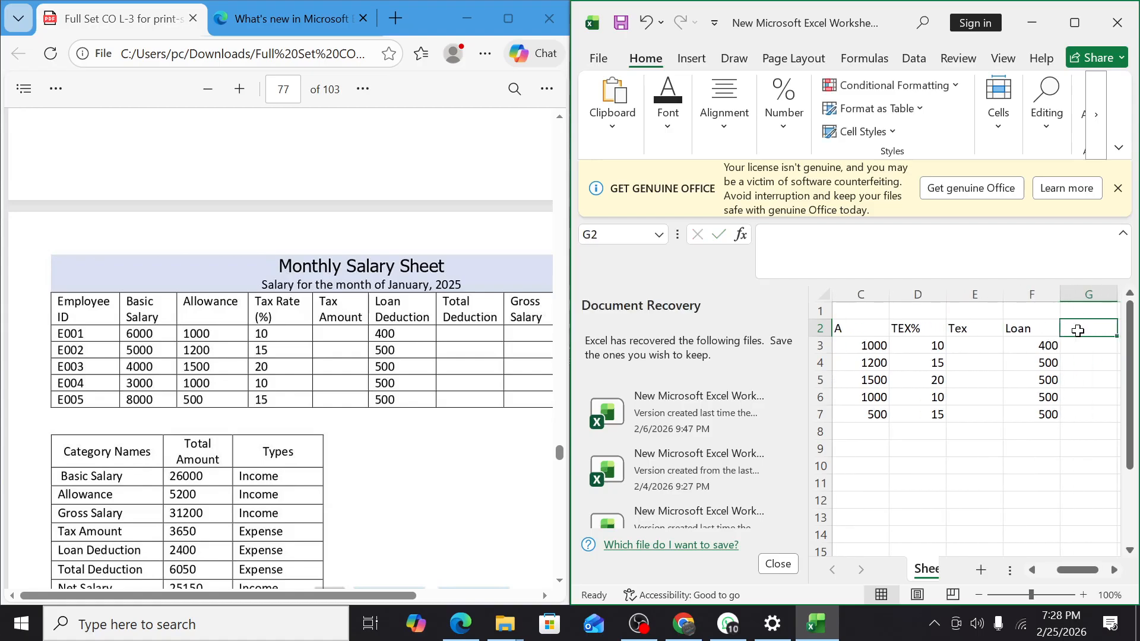
type("Tr")
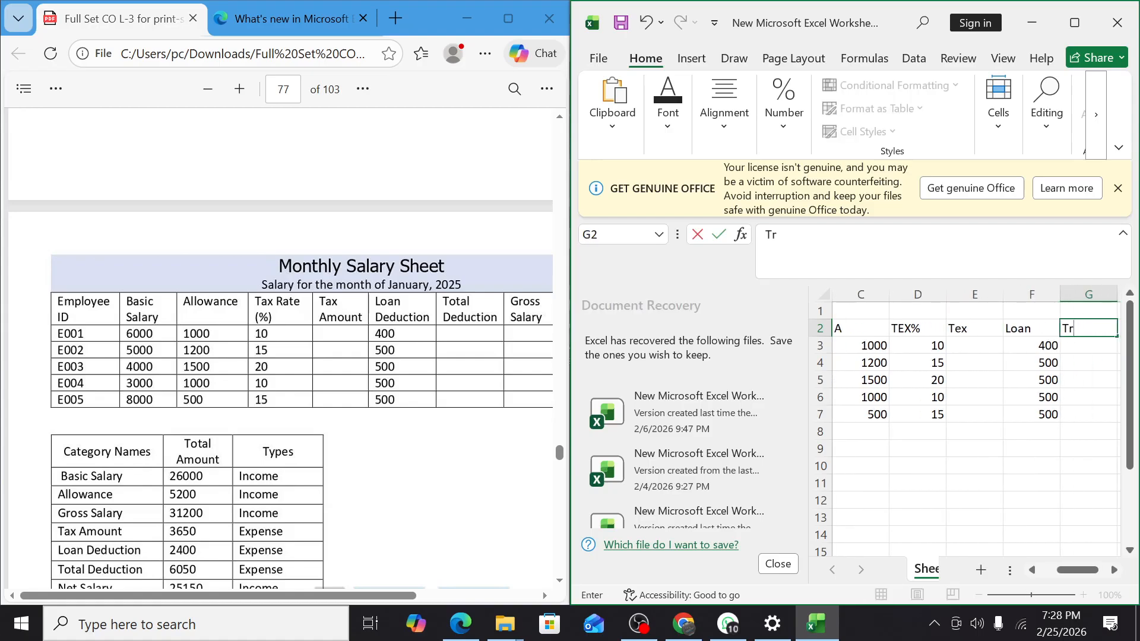
key("BackSpace")
type("otal Deuction")
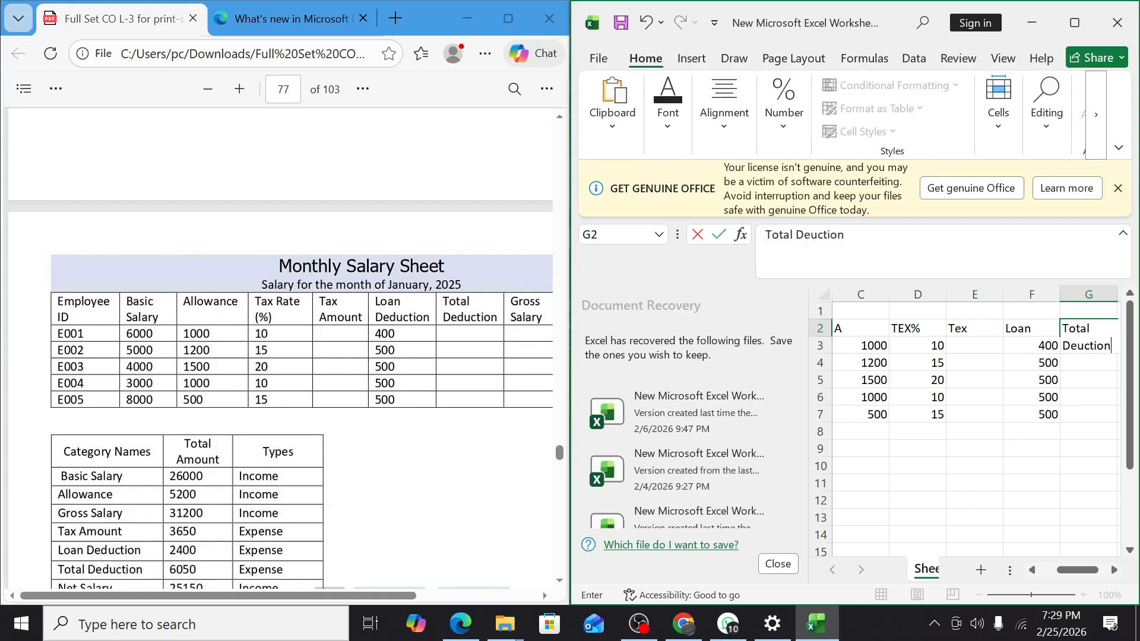
key("Tab")
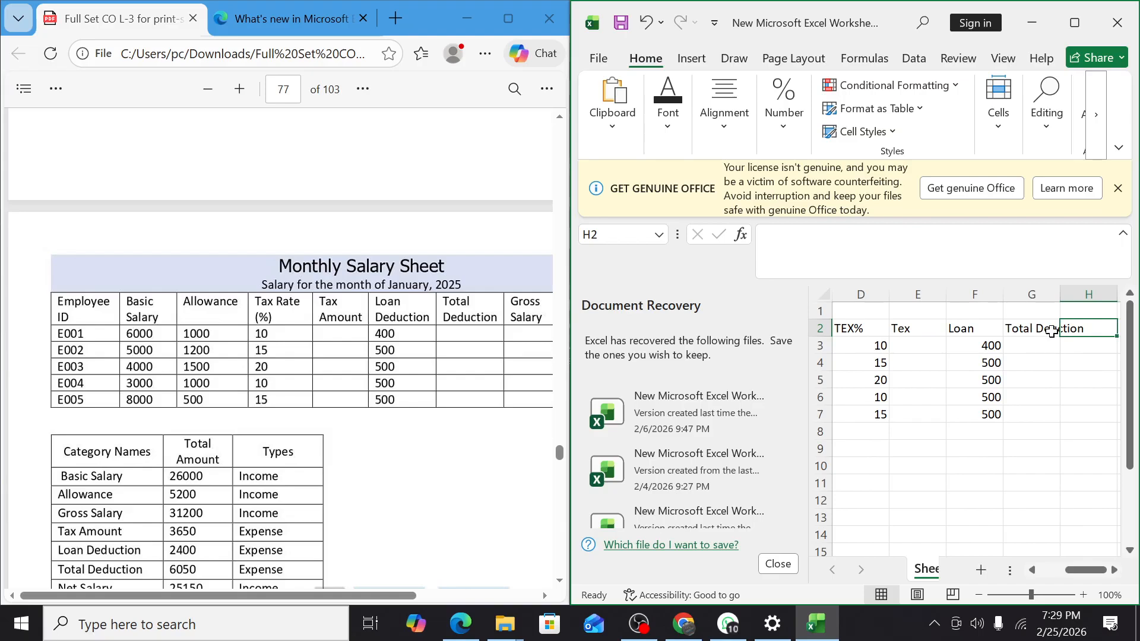
- Enter the header Gross Salary in H2, with a line break between the two words
type("T")
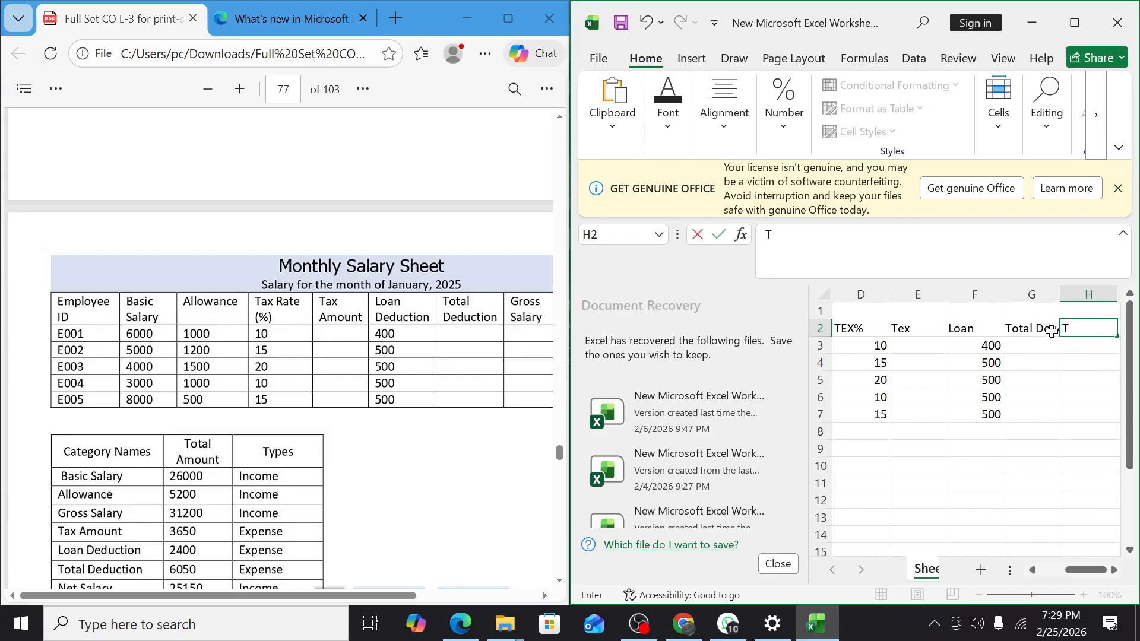
type("Gross")
key("alt+Return")
type("s")
key("BackSpace")
type("a")
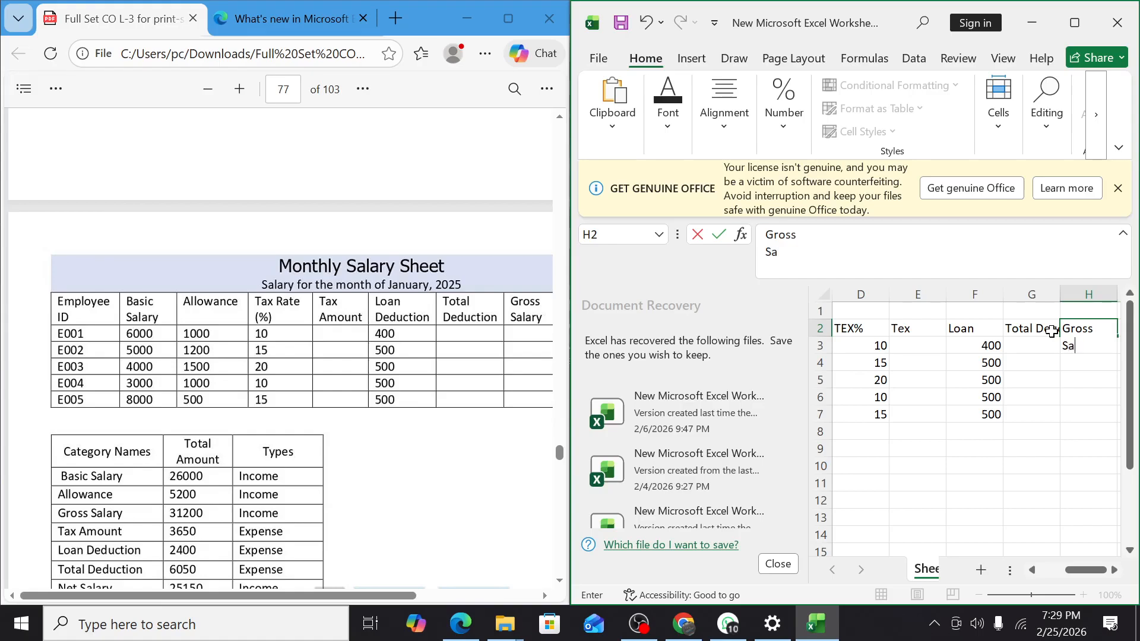
type("lary")
key("Tab")
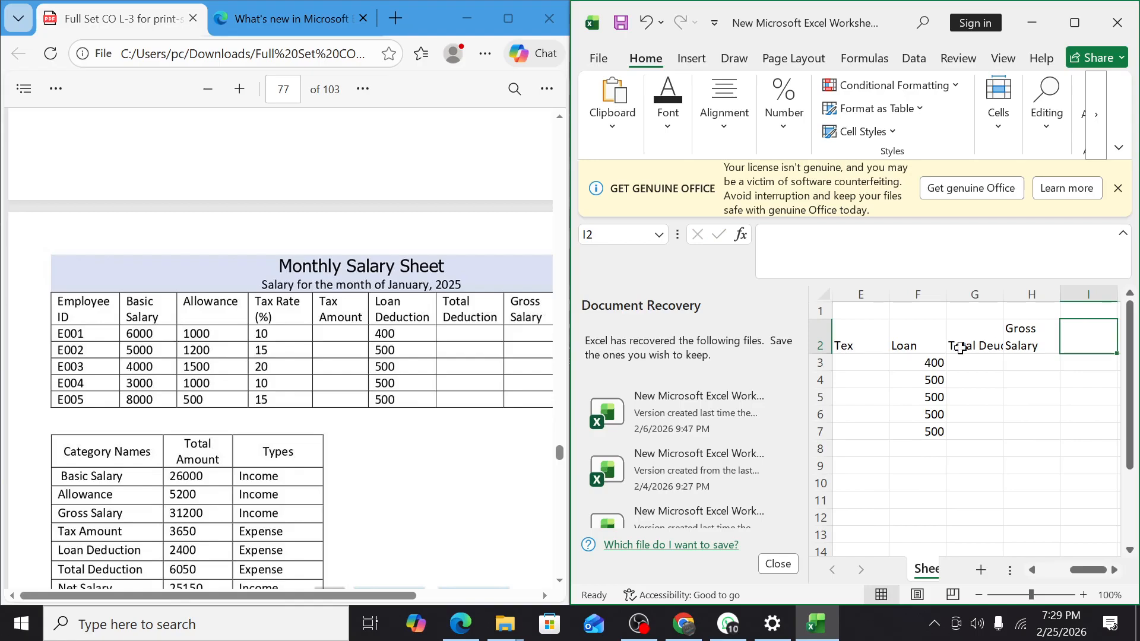
- Enter the header Net Salary in I2, with a line break between the two words
left_click(255, 605)
left_click_drag(255, 606, 314, 606)
left_click(1074, 335)
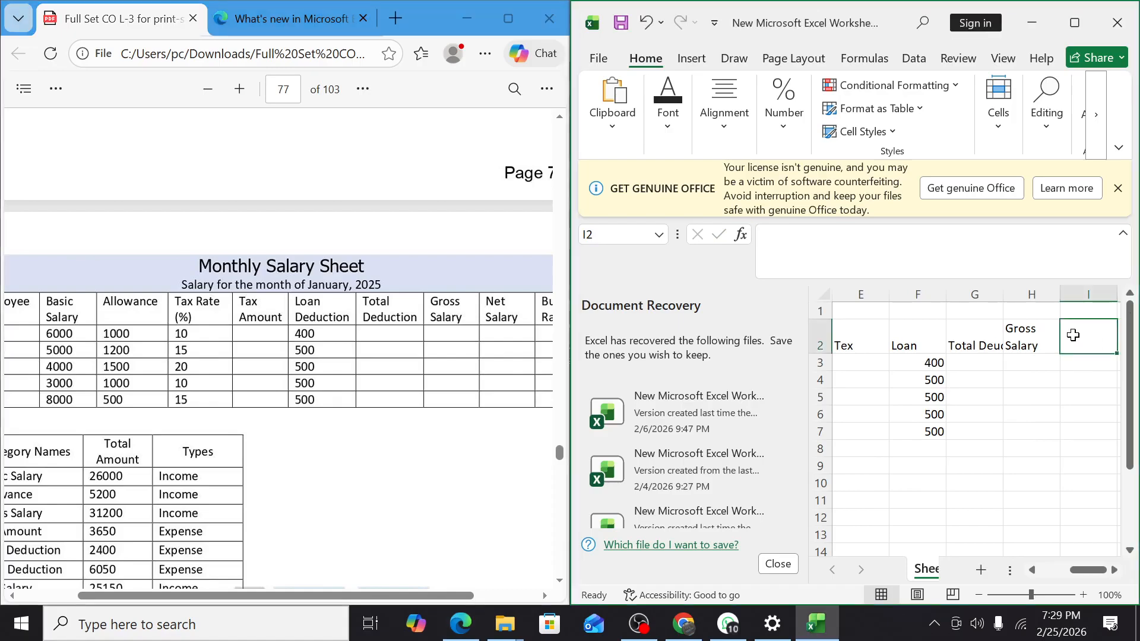
type("Net")
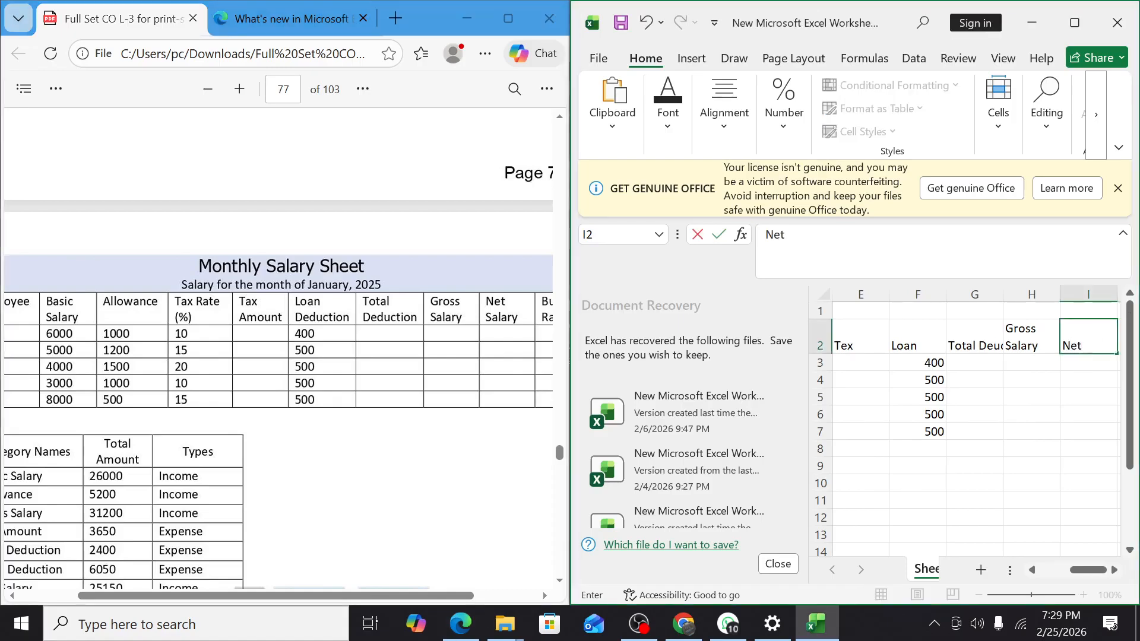
key("alt+Return")
type("Salary")
key("Tab")
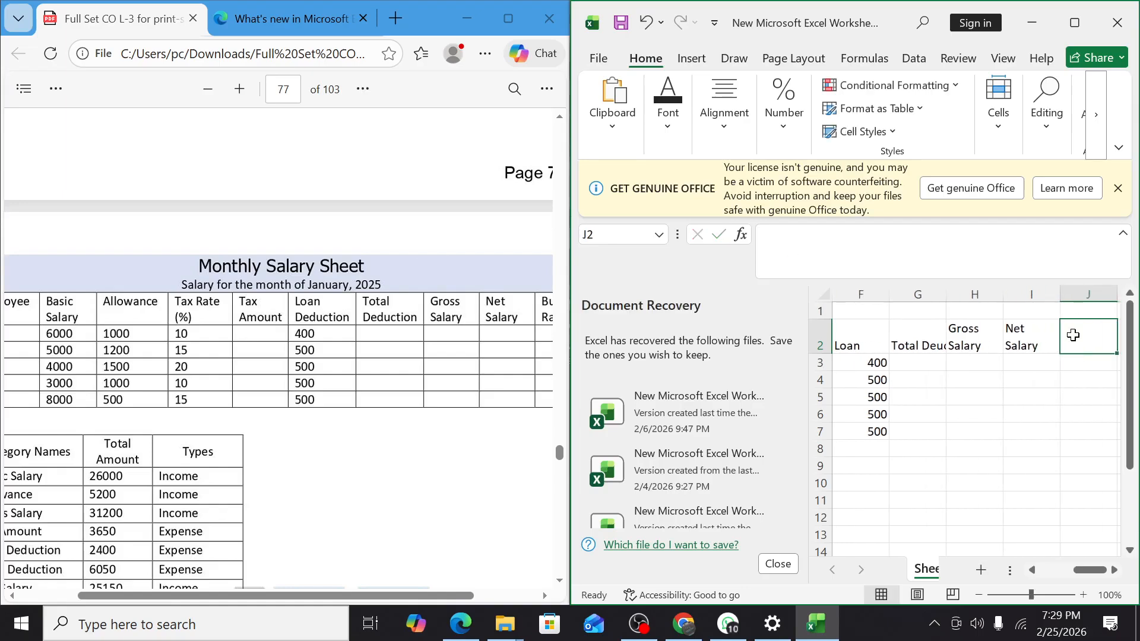
- Enter the header Budget Range in J2, with a line break between the two words
left_click_drag(278, 597, 307, 605)
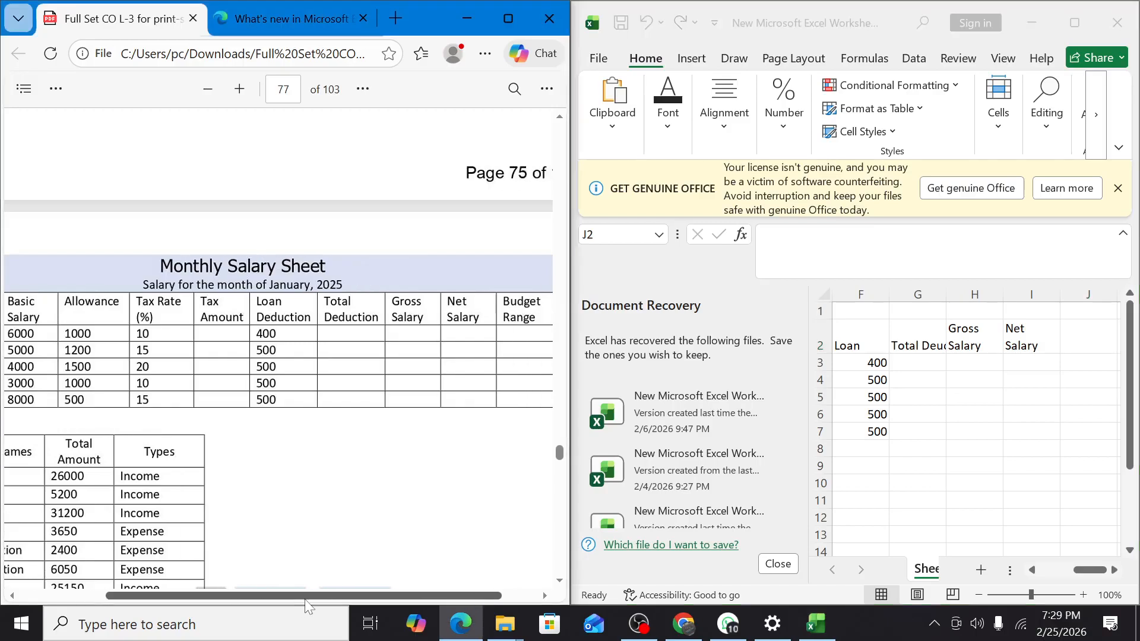
left_click(1100, 340)
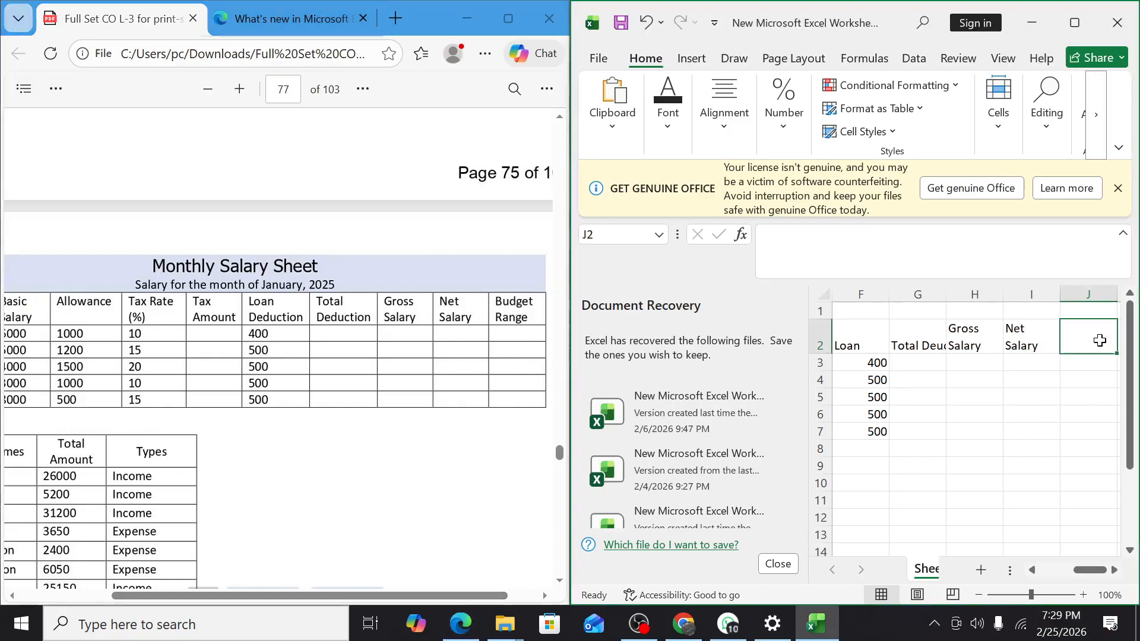
type("Bu")
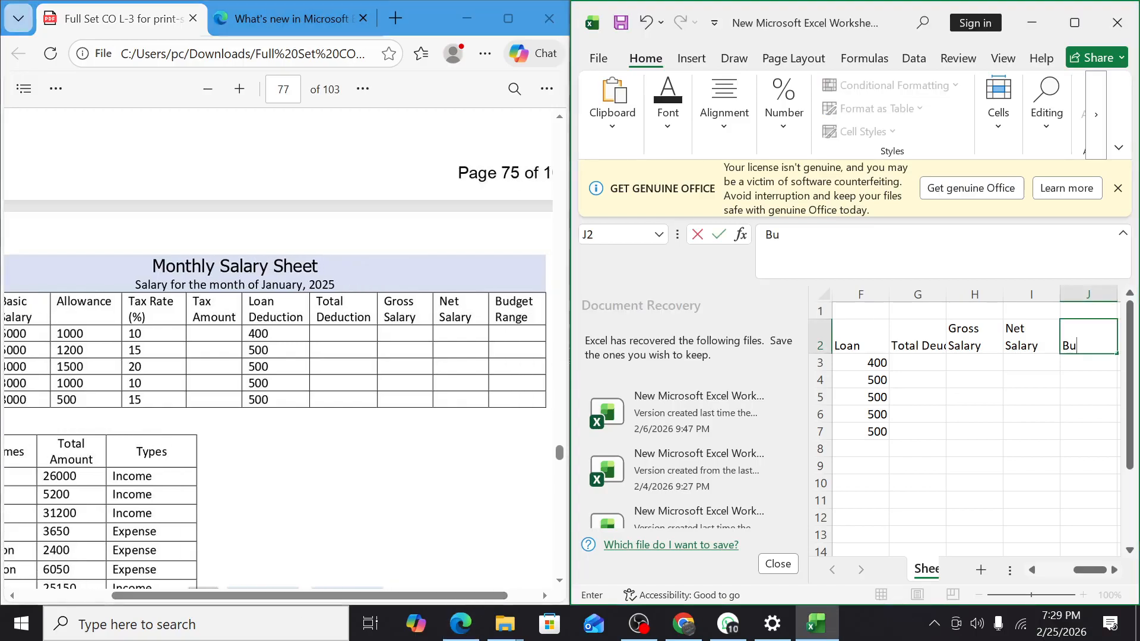
type("dget")
key("alt+Return")
type("Range")
key("Return")
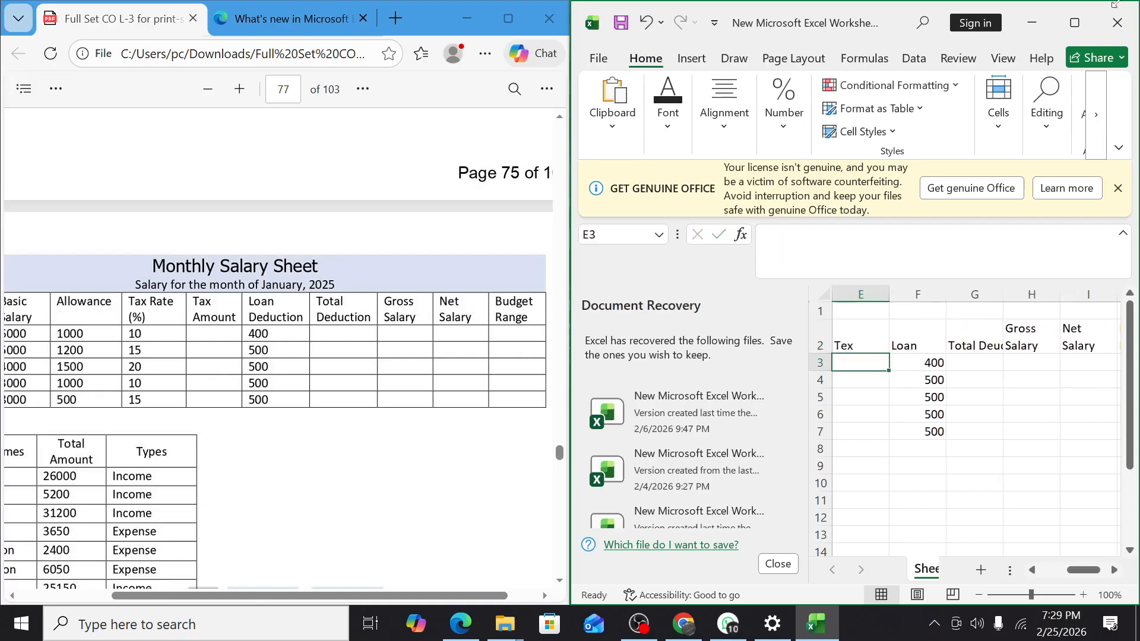
- Maximize the worksheet window, then calculate the tax amount in E3 with =B3*D3% and fill the formula down to E7
left_click(1075, 22)
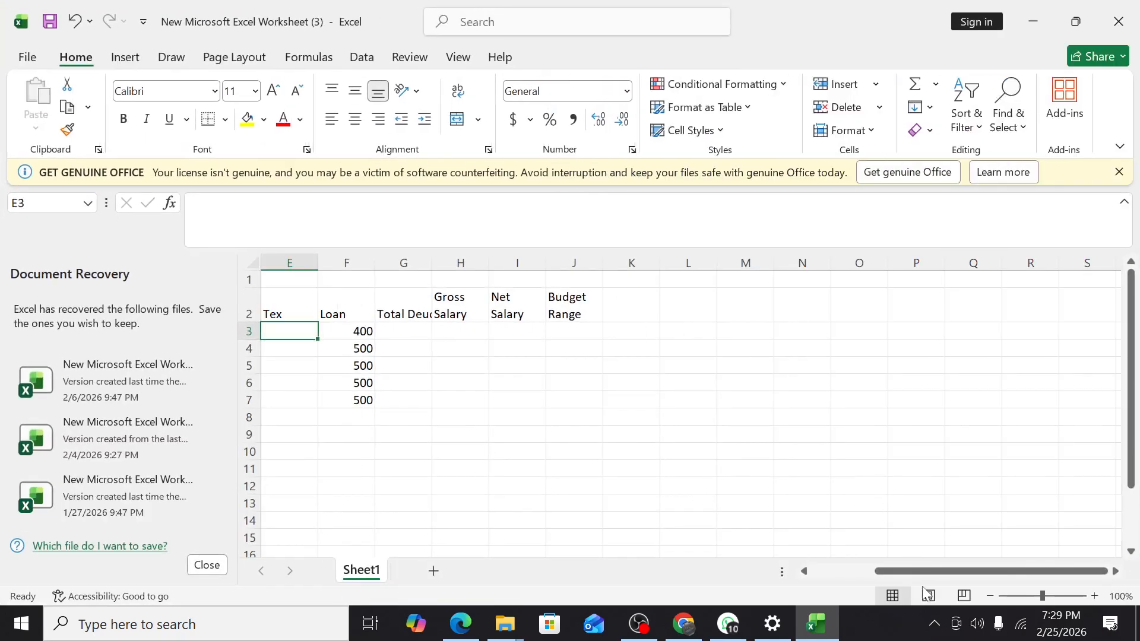
left_click_drag(929, 571, 867, 572)
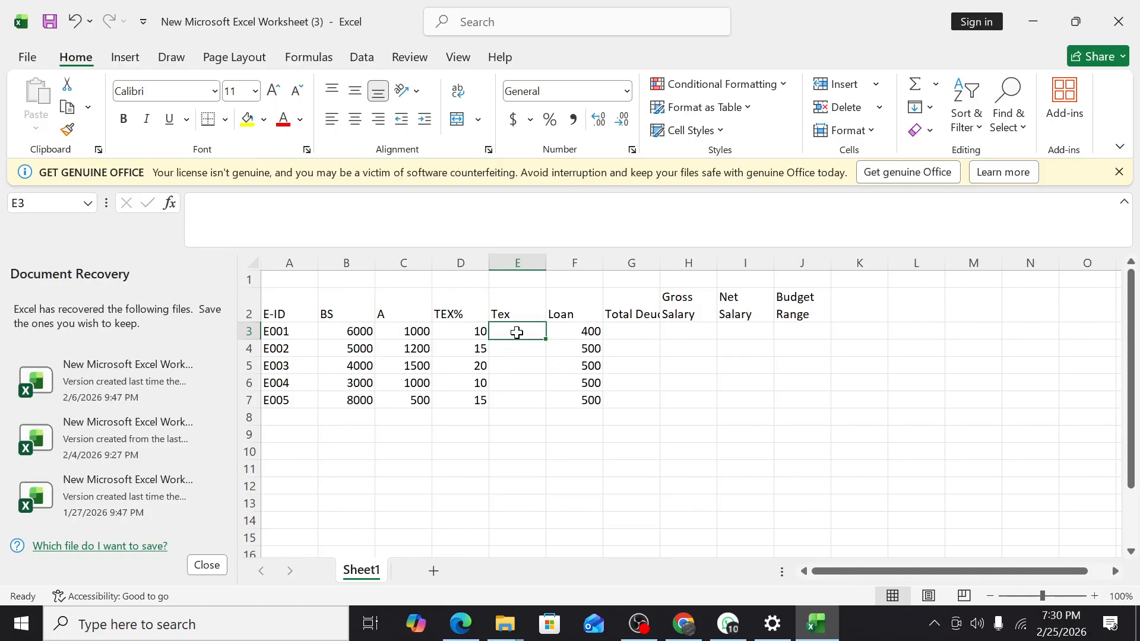
type("=")
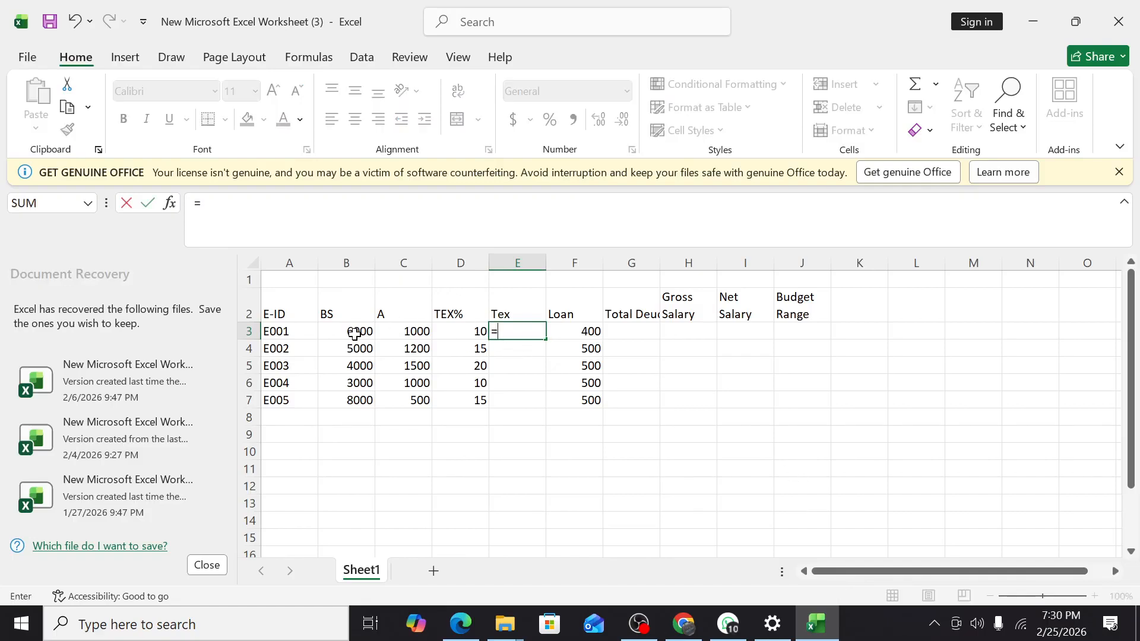
left_click(349, 332)
type("*")
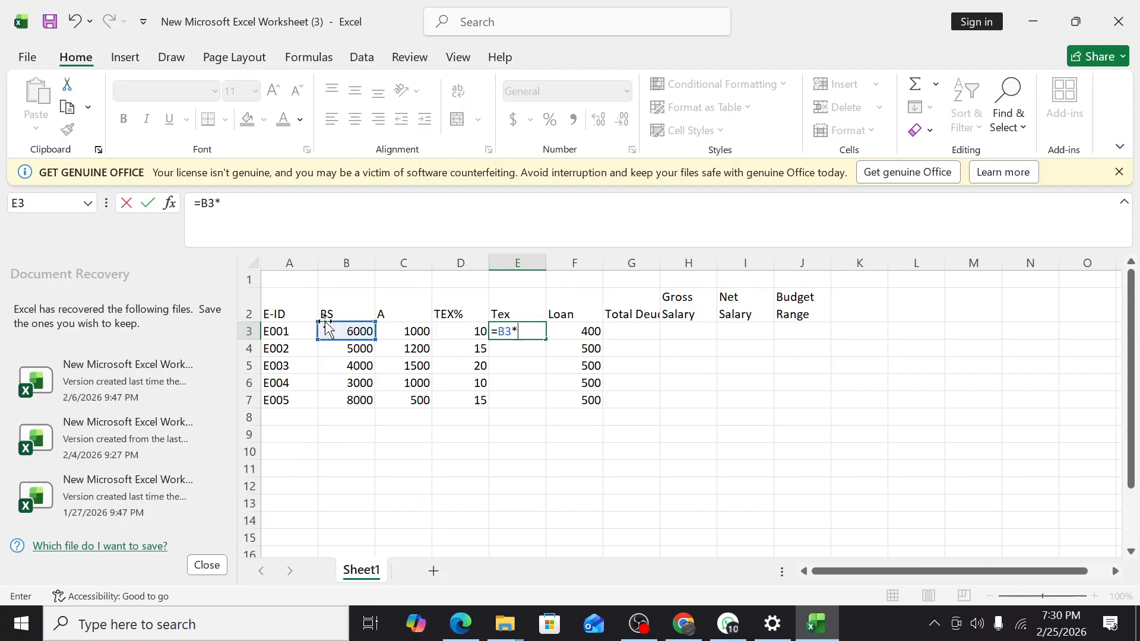
left_click(467, 333)
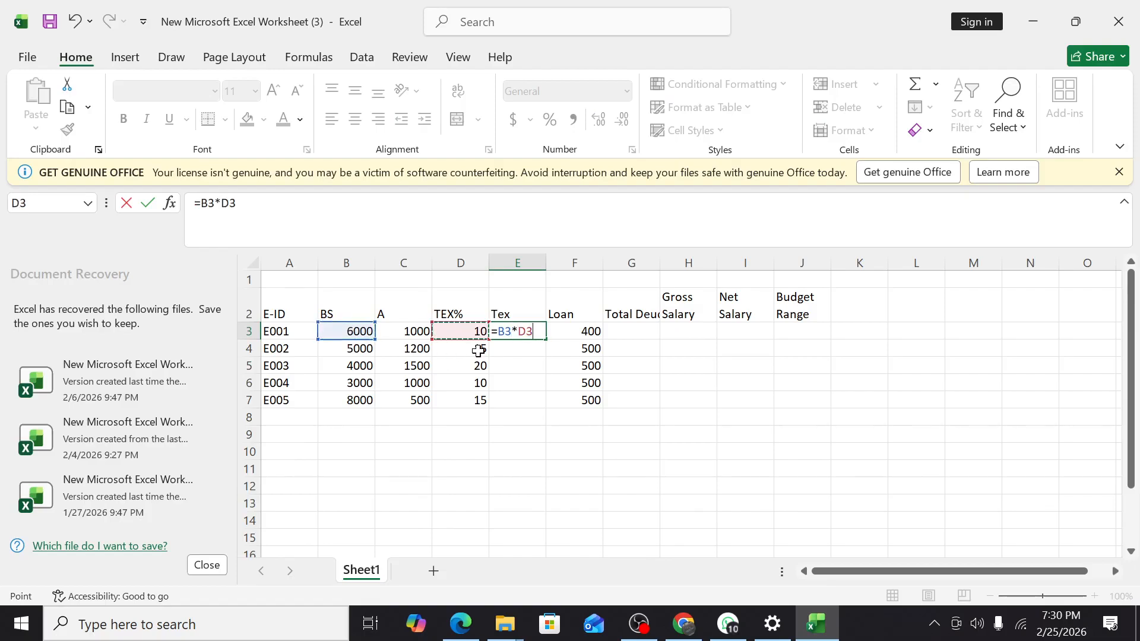
type("%")
key("Return")
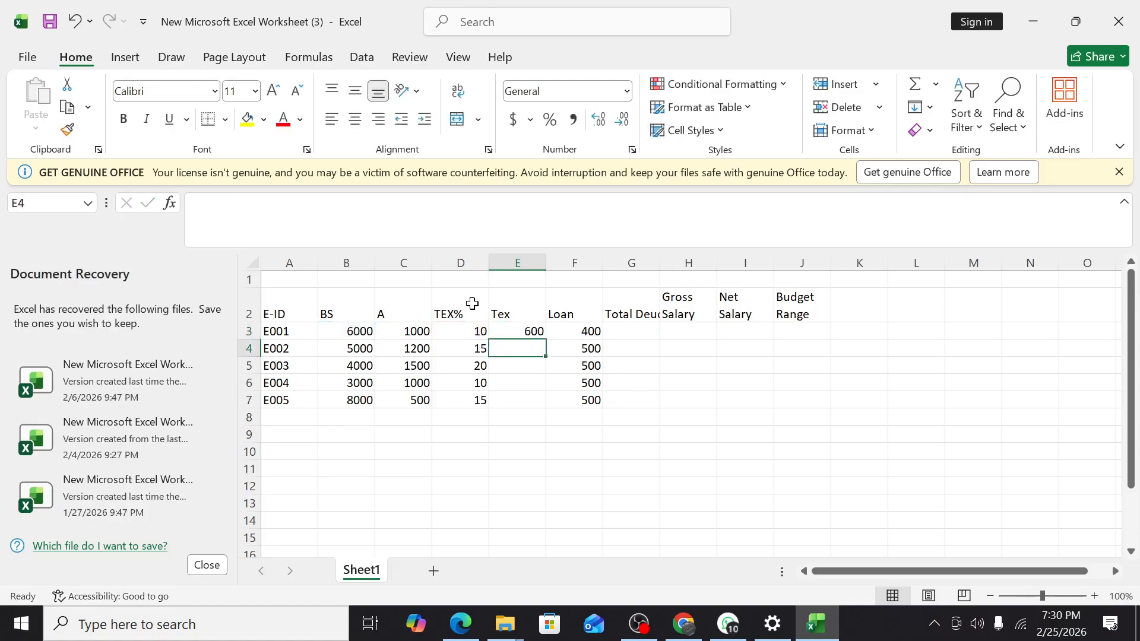
left_click(533, 330)
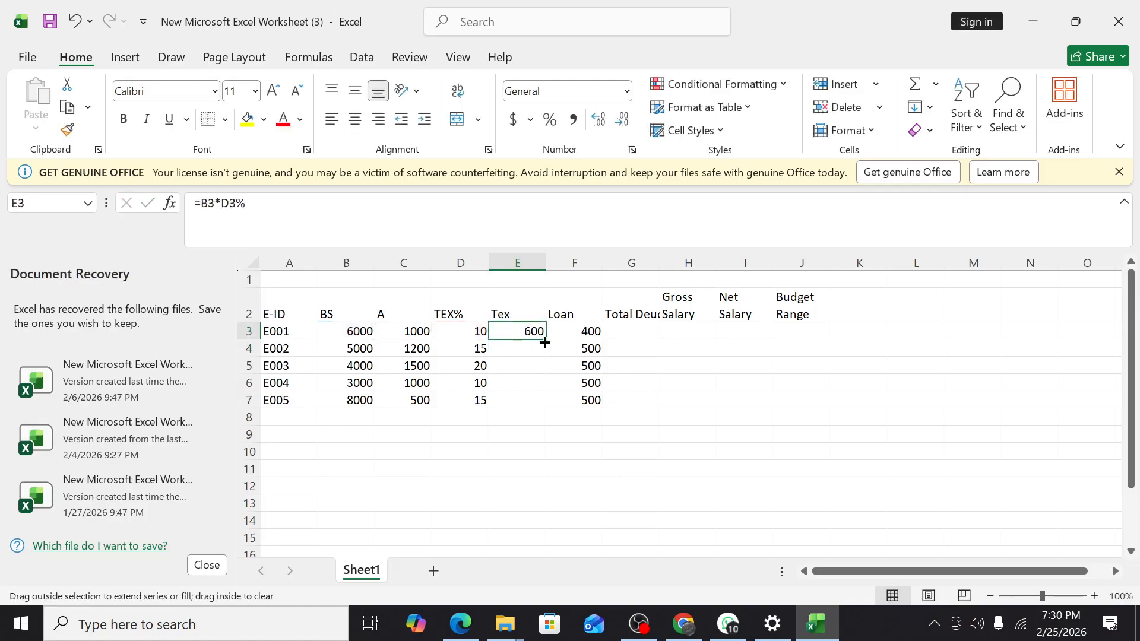
left_click_drag(545, 340, 544, 408)
- Calculate the total deduction in G3 with =E3+F3 and fill the formula down to G7
left_click(630, 329)
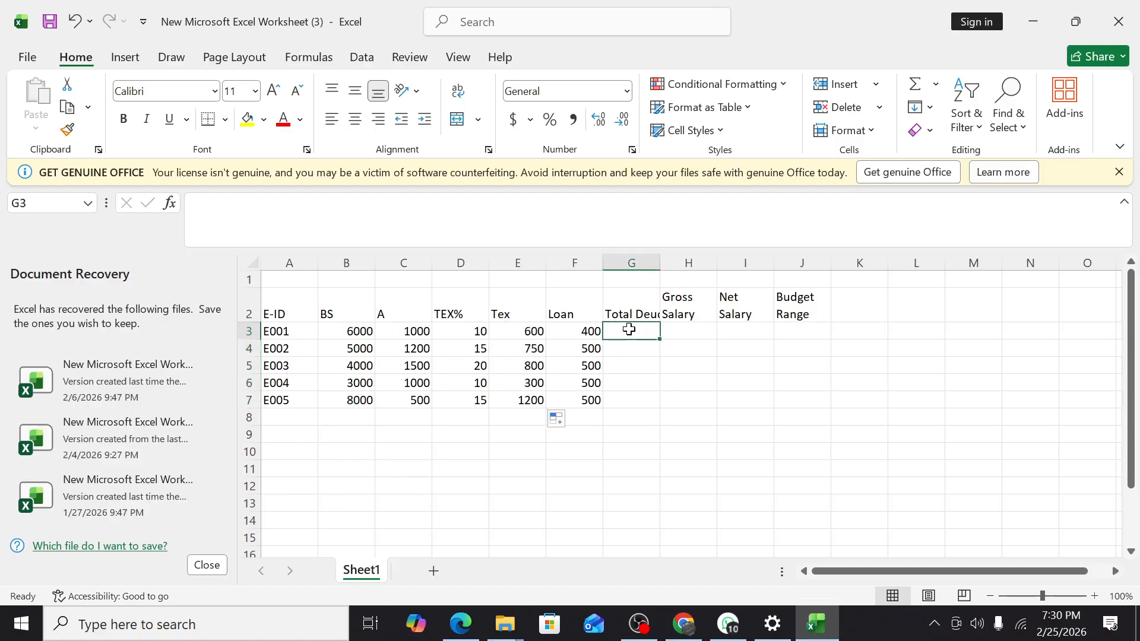
type("=")
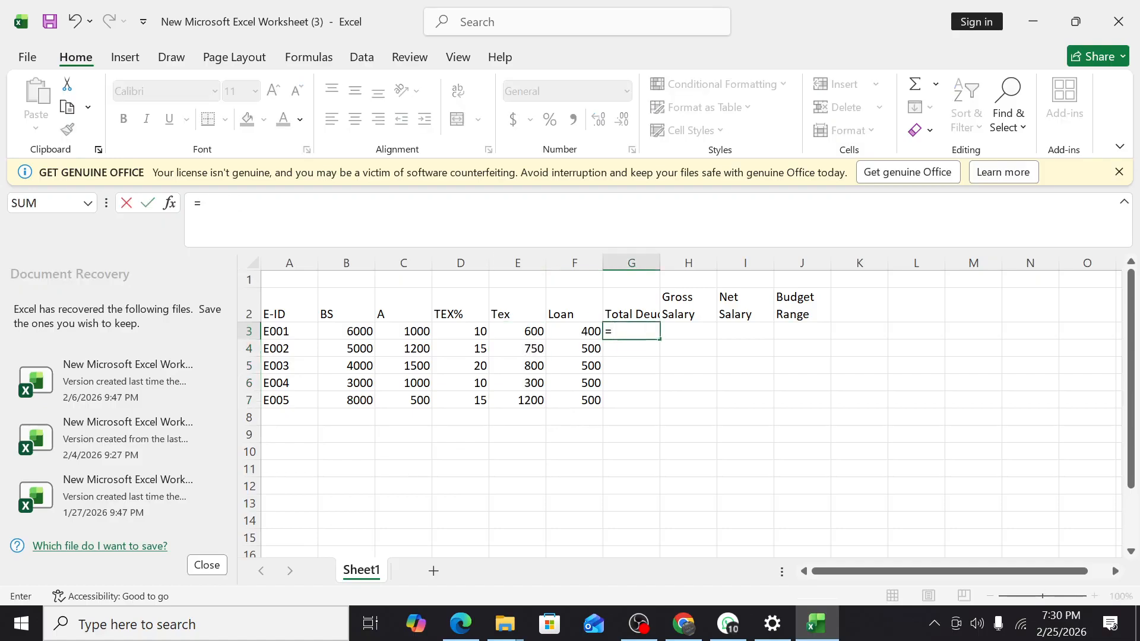
left_click(534, 332)
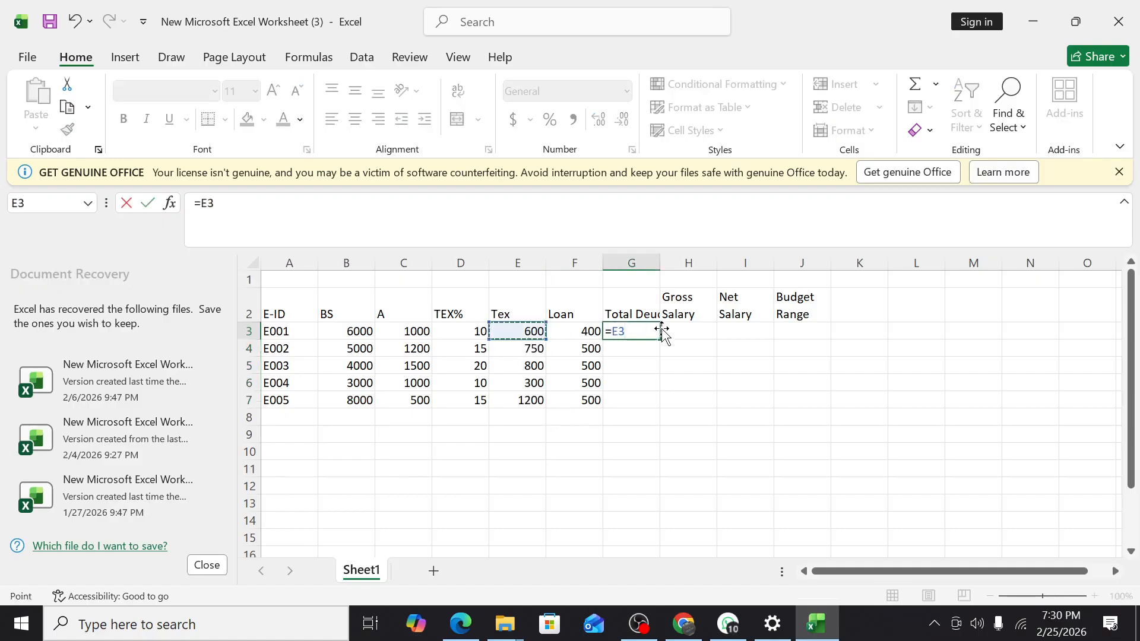
type("+")
left_click(582, 329)
key("Return")
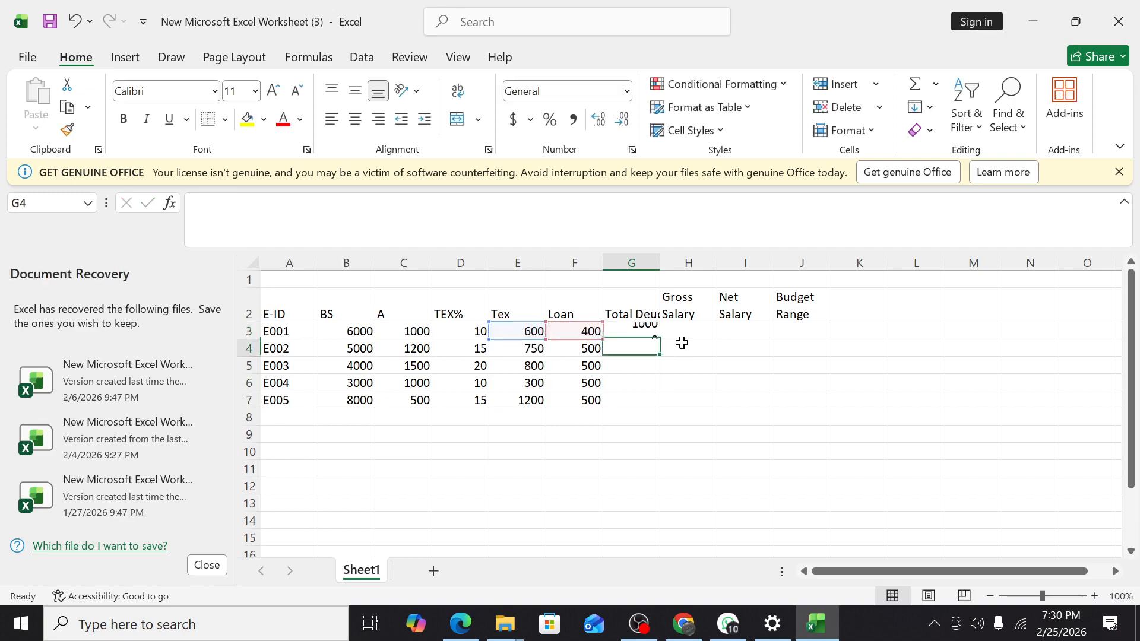
left_click(681, 330)
left_click(641, 335)
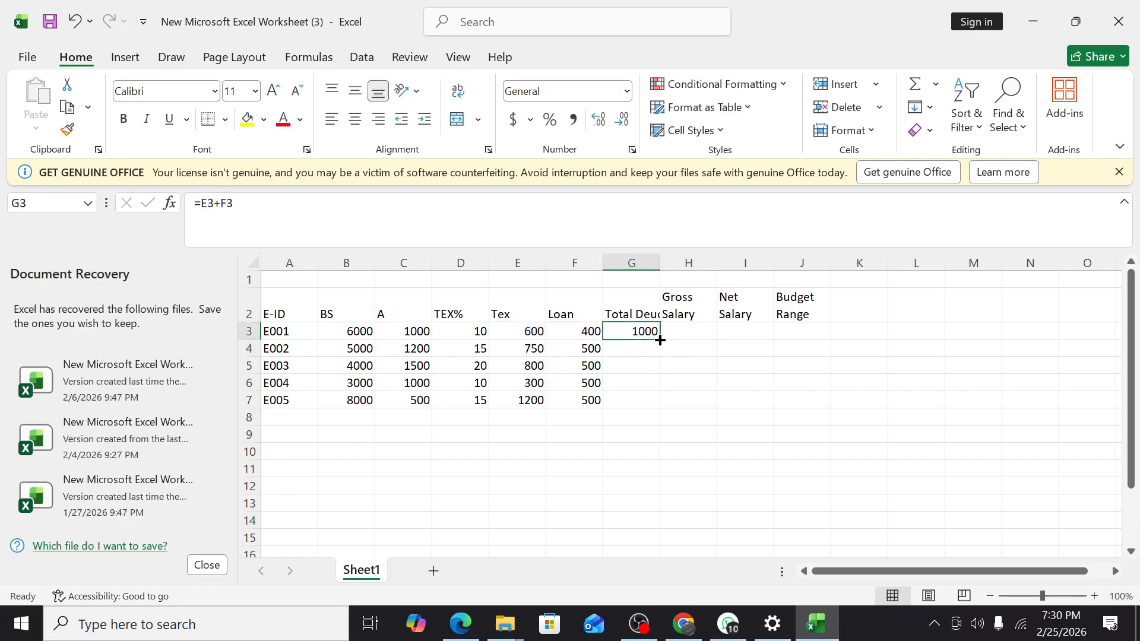
left_click_drag(658, 339, 660, 409)
- Calculate the gross salary in H3 with =B3+C3 and fill the formula down to H7
left_click(684, 330)
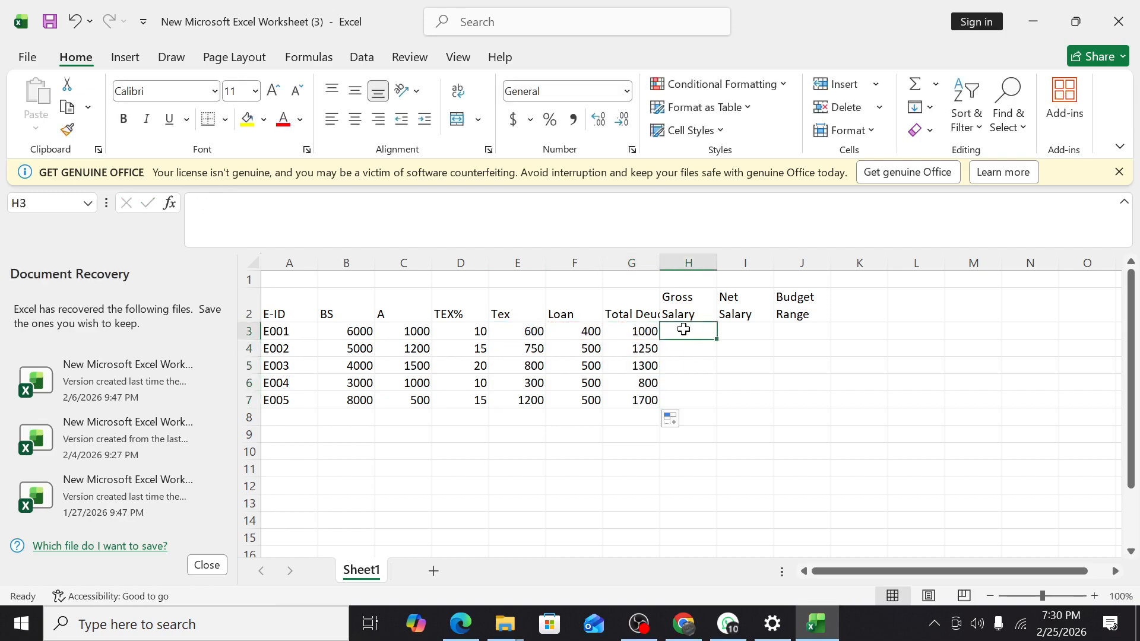
type("=")
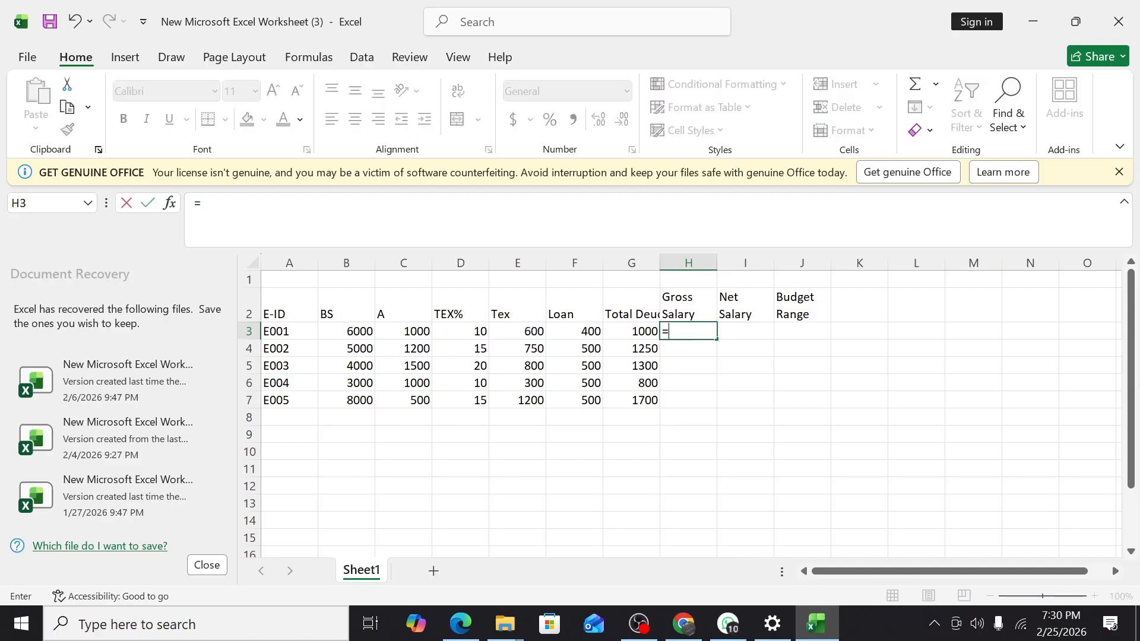
left_click(346, 316)
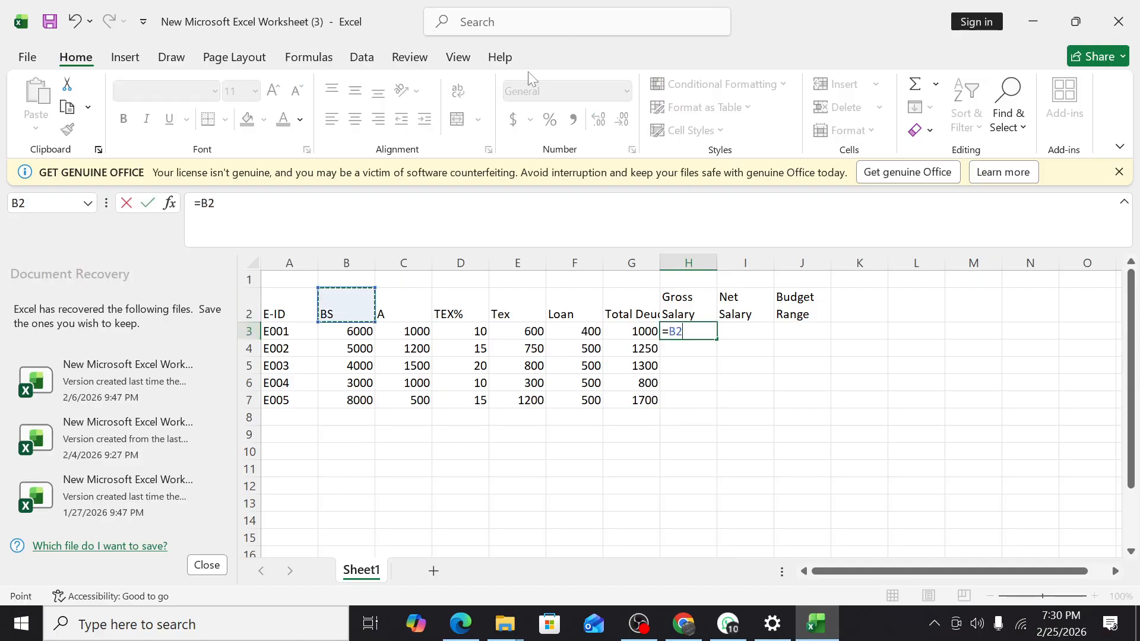
type("+")
left_click_drag(347, 324, 343, 334)
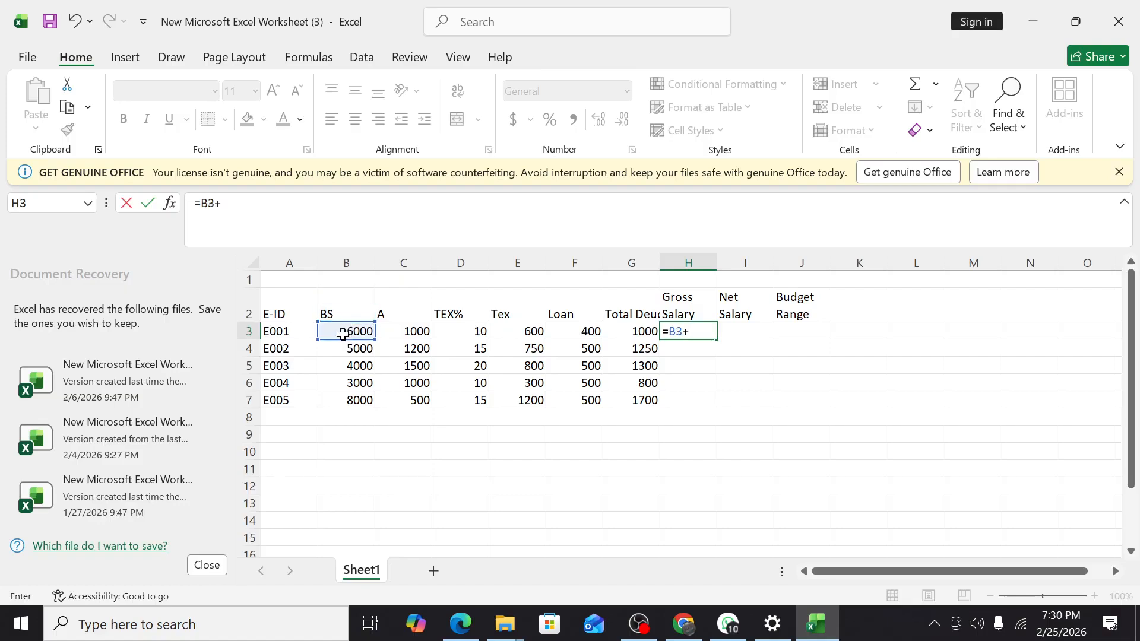
left_click(408, 330)
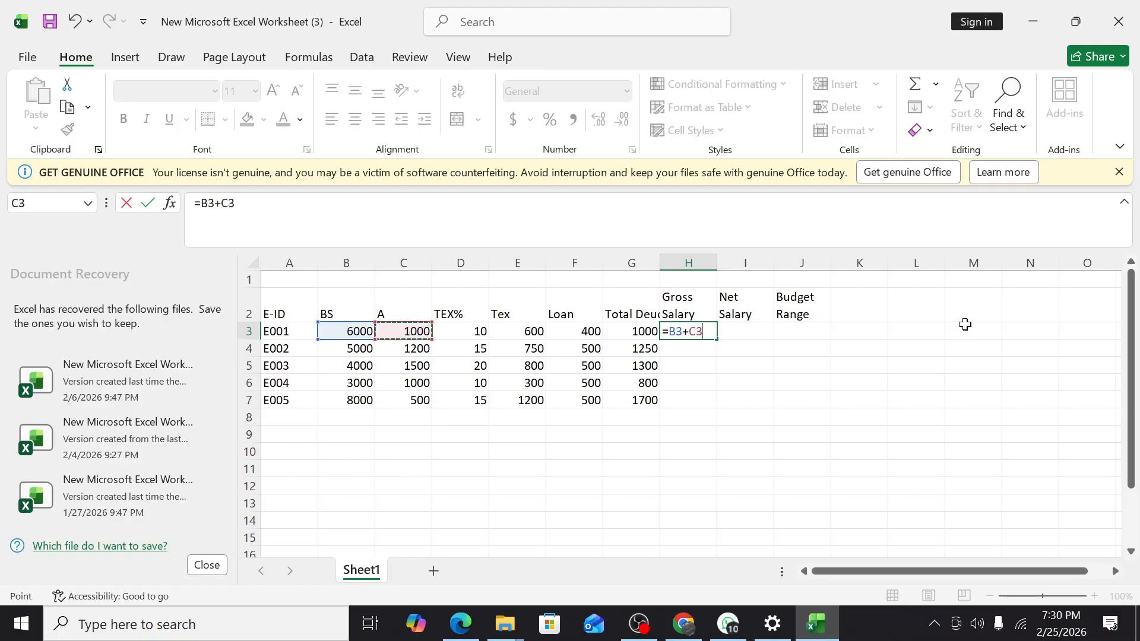
key("Return")
left_click(693, 329)
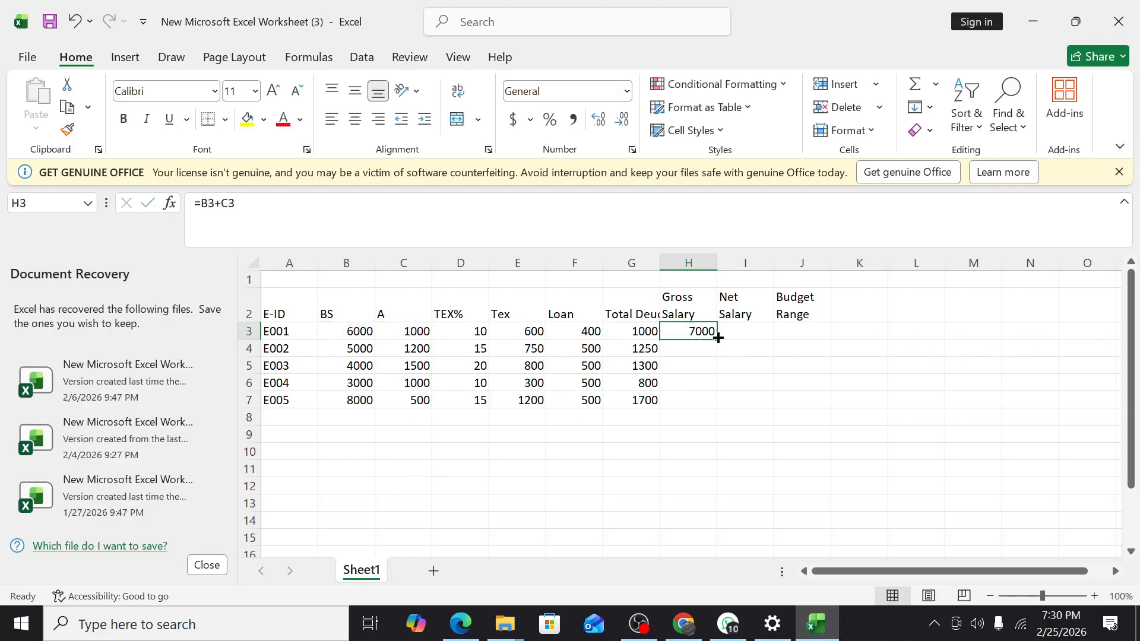
double_click(718, 338)
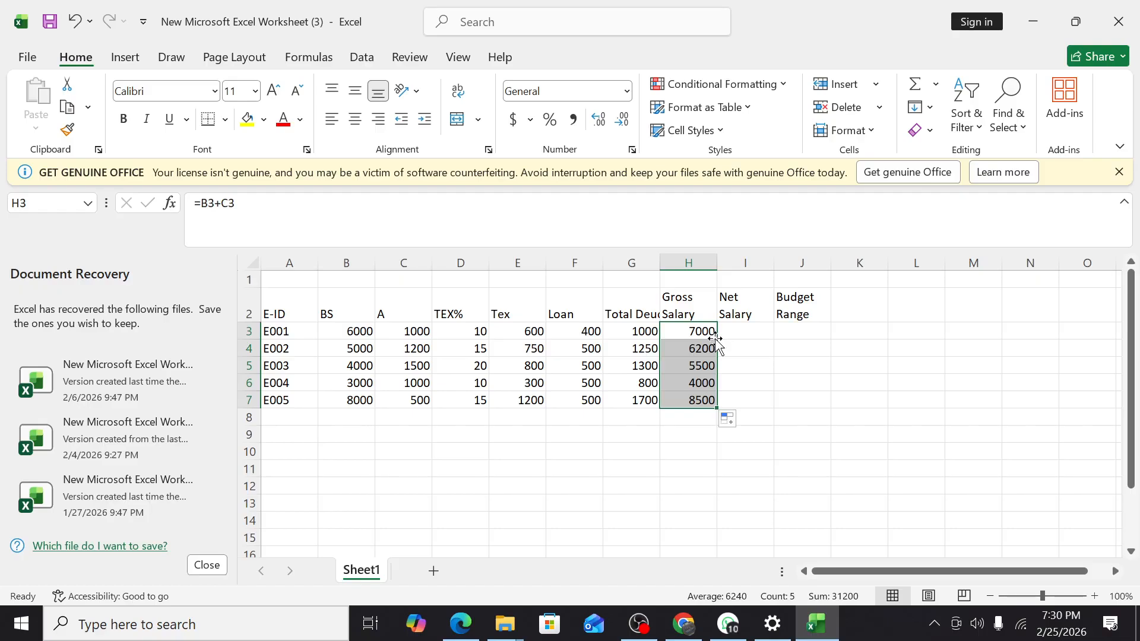
- Calculate the net salary in I3 with =H3-G3 and fill the formula down to I7
left_click(740, 331)
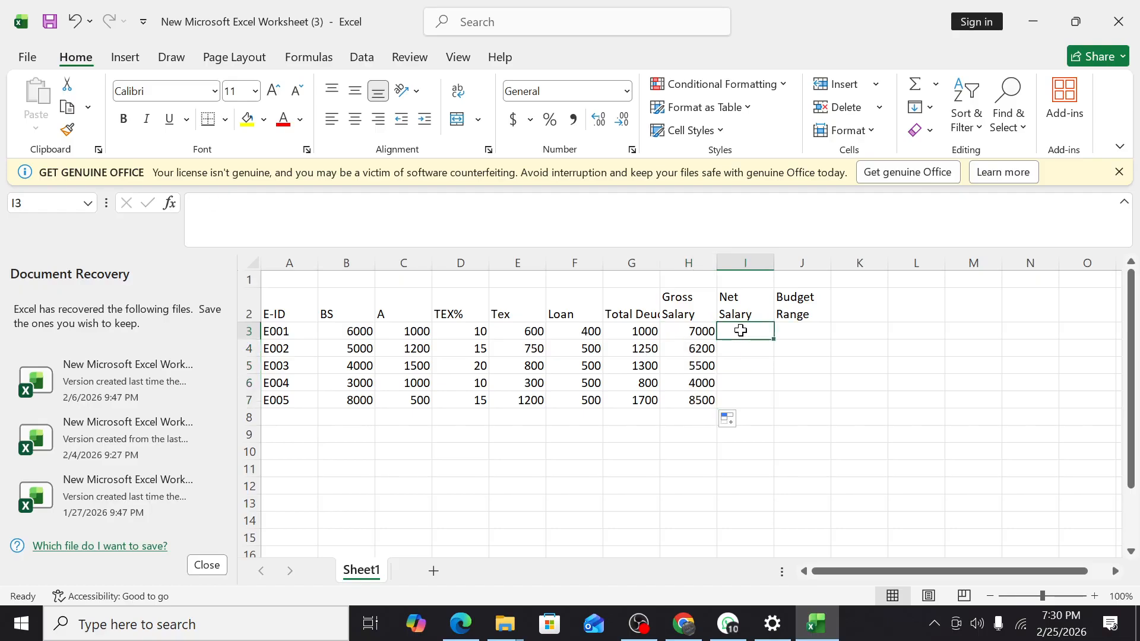
type("=")
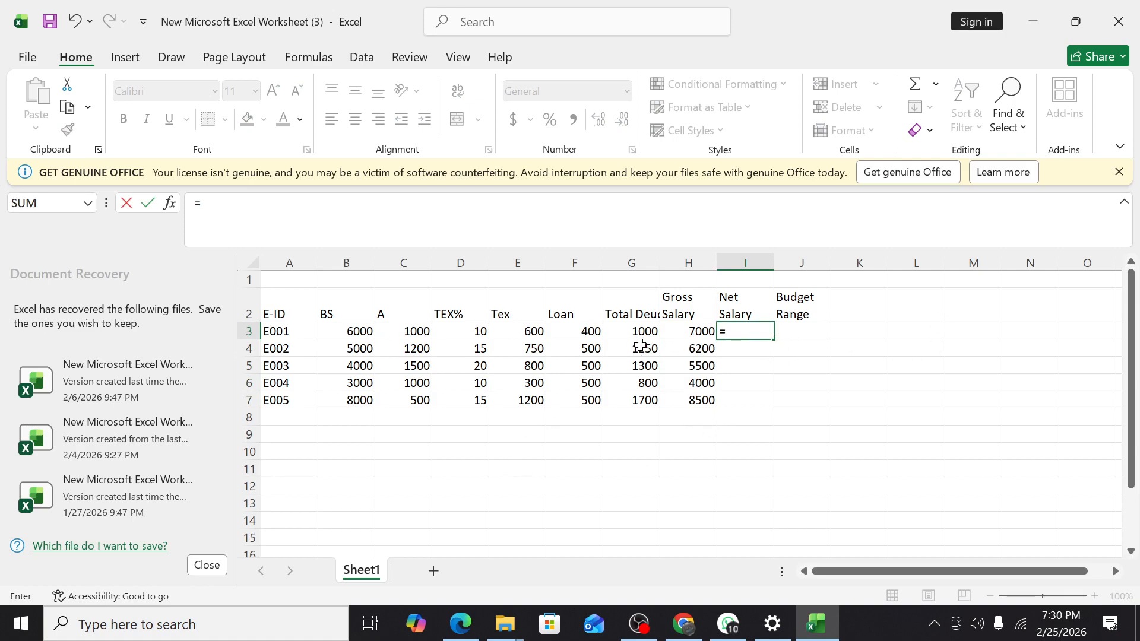
left_click(691, 335)
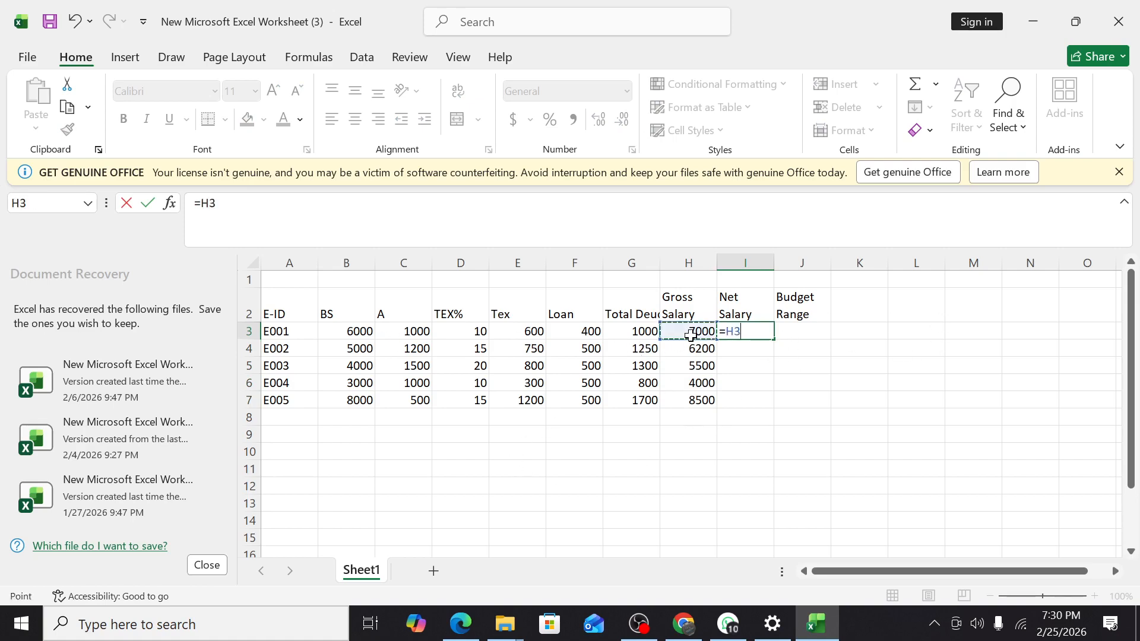
type("-")
left_click(636, 330)
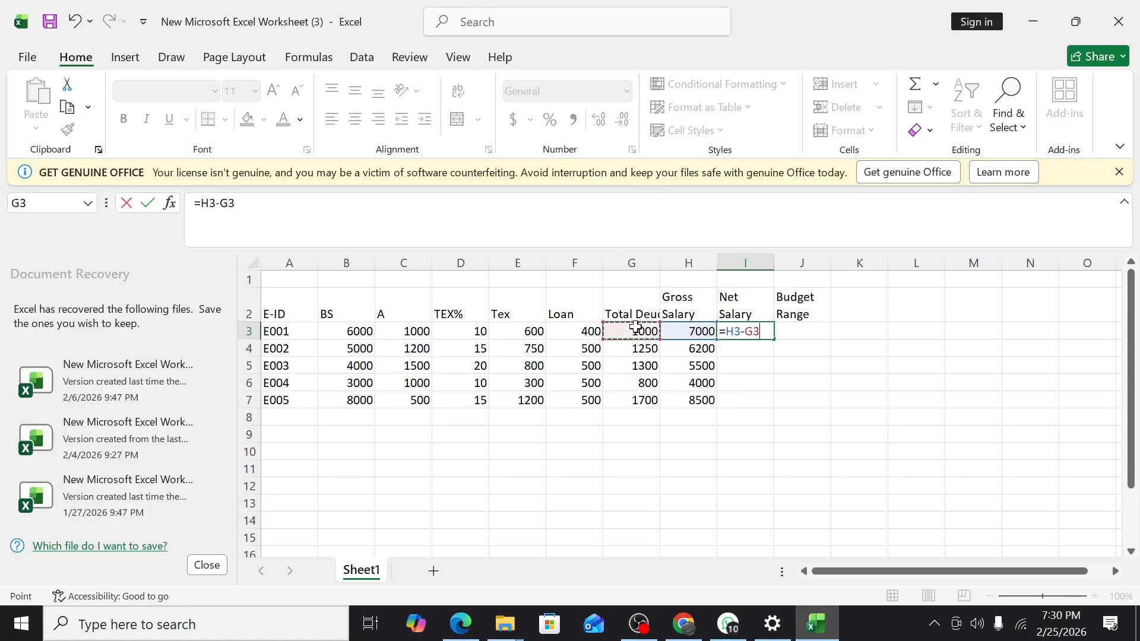
key("Return")
left_click(758, 330)
double_click(774, 339)
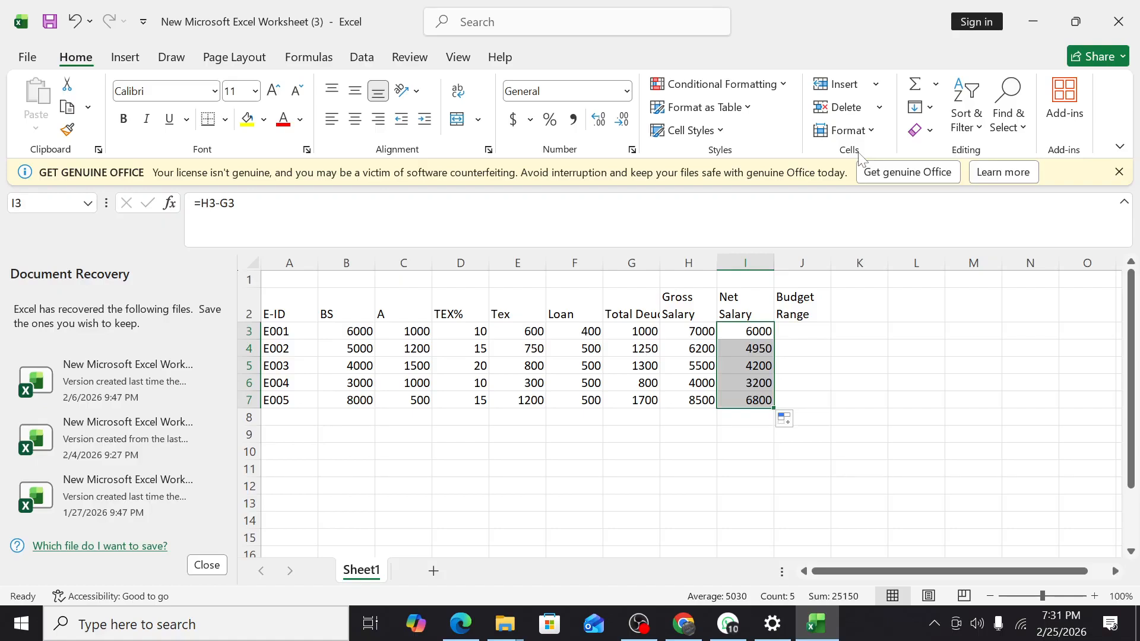
- Start a formula in J3, examine the Budget Range conditions in the exercise PDF in Edge, and return to Excel
left_click(800, 328)
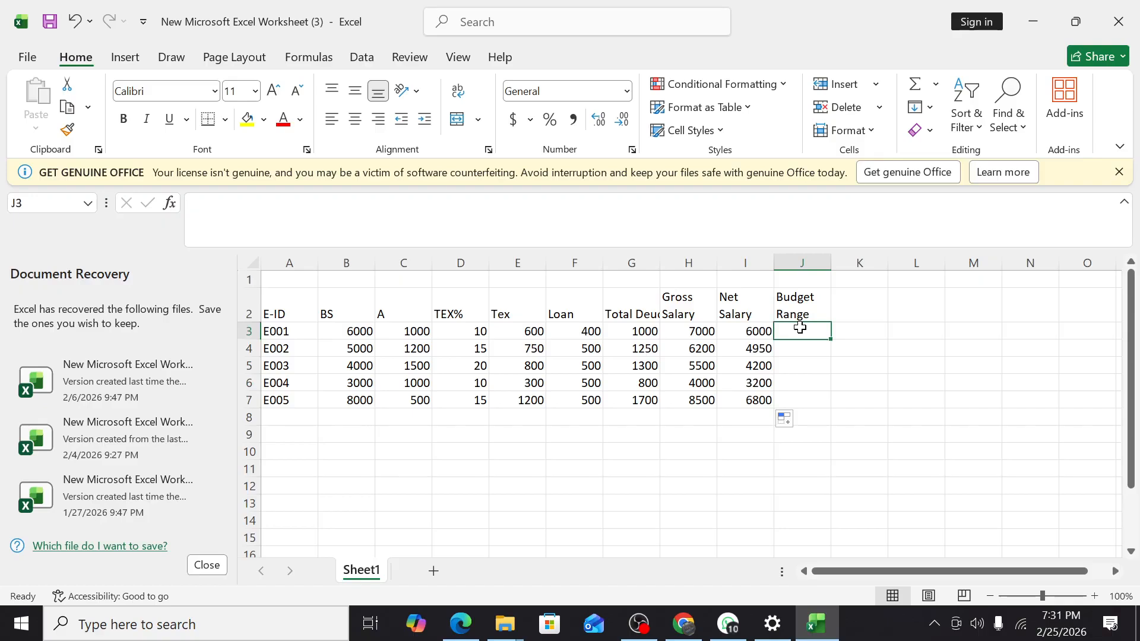
type("=")
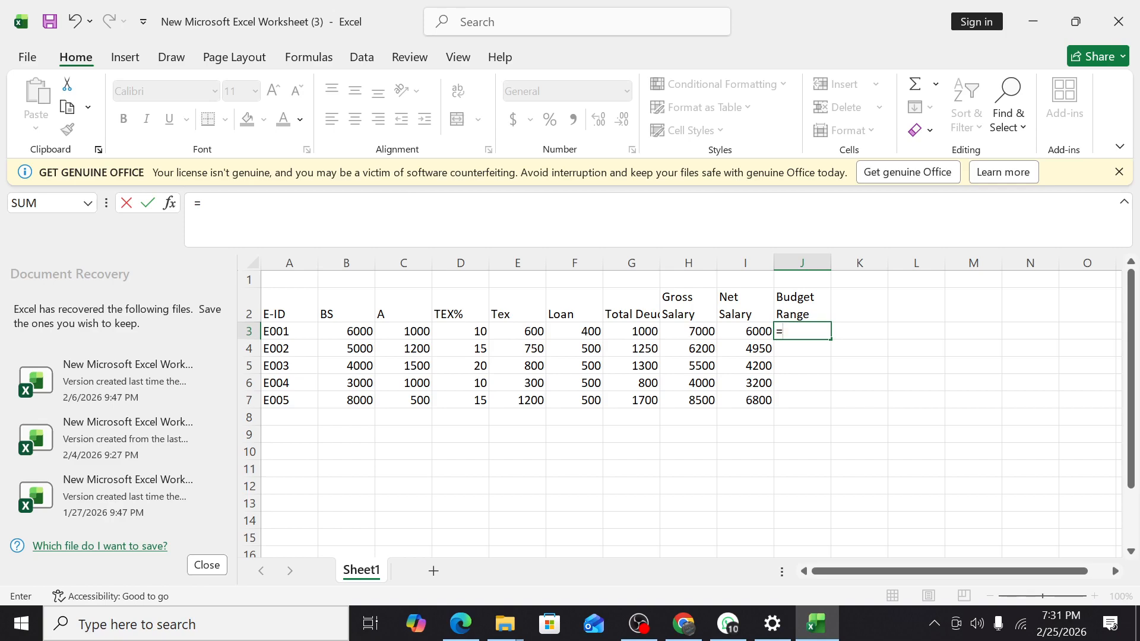
left_click(684, 623)
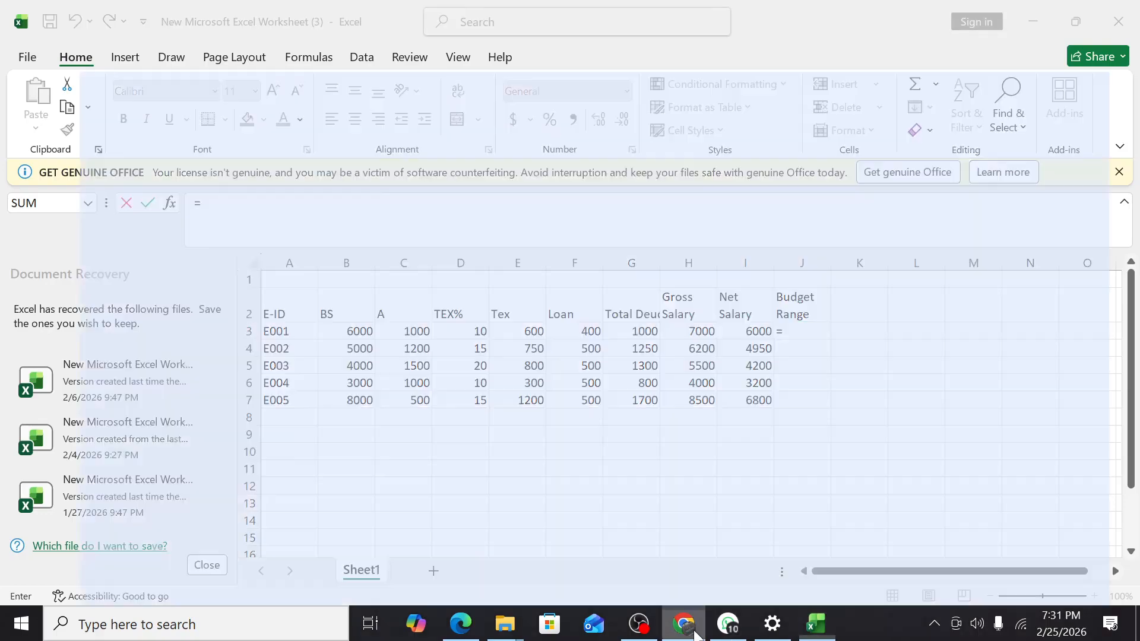
left_click(461, 624)
scroll(190, 406, "down", 5)
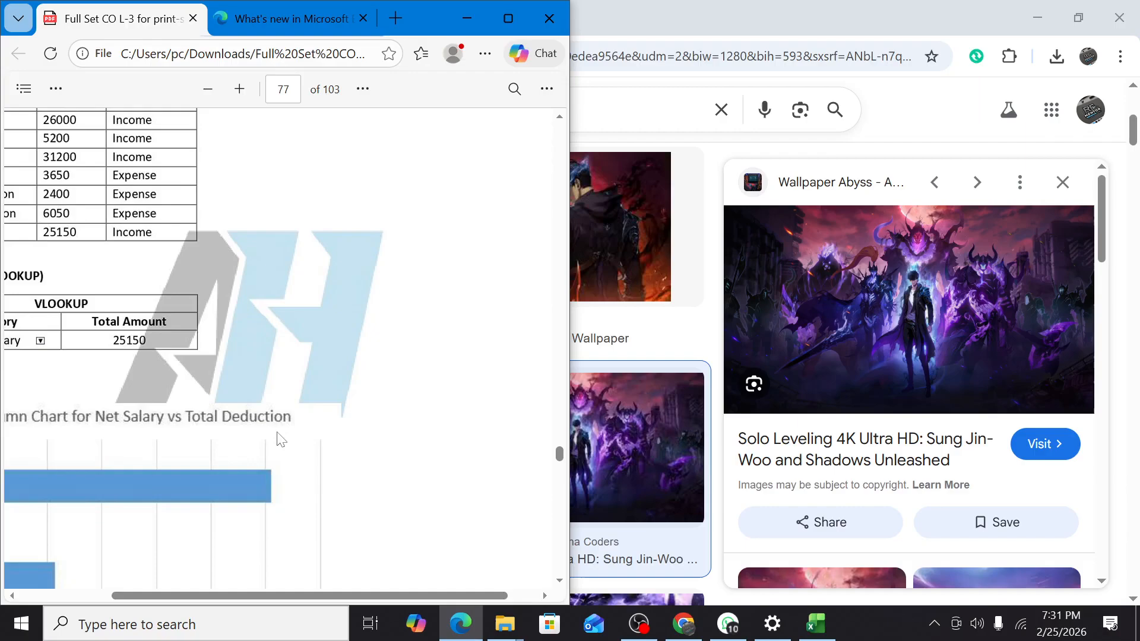
left_click(508, 18)
scroll(483, 343, "up", 15)
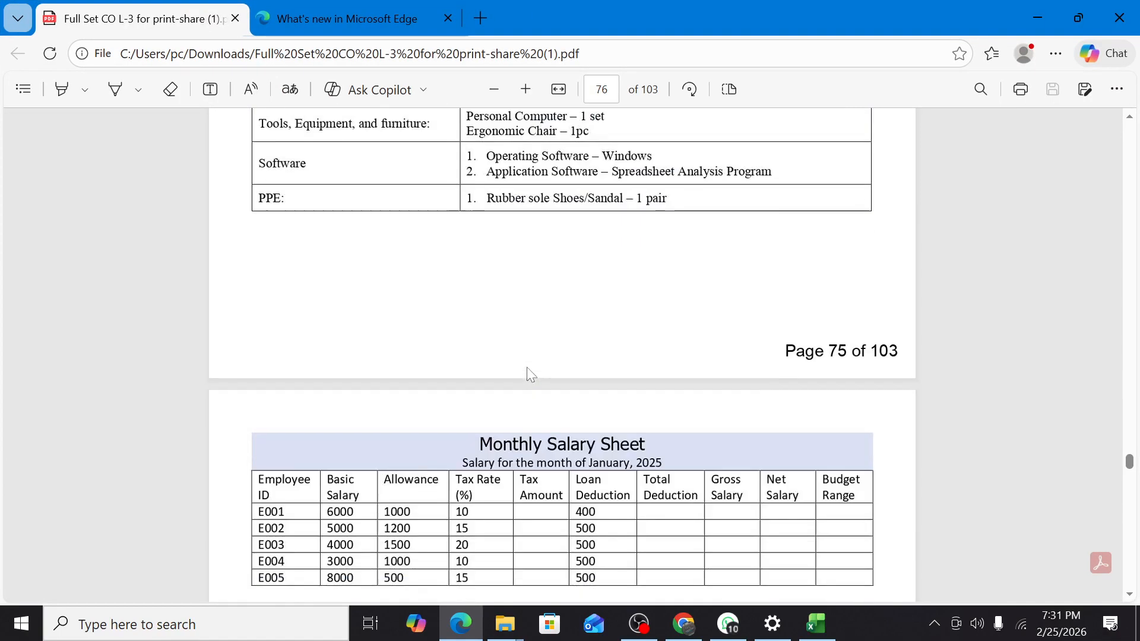
scroll(526, 367, "down", 10)
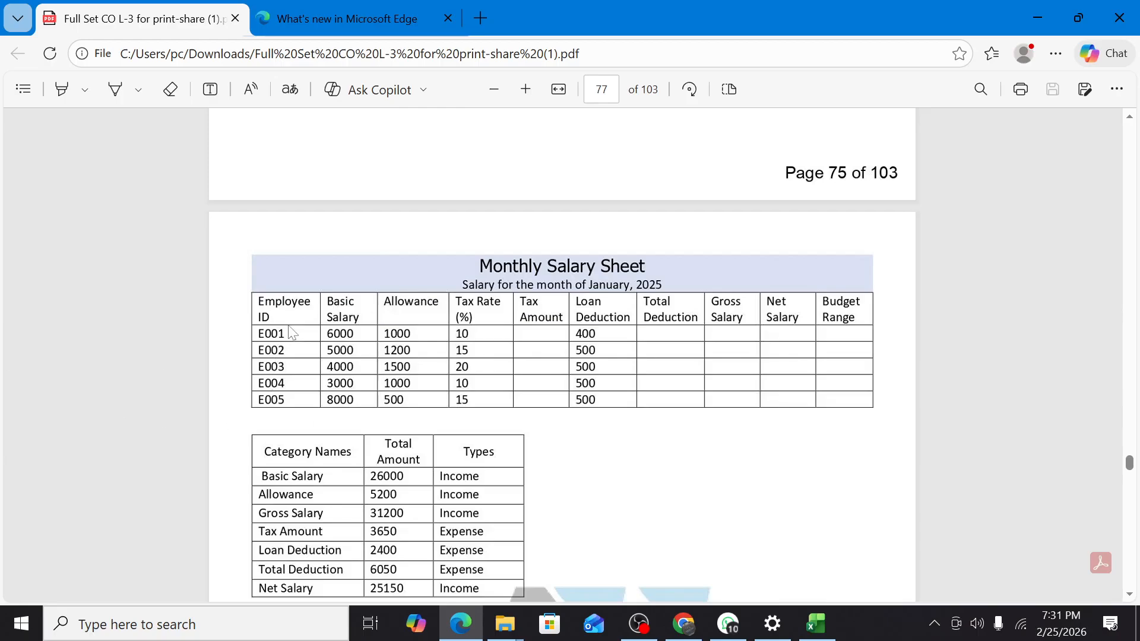
scroll(465, 471, "down", 5)
scroll(519, 435, "up", 9)
scroll(542, 380, "up", 7)
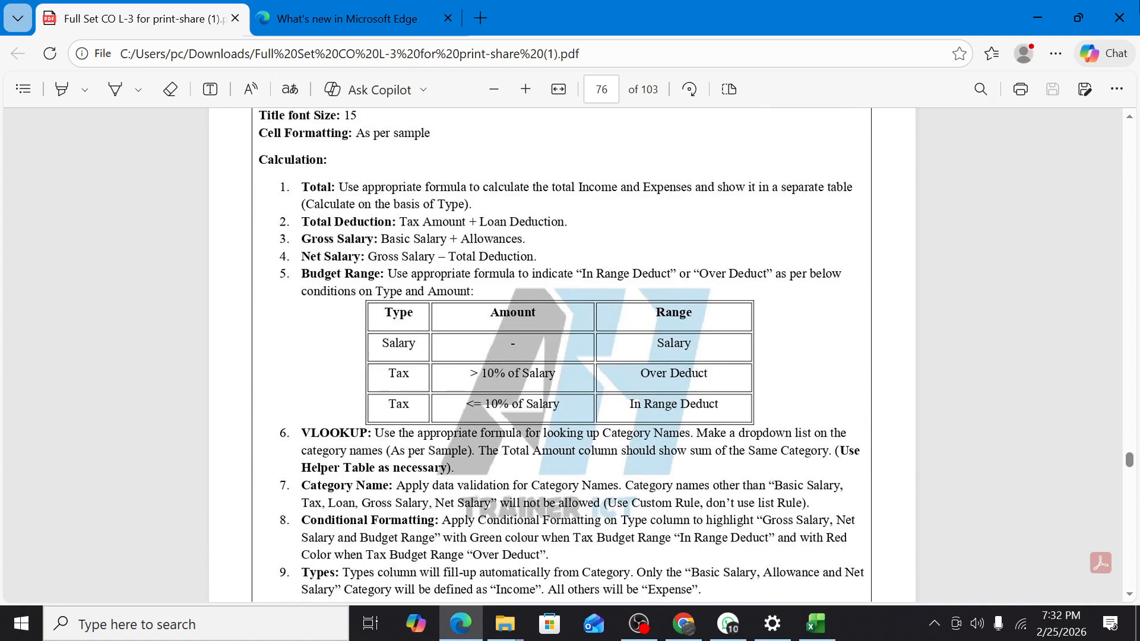
left_click(1045, 13)
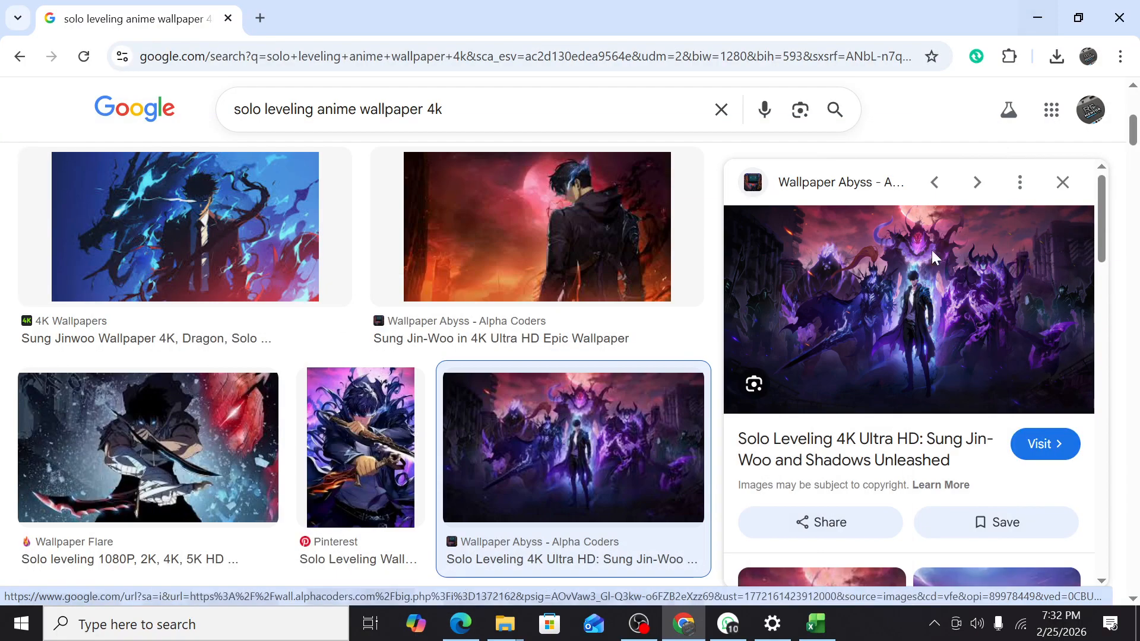
left_click(809, 634)
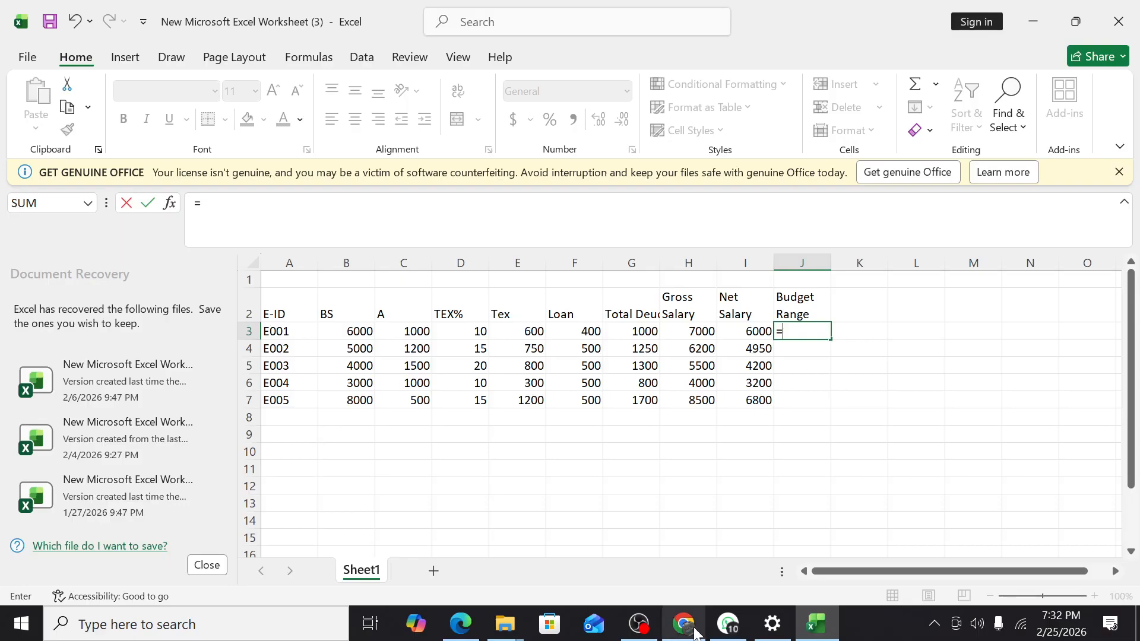
key("alt+Tab")
key("alt+Tab")
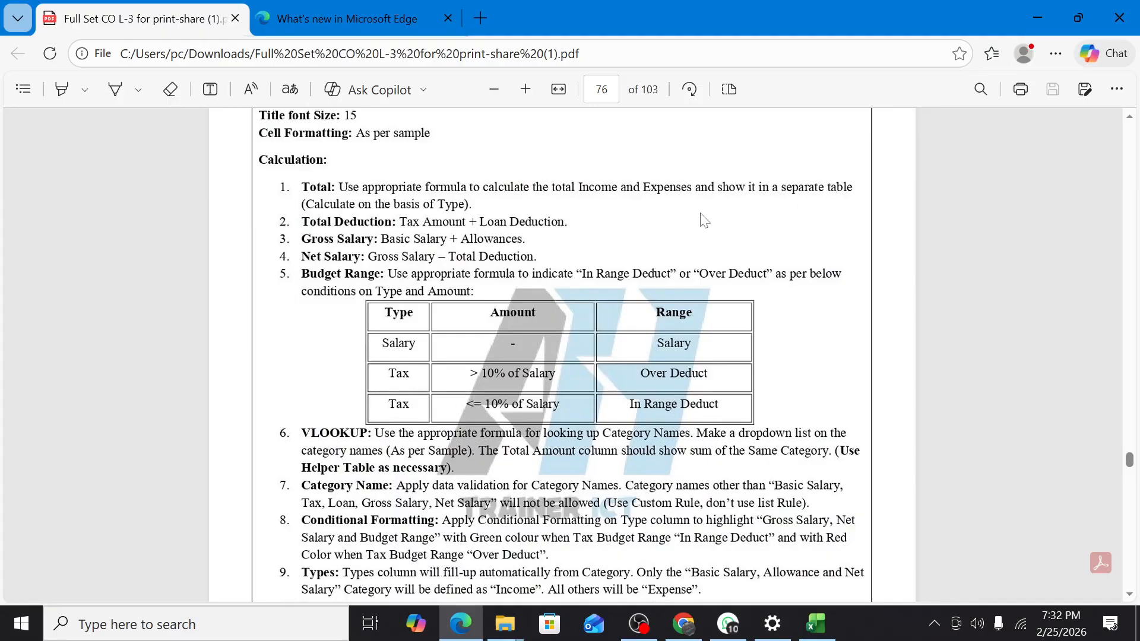
left_click(1037, 18)
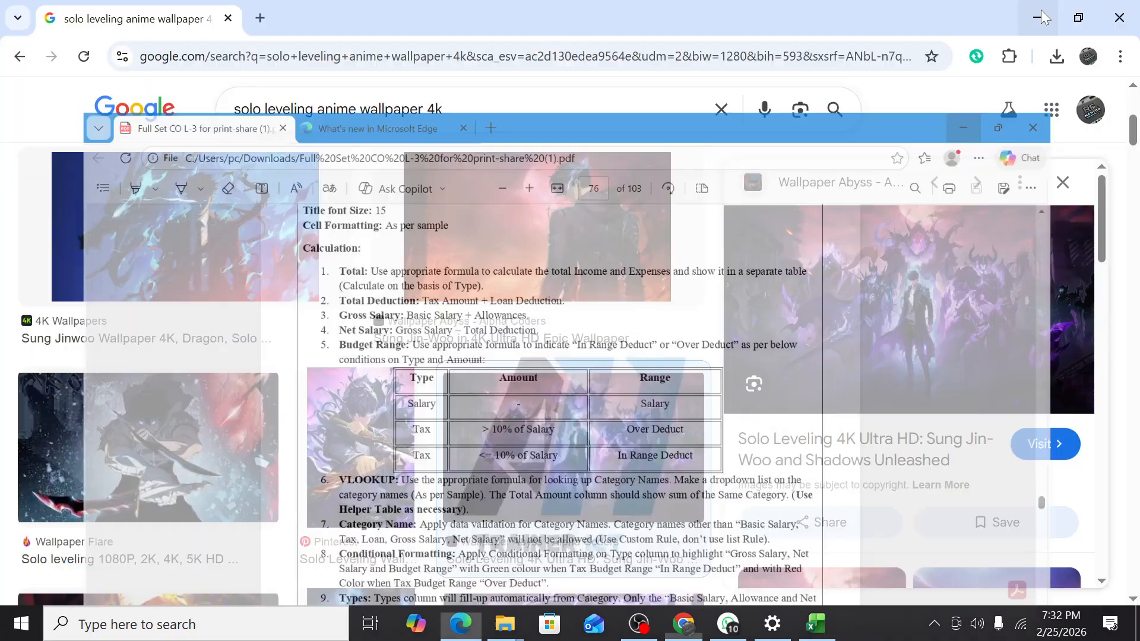
left_click(1037, 18)
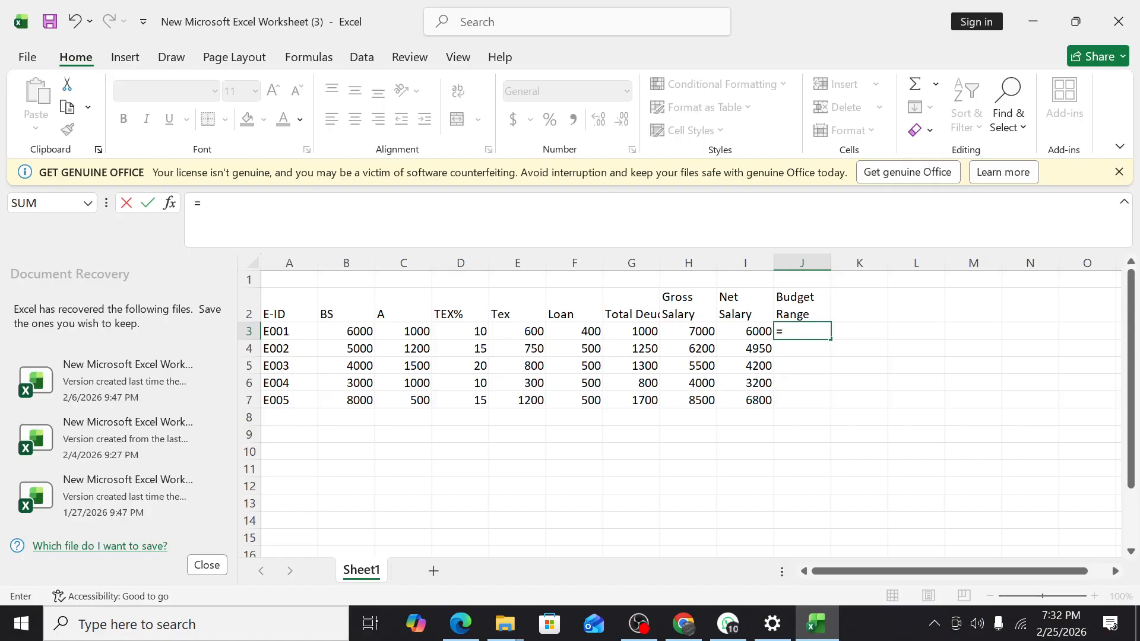
- Begin an IF function in J3 with the logical test E3>I3*10%, comparing the tax amount with 10% of the net salary
type("IF(")
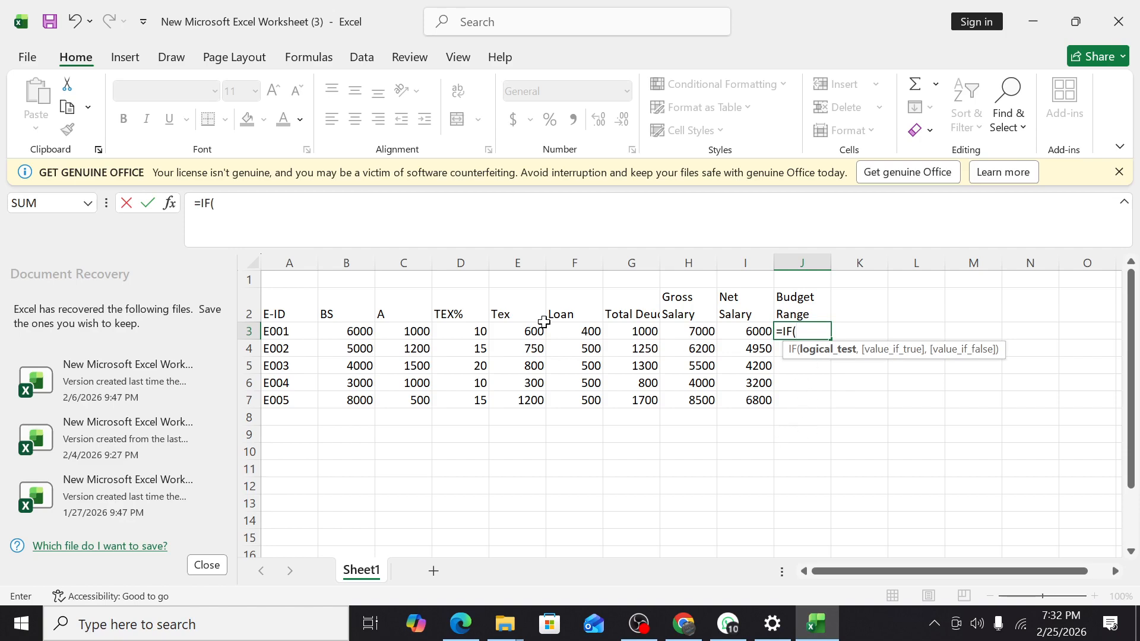
left_click(521, 334)
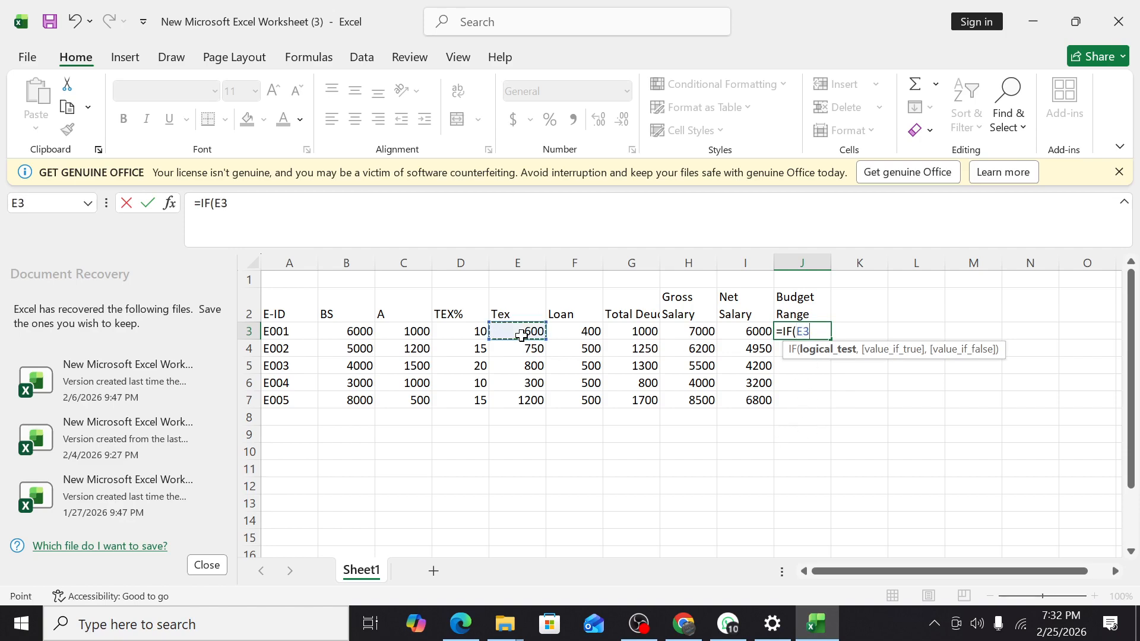
type(">")
left_click(748, 330)
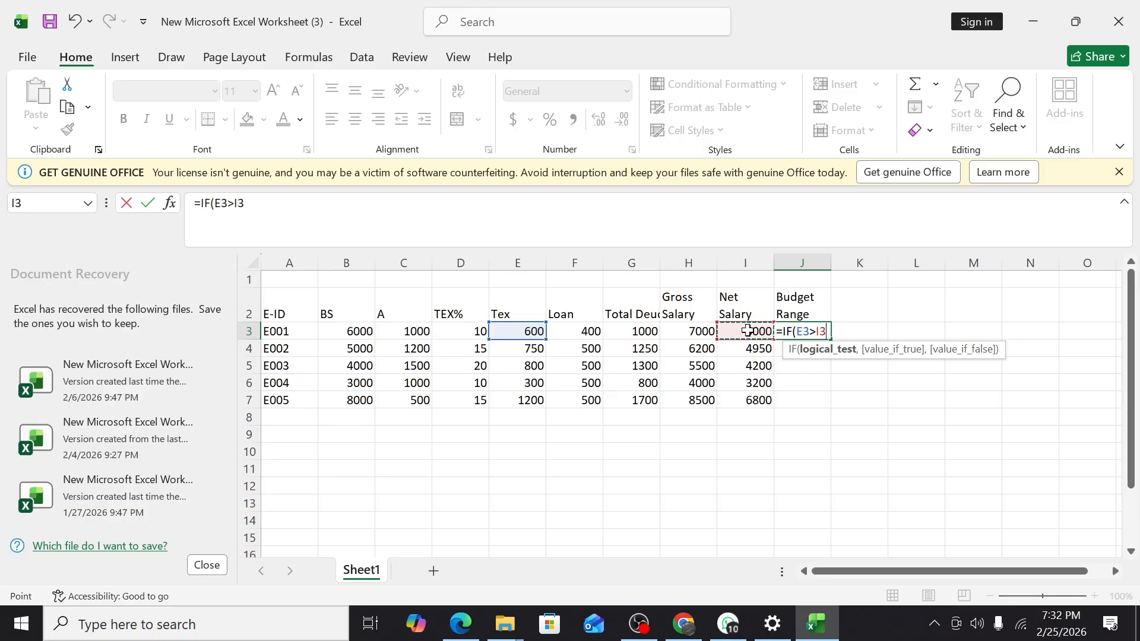
type("10")
key("BackSpace")
key("BackSpace")
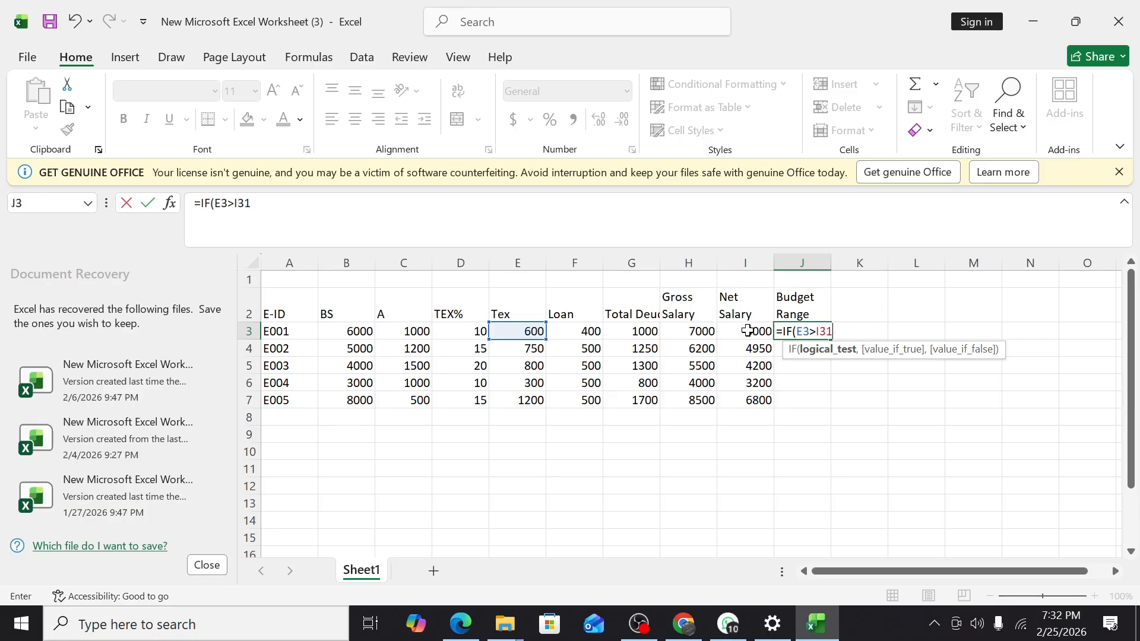
type("*10")
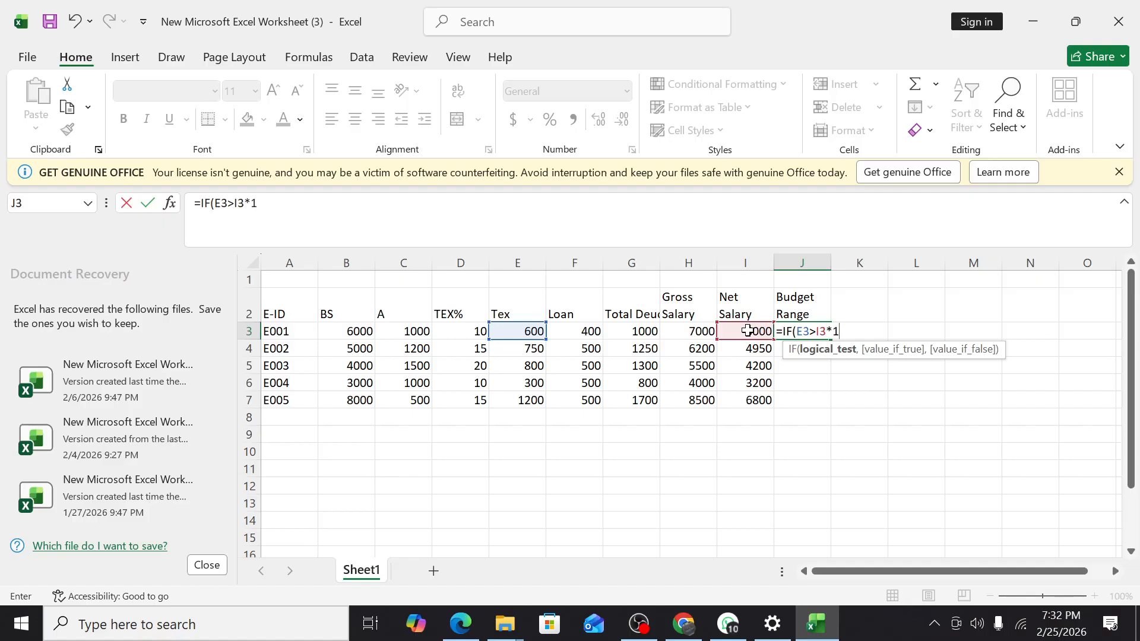
type("%")
type(",")
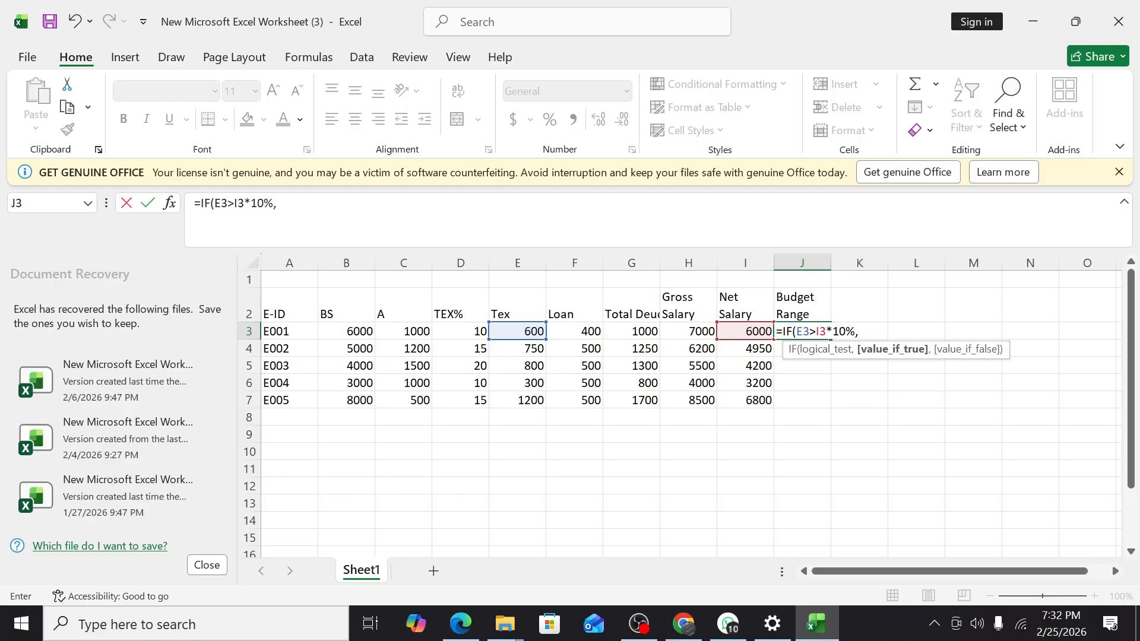
- Check the range labels in the PDF, complete J3 as =IF(E3>I3*10%,"OV","IN") and fill the formula down to J7
left_click(460, 624)
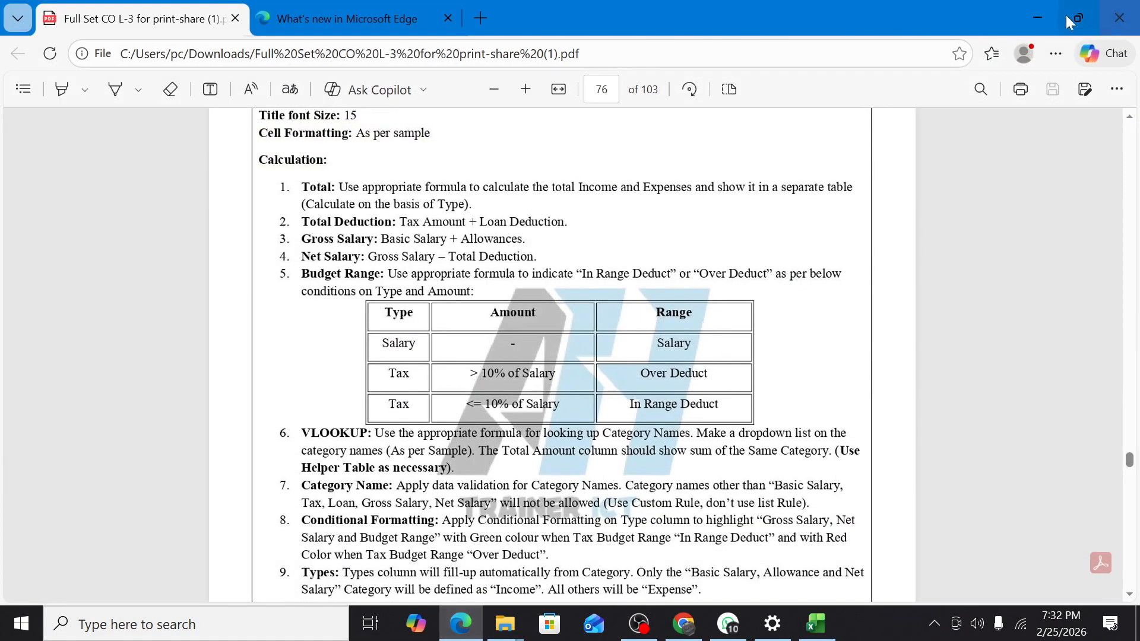
left_click(1045, 15)
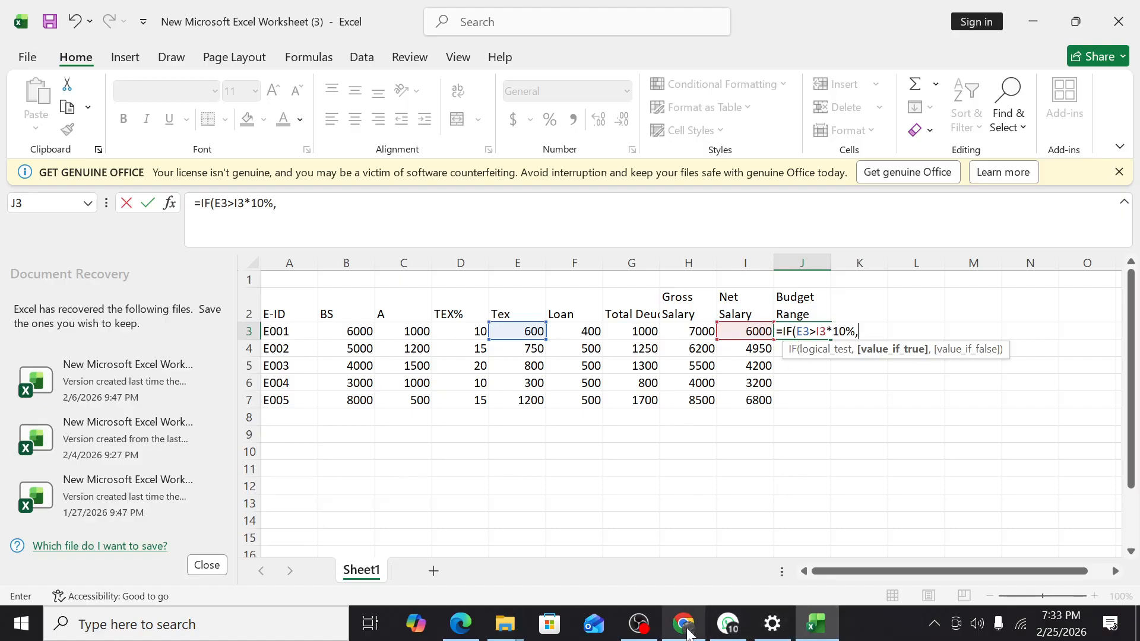
mouse_move(689, 634)
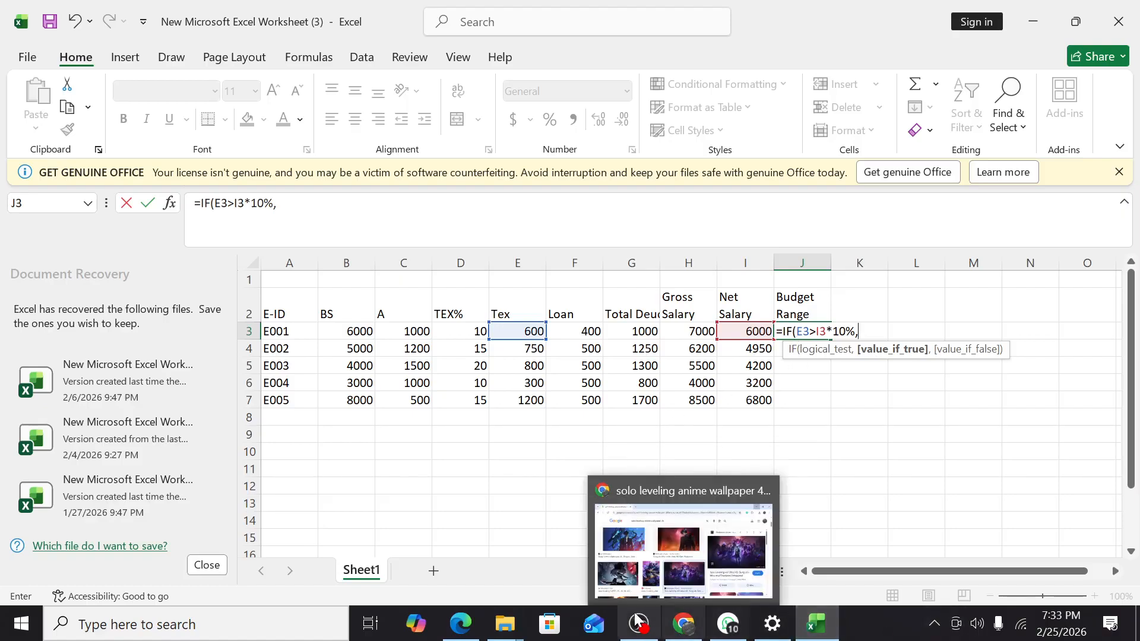
mouse_move(450, 633)
left_click(454, 558)
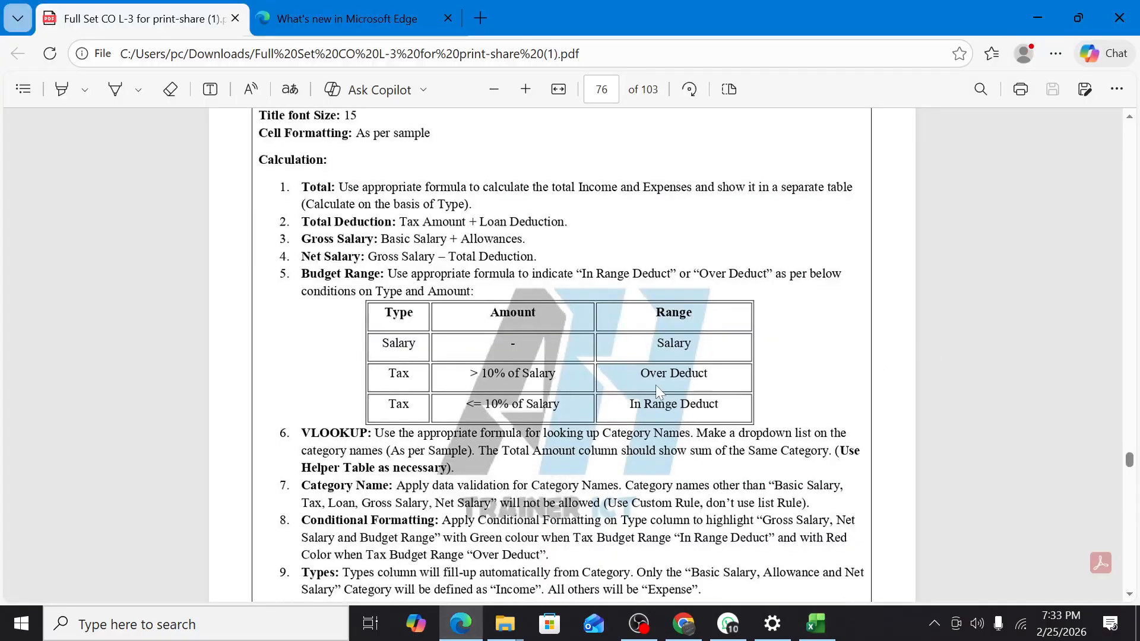
left_click(1023, 9)
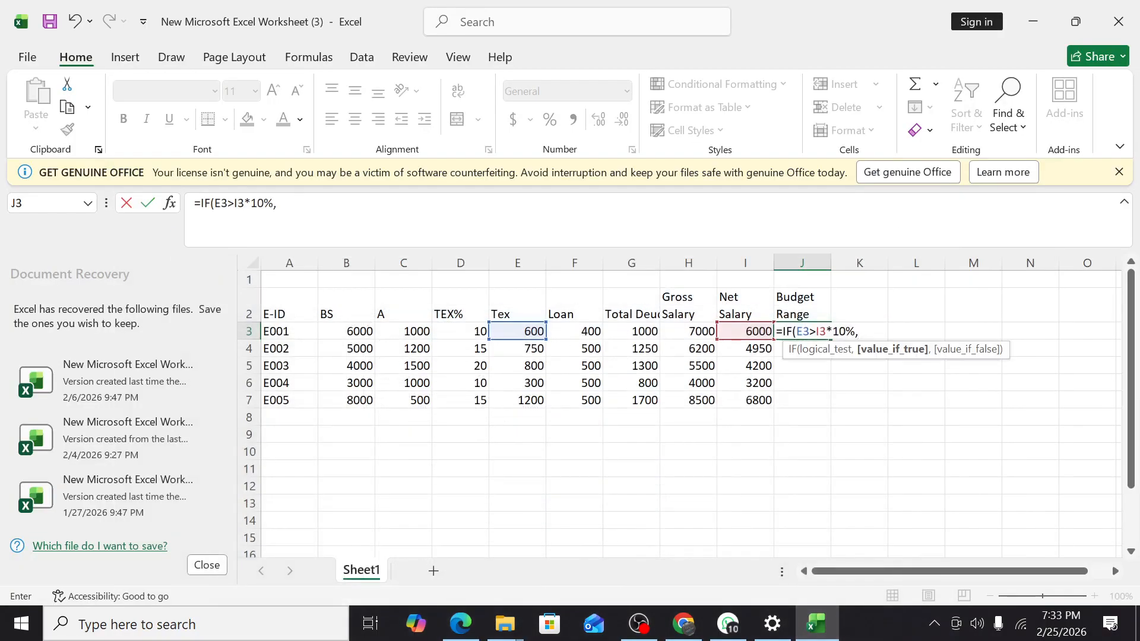
type("\"OV\",")
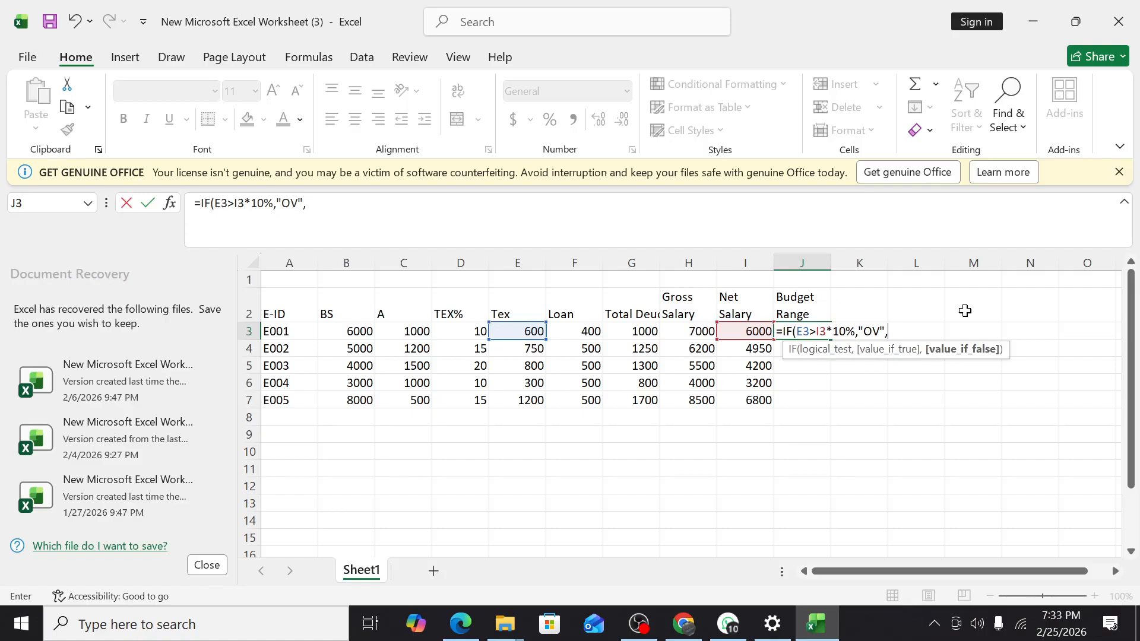
type("iIN\")")
key("Return")
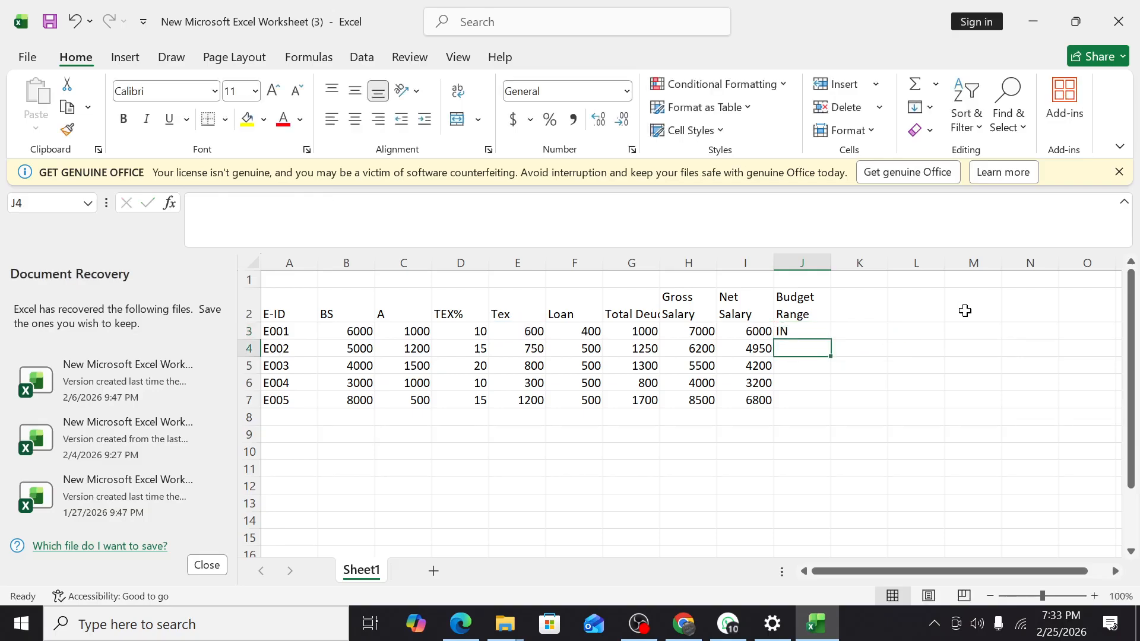
left_click(801, 330)
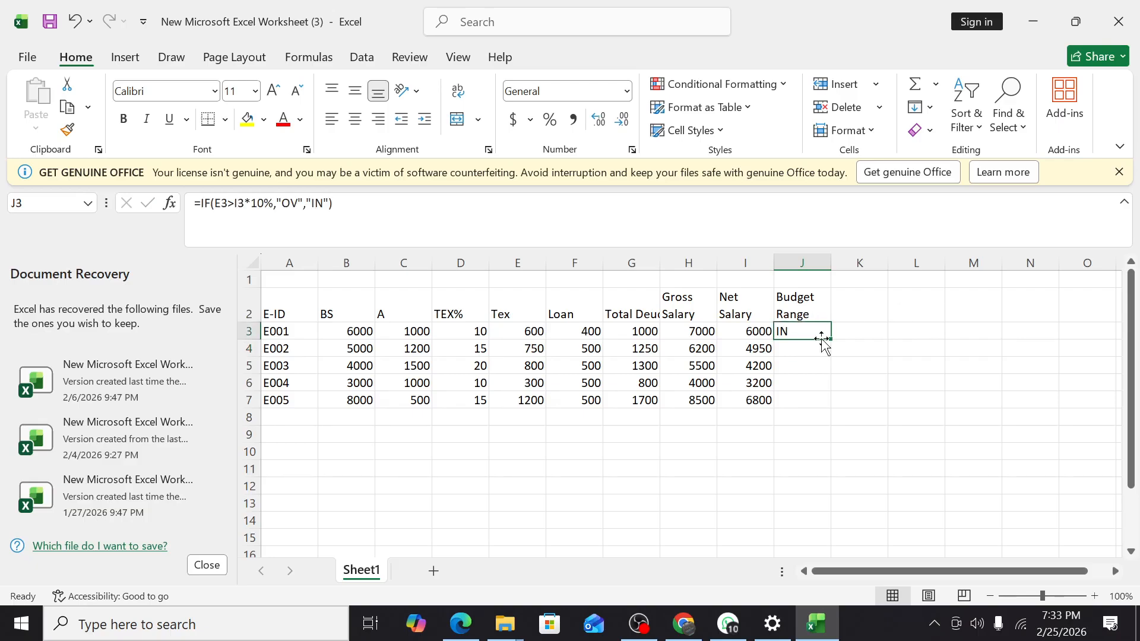
double_click(831, 339)
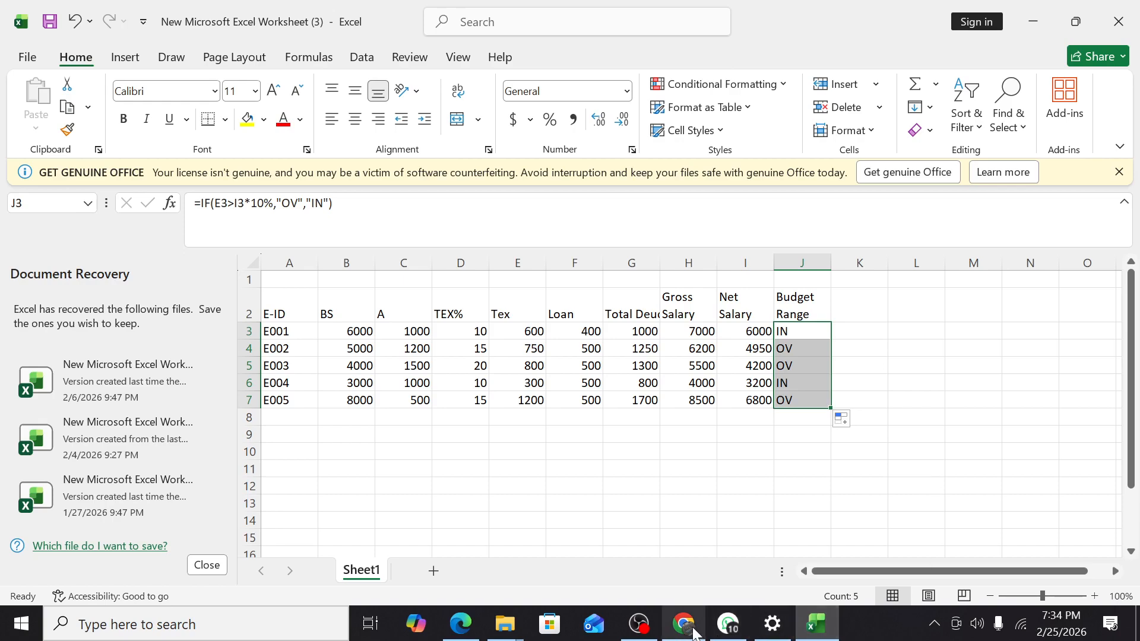
- Select A10 as the next table's start cell and examine the PDF's calculation instructions and sample Category Names table in Edge
mouse_move(693, 631)
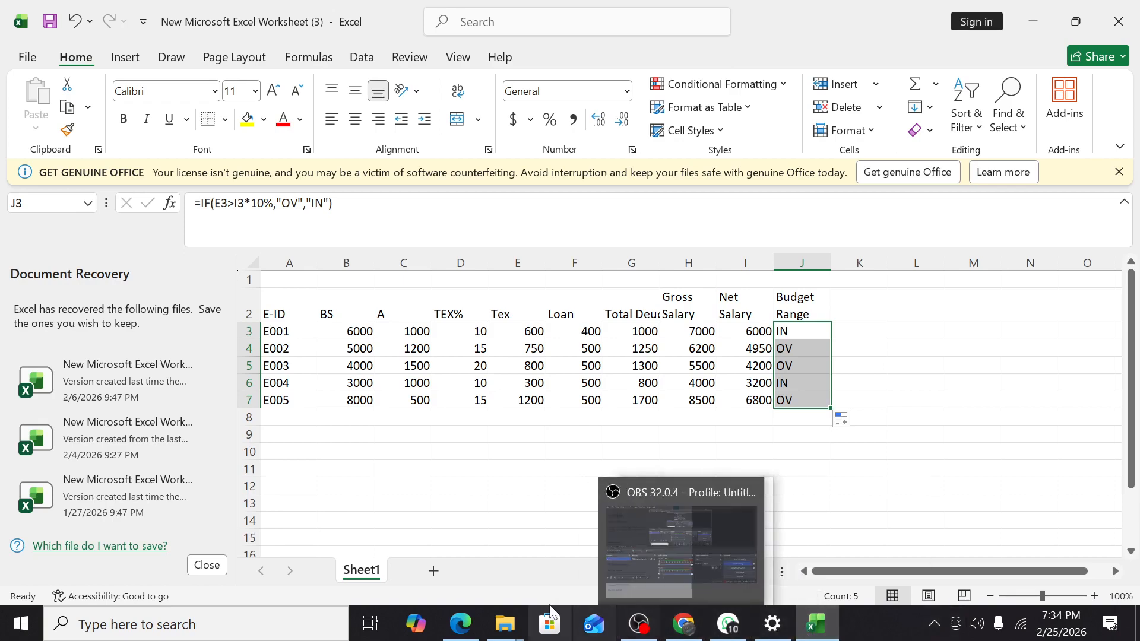
left_click(460, 624)
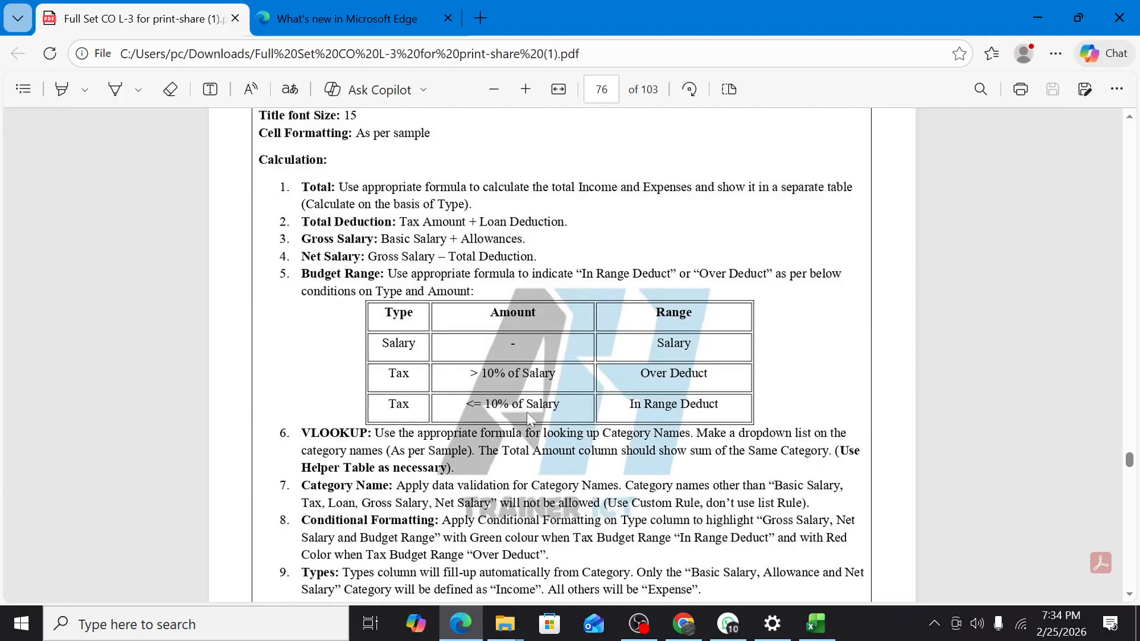
left_click(1038, 18)
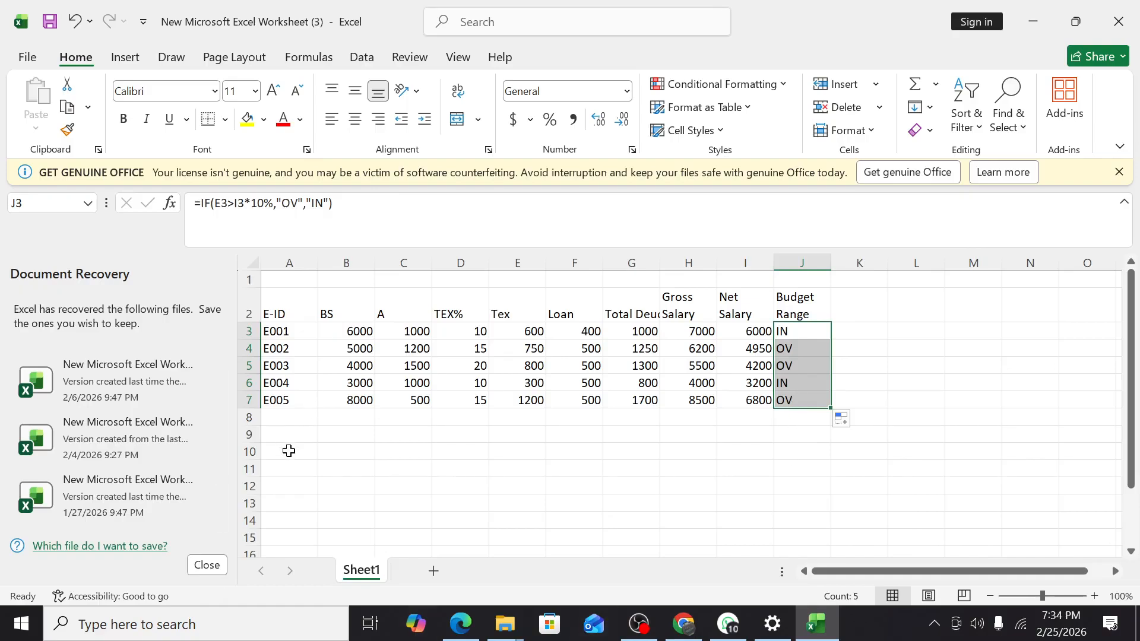
left_click(290, 452)
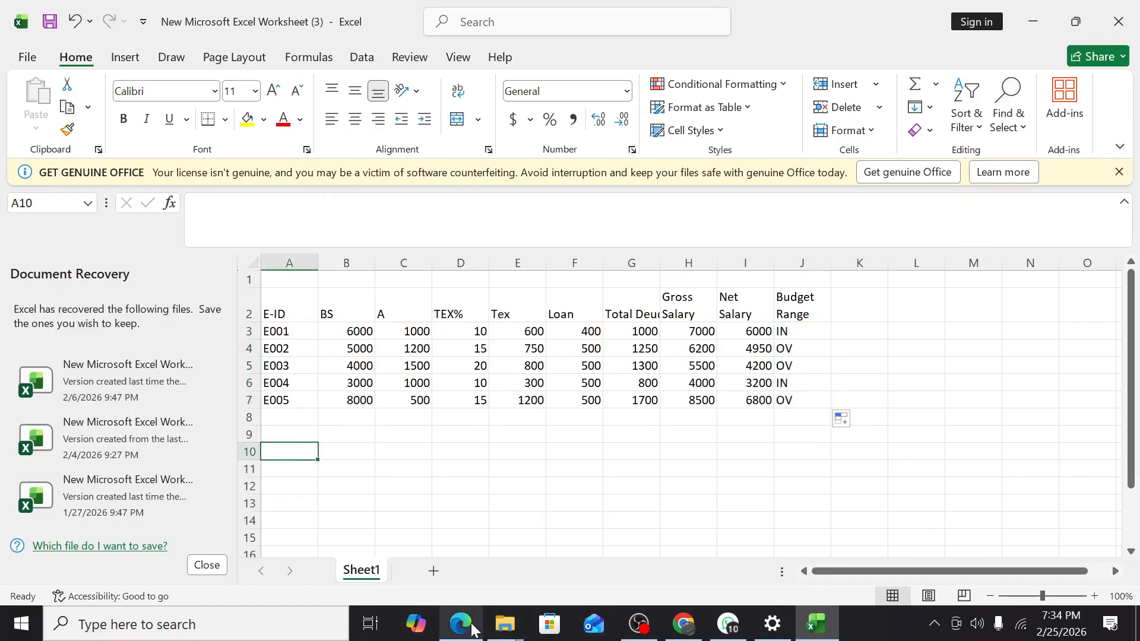
mouse_move(460, 624)
left_click(457, 569)
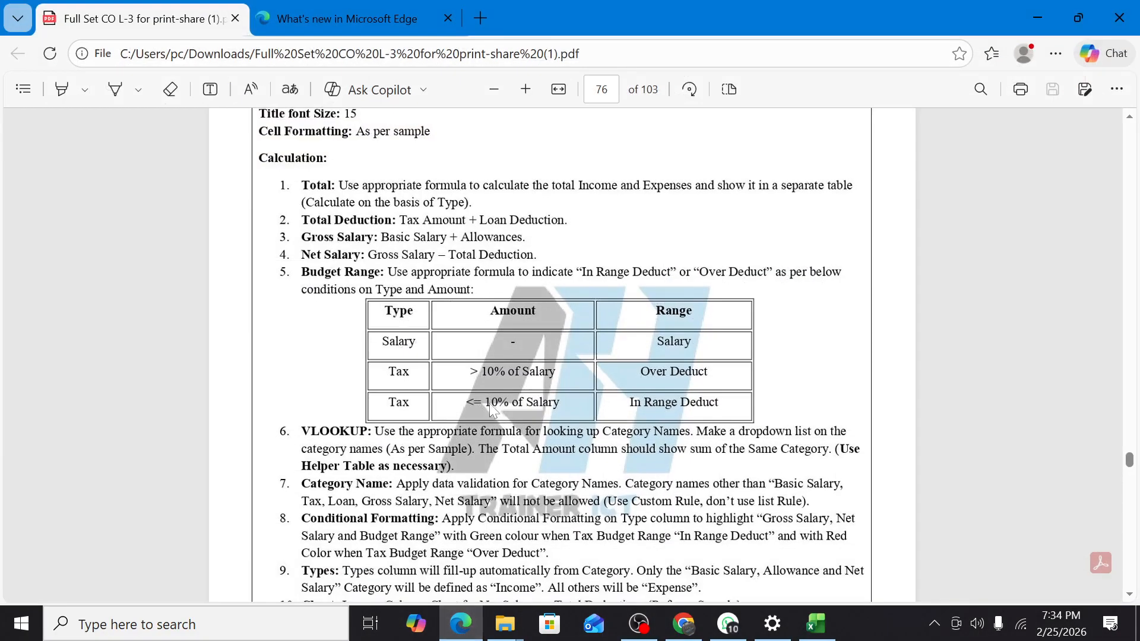
scroll(492, 409, "down", 5)
scroll(493, 410, "down", 8)
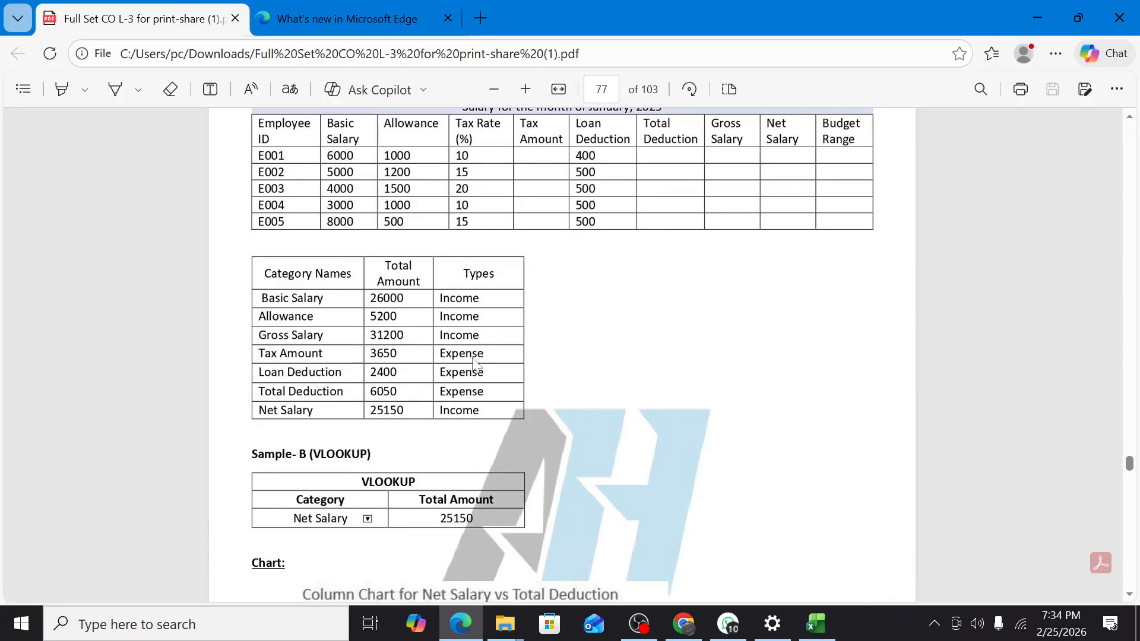
scroll(484, 356, "up", 15)
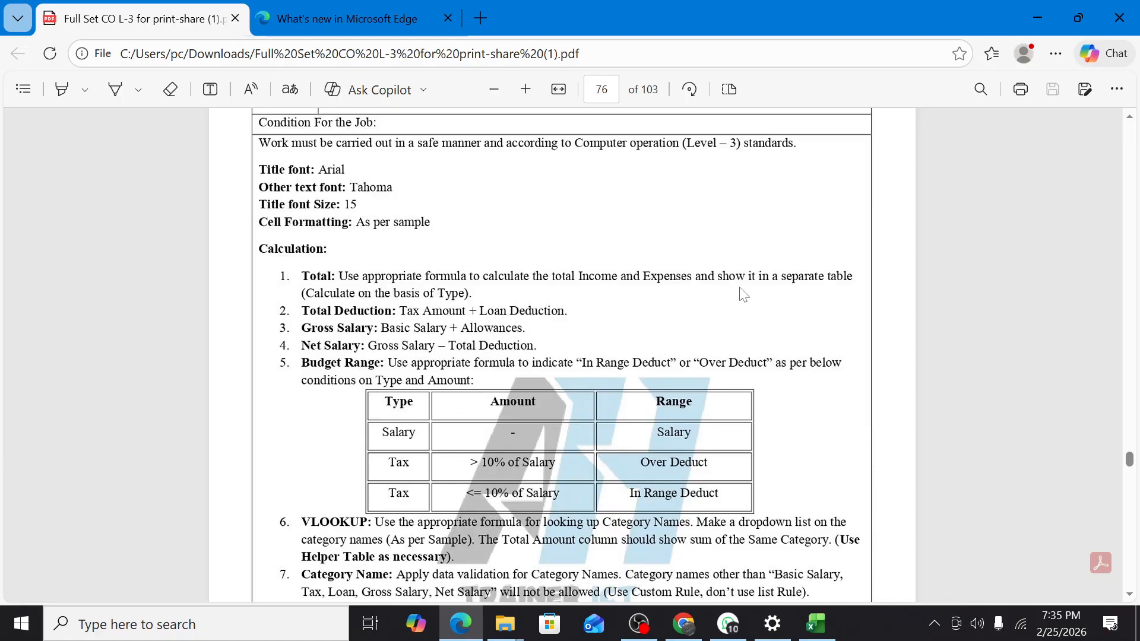
scroll(711, 345, "down", 15)
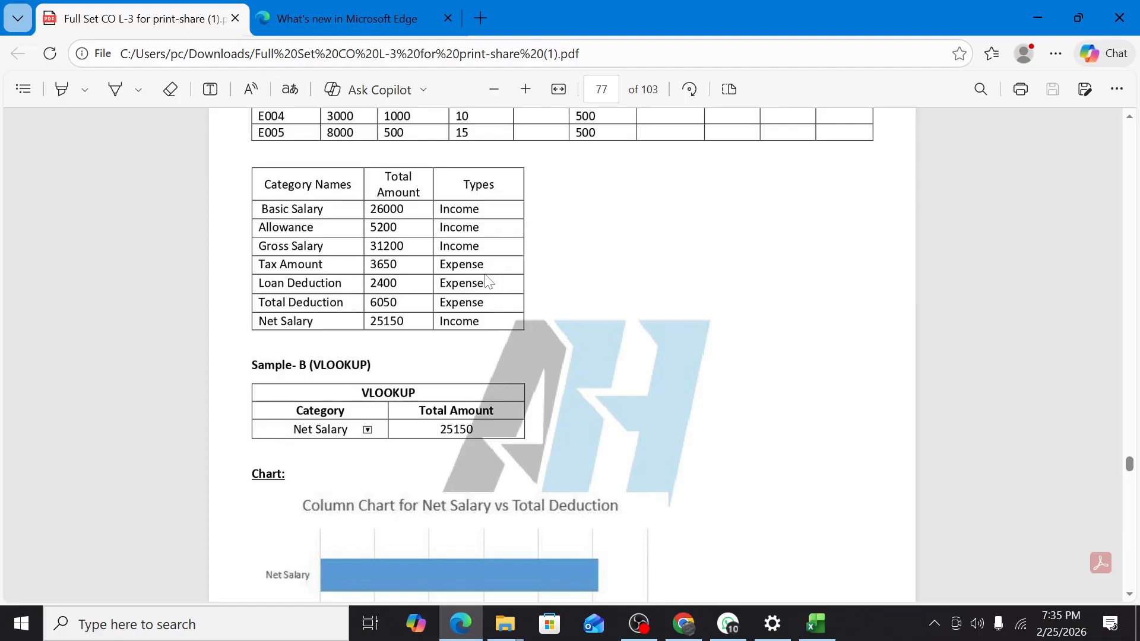
- Check the PDF's conditional formatting instruction, then highlight J3:J7 cells containing "in" with Green Fill with Dark Green Text in Excel
scroll(488, 280, "up", 10)
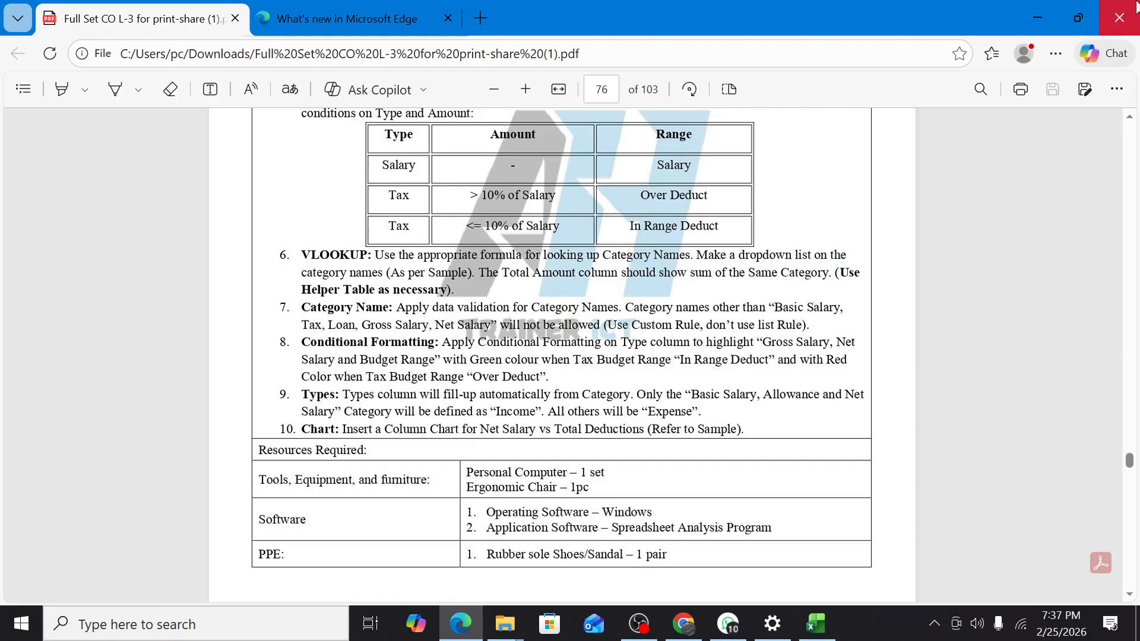
left_click(1038, 18)
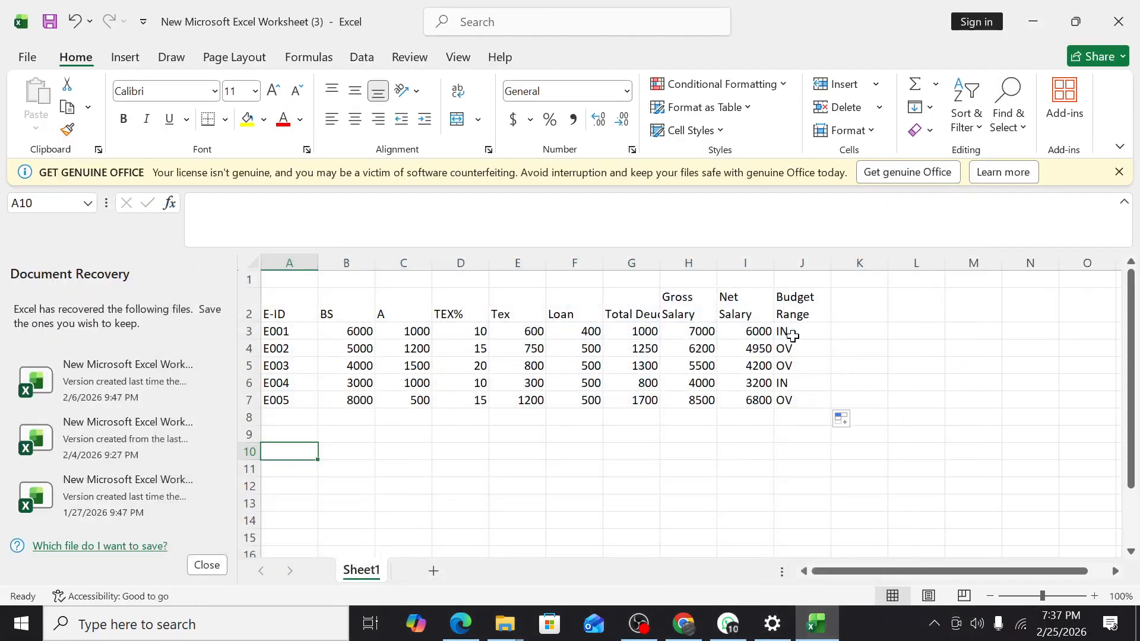
left_click_drag(790, 330, 792, 399)
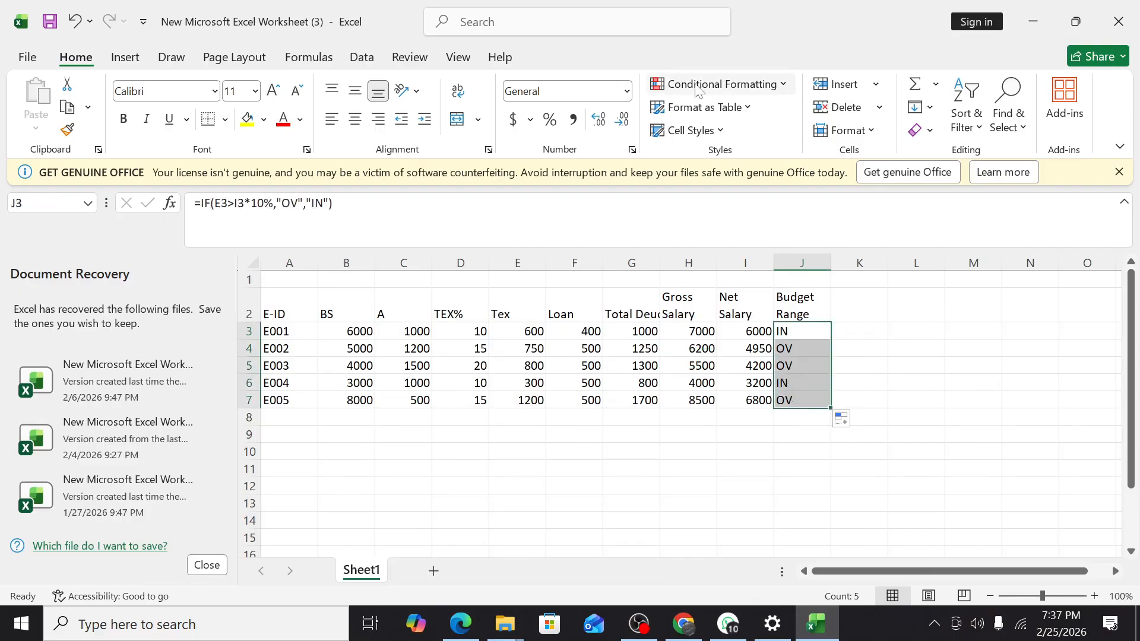
left_click(720, 85)
mouse_move(742, 117)
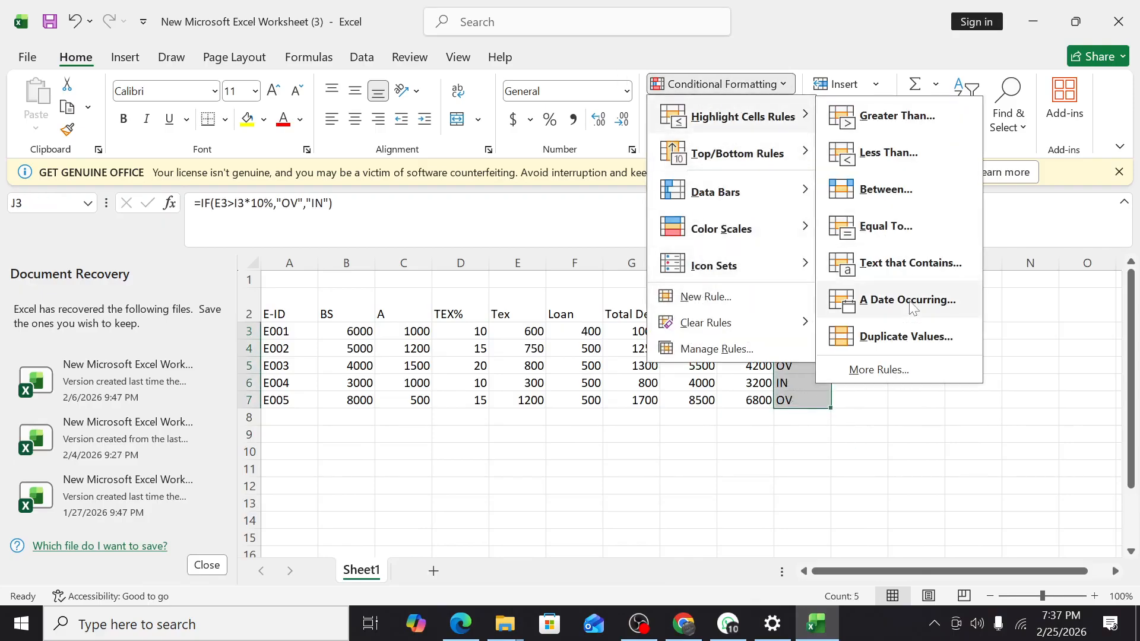
left_click(867, 263)
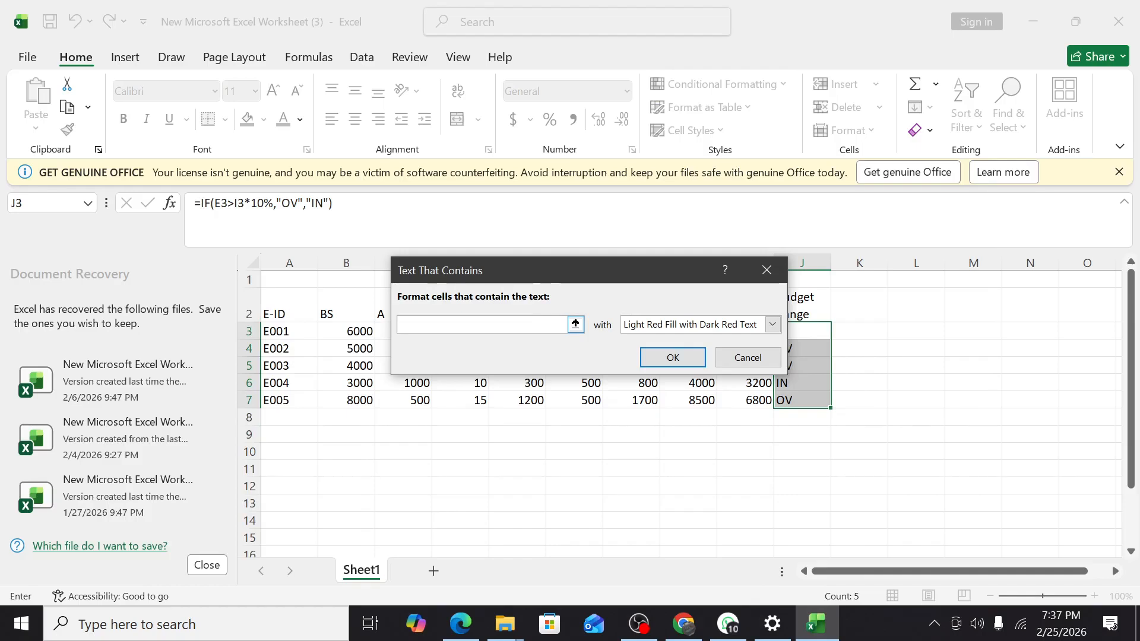
type("in")
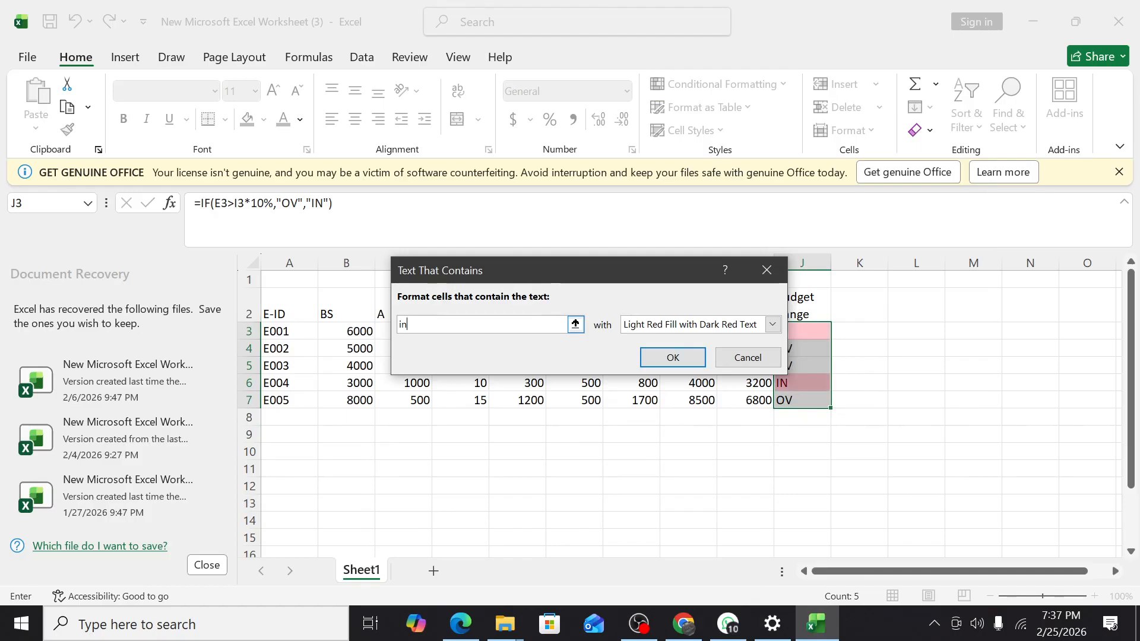
left_click(687, 333)
left_click(683, 365)
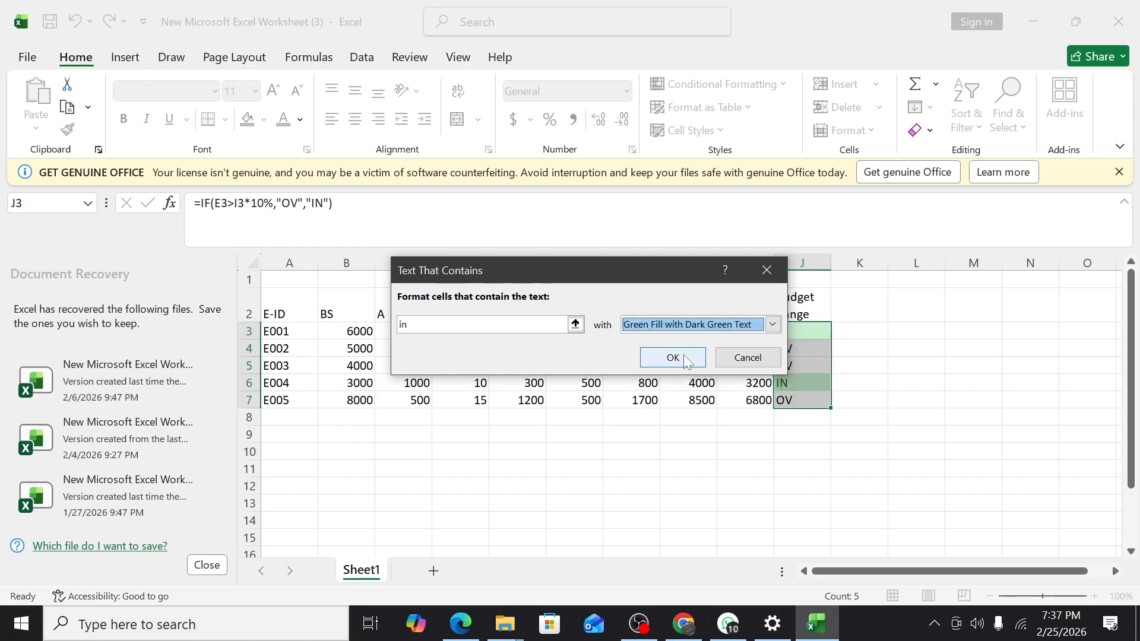
left_click(686, 358)
- Add a text-contains highlight rule to J3:J7 for "ov" with Light Red Fill with Dark Red Text
left_click(720, 83)
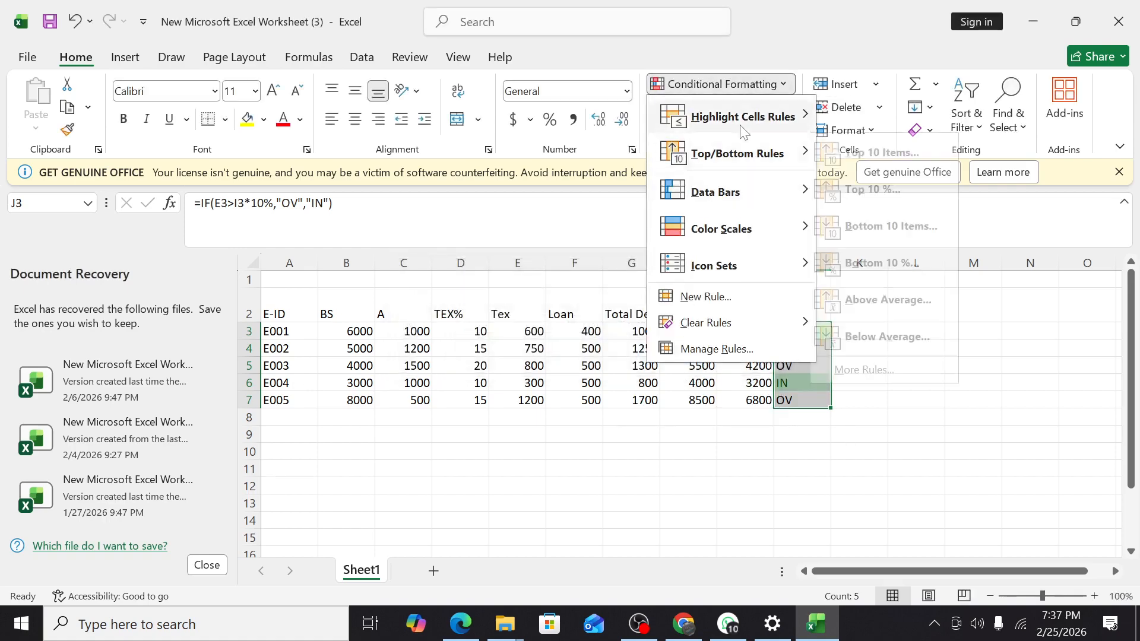
mouse_move(742, 132)
left_click(878, 263)
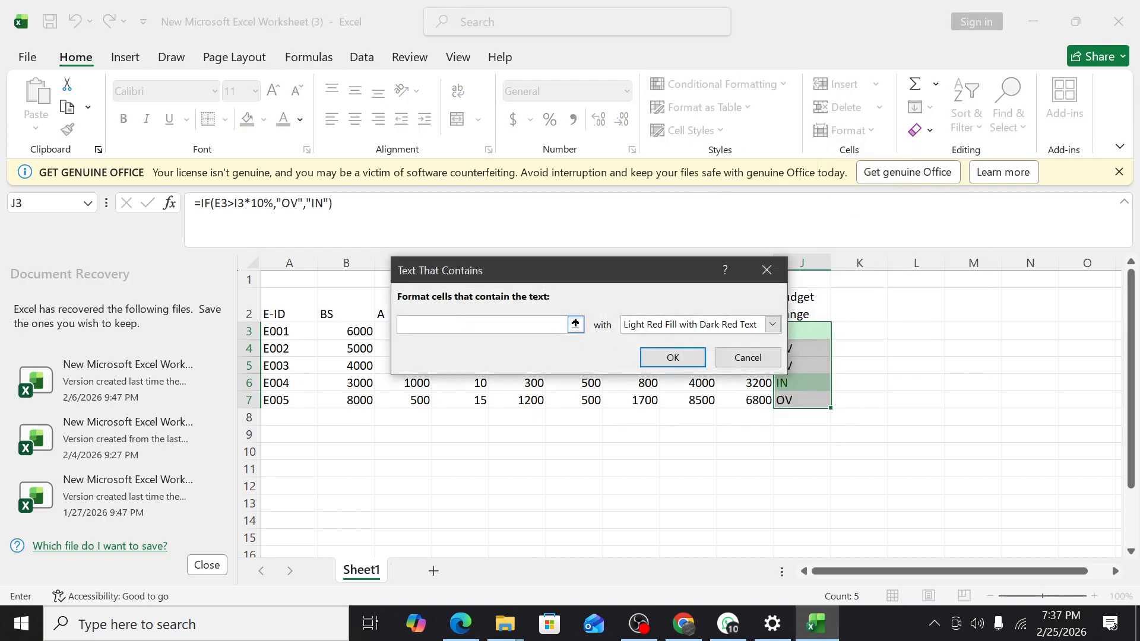
type("red")
key("BackSpace")
key("BackSpace")
key("BackSpace")
type("ov")
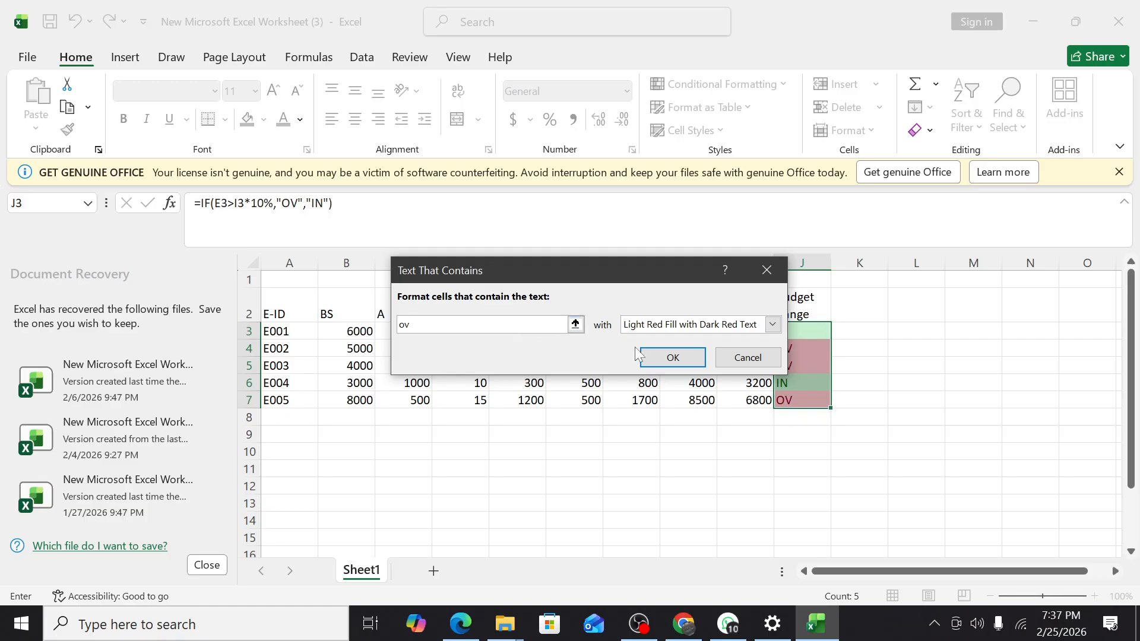
left_click(650, 357)
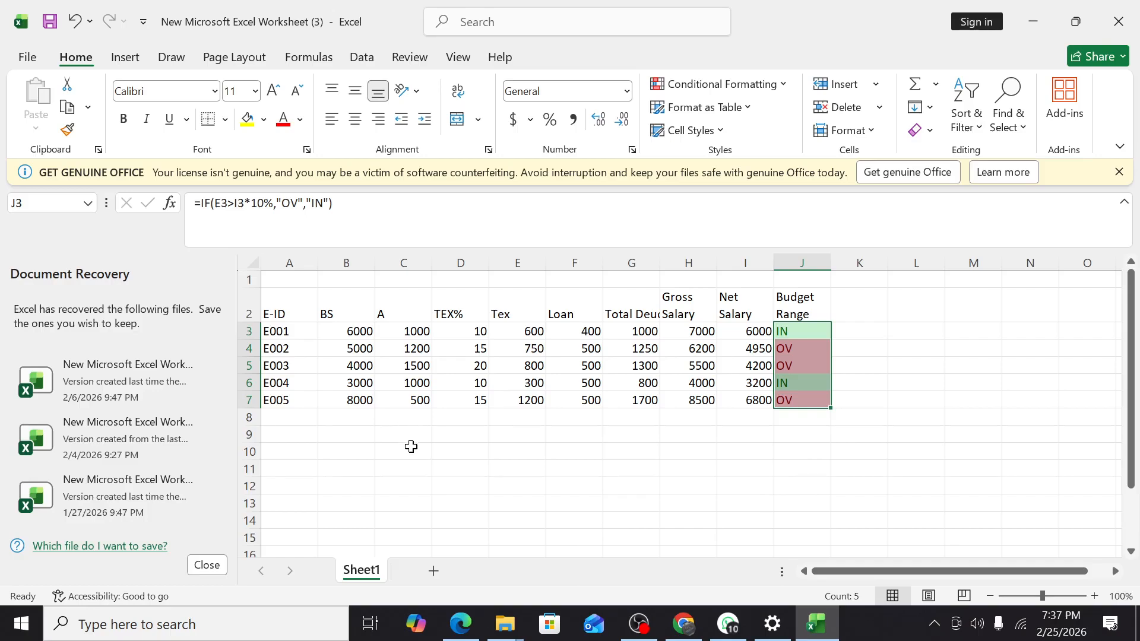
- Bring up the sample Category Names table in the Edge PDF and arrange Edge and Excel side by side
mouse_move(691, 625)
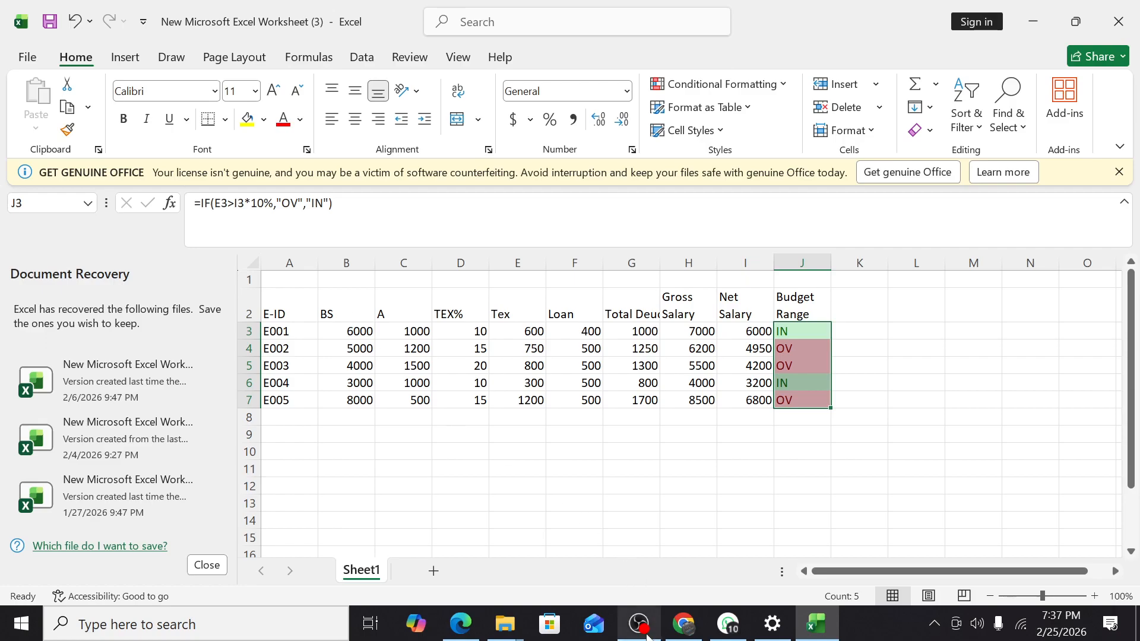
left_click(683, 625)
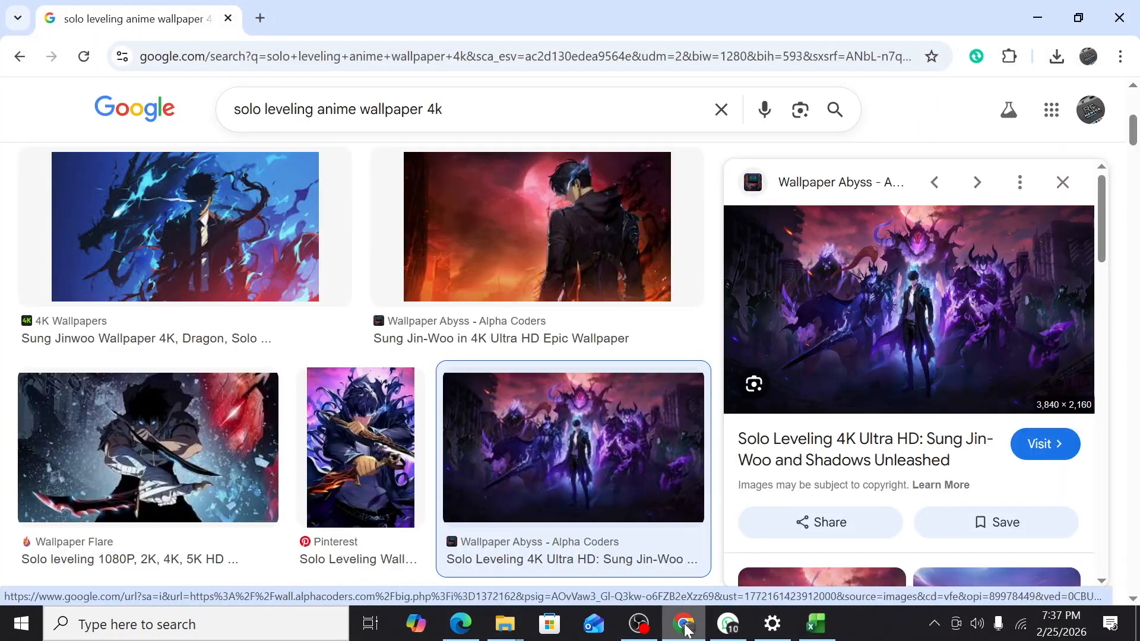
left_click(469, 630)
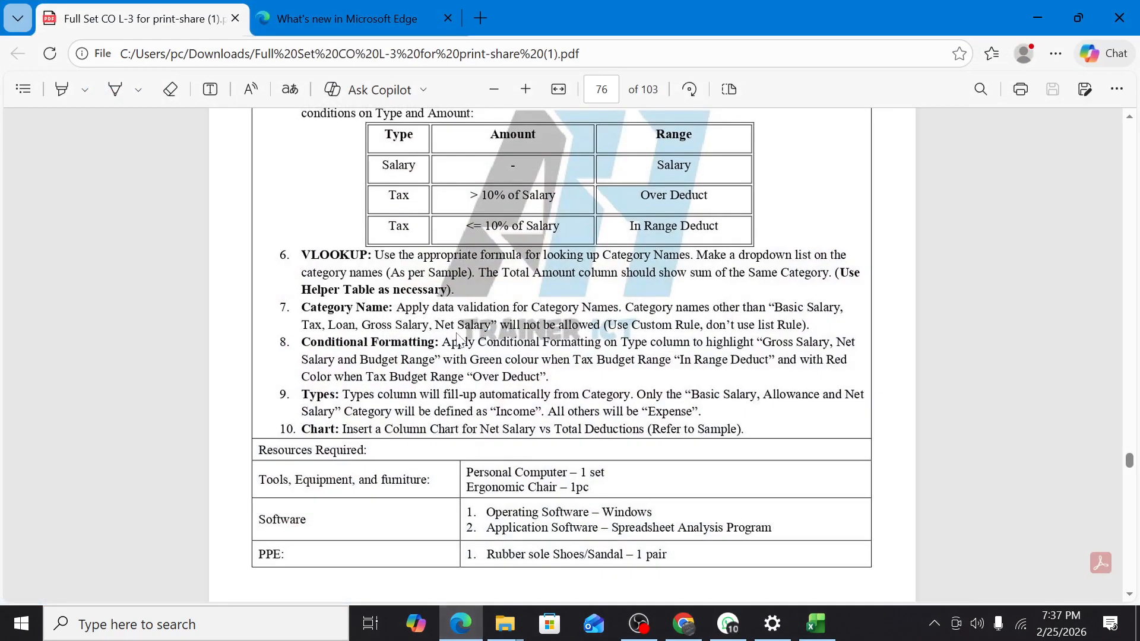
scroll(488, 411, "down", 12)
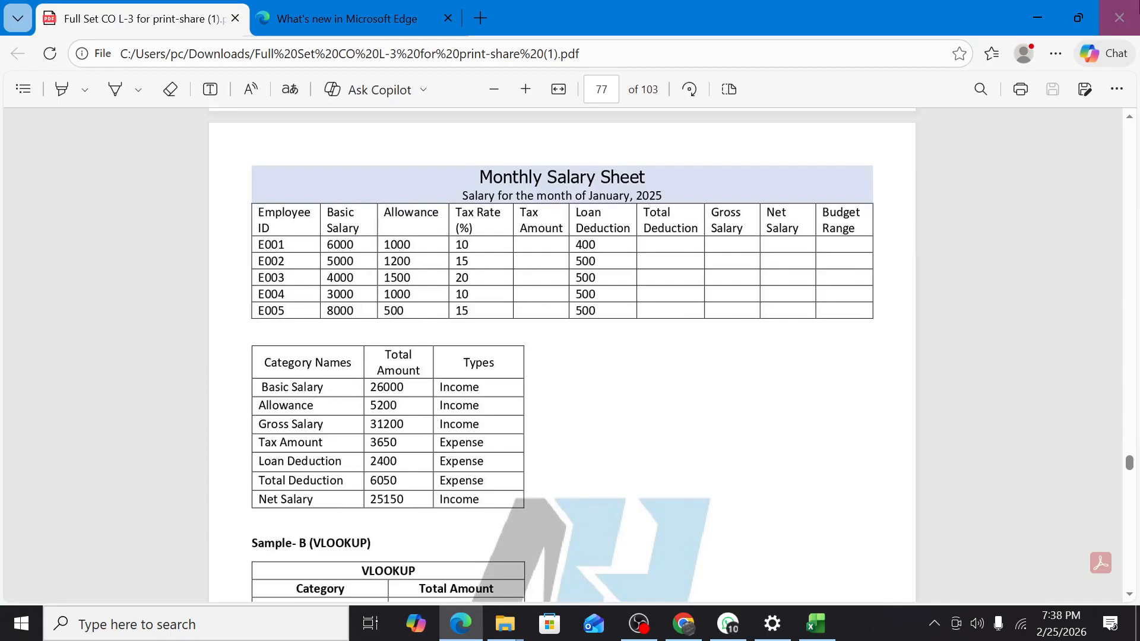
left_click(1044, 14)
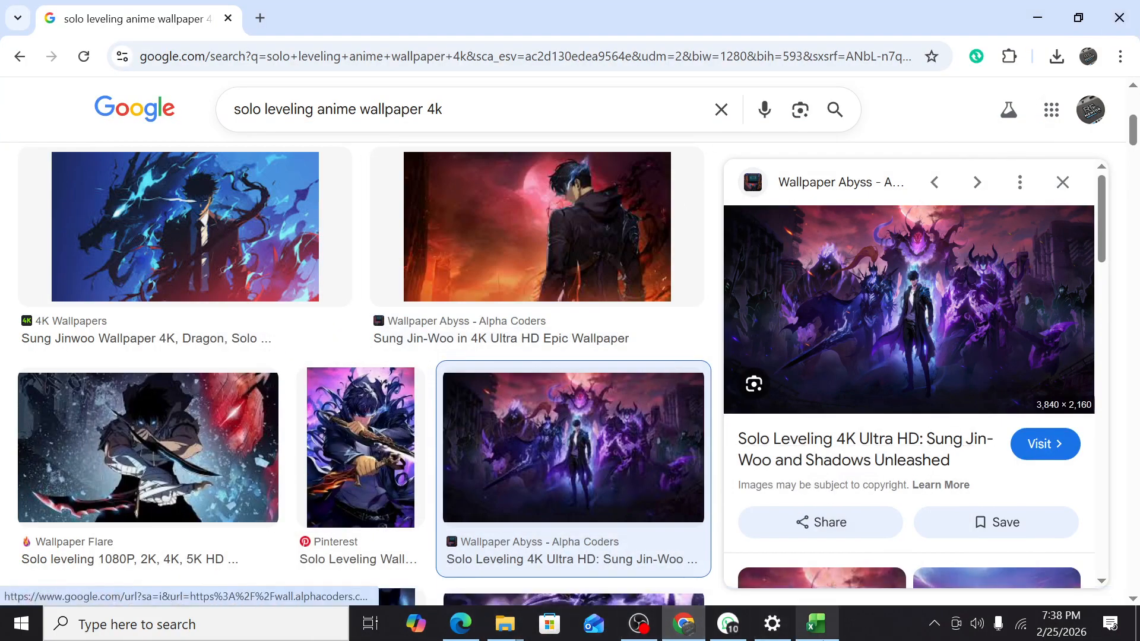
left_click(825, 634)
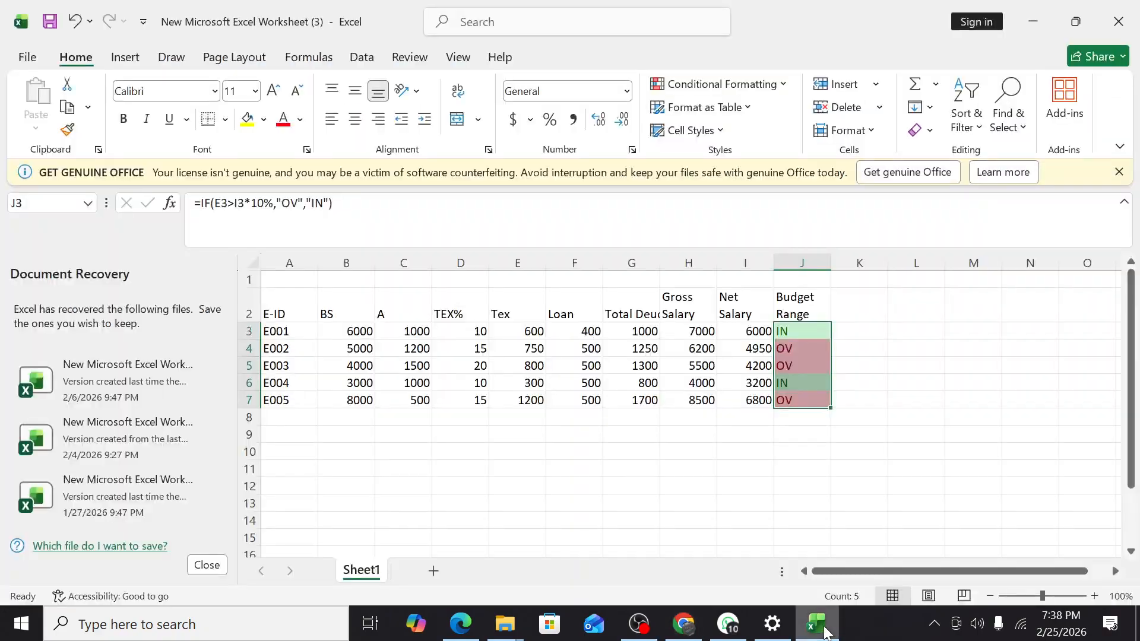
left_click_drag(878, 8, 1139, 268)
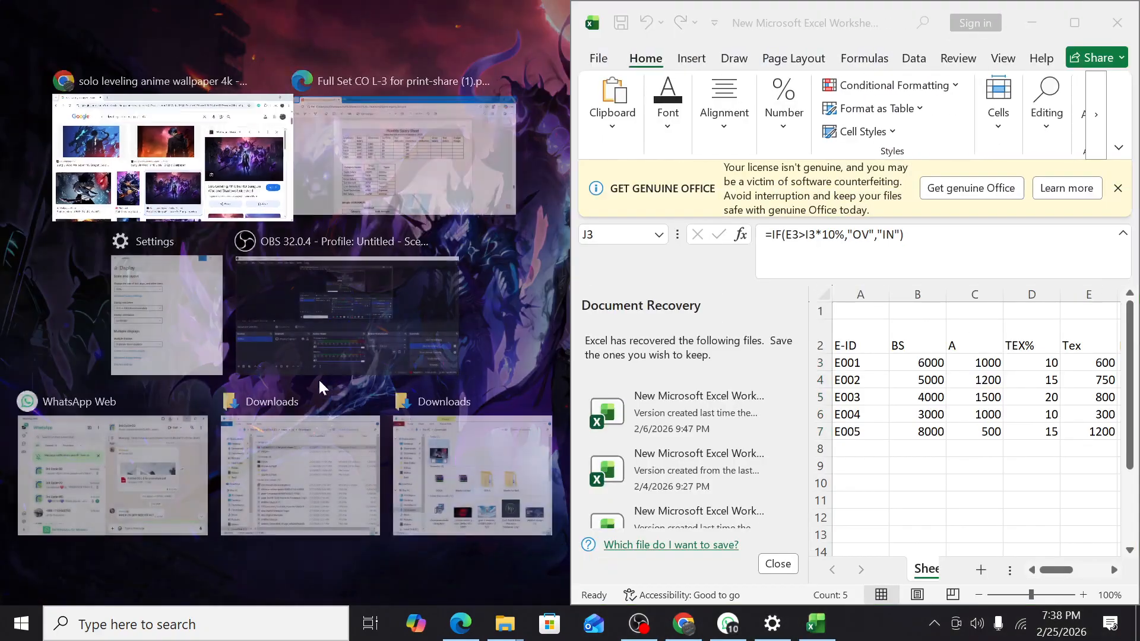
left_click(404, 160)
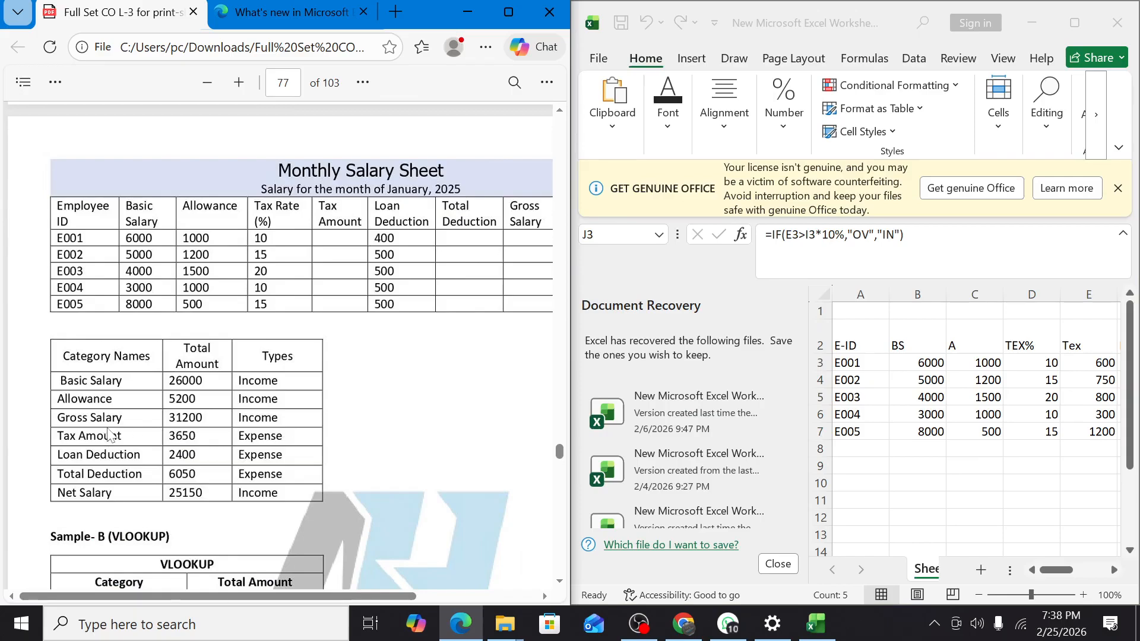
- Enter the summary table headers Category Names, Total Amount and Types in A11:C11
scroll(878, 460, "down", 1)
left_click(866, 434)
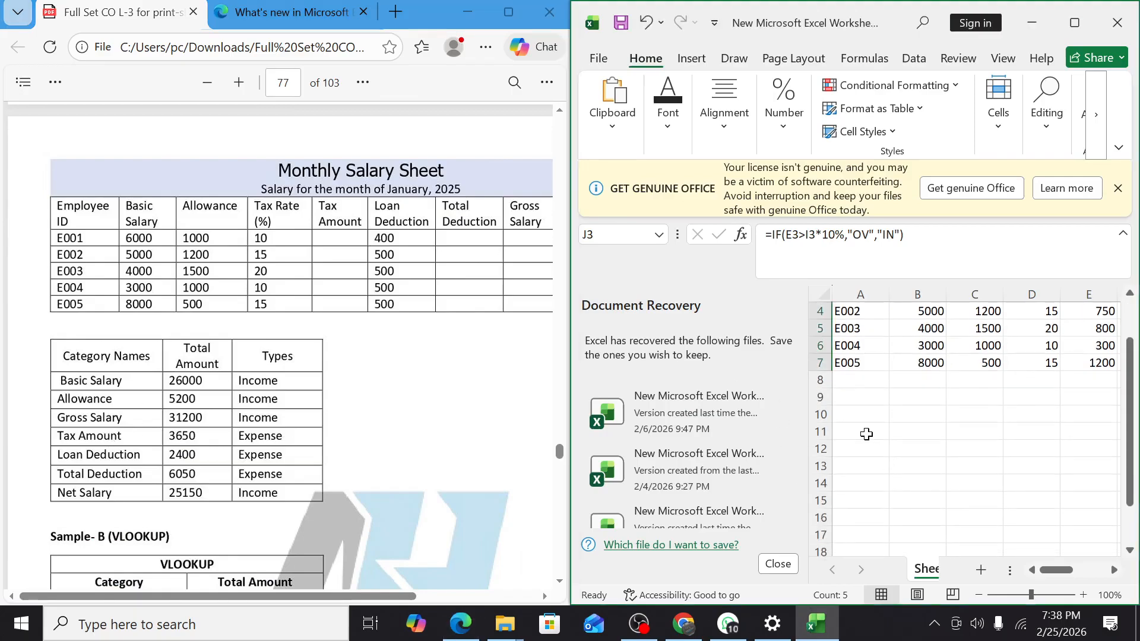
left_click(866, 434)
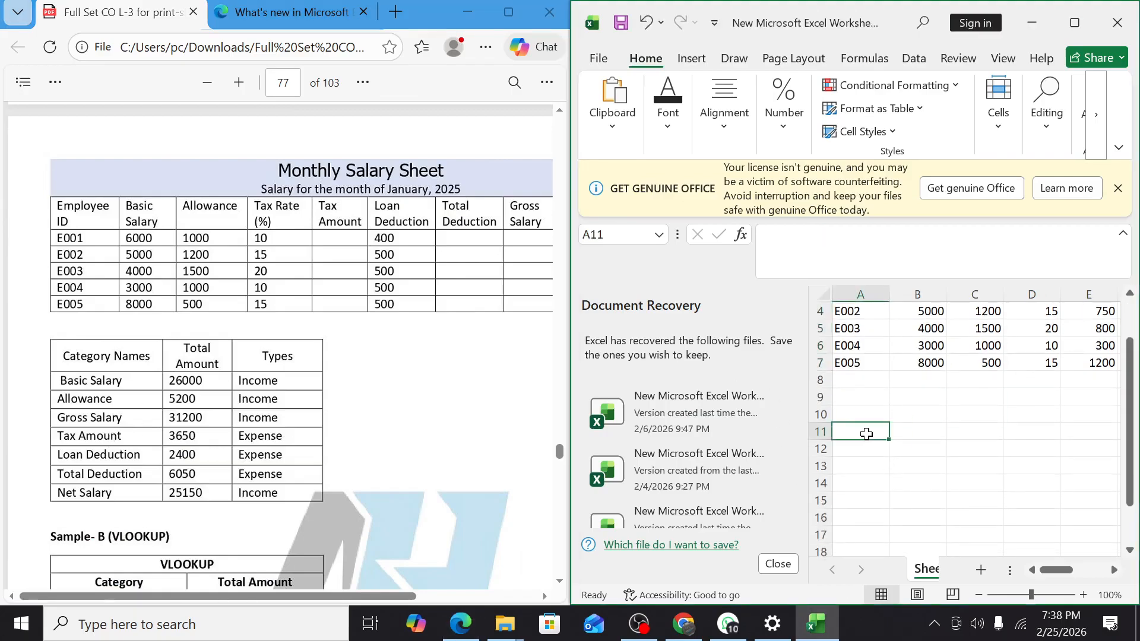
type("CA")
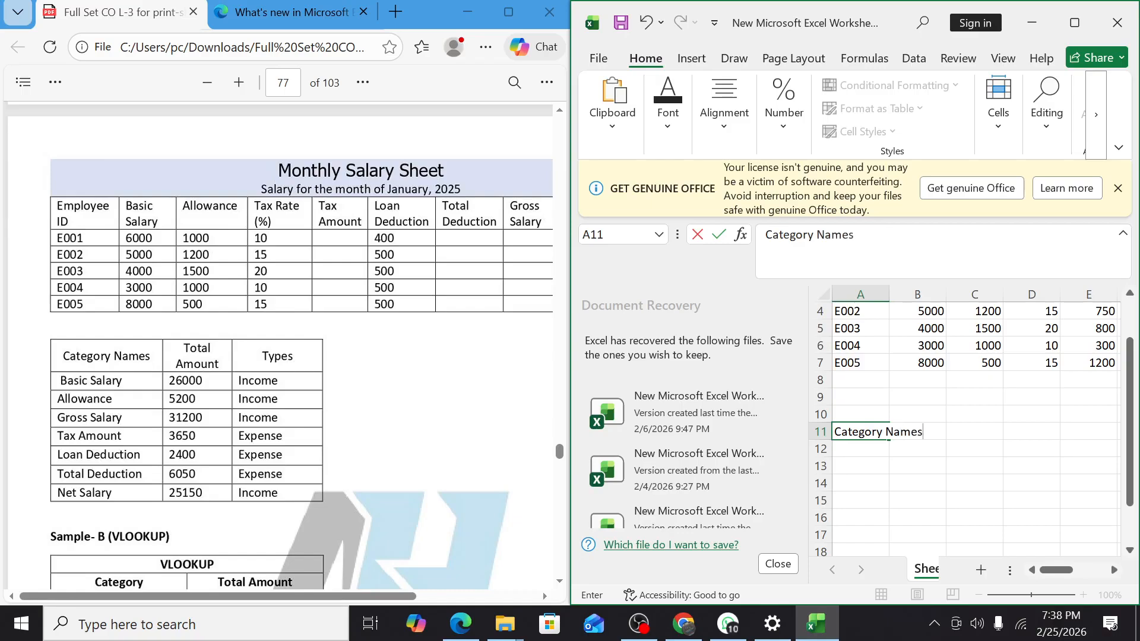
key("Tab")
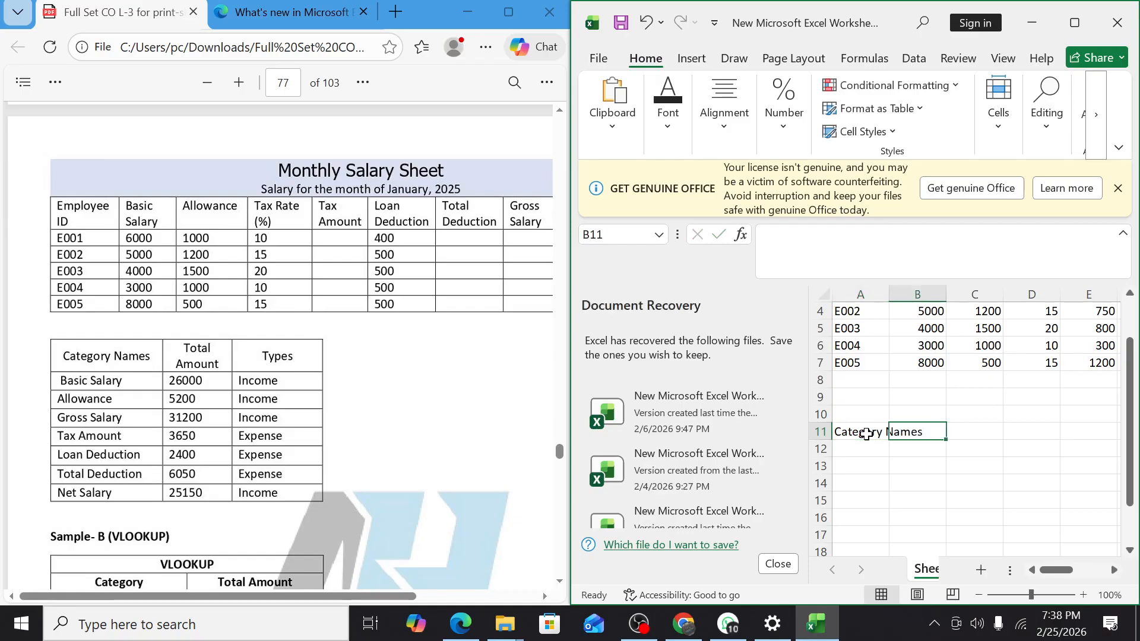
type("Total Amount")
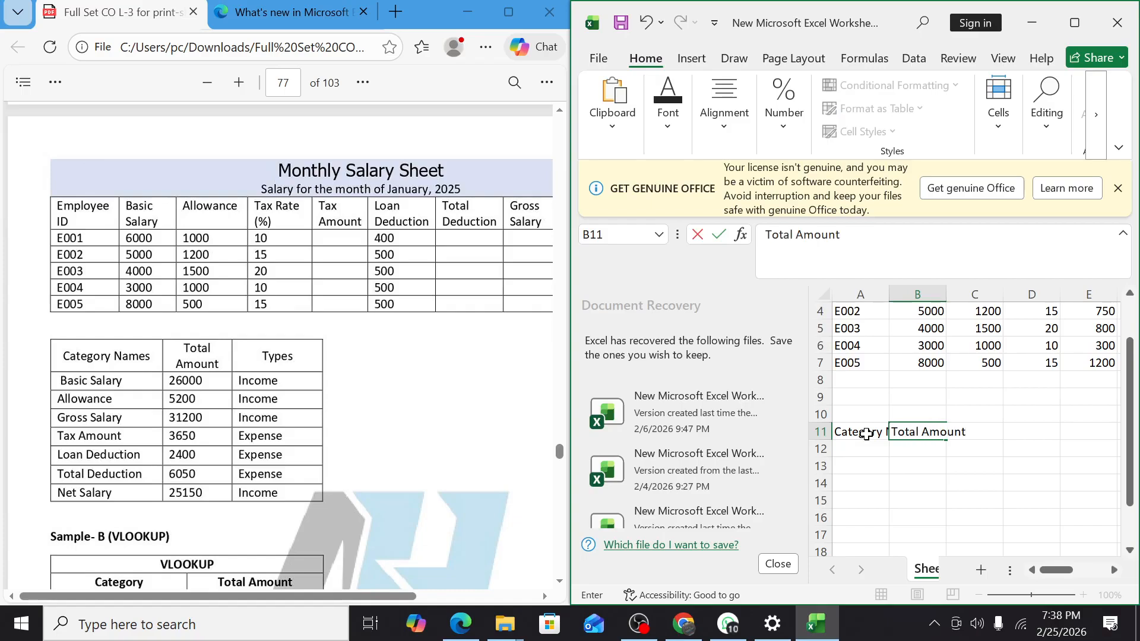
key("Tab")
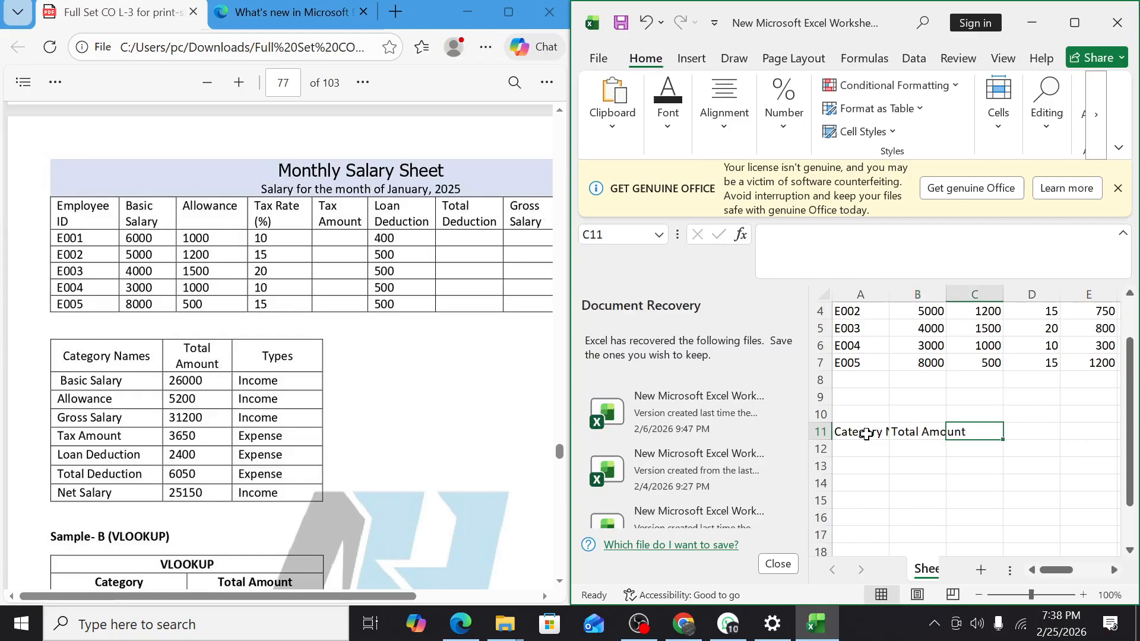
type("Ty")
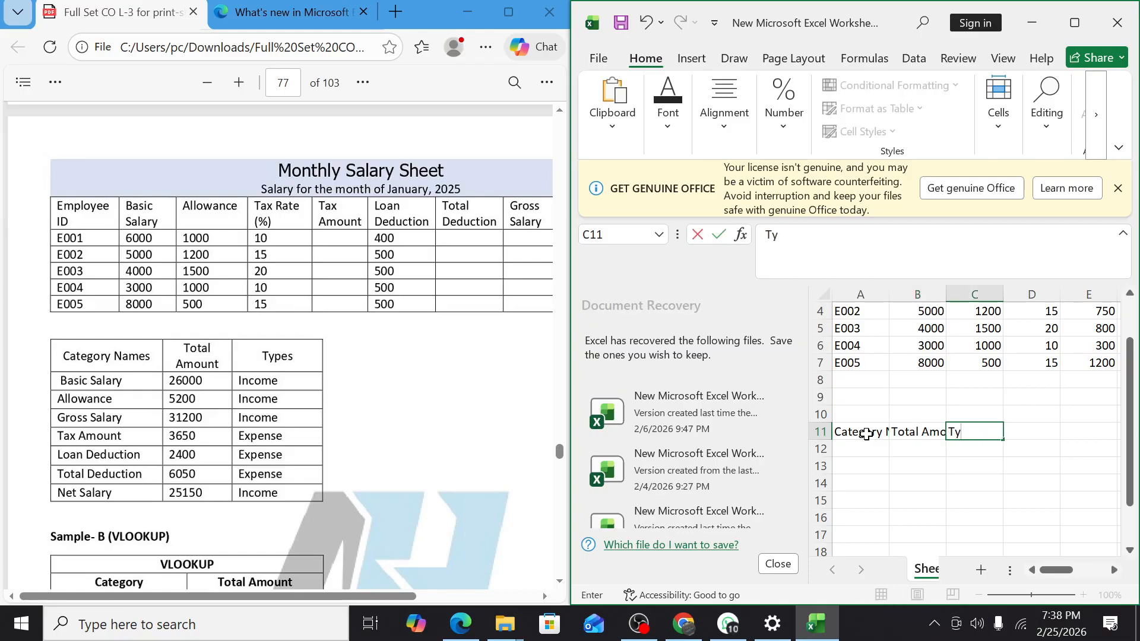
type("pes")
key("Return")
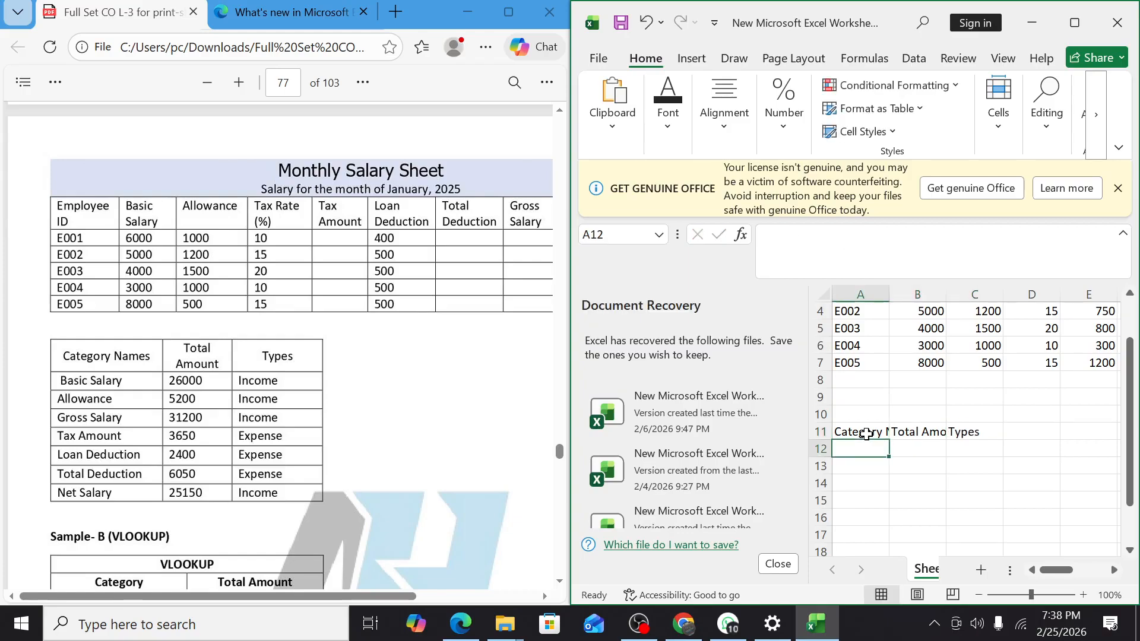
- Split the Category Names and Total Amount headers in A11 and B11 onto two lines each, and select A12
double_click(866, 433)
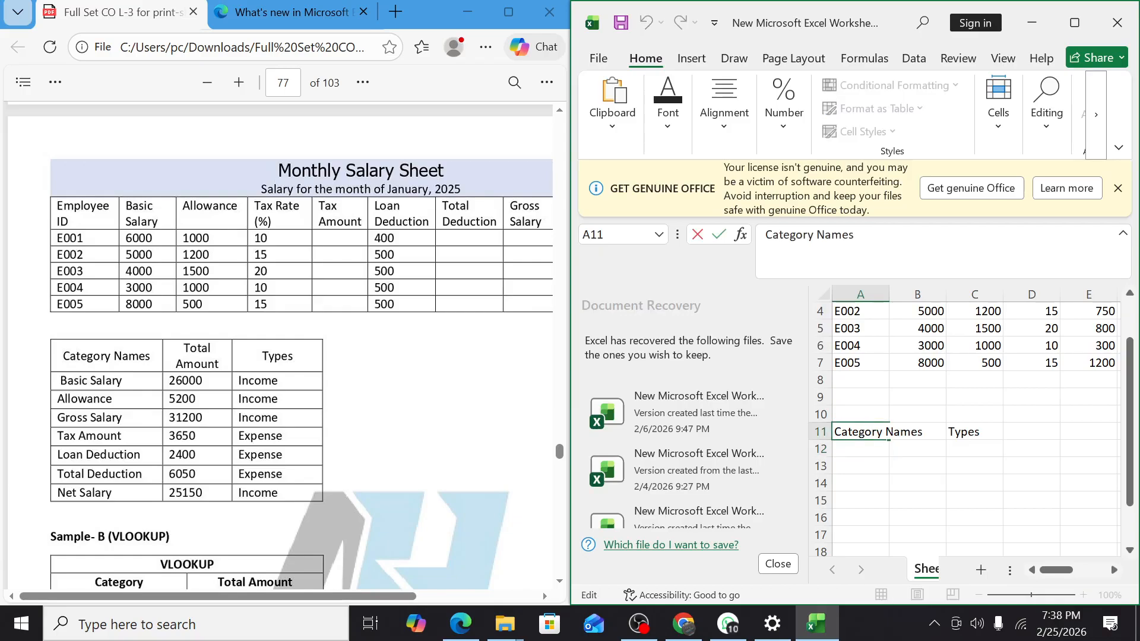
key("alt+Return")
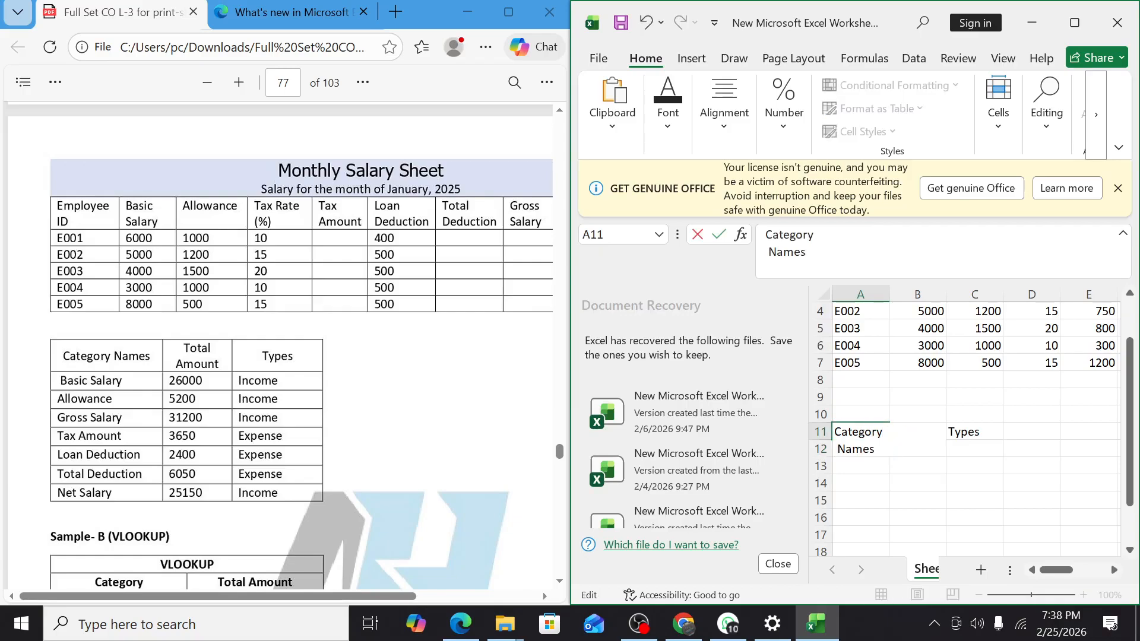
left_click(877, 484)
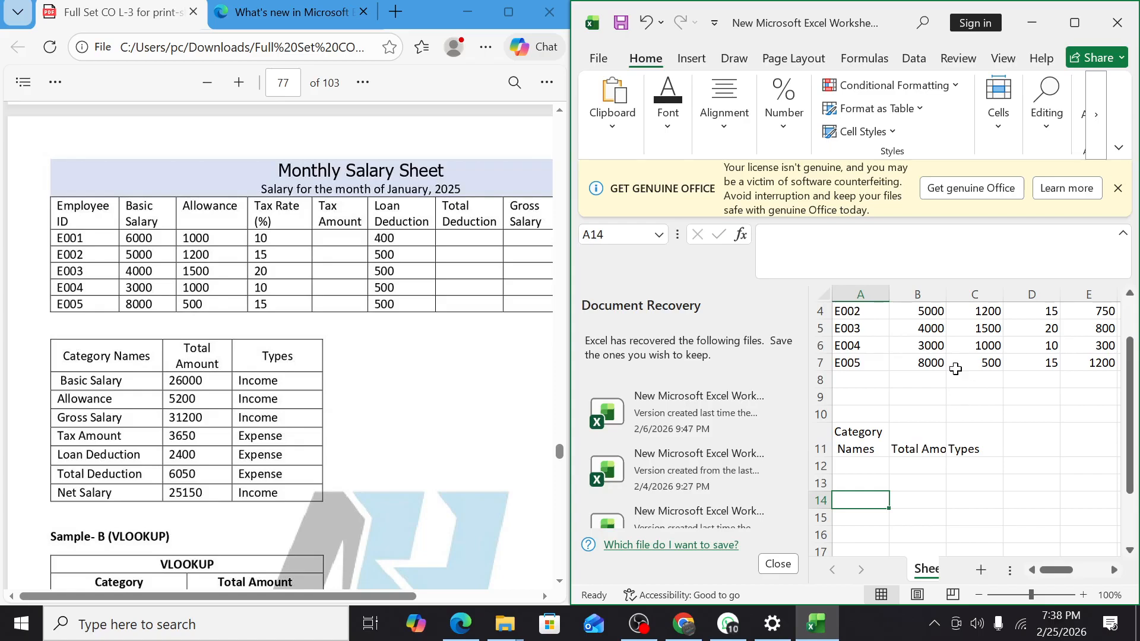
double_click(924, 440)
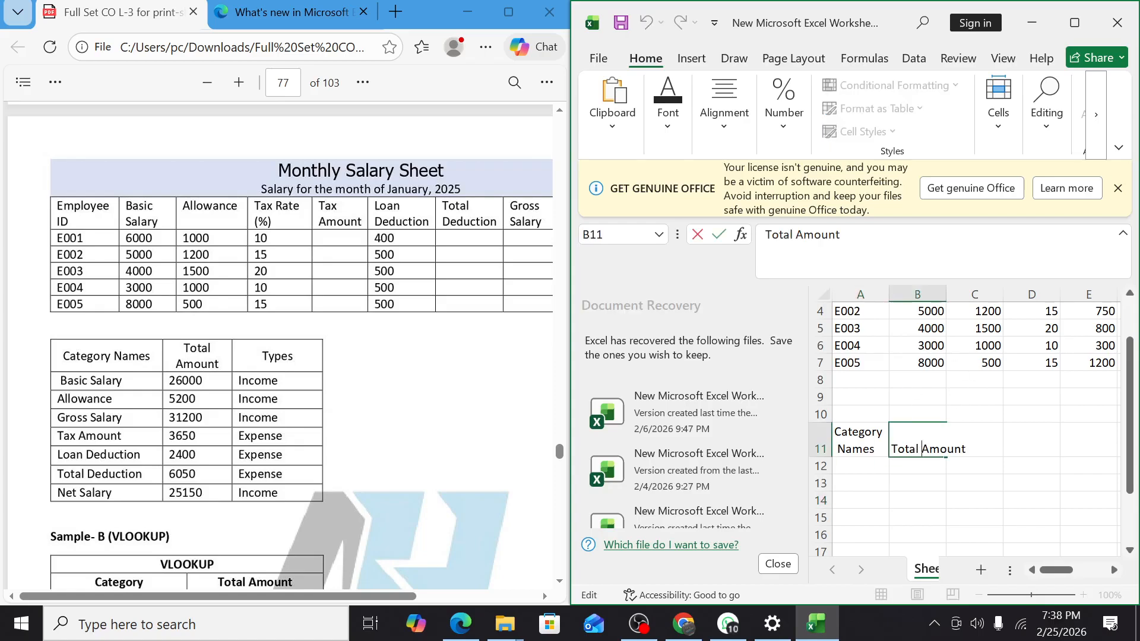
key("alt+Return")
key("Return")
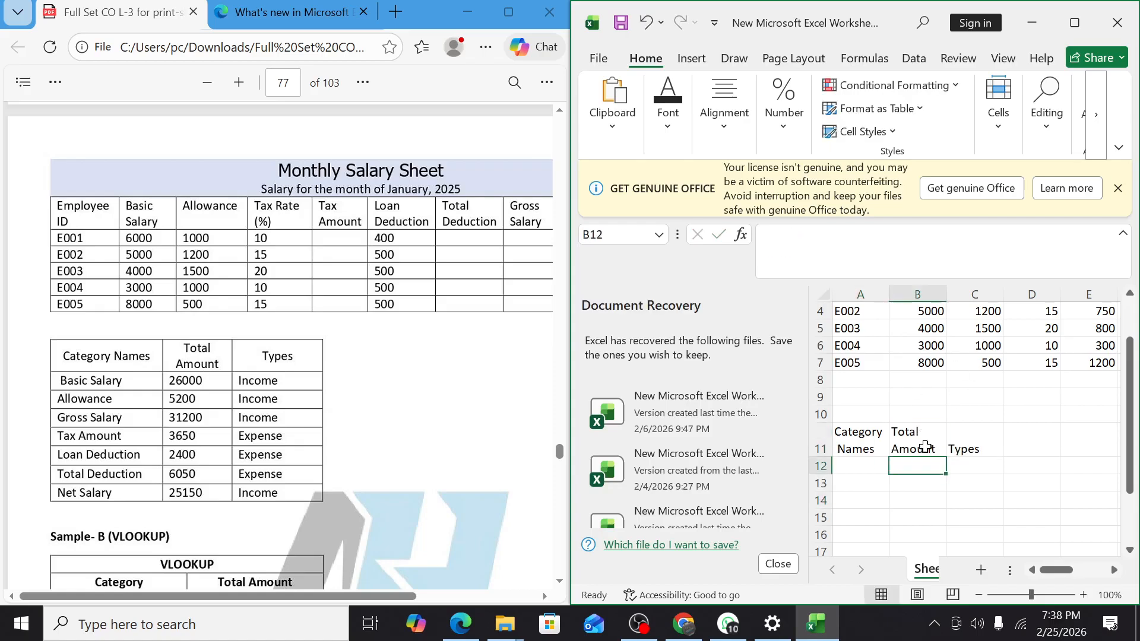
left_click(858, 470)
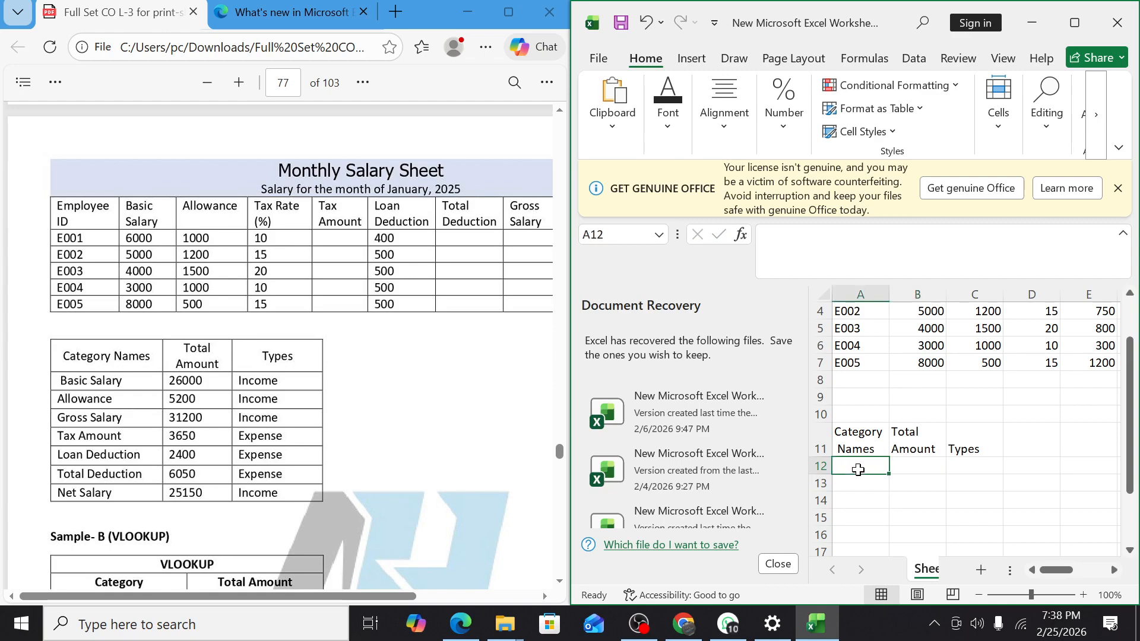
scroll(859, 475, "up", 1)
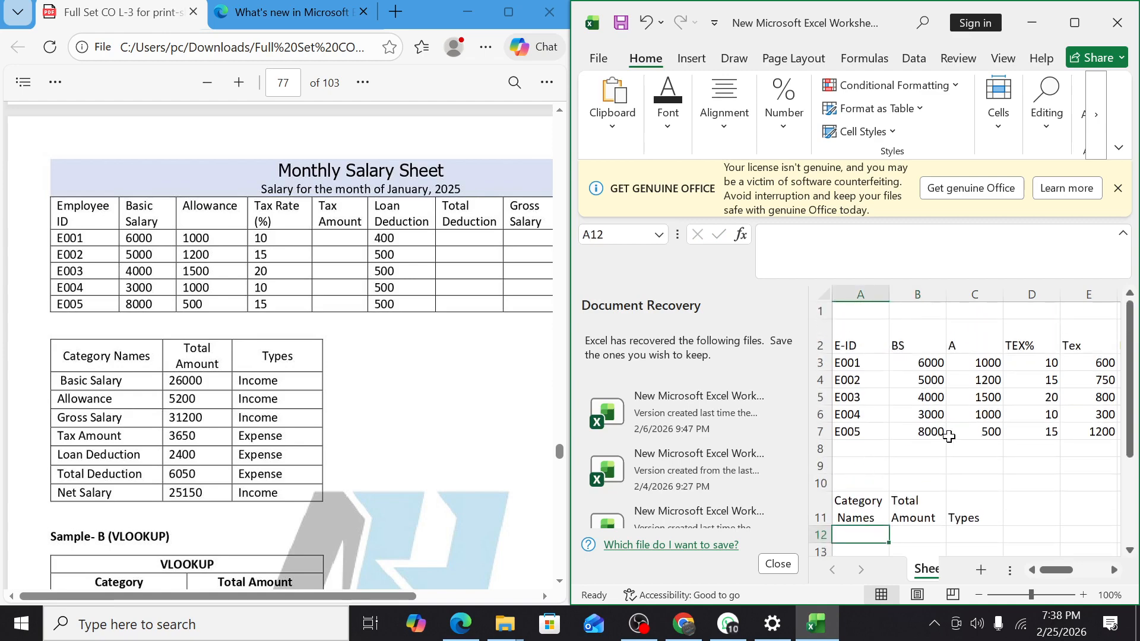
scroll(860, 490, "down", 1)
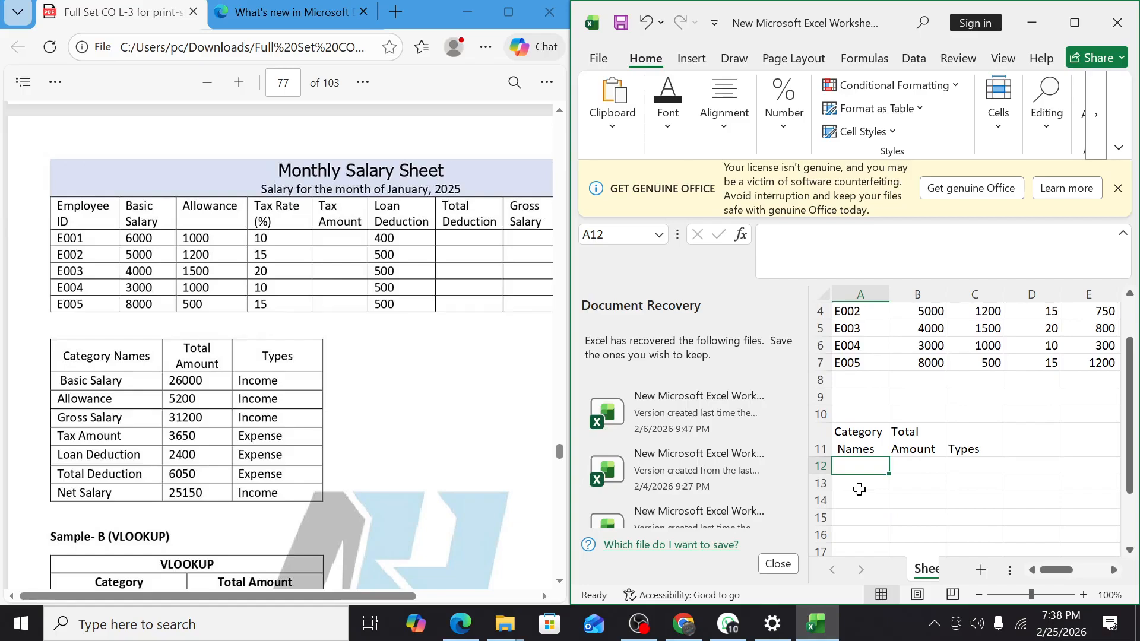
- Enter the category names BS, Allo and GS in A12:A14, dismissing the Filter Keys prompt
type("BS")
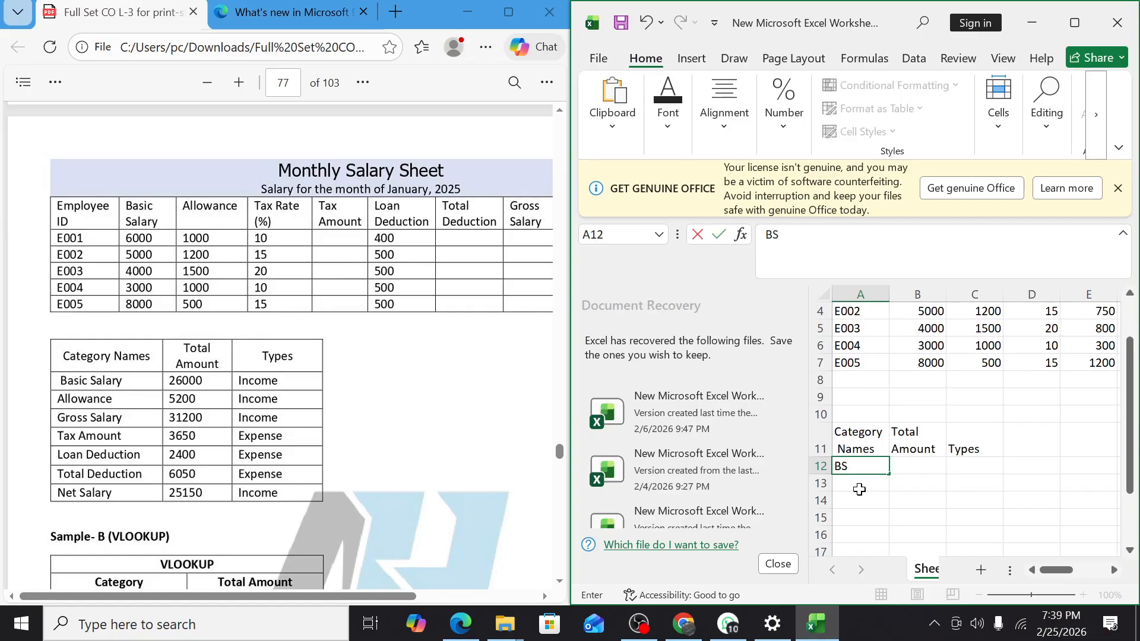
key("Return")
type("Al")
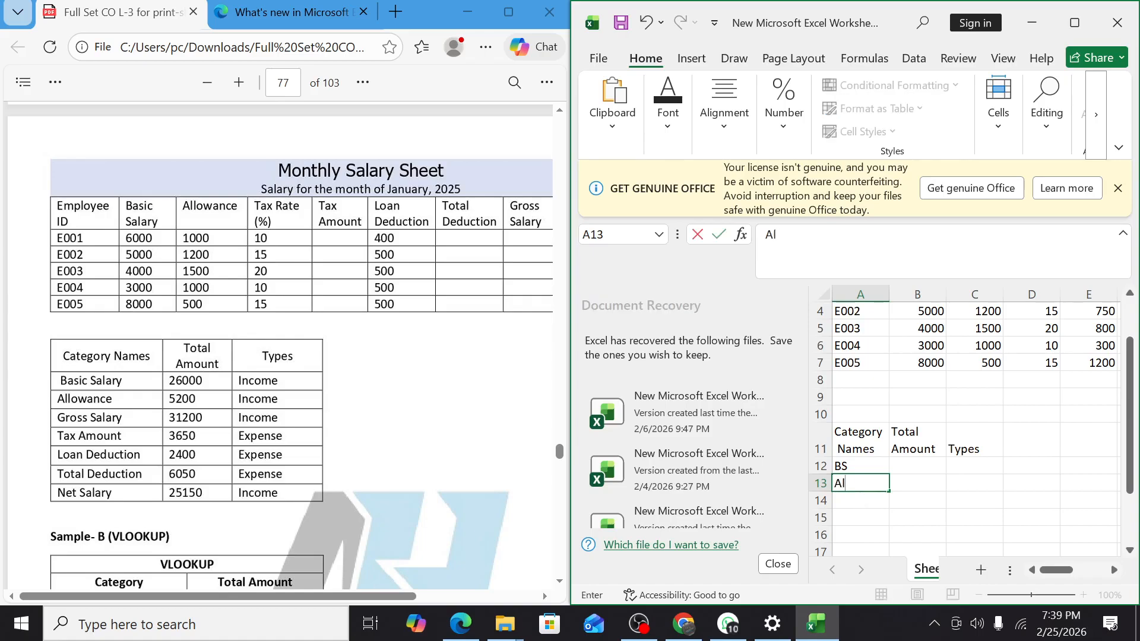
type("lo")
key("Return")
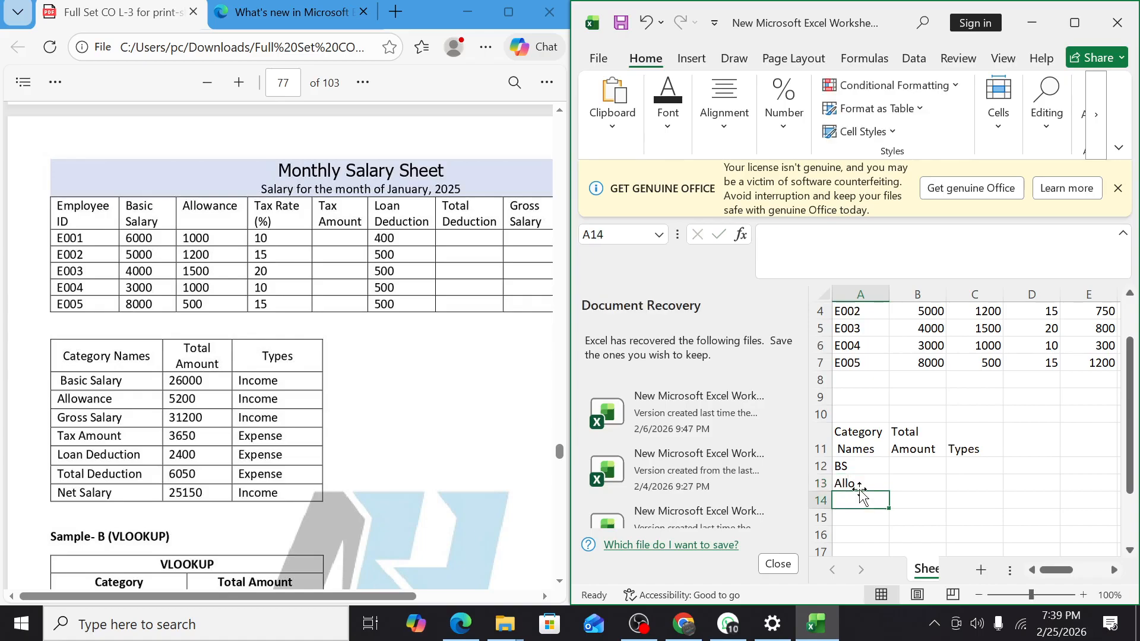
type("Gros")
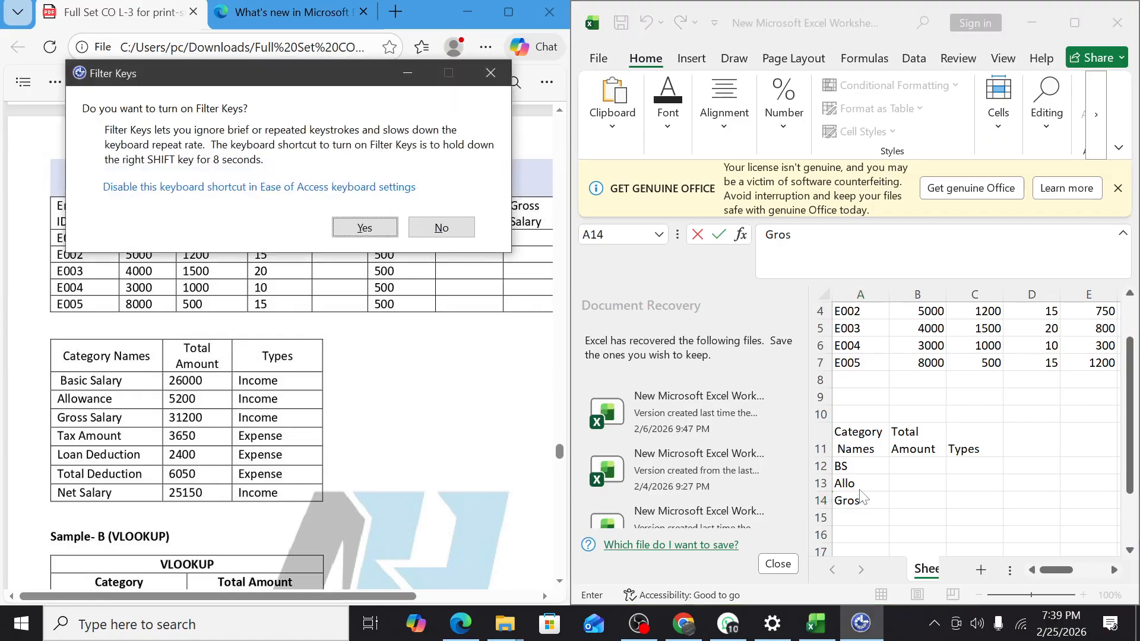
left_click(490, 73)
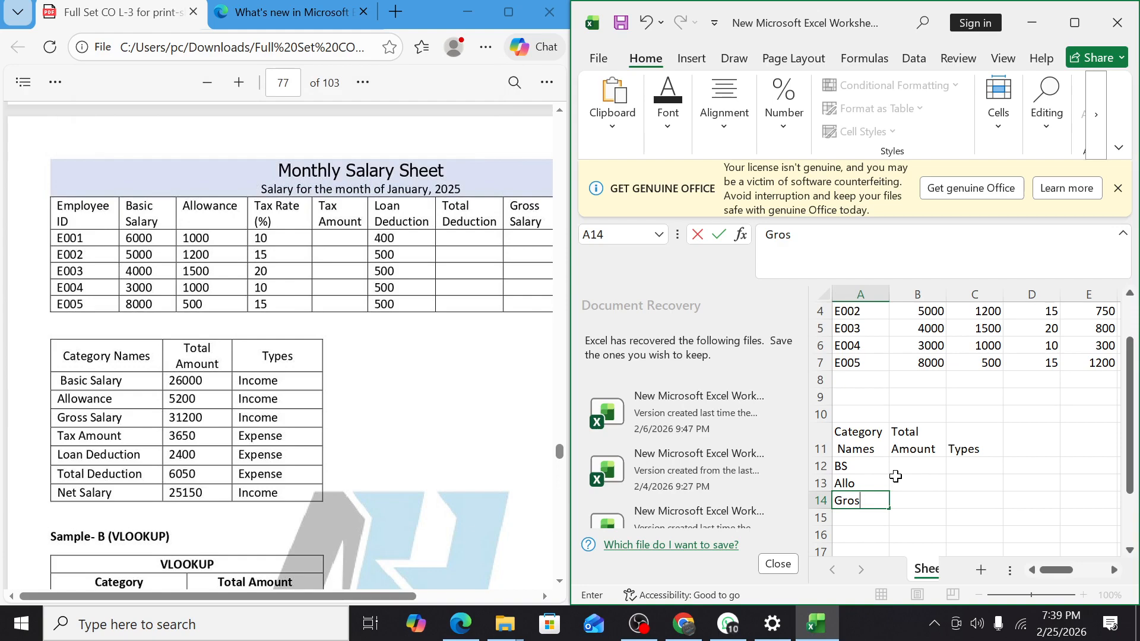
key("BackSpace")
key("BackSpace")
key("BackSpace")
type("S")
key("Return")
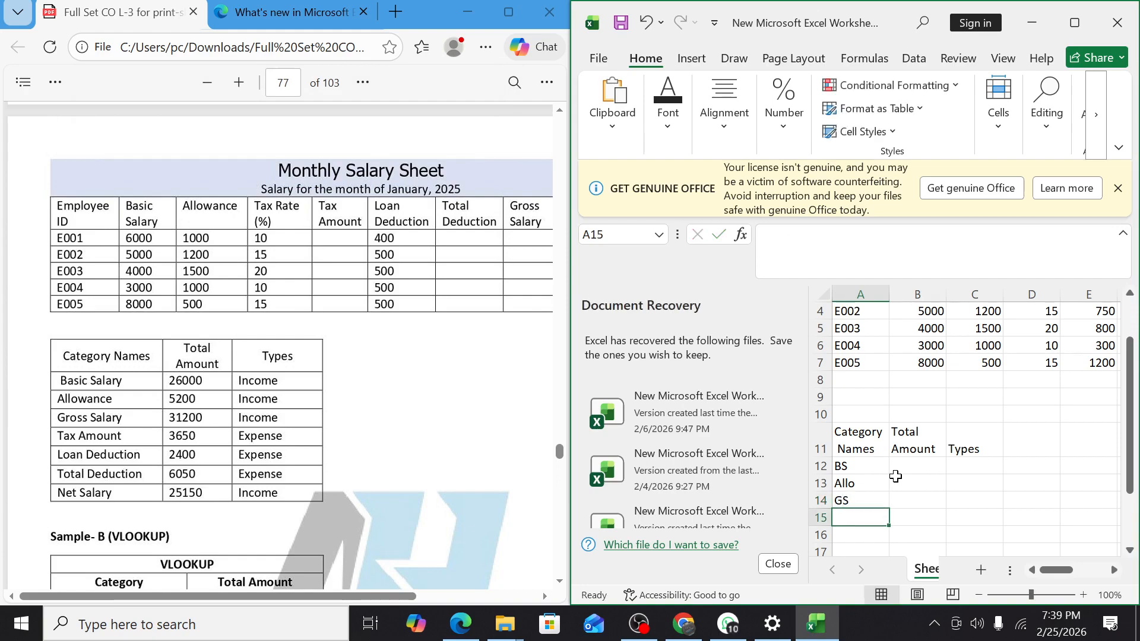
- Enter the category names Tex and LD in A15 and A16
type("T")
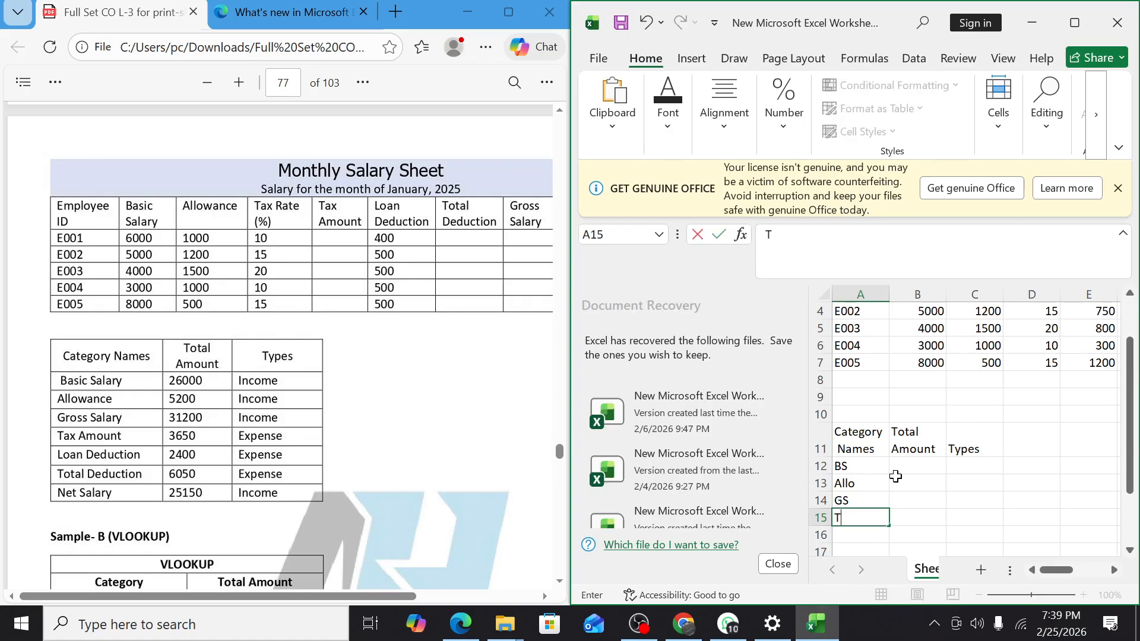
type("ex")
key("Return")
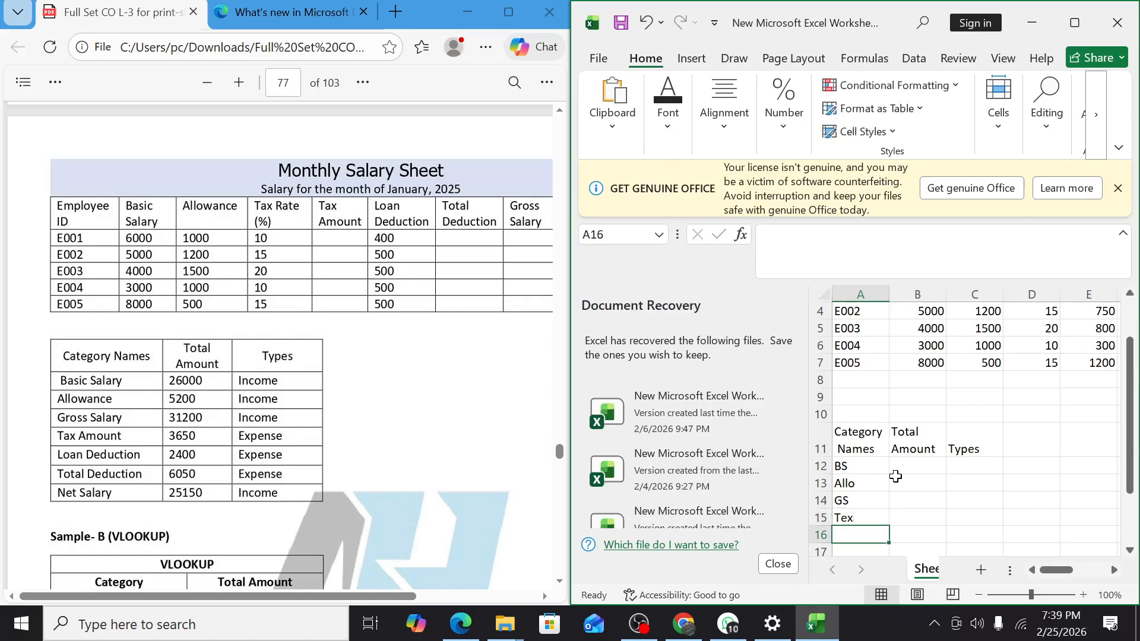
type("Ki")
key("BackSpace")
key("BackSpace")
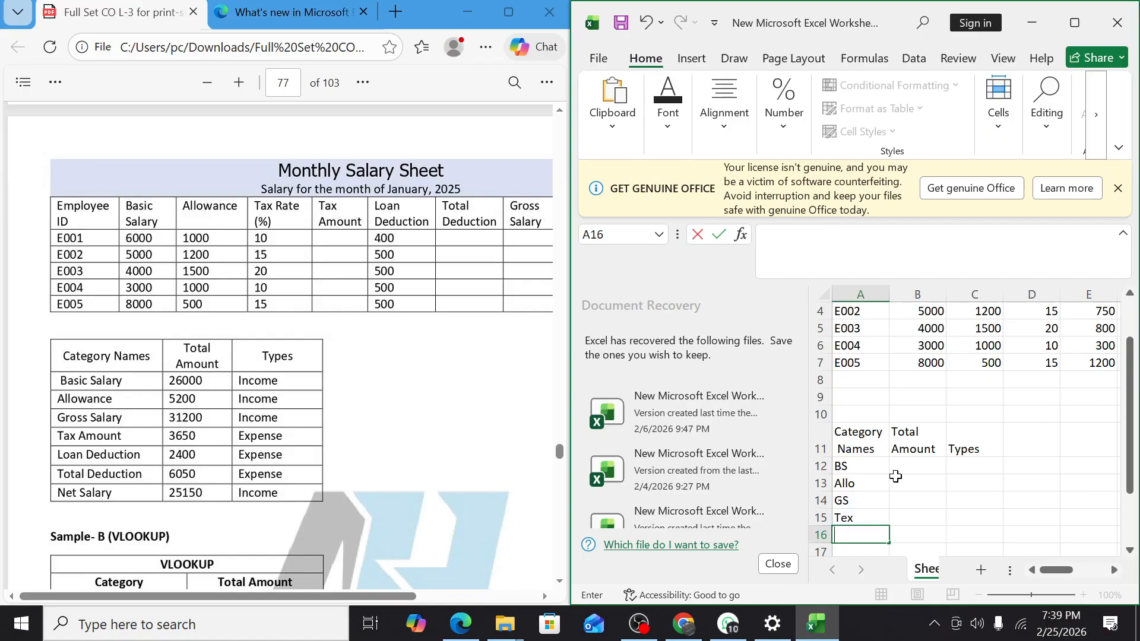
type("ID")
key("BackSpace")
key("BackSpace")
type("LD")
key("Return")
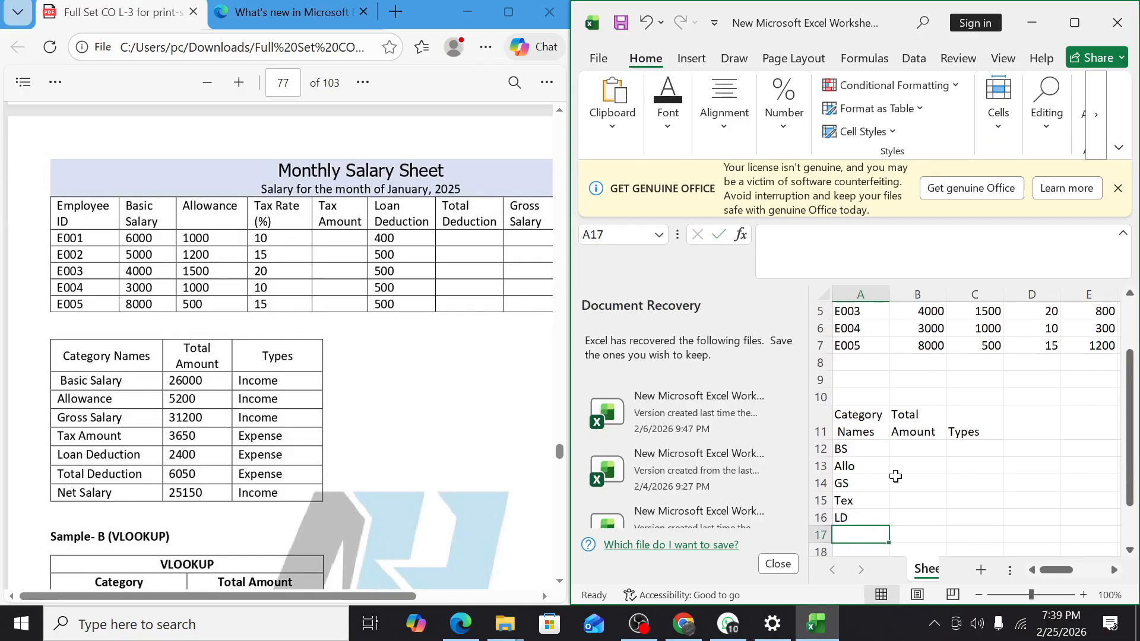
- Enter the category names TD and NS in A17 and A18, and maximize the workbook window with A12:A18 selected
type("T")
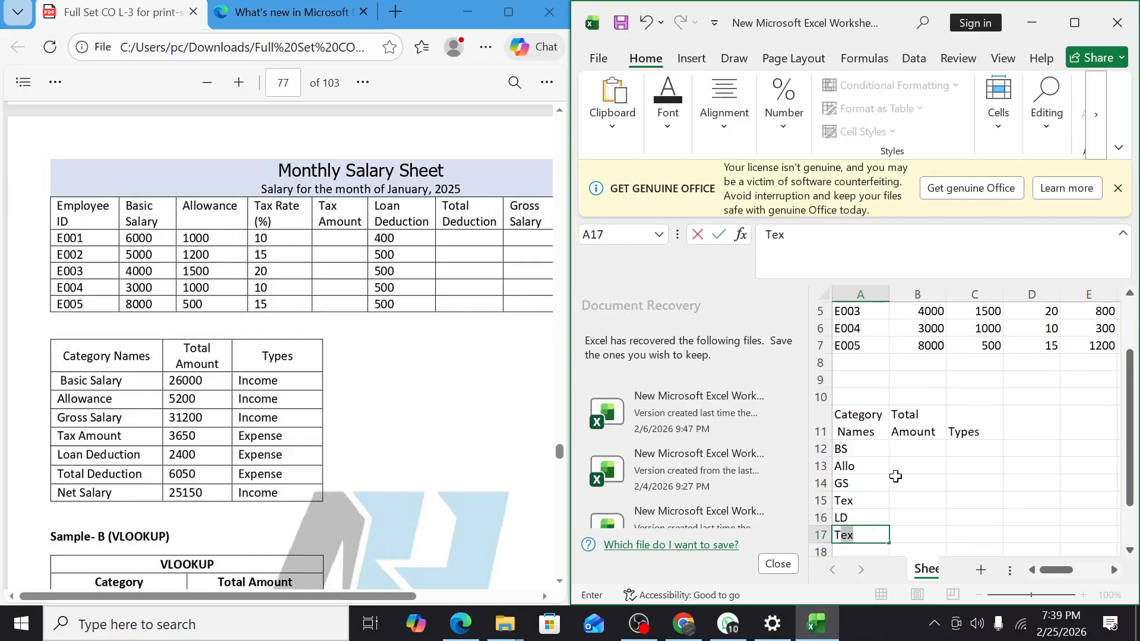
type("D")
key("Return")
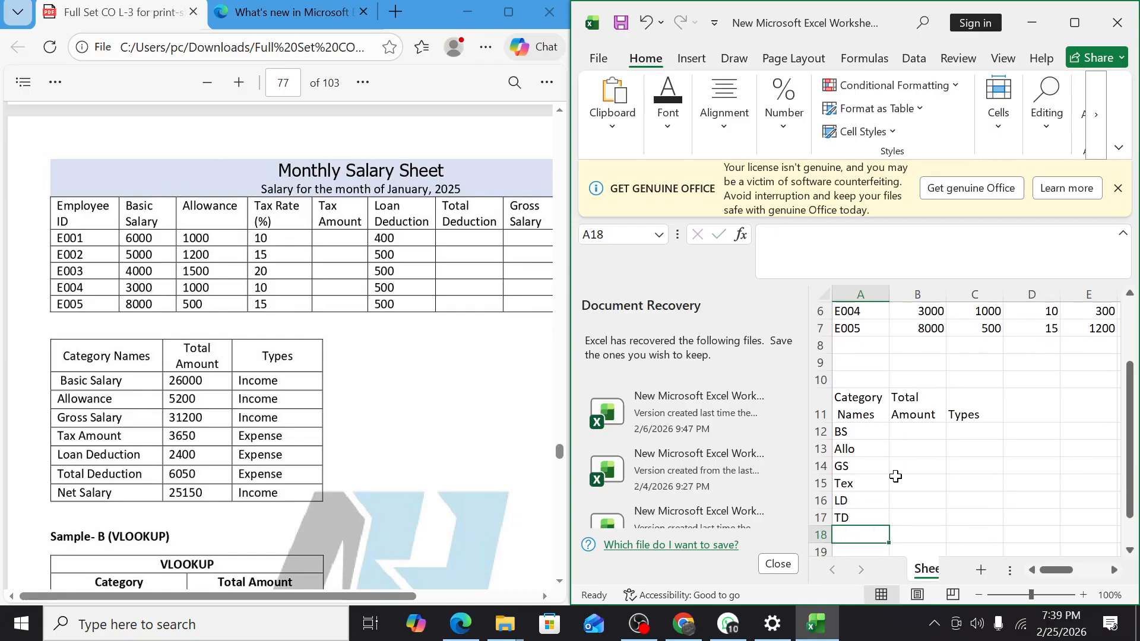
type("N")
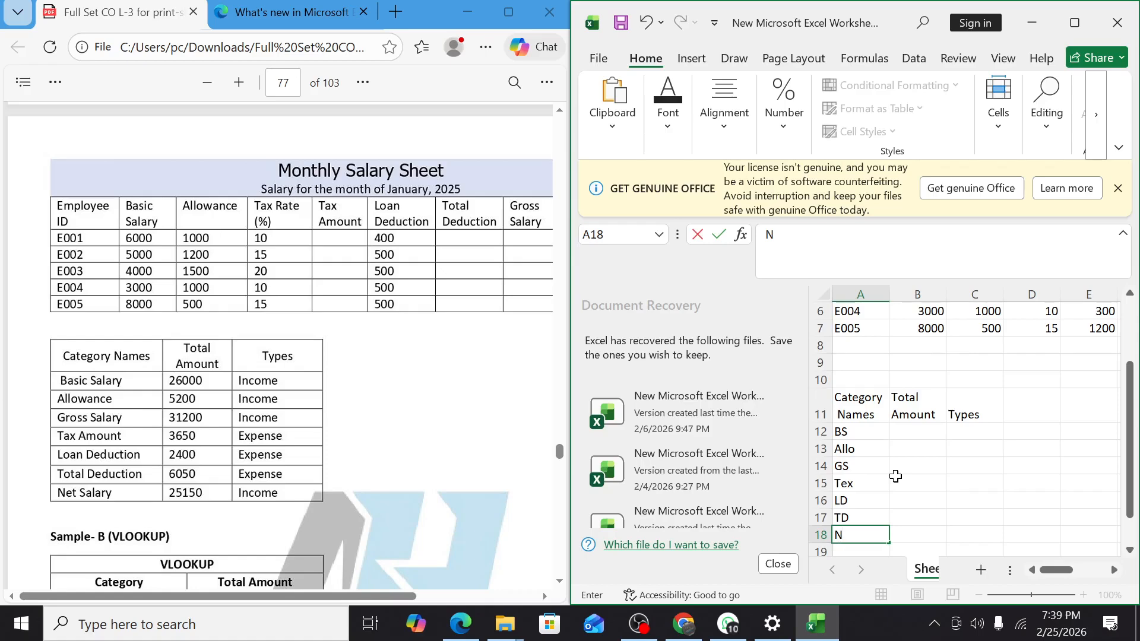
type("S")
left_click(925, 449)
left_click_drag(858, 433, 861, 531)
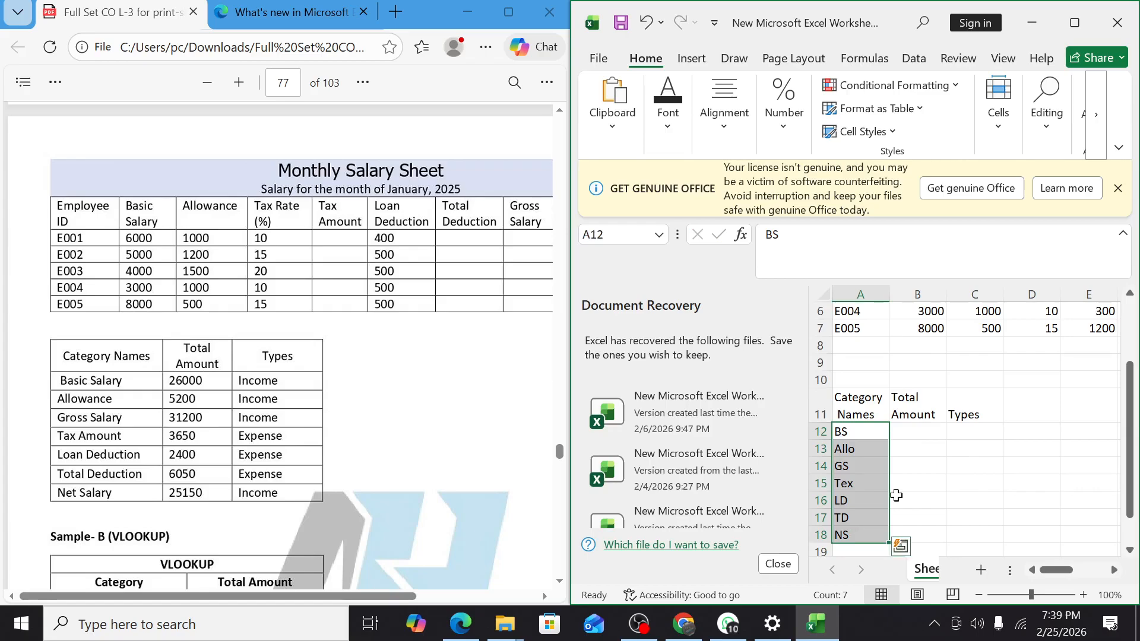
left_click(1075, 23)
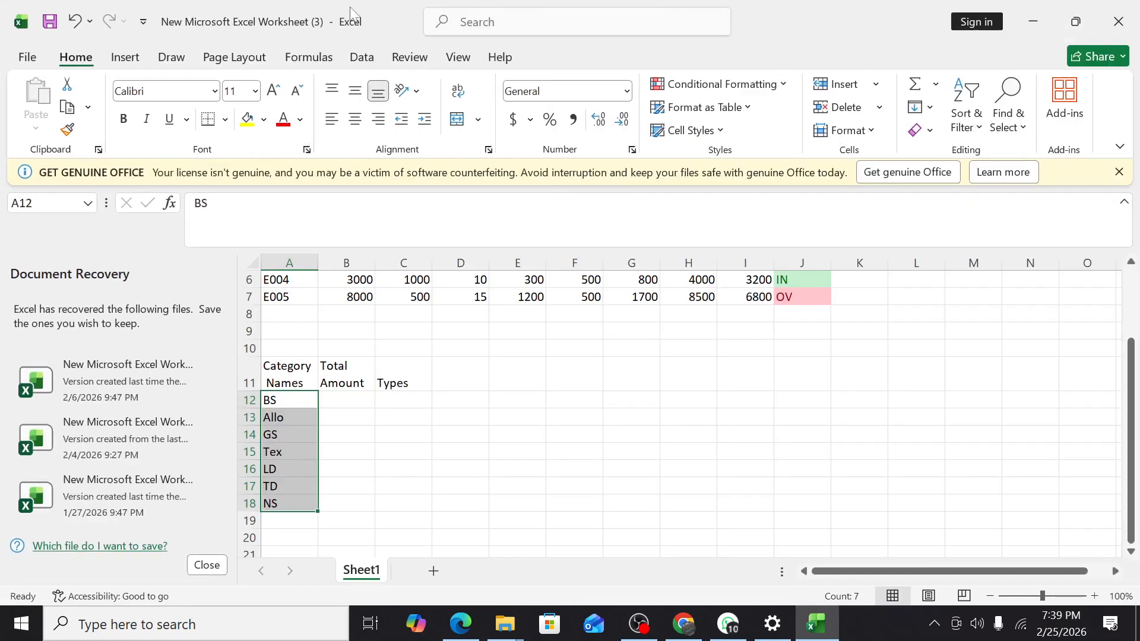
left_click(362, 58)
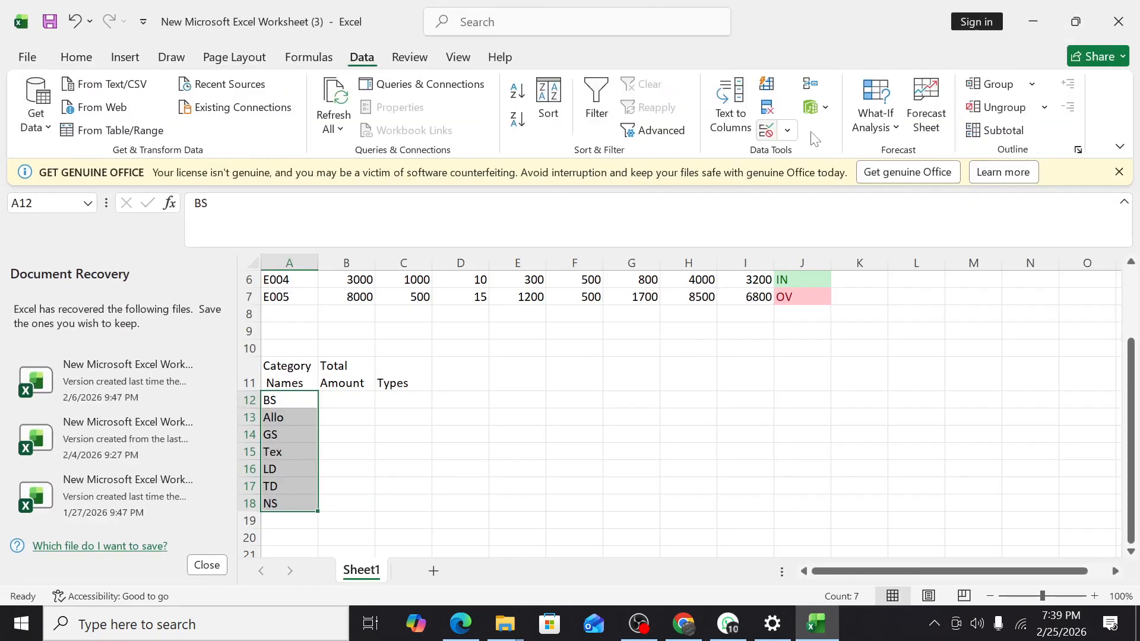
left_click(766, 130)
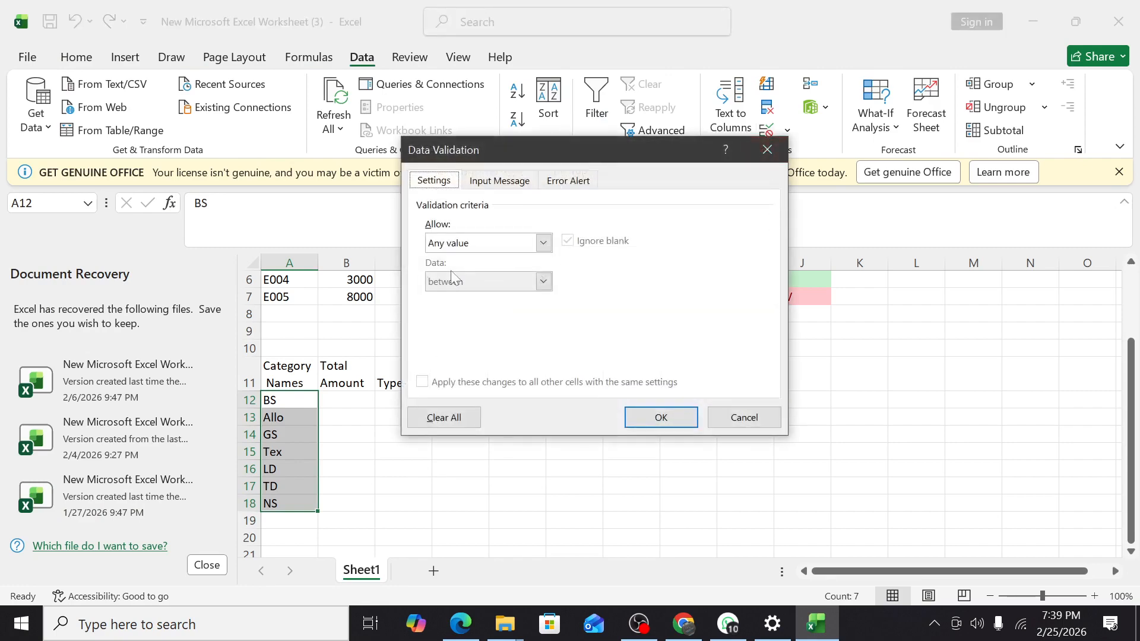
left_click(541, 243)
left_click(460, 349)
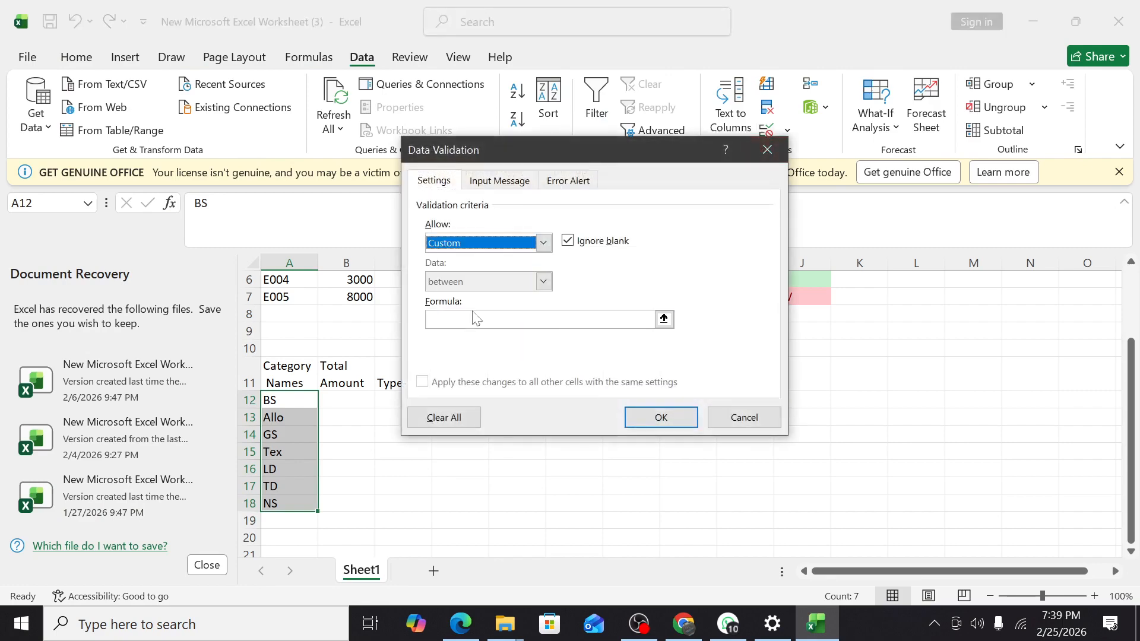
left_click(475, 319)
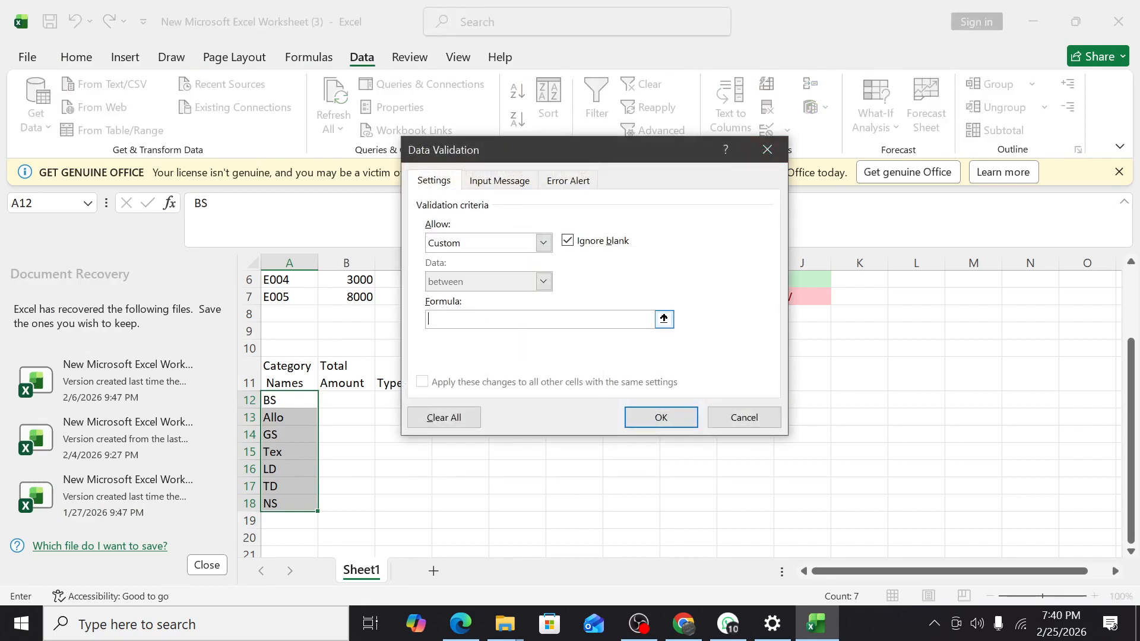
left_click(765, 151)
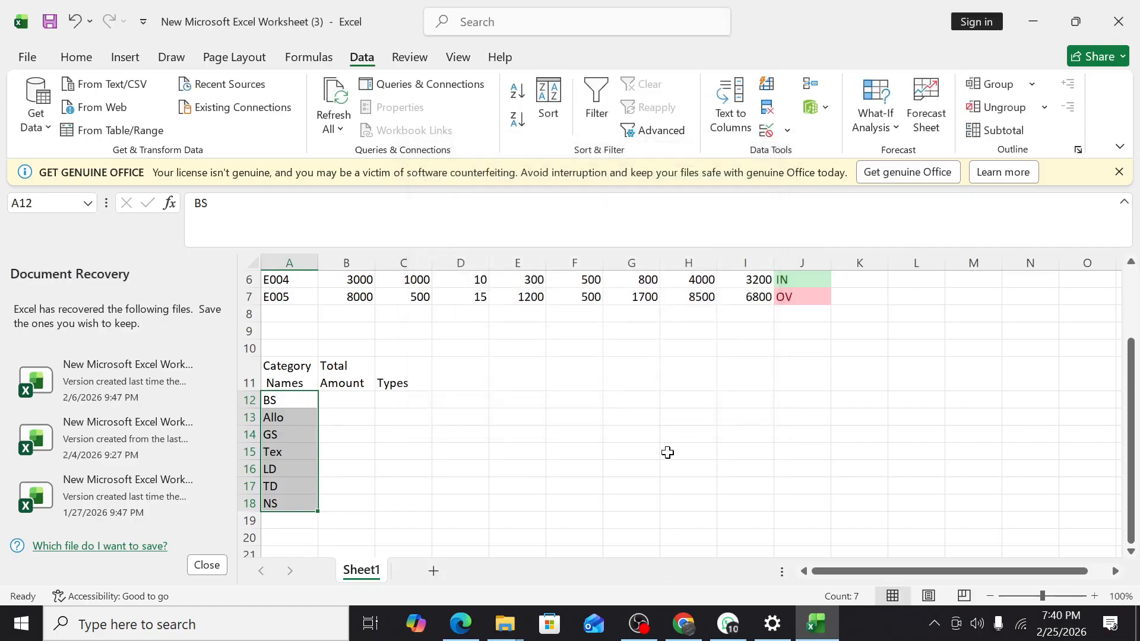
- Draft an OR formula in H15 that tests A12 for "bs" or "Allo", and discard the entry
left_click(667, 453)
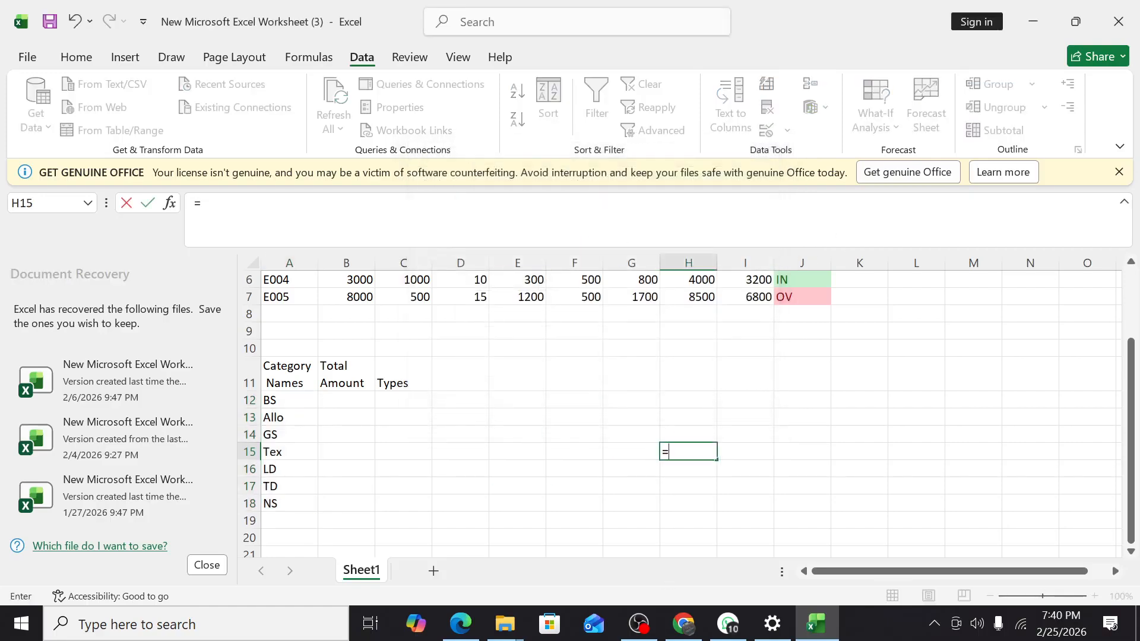
type("=or")
key("Tab")
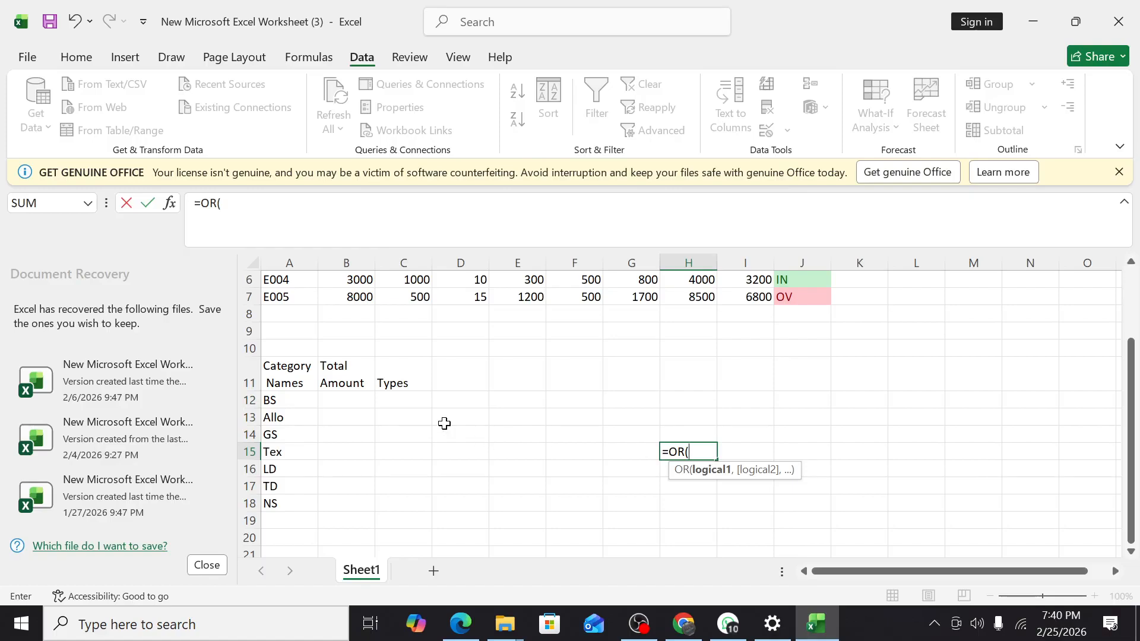
left_click(284, 397)
type("=")
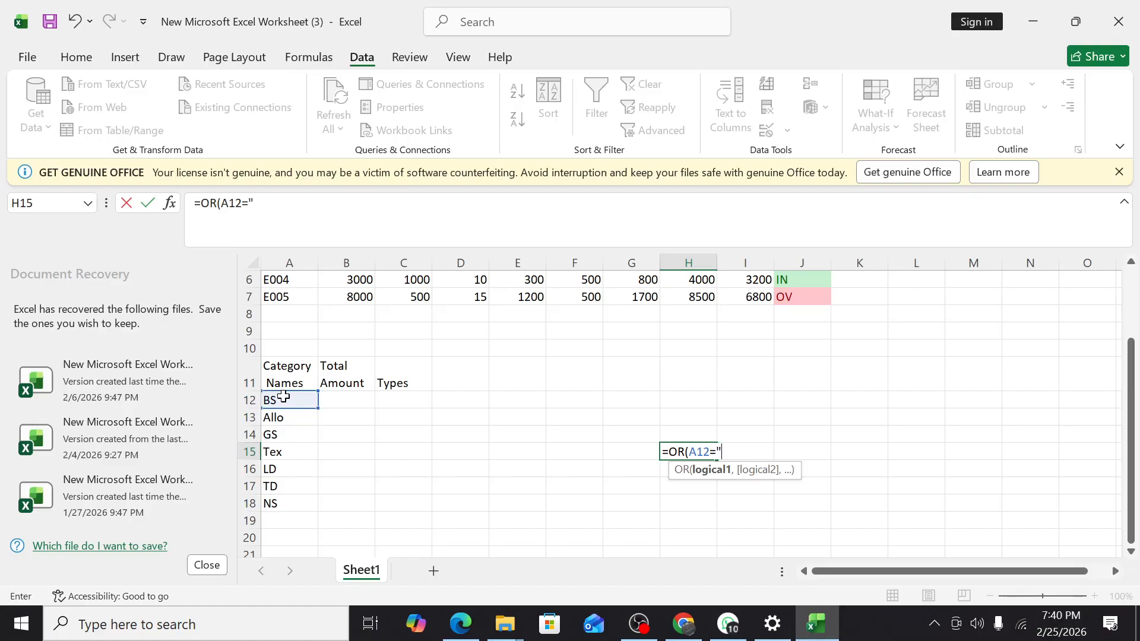
type("\"bs\",")
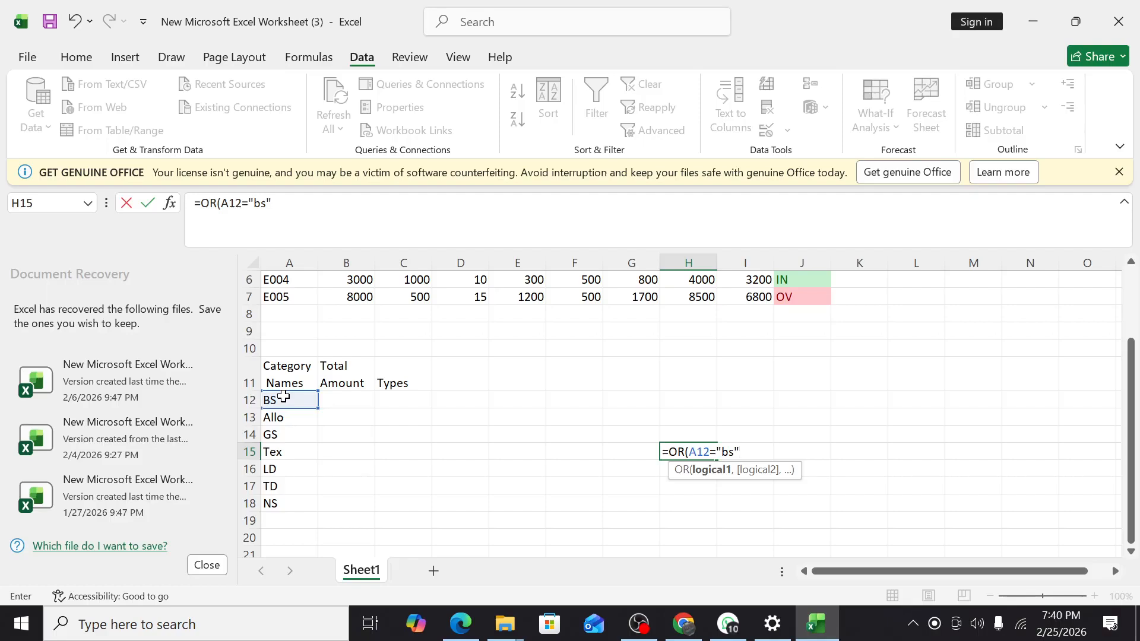
type("\",")
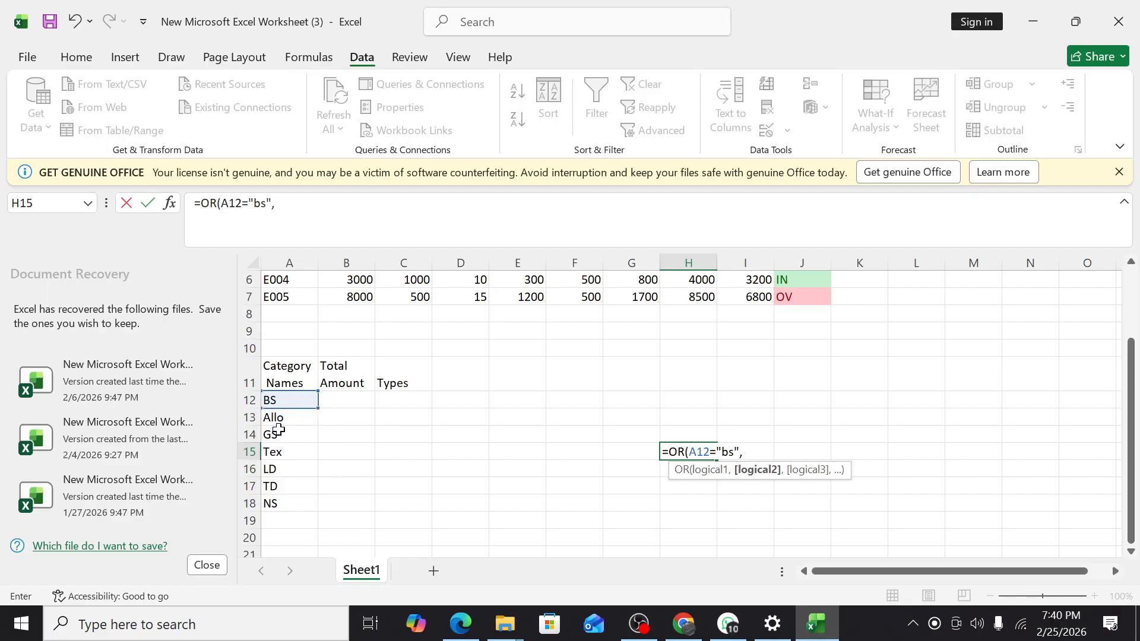
left_click(282, 402)
type("=")
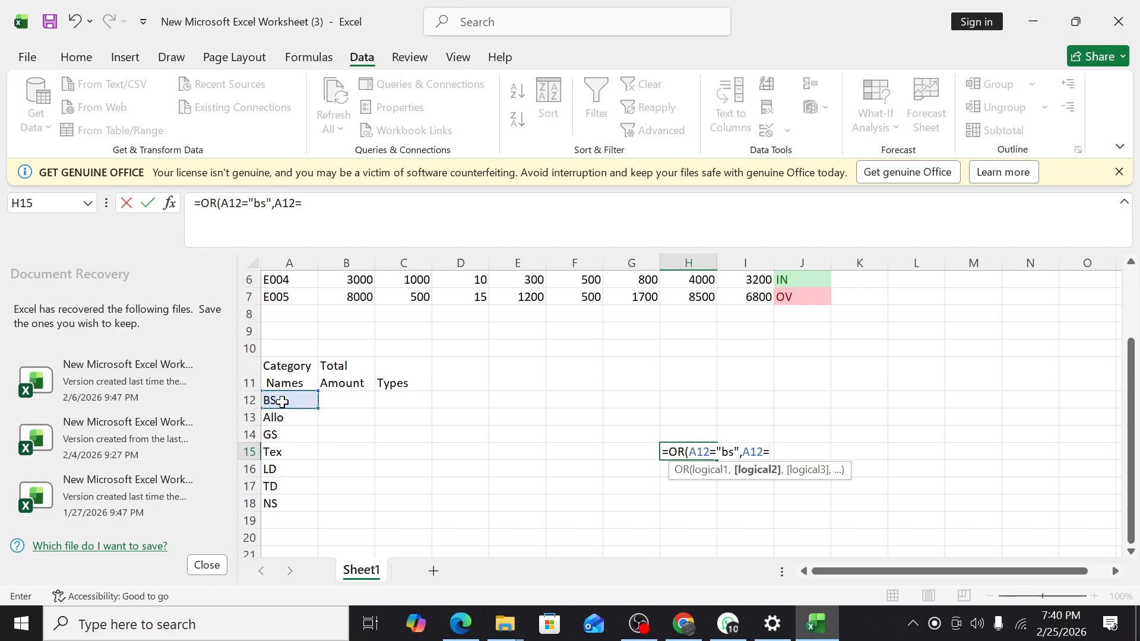
type("a")
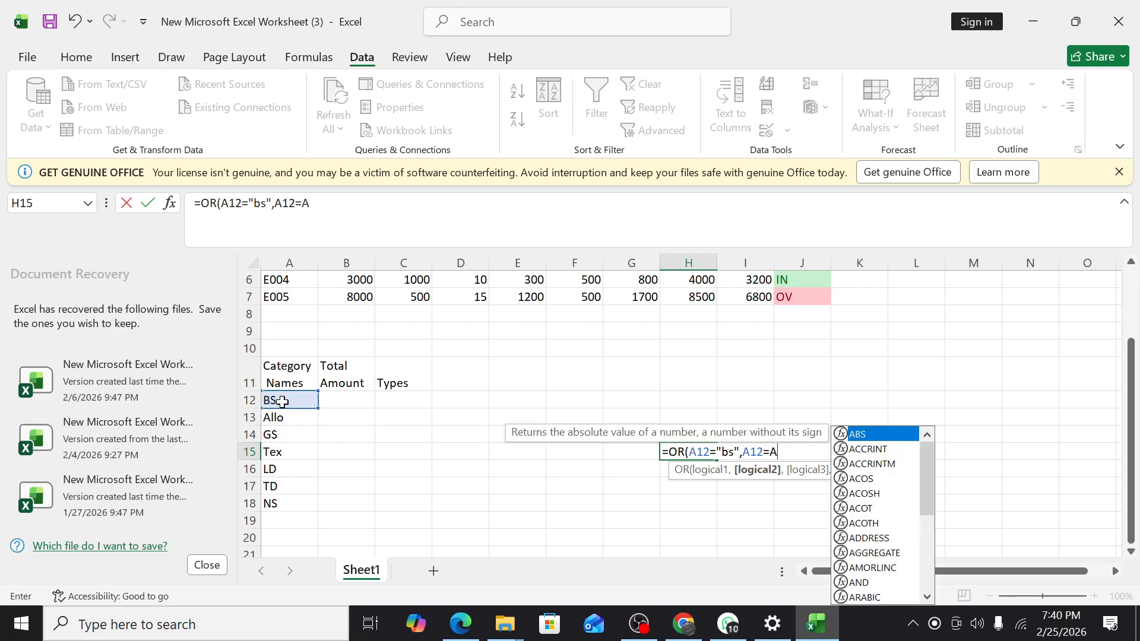
key("BackSpace")
type("\"A")
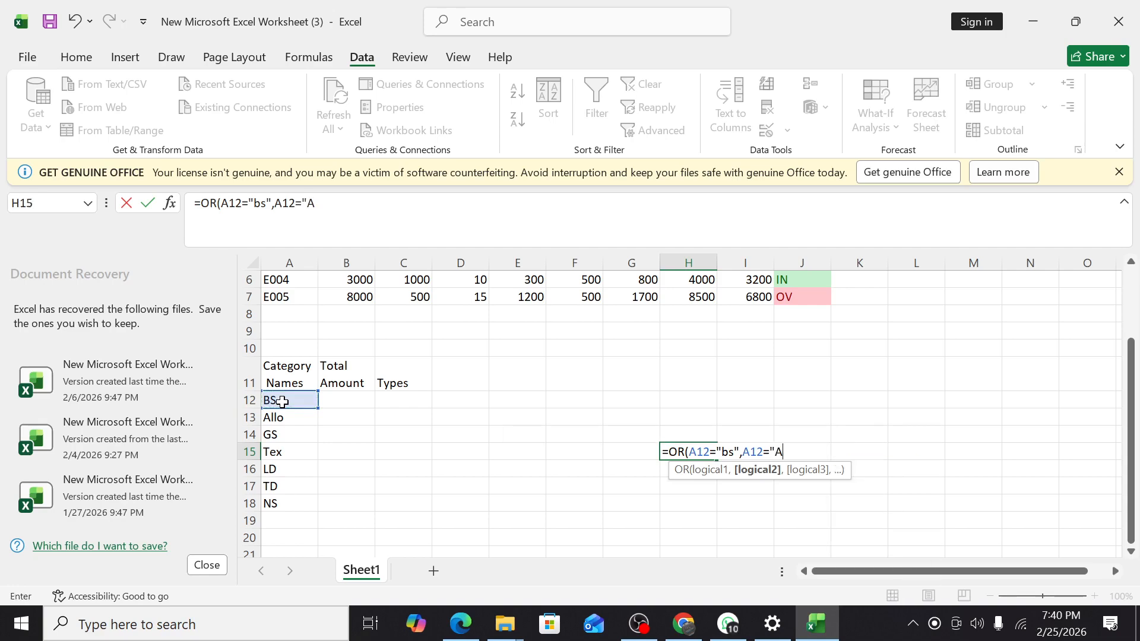
type("llo:")
key("Escape")
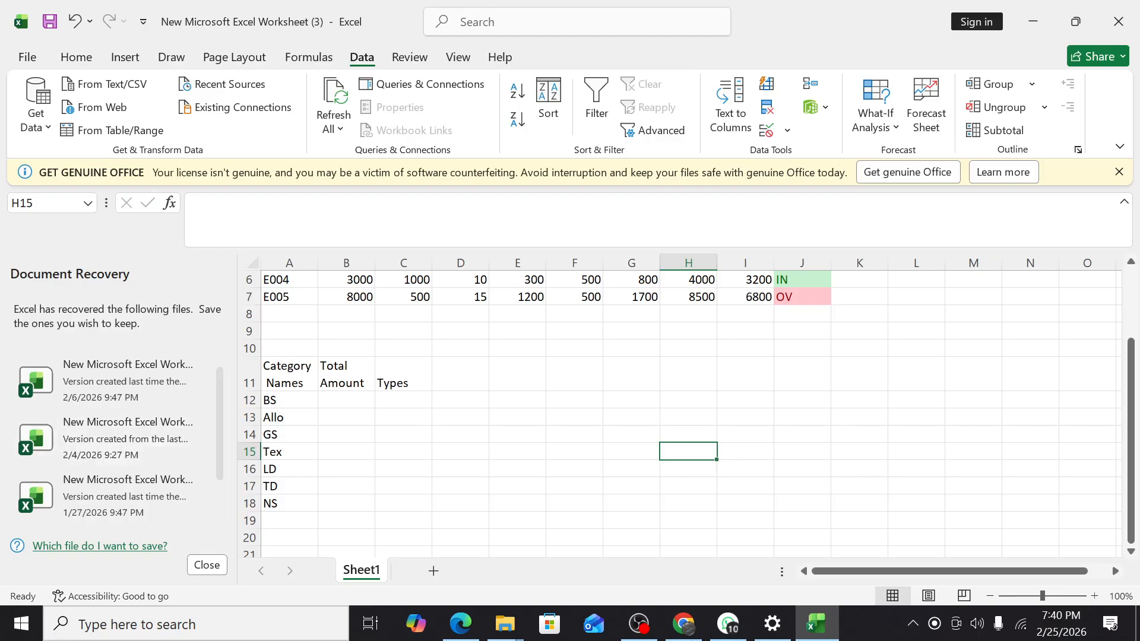
left_click(683, 623)
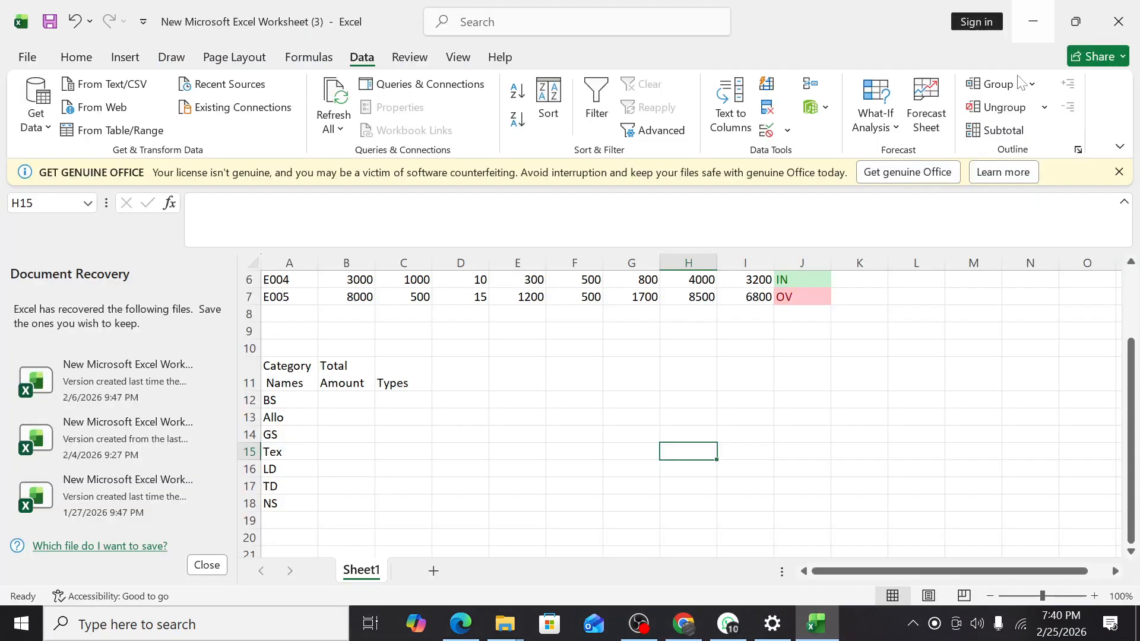
left_click(1038, 18)
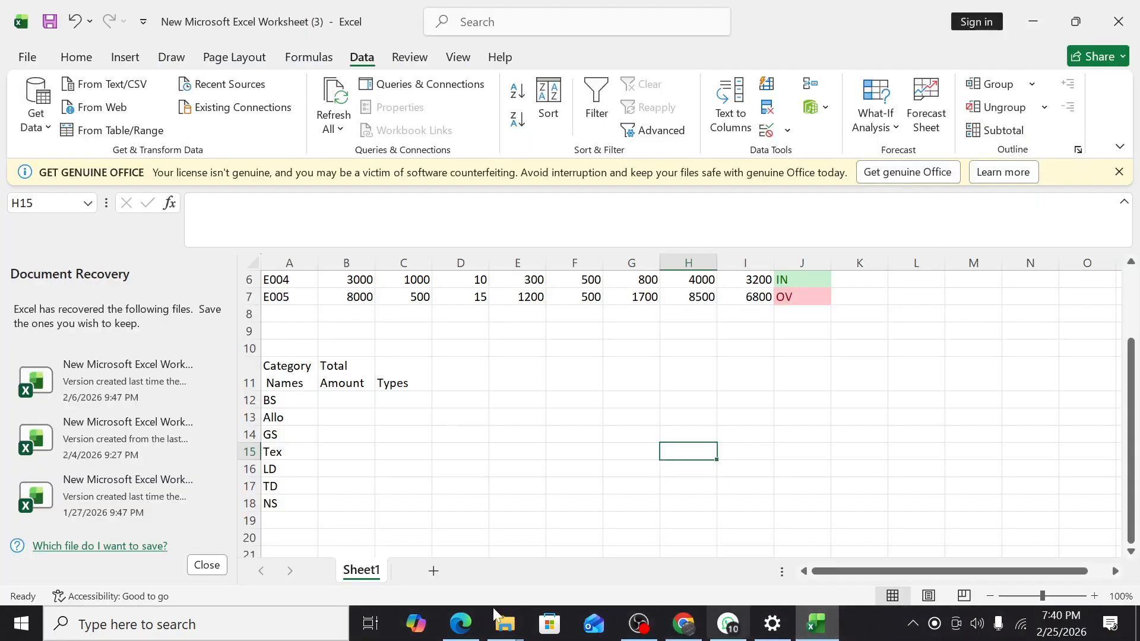
- Total the basic salaries in B12 with a SUM formula over B3:B7
scroll(395, 445, "up", 1)
scroll(363, 427, "up", 1)
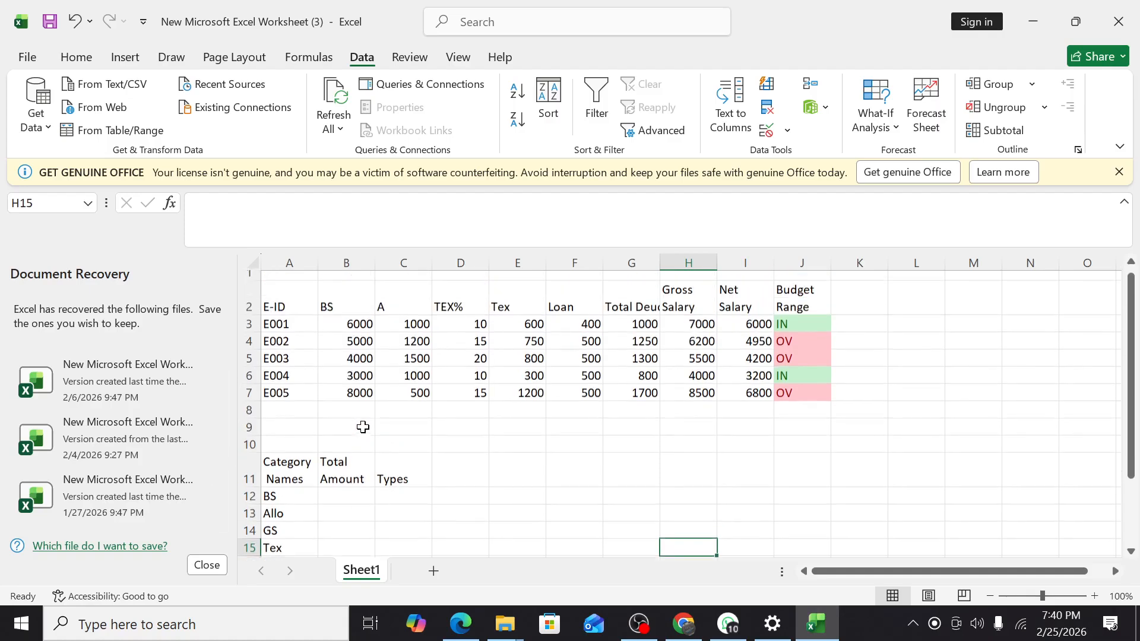
left_click(356, 503)
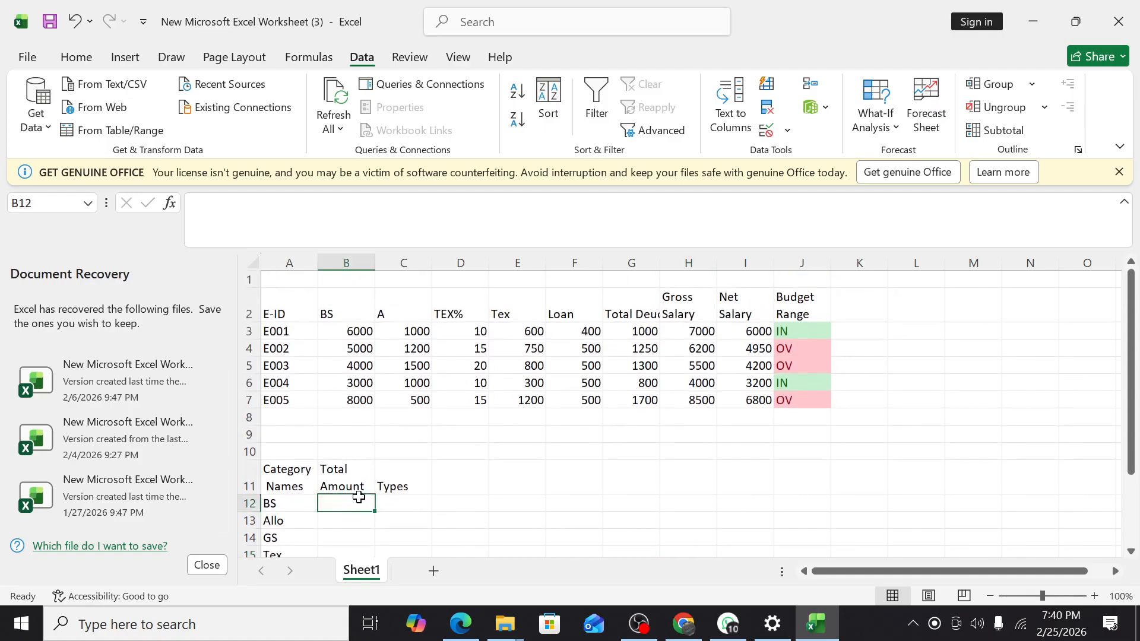
type("=sum")
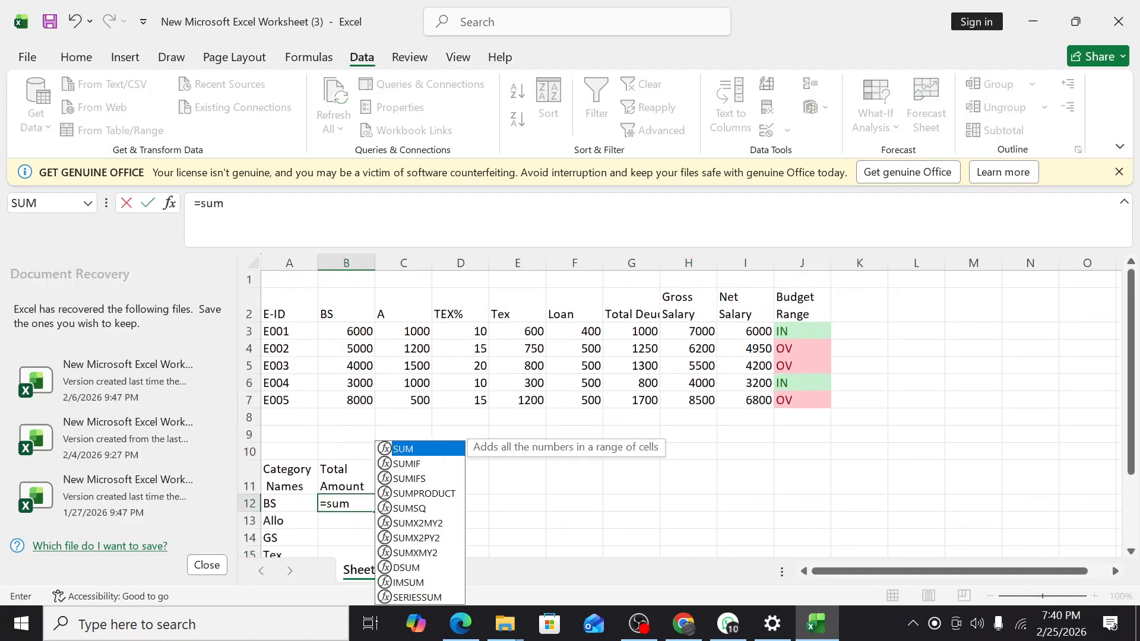
key("Tab")
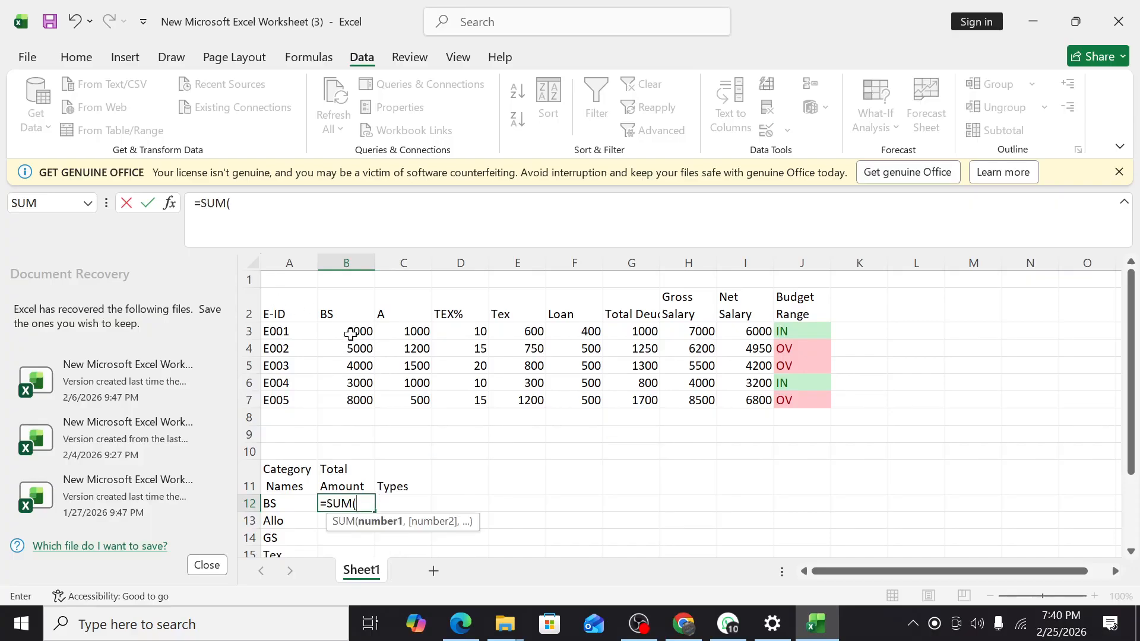
left_click_drag(355, 332, 355, 405)
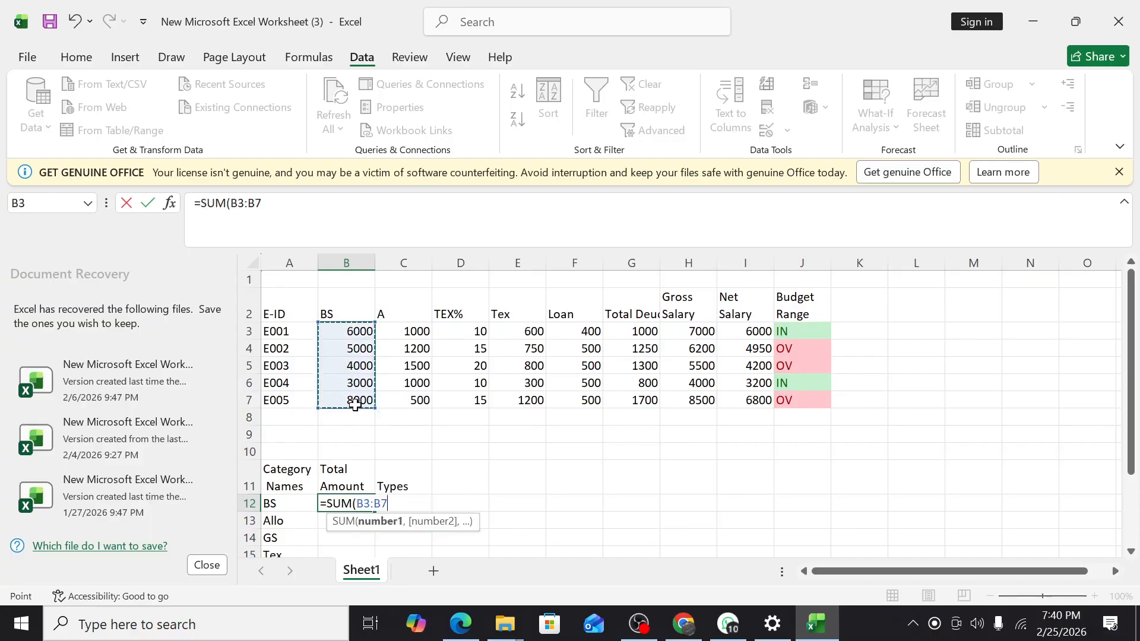
type(")")
key("Return")
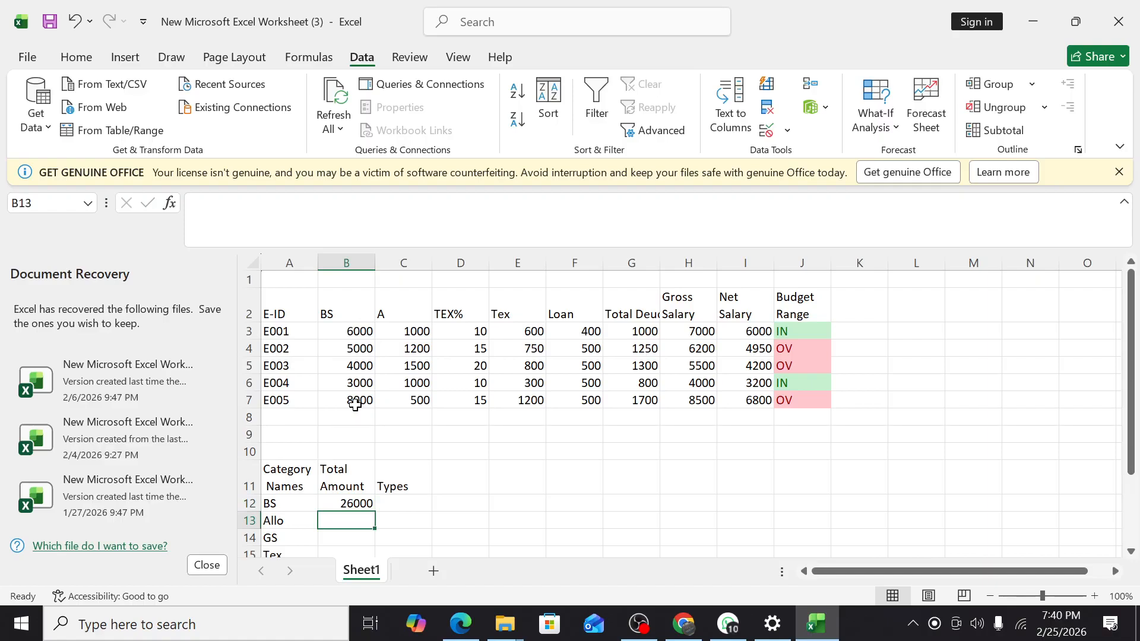
- Total the allowances for the Allo category in B13 with a SUM formula over C3:C7
type("=su")
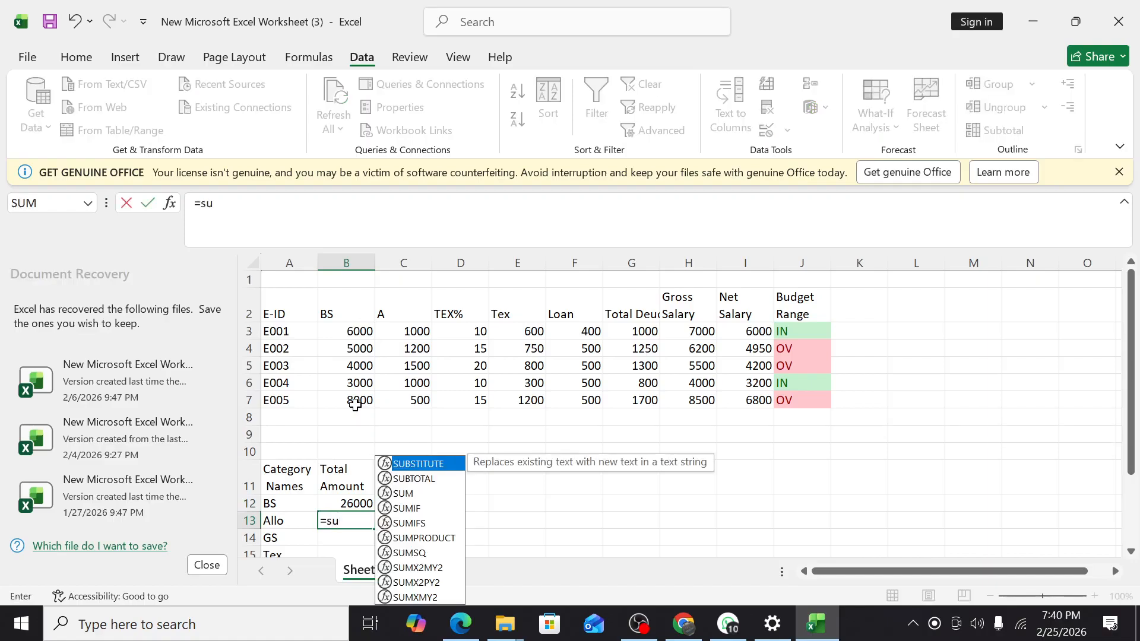
type("m")
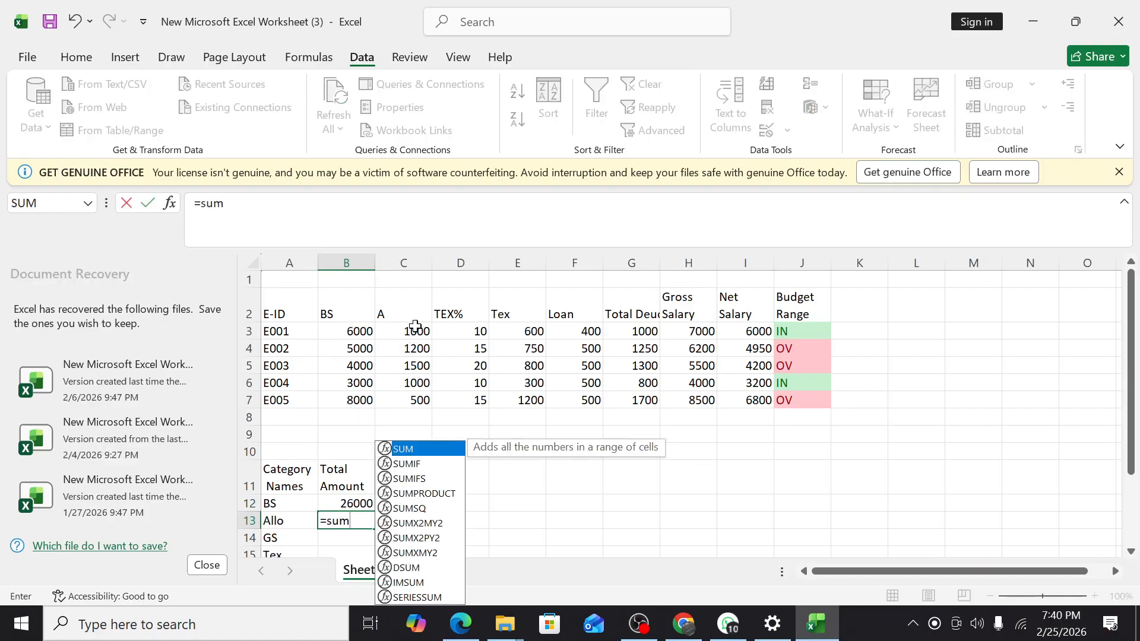
left_click_drag(415, 326, 416, 399)
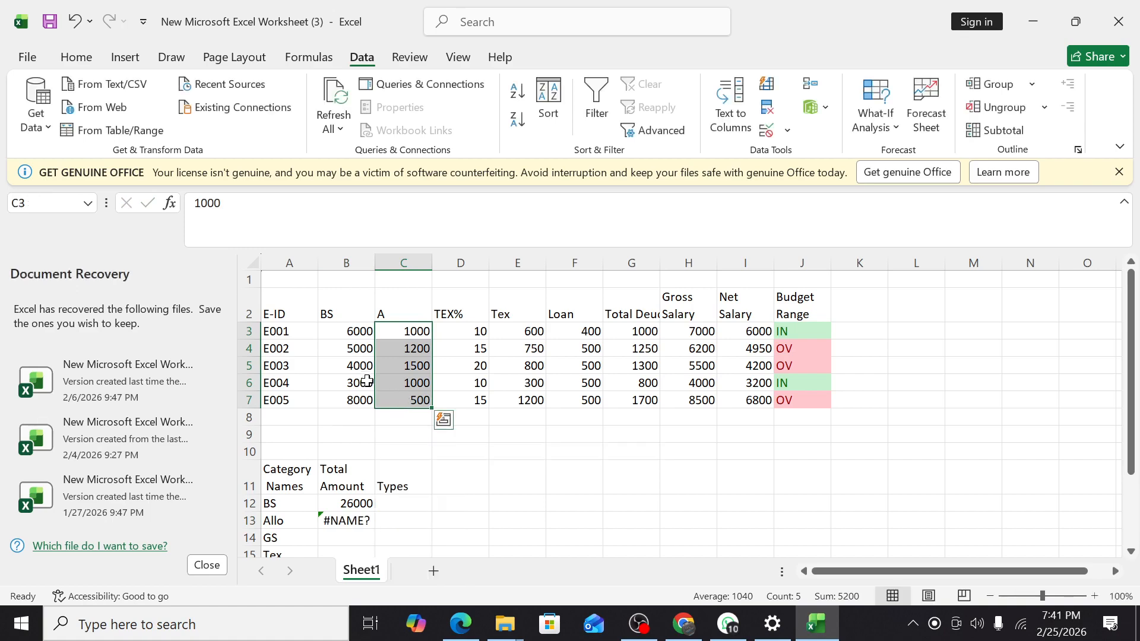
double_click(350, 520)
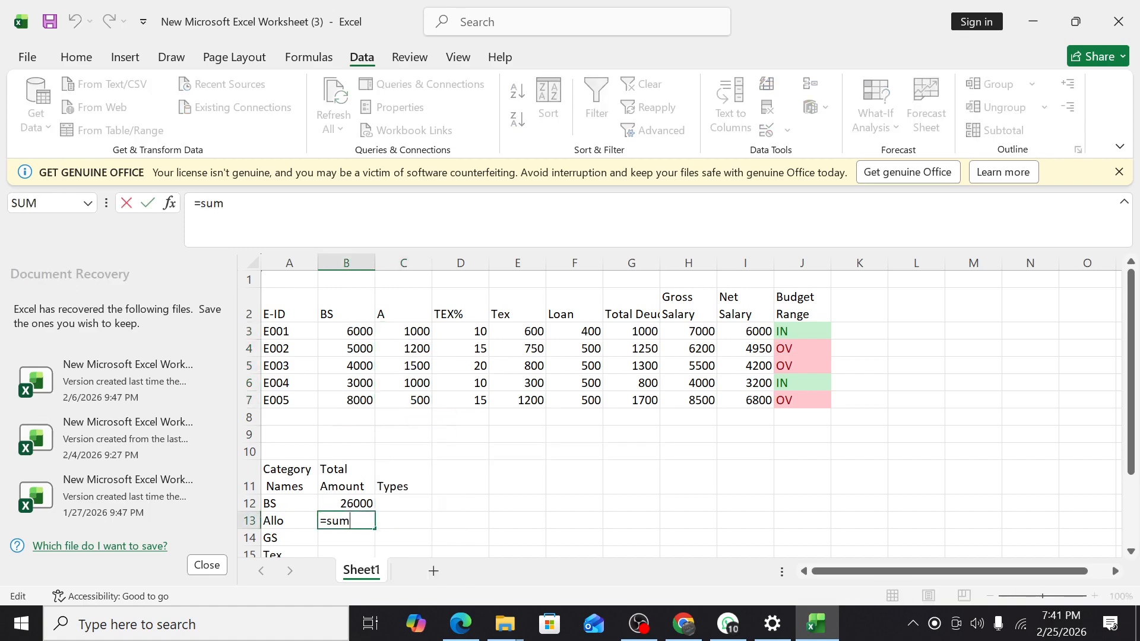
type("(")
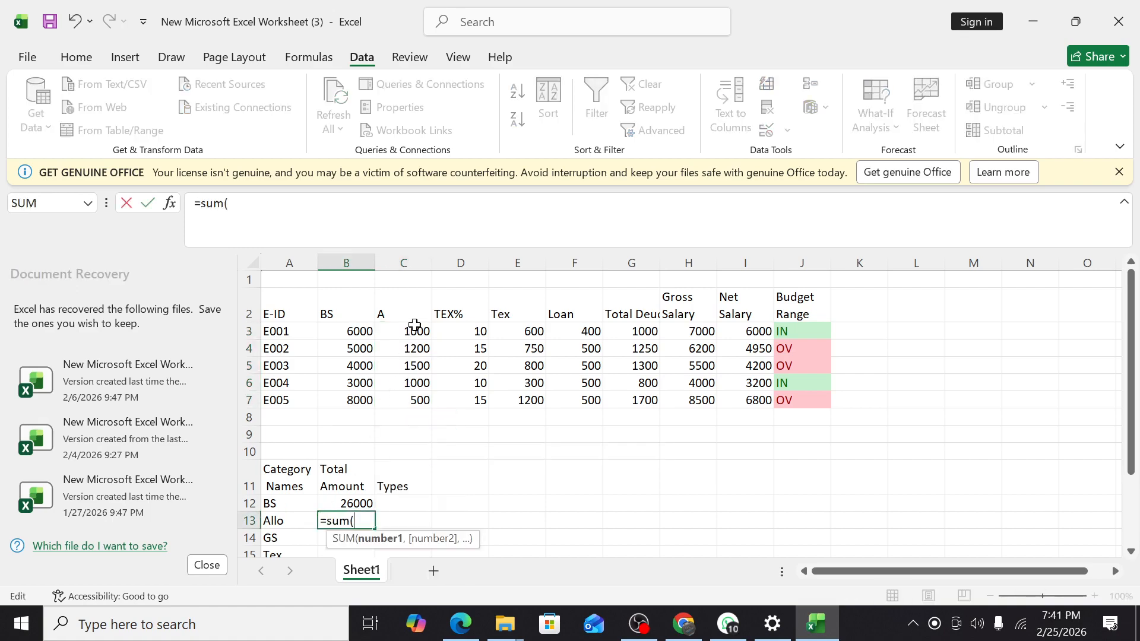
left_click_drag(415, 325, 419, 400)
type(")")
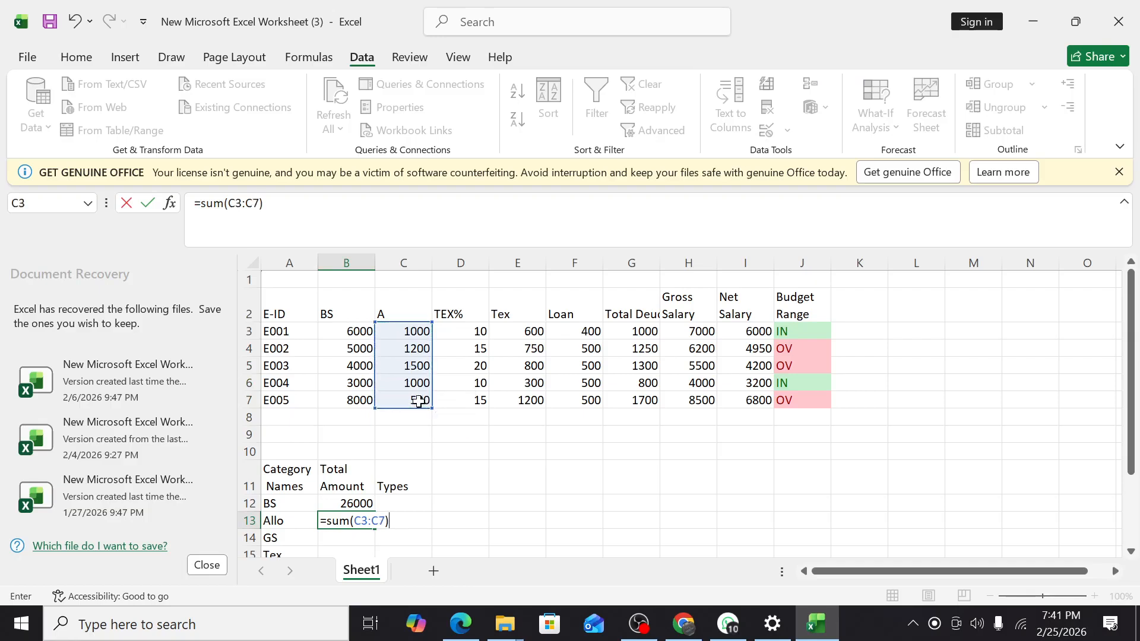
key("Return")
- Total the gross salaries for the GS category in B14 with a SUM formula over H3:H7
type("=")
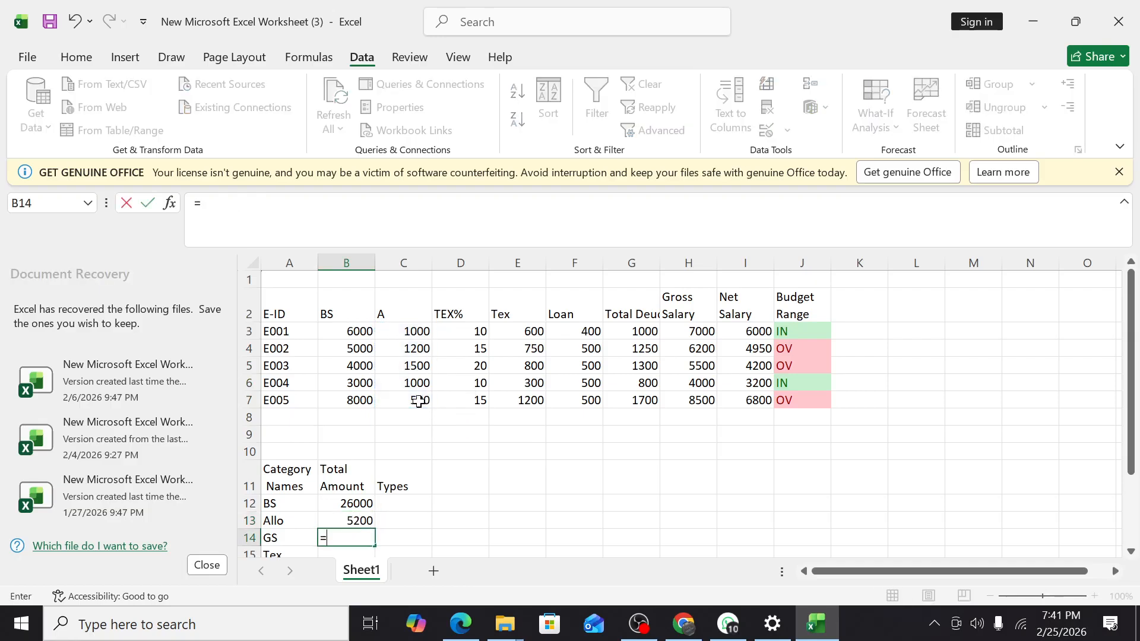
type("sum")
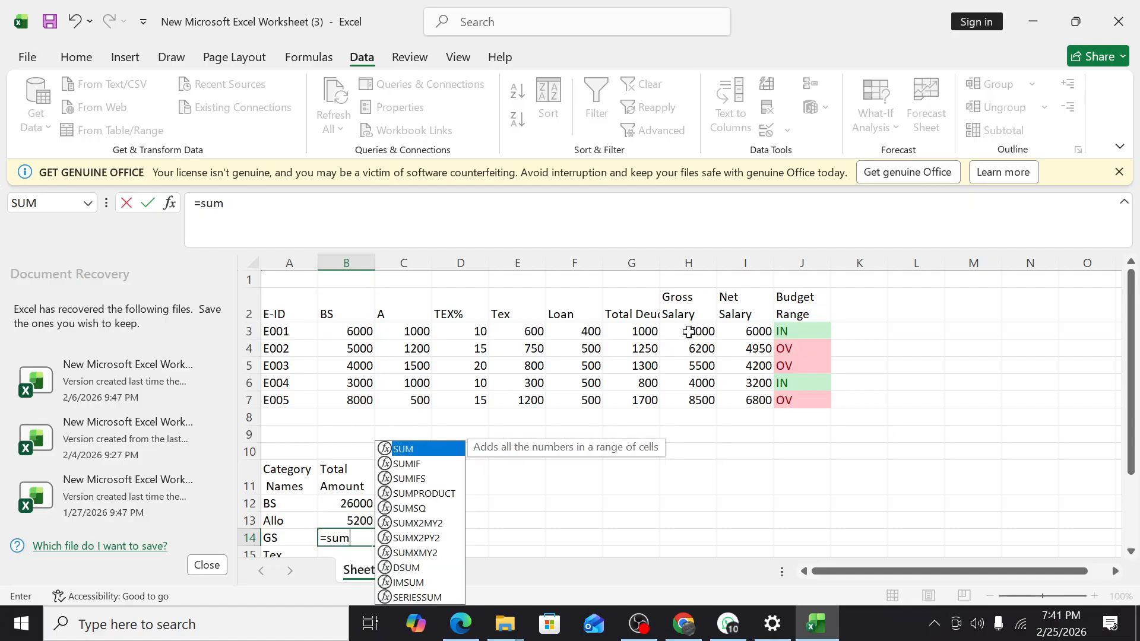
left_click_drag(689, 331, 691, 394)
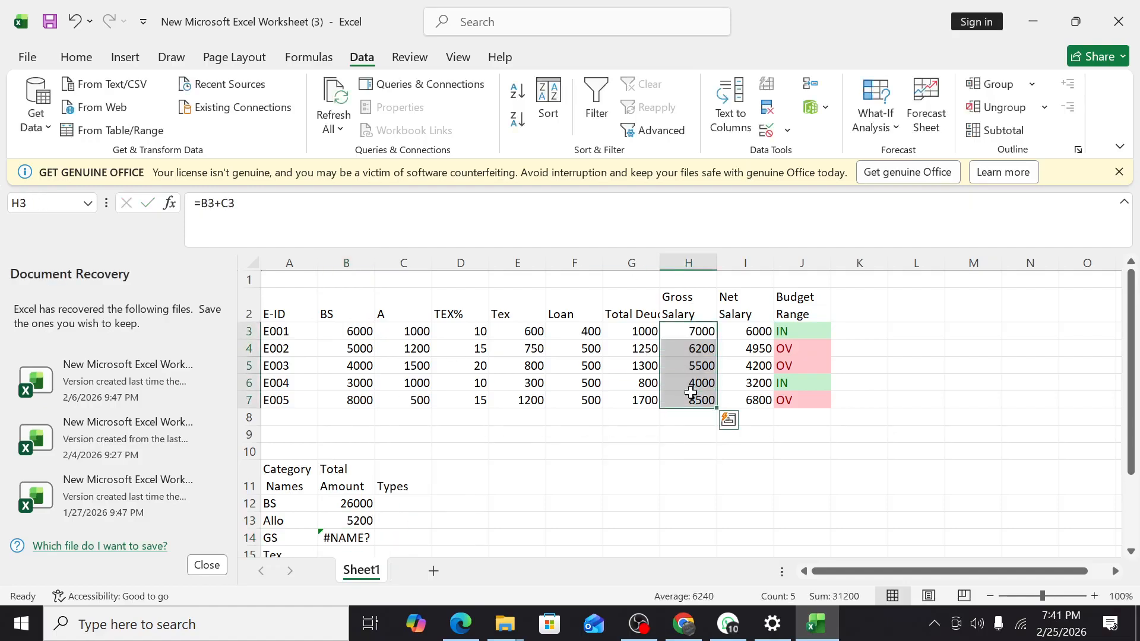
double_click(339, 538)
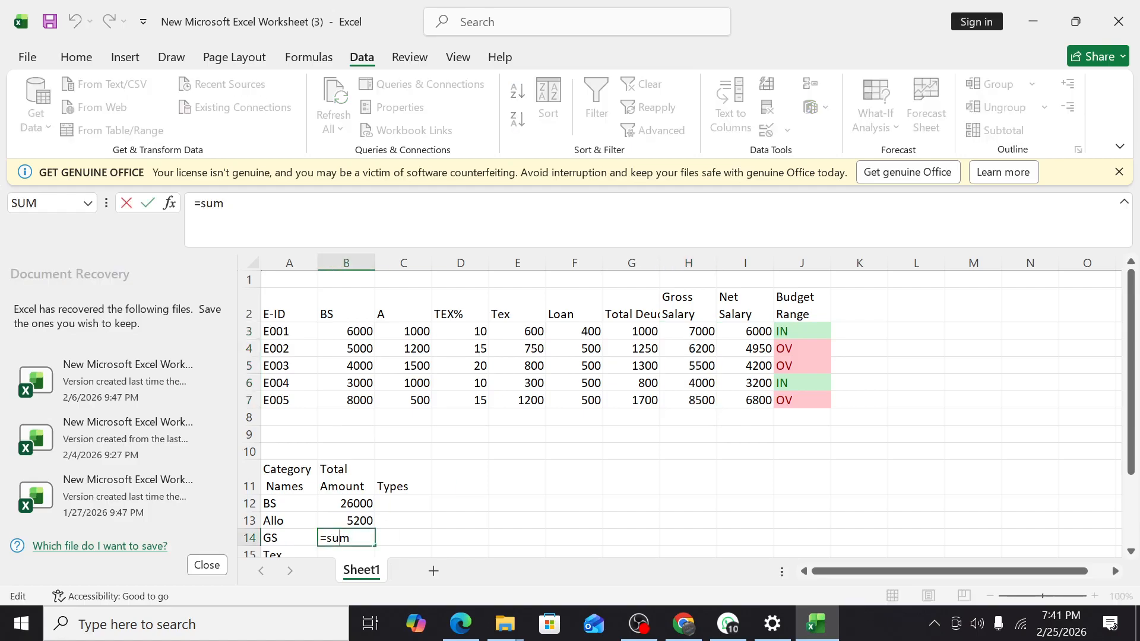
type("(")
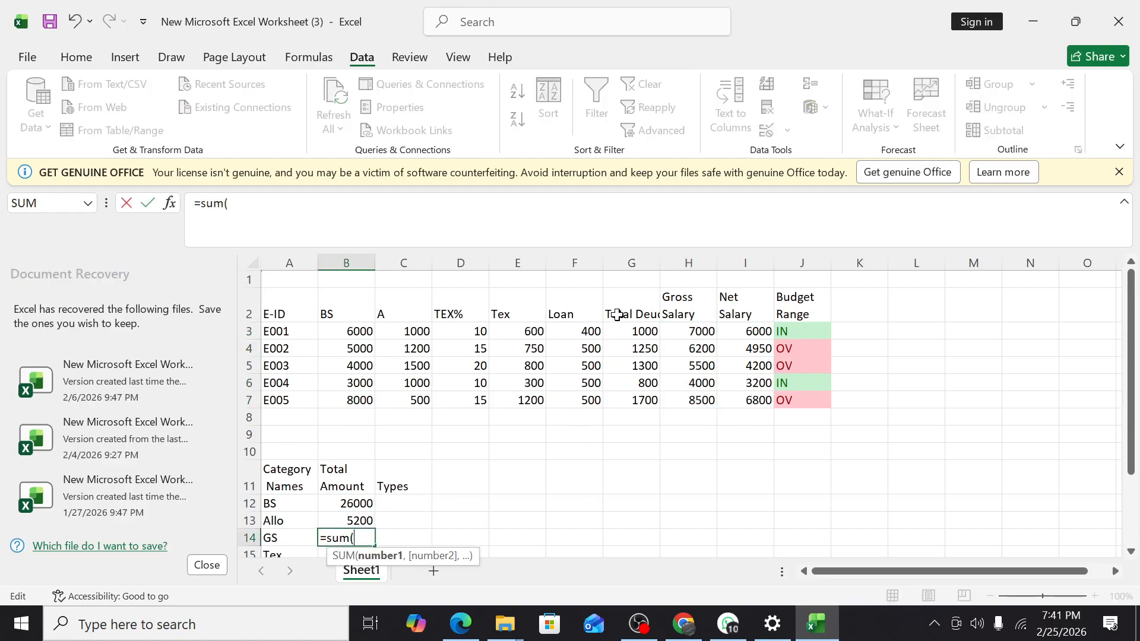
left_click_drag(700, 330, 701, 402)
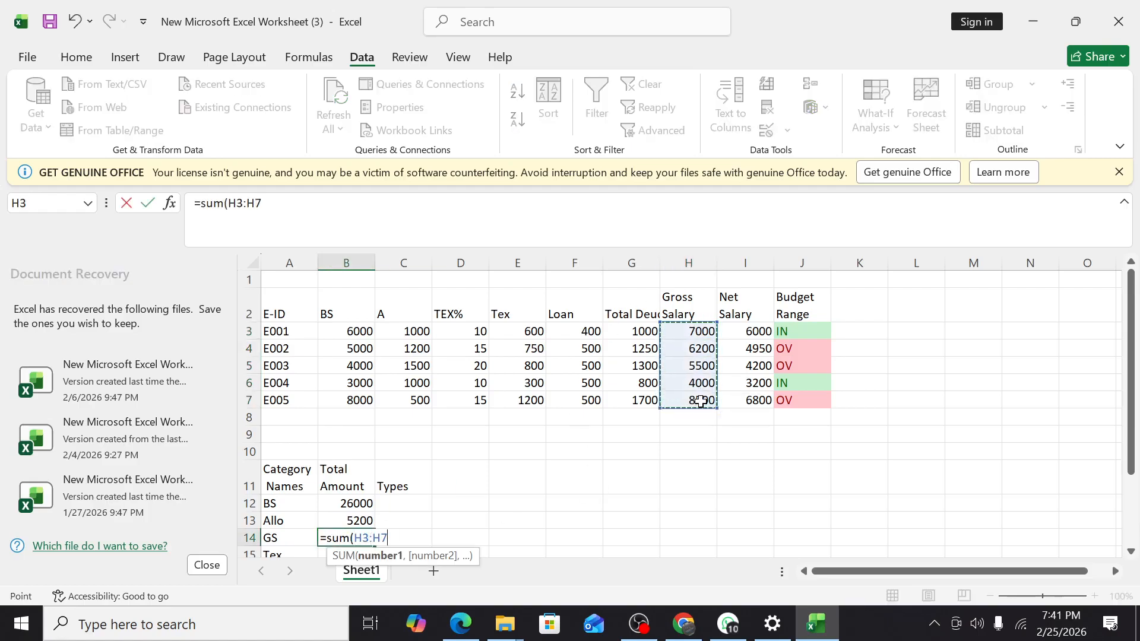
type(")")
key("Return")
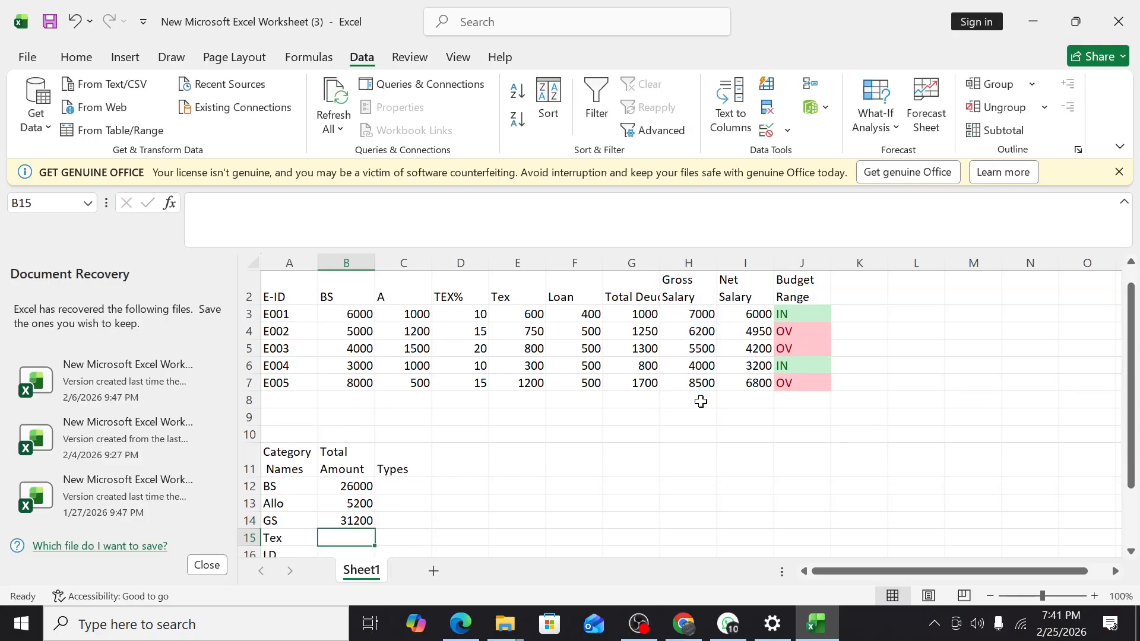
- Total the Tex column in B15 with a SUM formula over E3:E7
type("=sum")
key("Tab")
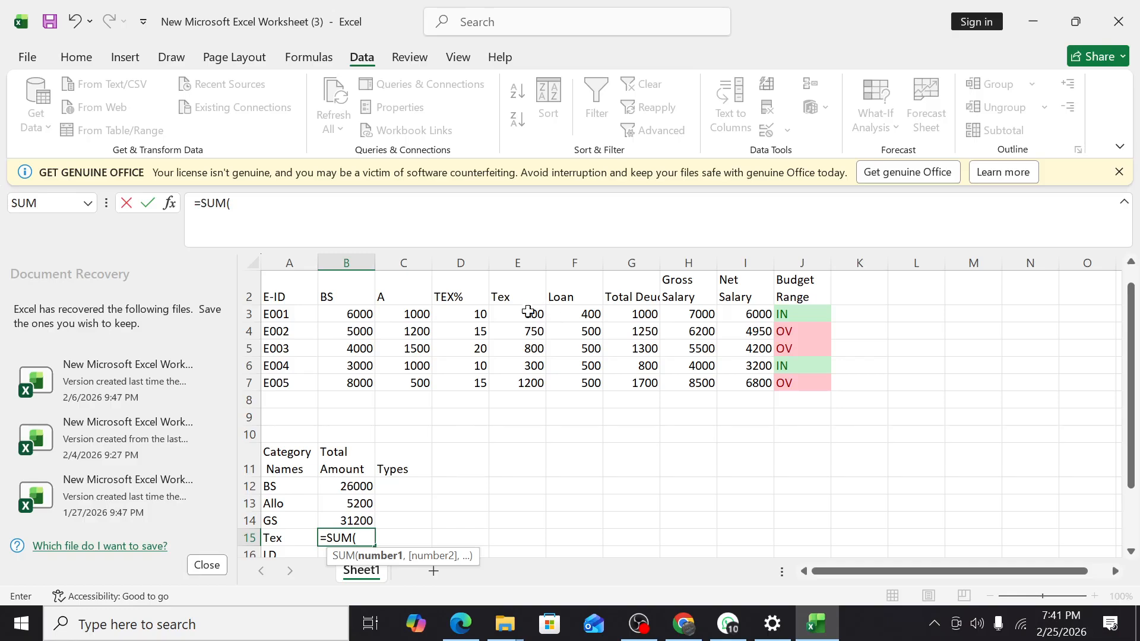
left_click_drag(527, 313, 527, 380)
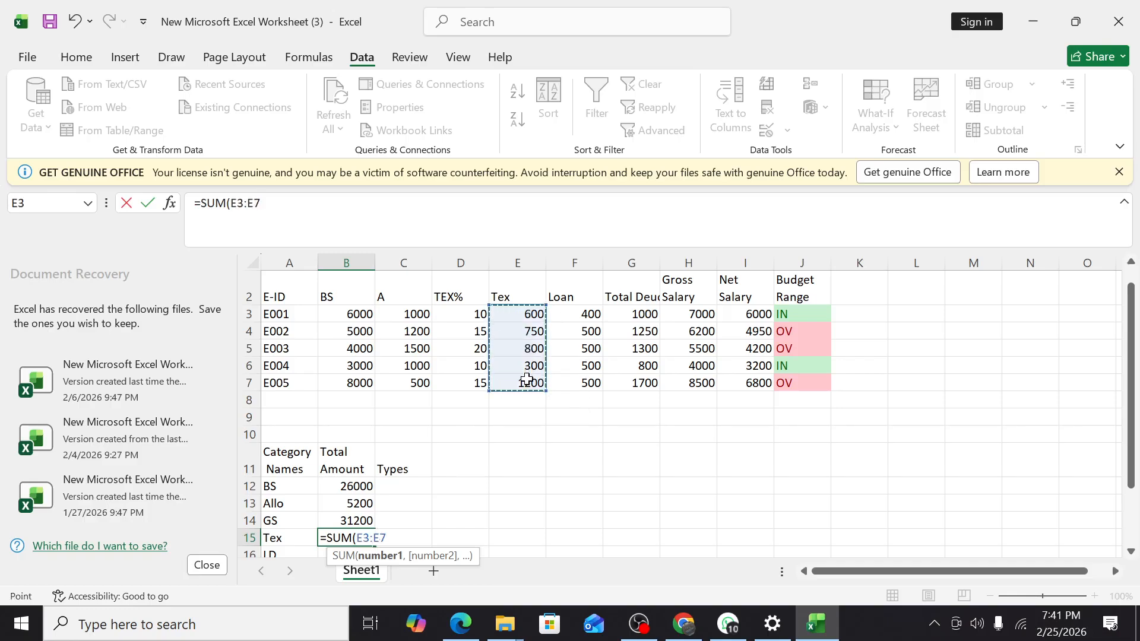
type(")")
key("Return")
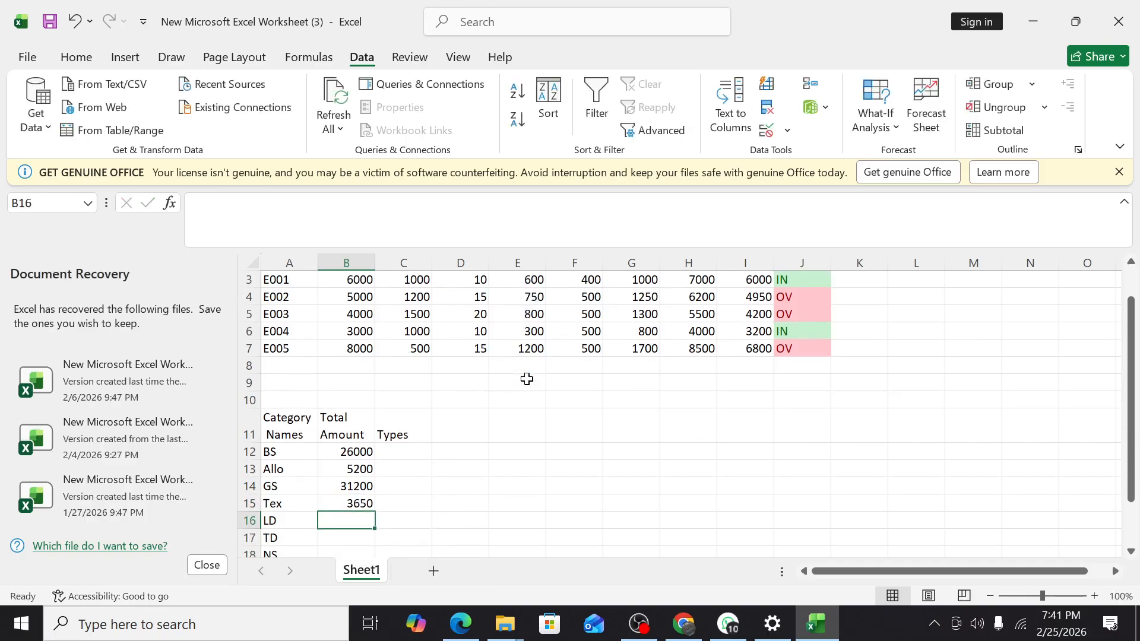
- Total the loan deductions for the LD category in B16 with a SUM formula over F3:F7
type("=")
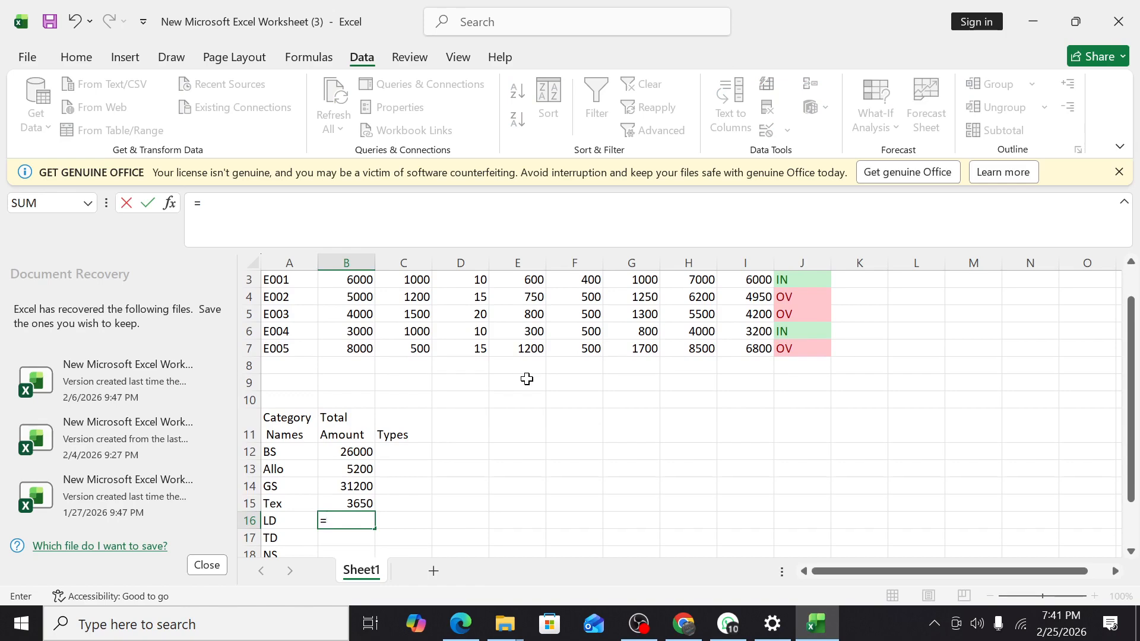
scroll(615, 434, "up", 1)
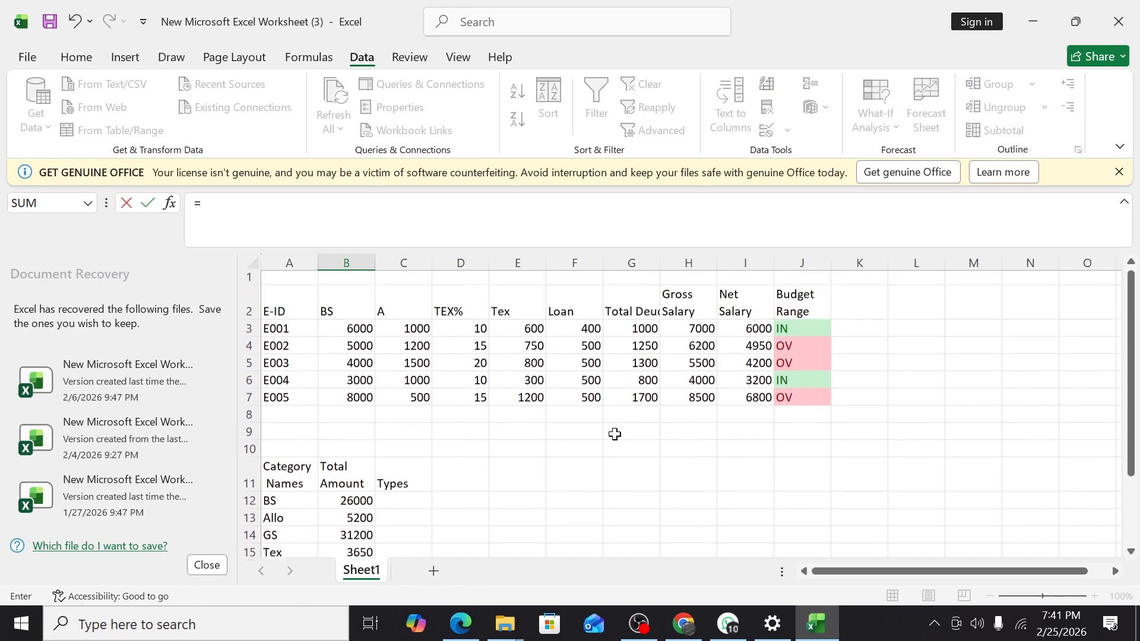
scroll(615, 435, "down", 1)
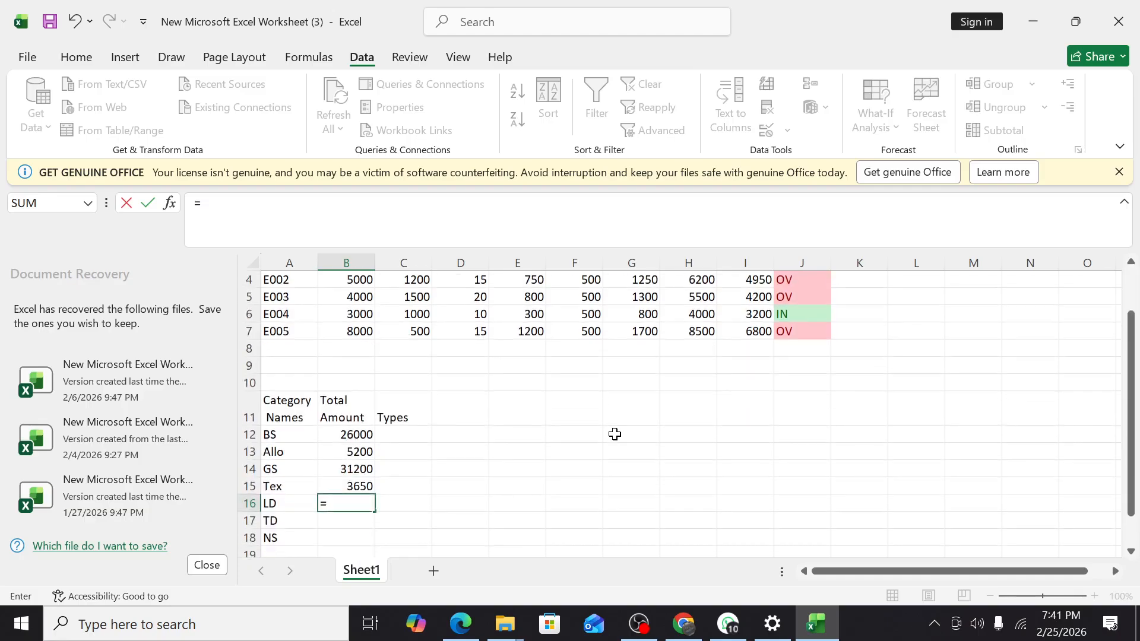
scroll(615, 434, "up", 1)
scroll(615, 434, "down", 2)
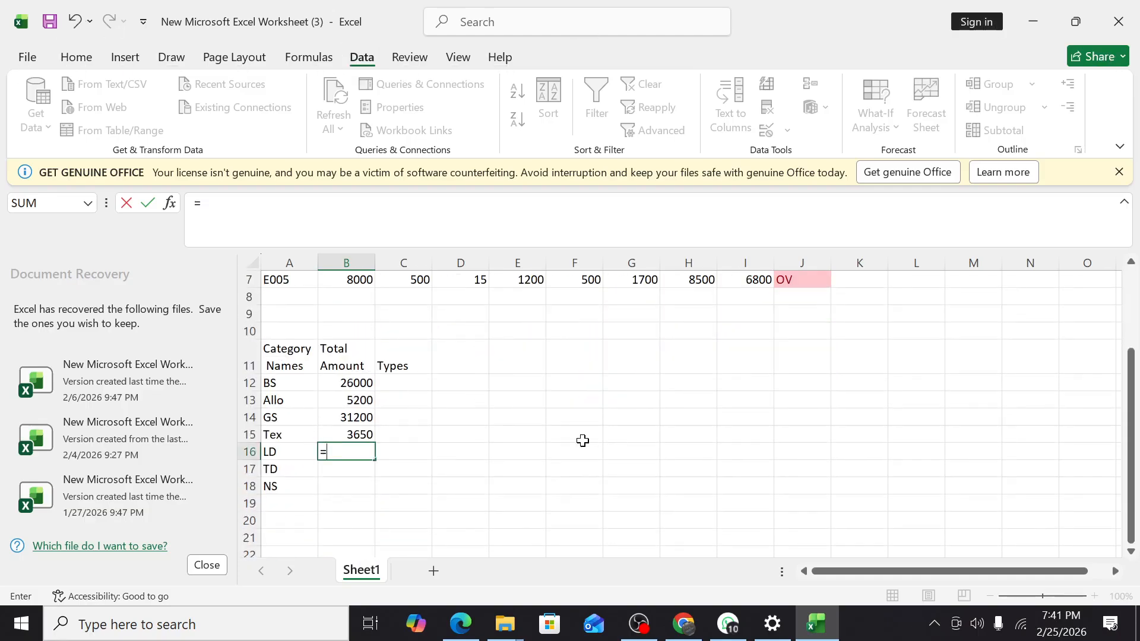
type("sum(")
key("BackSpace")
key("BackSpace")
key("BackSpace")
key("BackSpace")
type("s")
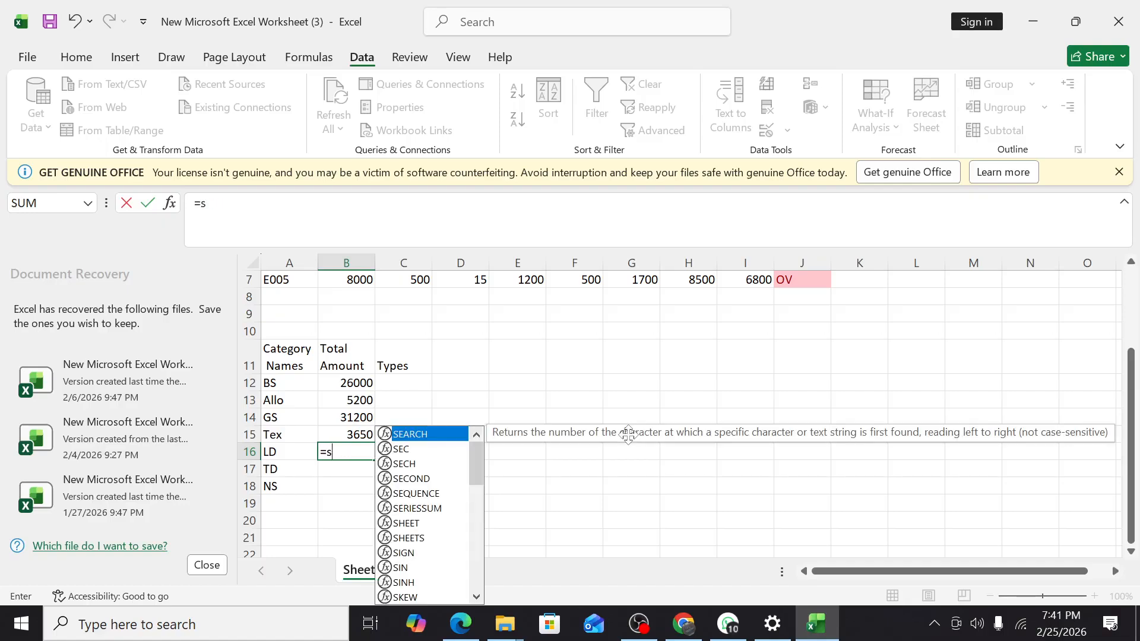
type("um")
key("Tab")
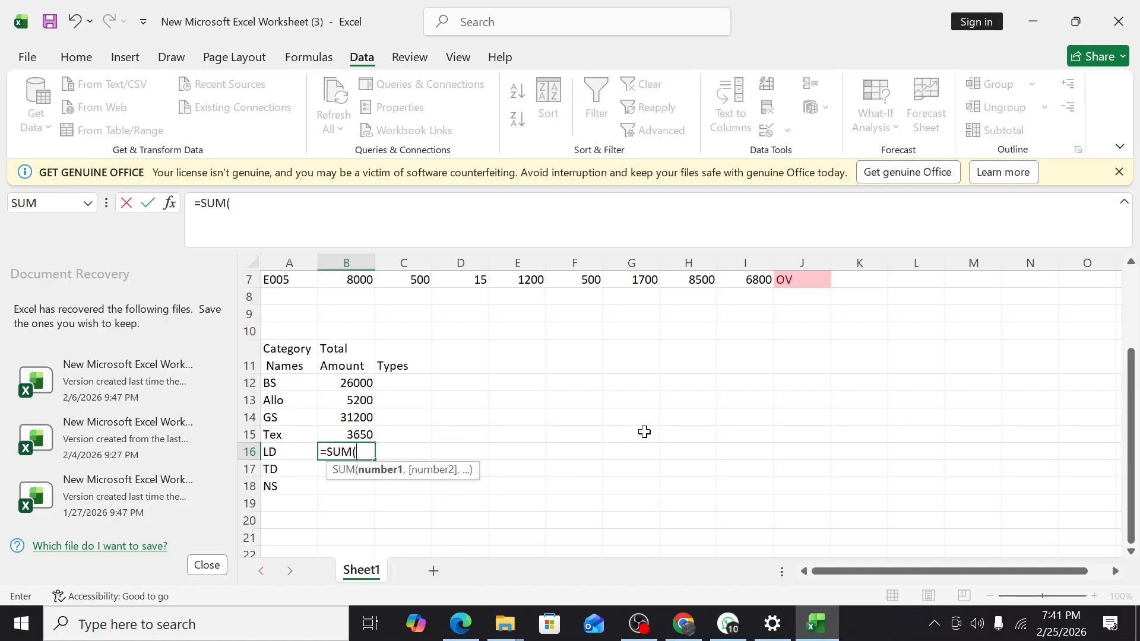
scroll(645, 433, "up", 1)
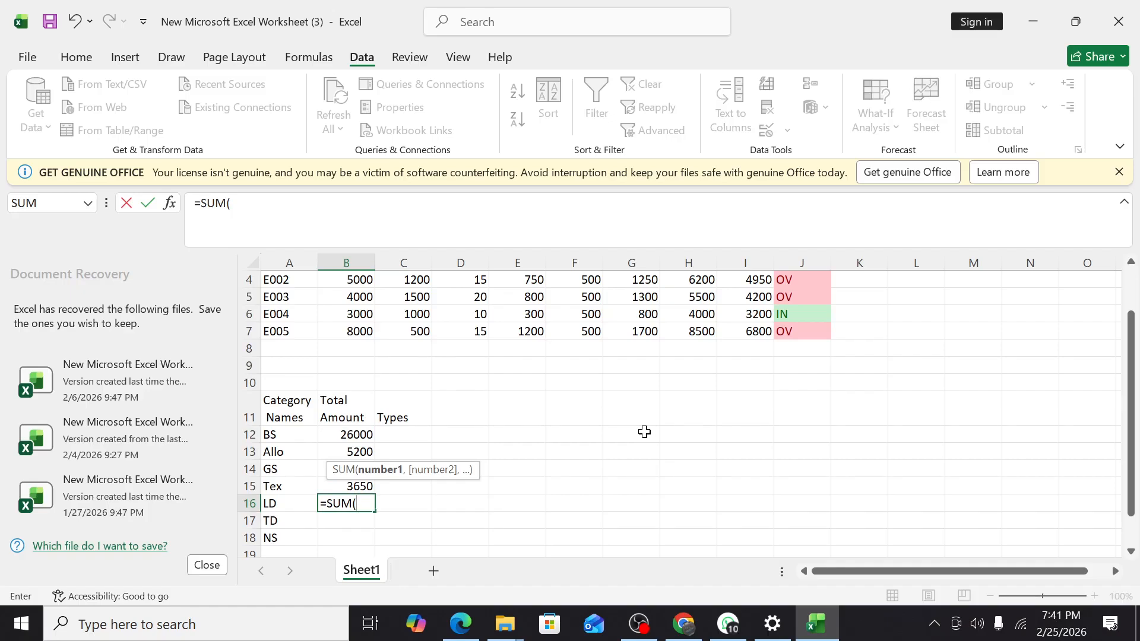
scroll(580, 450, "up", 1)
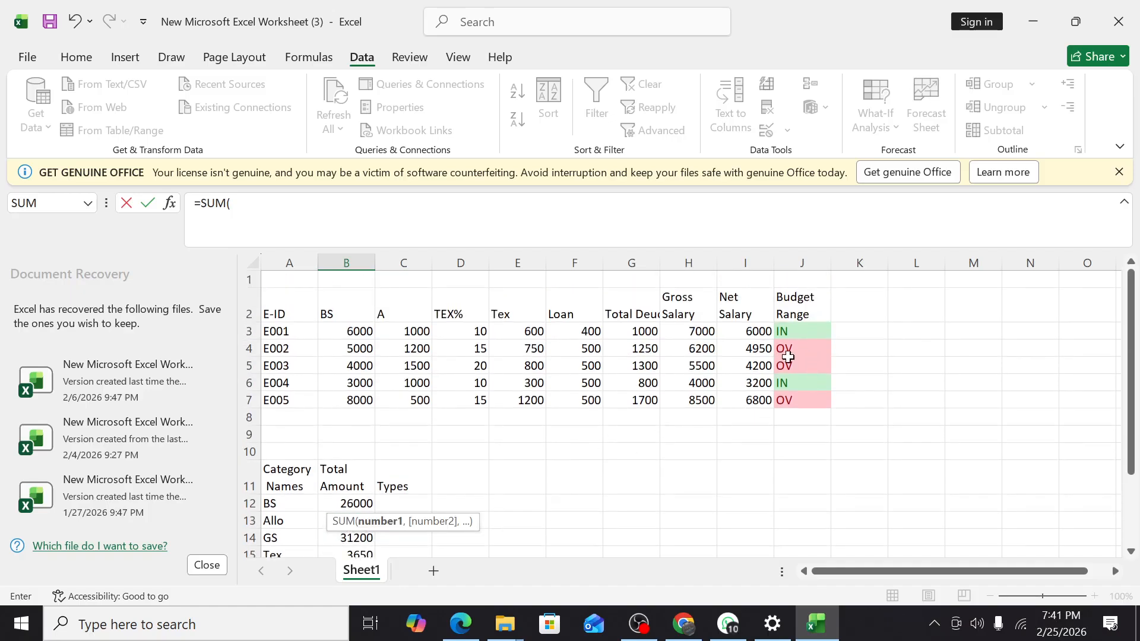
scroll(380, 499, "down", 1)
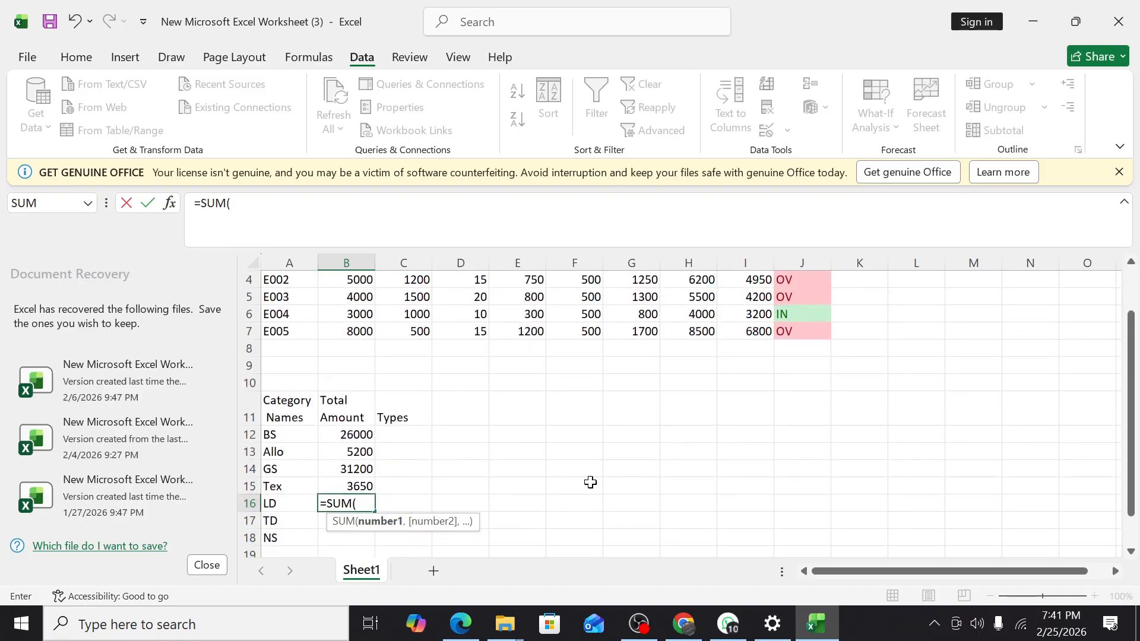
scroll(566, 373, "up", 1)
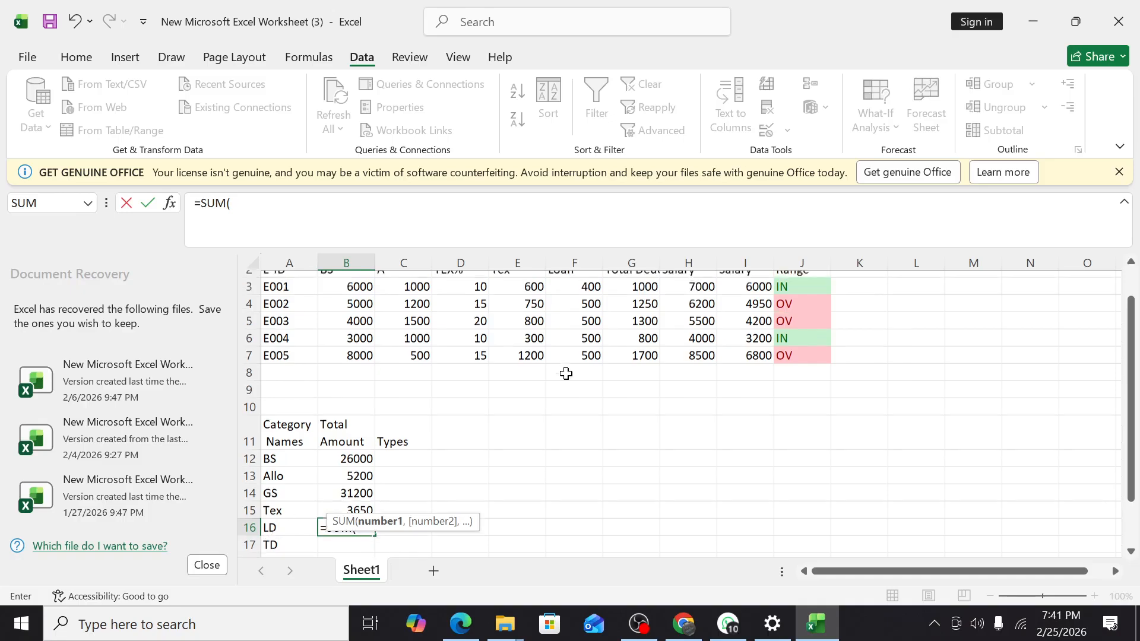
scroll(566, 374, "up", 1)
left_click_drag(579, 330, 580, 392)
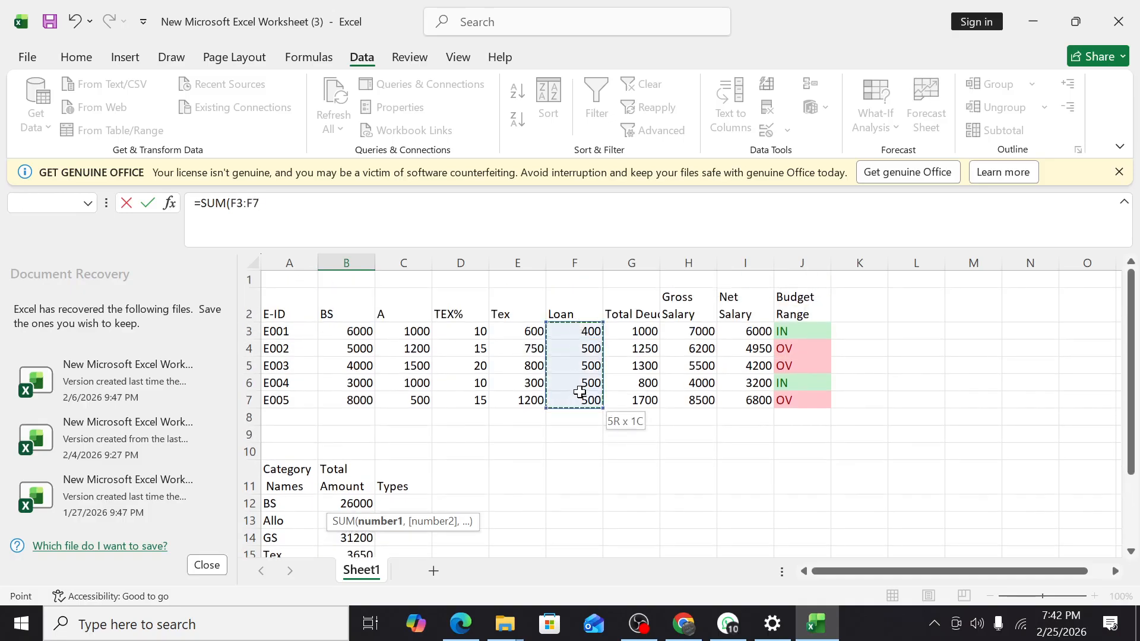
scroll(580, 392, "down", 2)
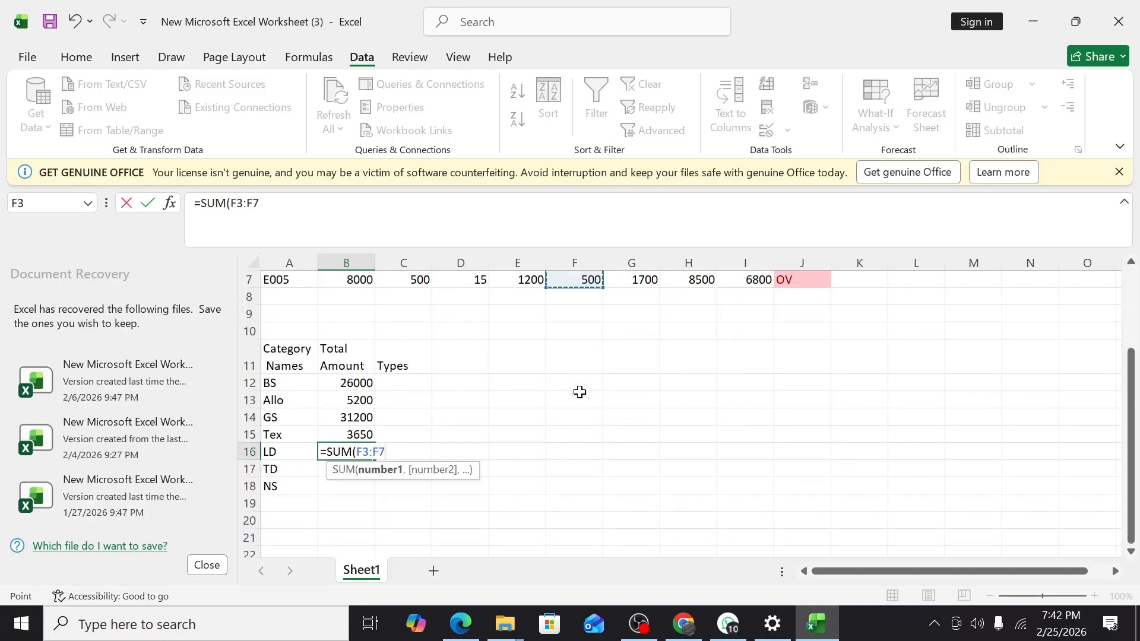
type(")")
key("Return")
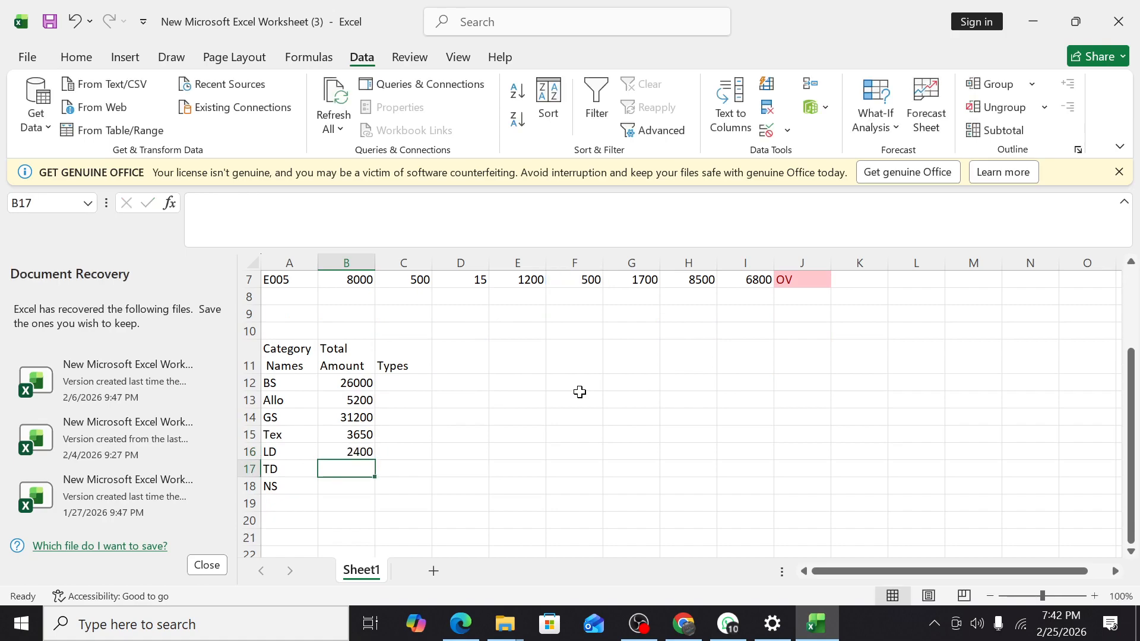
- Total the deductions for the TD category in B17 with a SUM formula over G3:G7
type("=sum")
key("Tab")
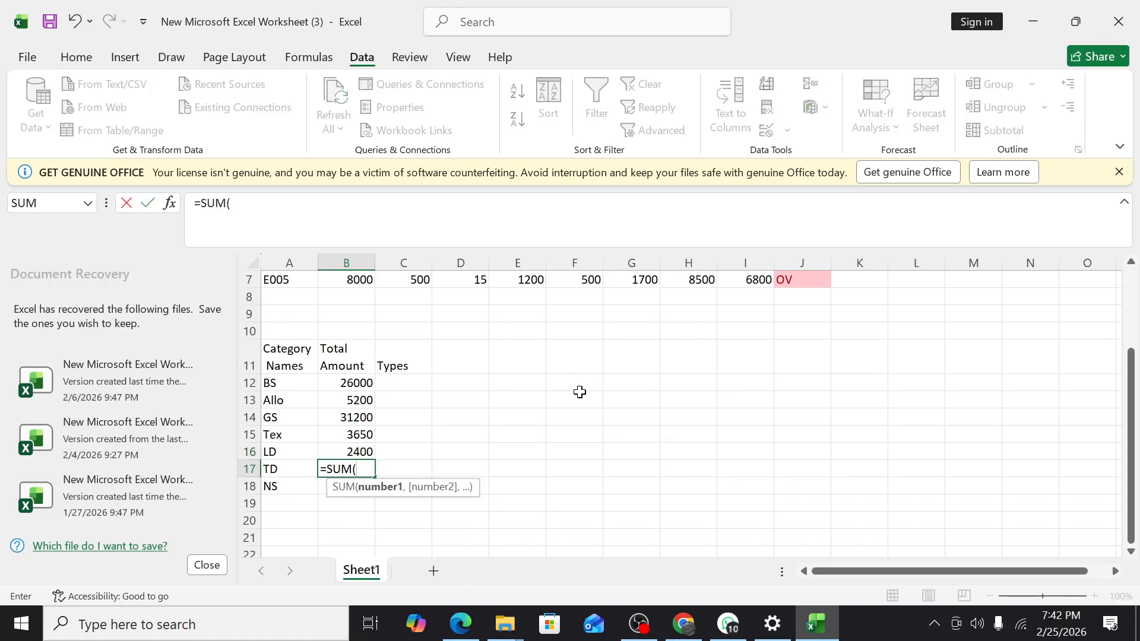
scroll(476, 402, "up", 2)
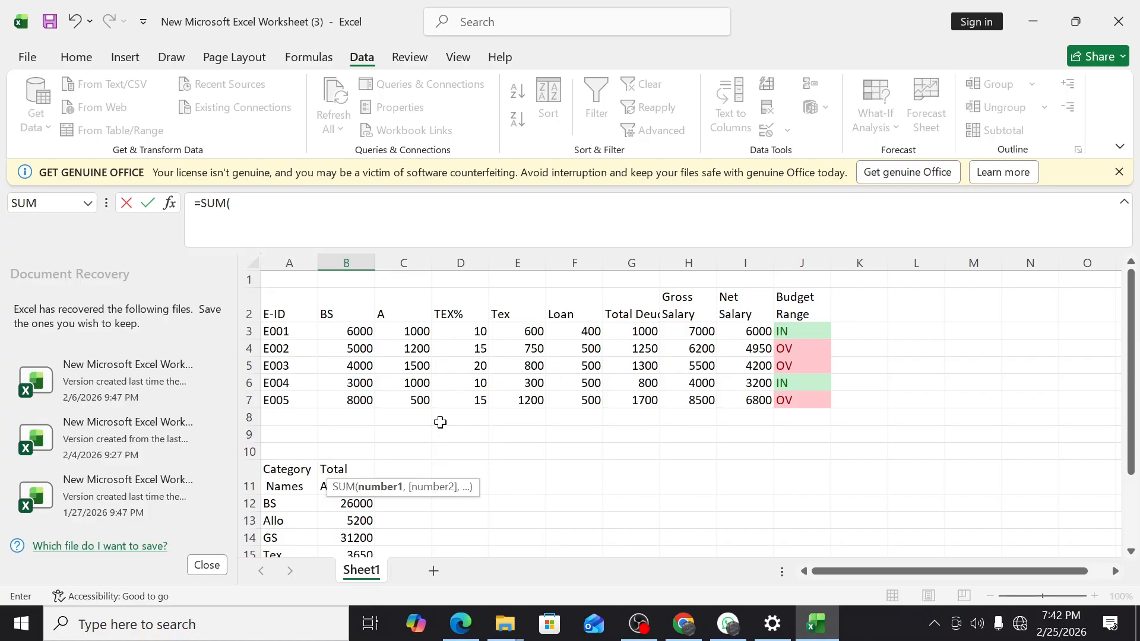
left_click_drag(620, 328, 638, 403)
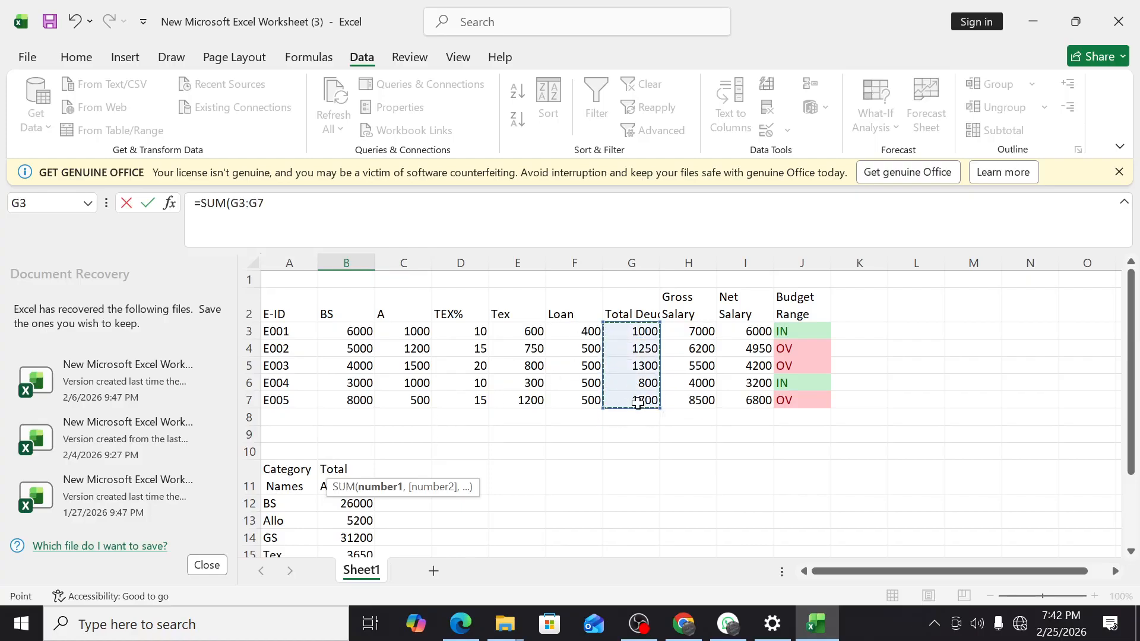
key("Return")
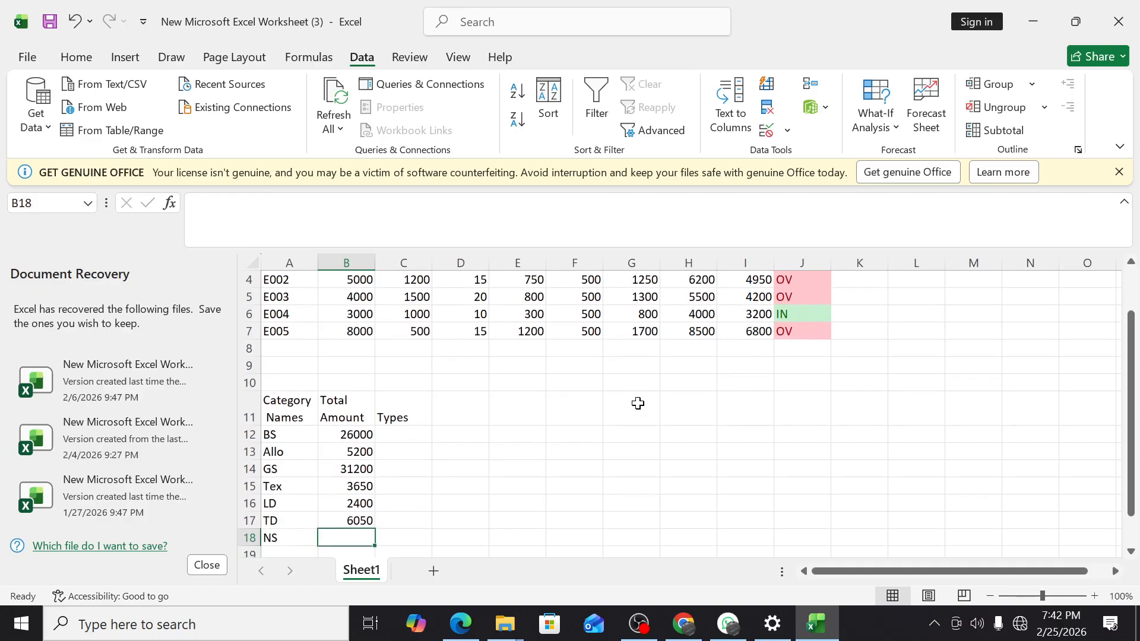
- Total the net salaries for the NS category in B18 with a SUM formula over I3:I7
type("=")
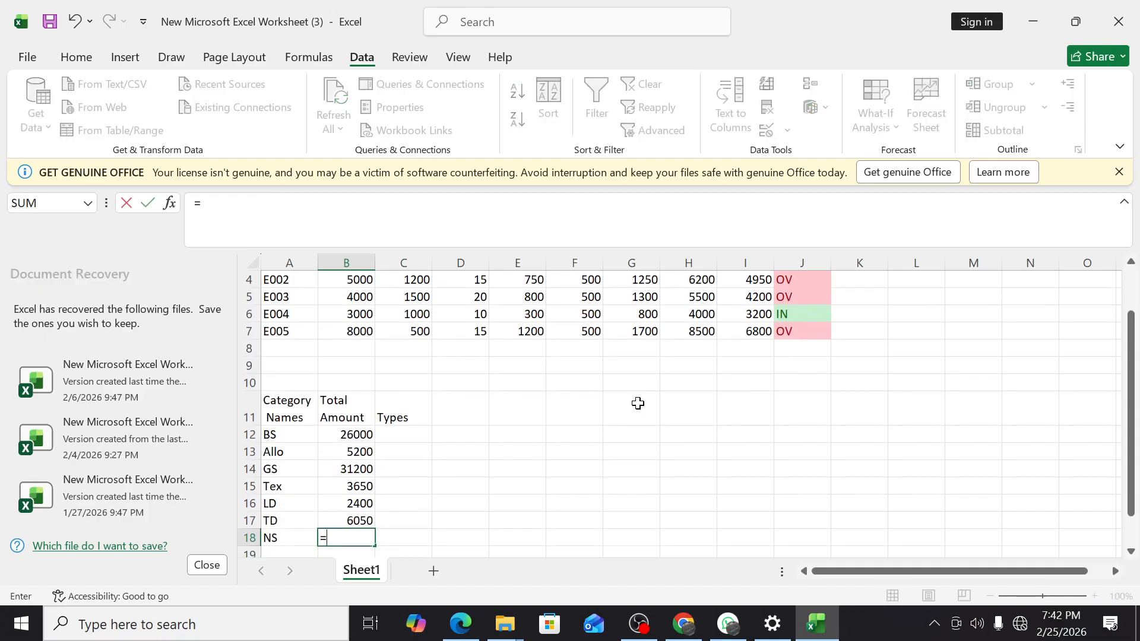
type("sum")
key("Tab")
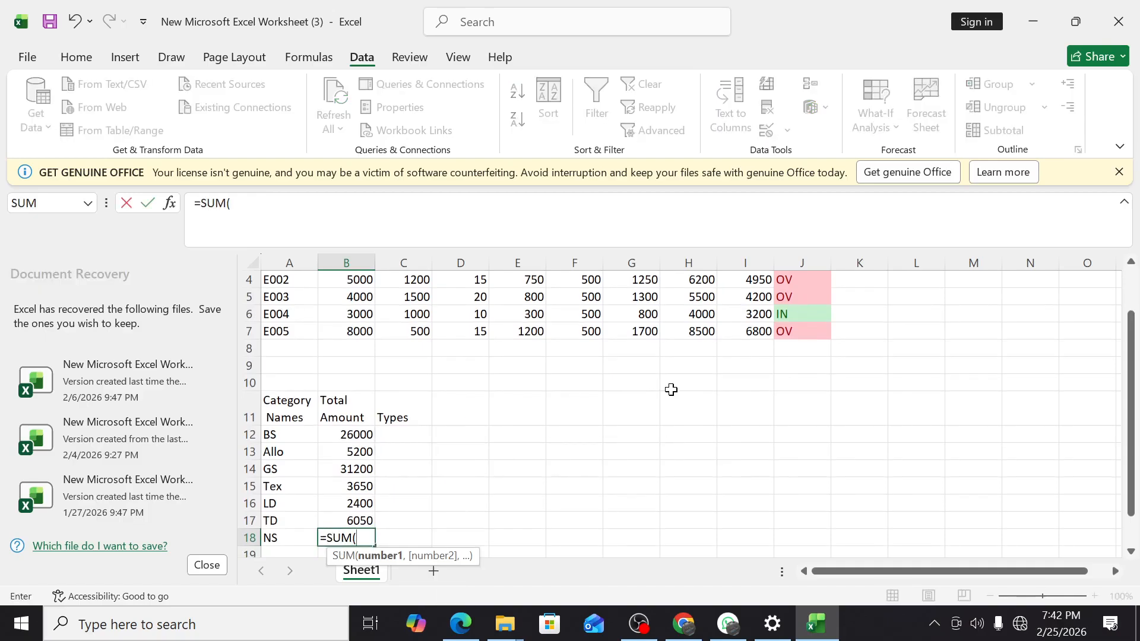
scroll(747, 385, "up", 1)
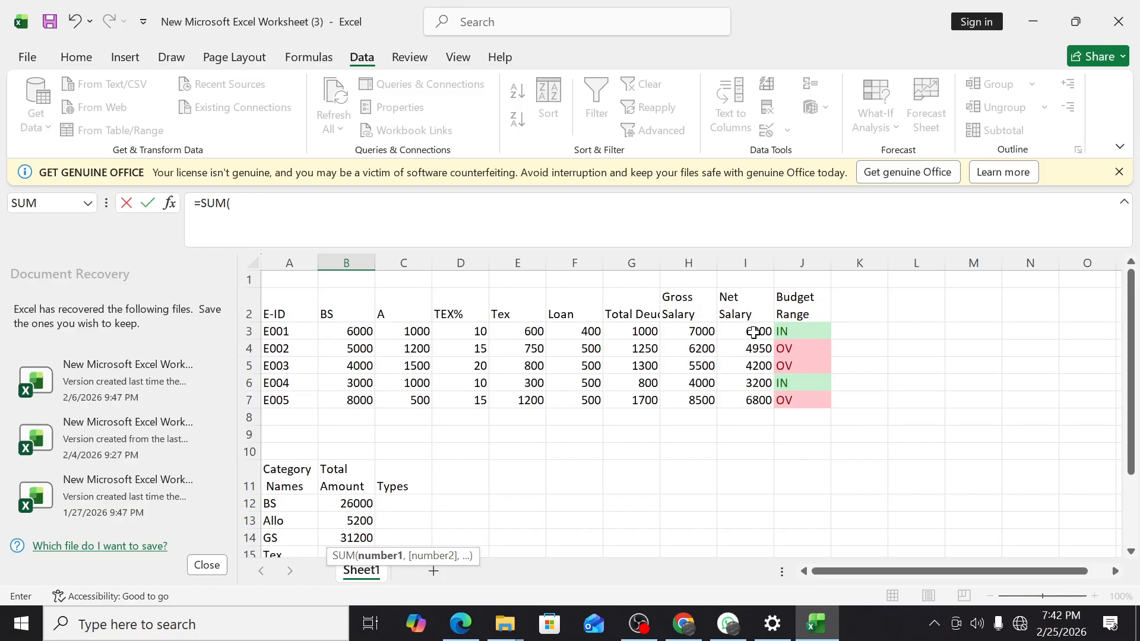
left_click_drag(754, 333, 757, 386)
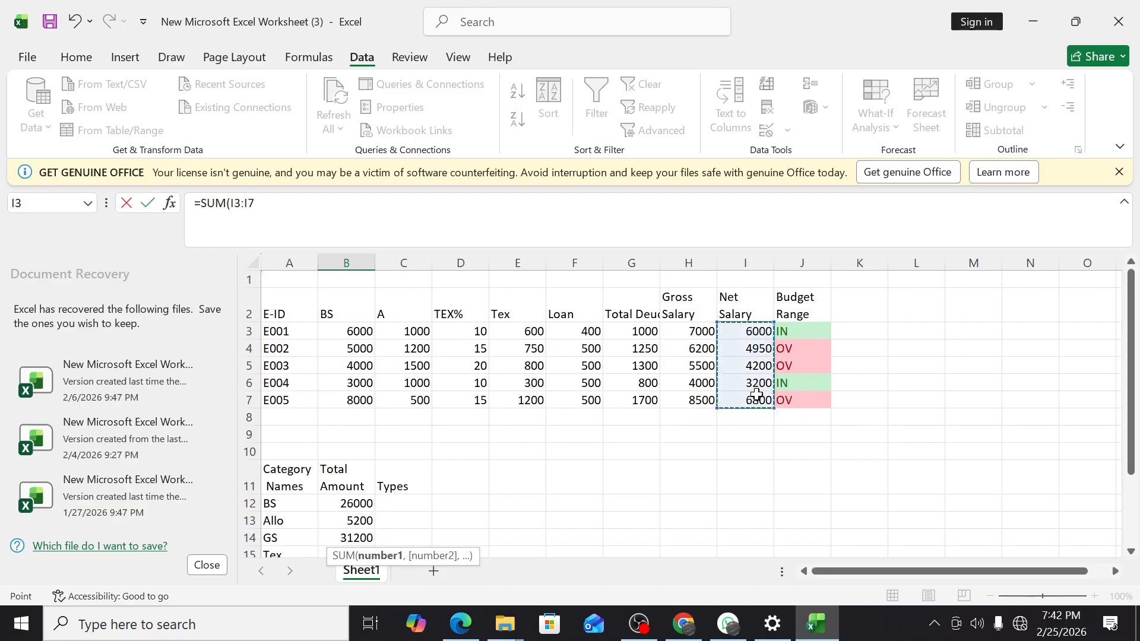
type(")")
key("Return")
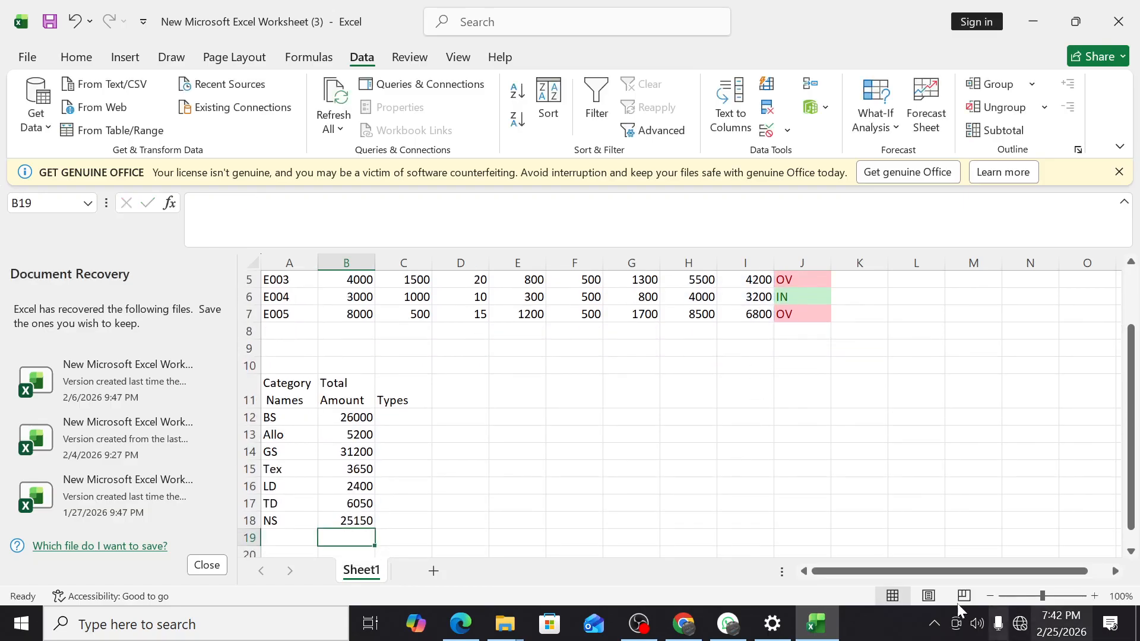
- Check the category types in the PDF exercise and start an IF formula in C12 of the Excel sheet
left_click(471, 615)
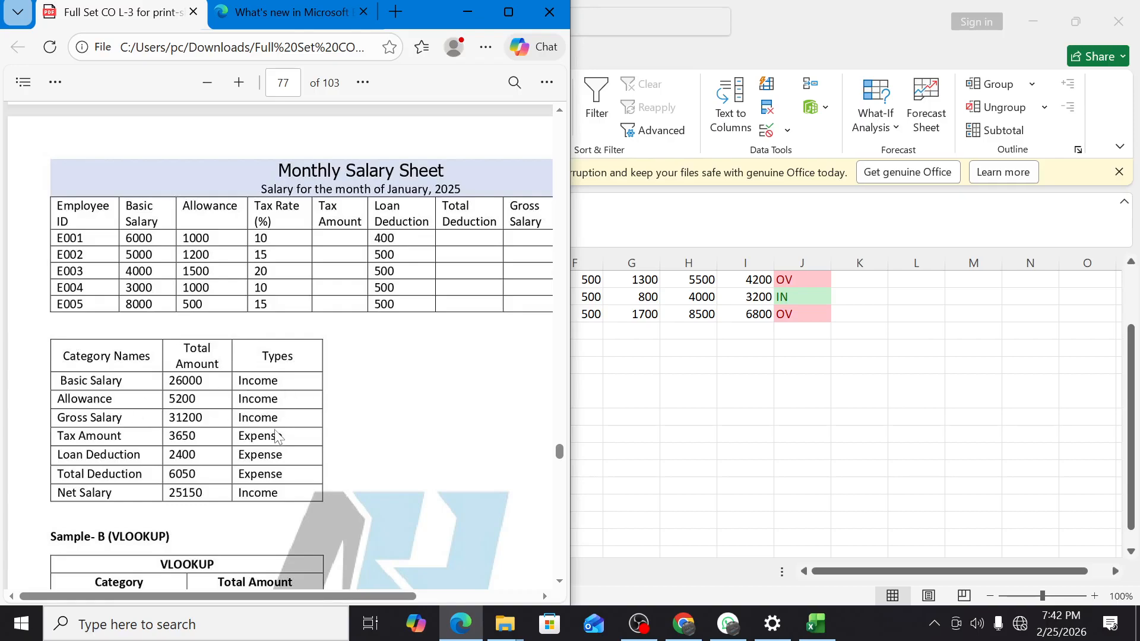
left_click(463, 16)
left_click(414, 421)
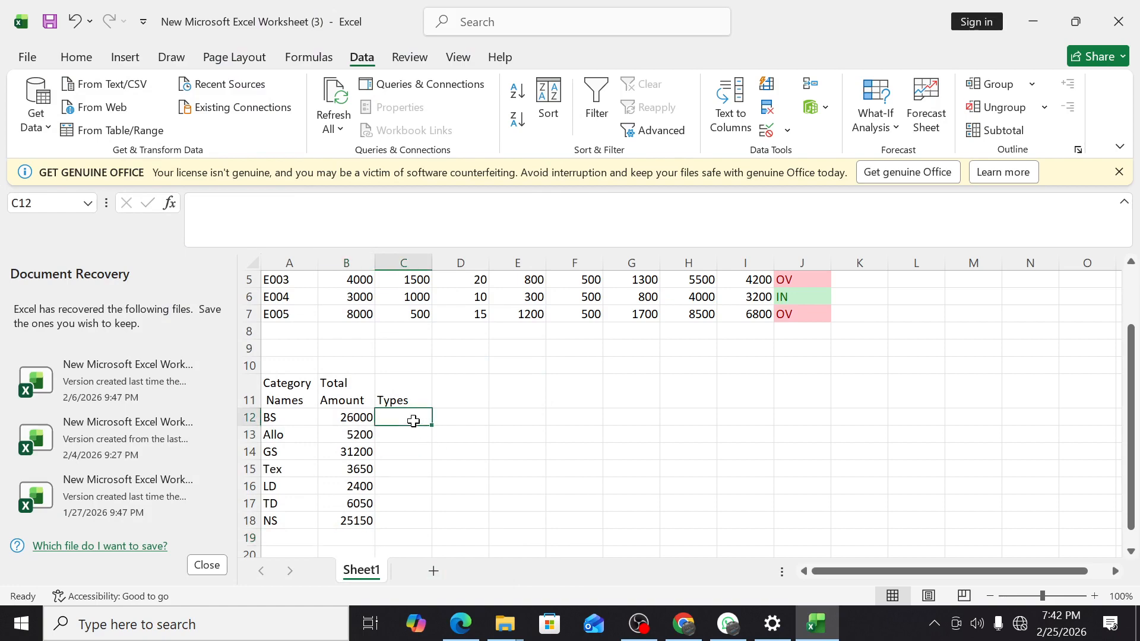
type("=if")
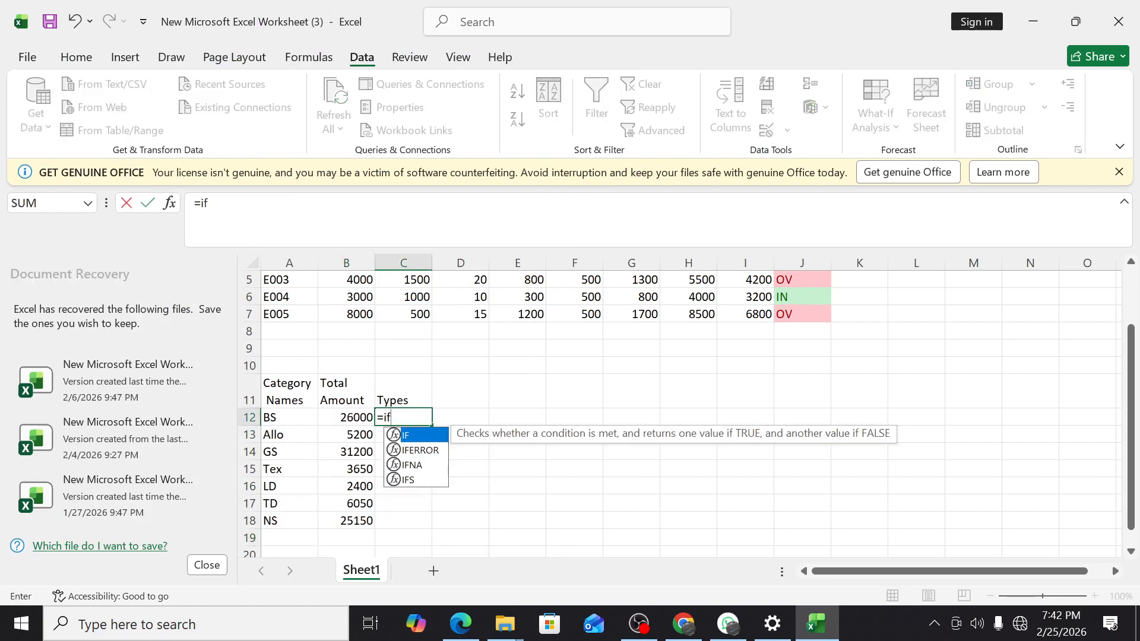
key("Tab")
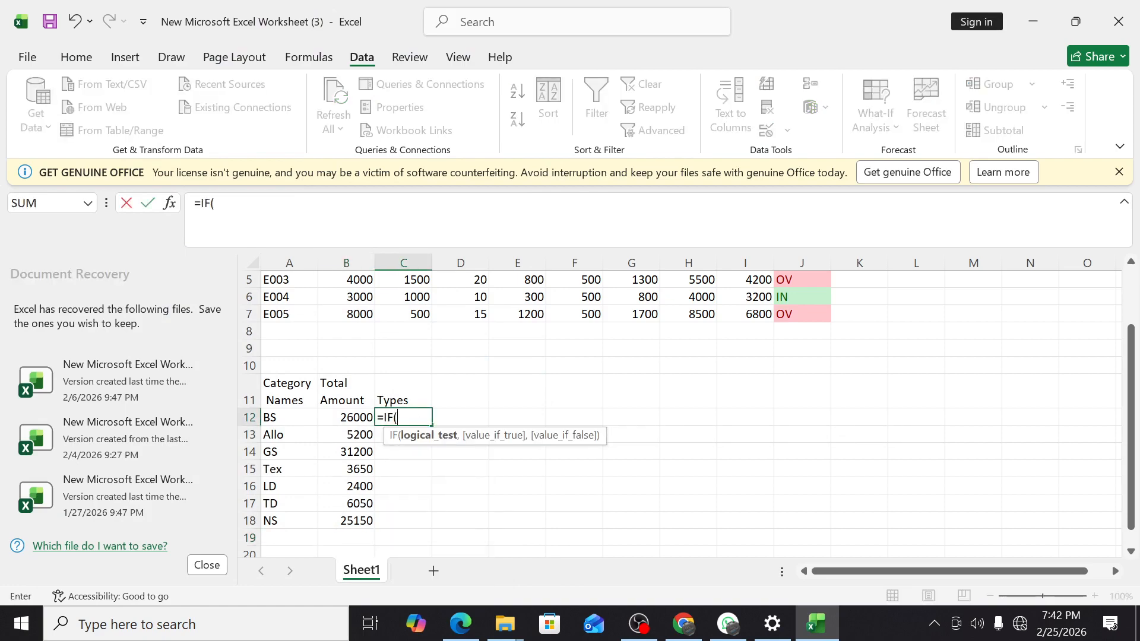
type("and")
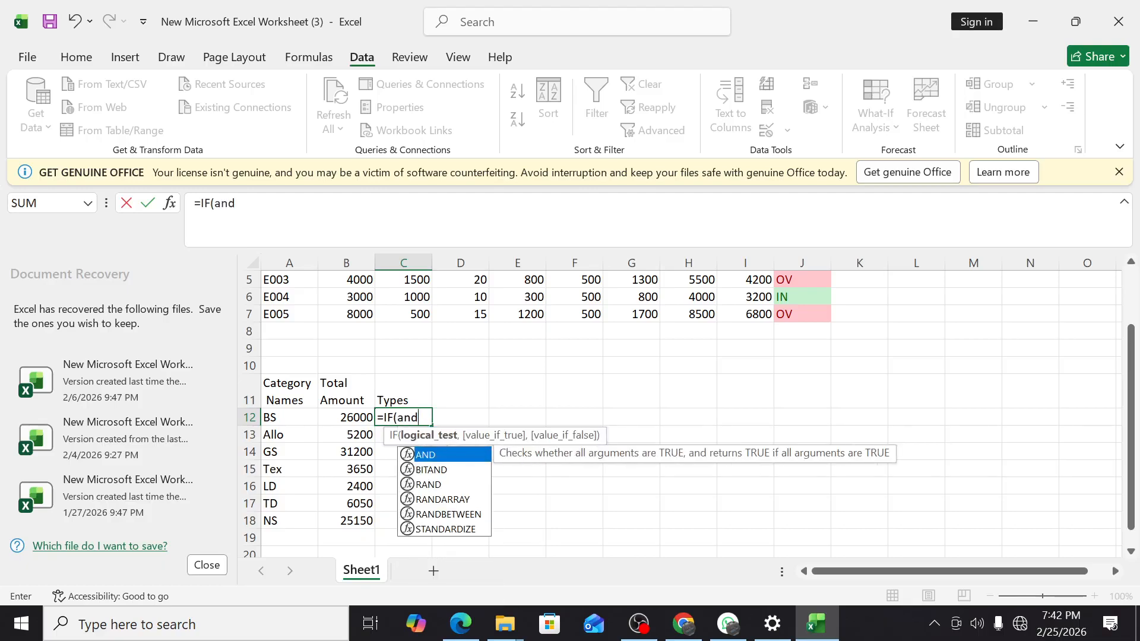
key("BackSpace")
key("BackSpace")
key("BackSpace")
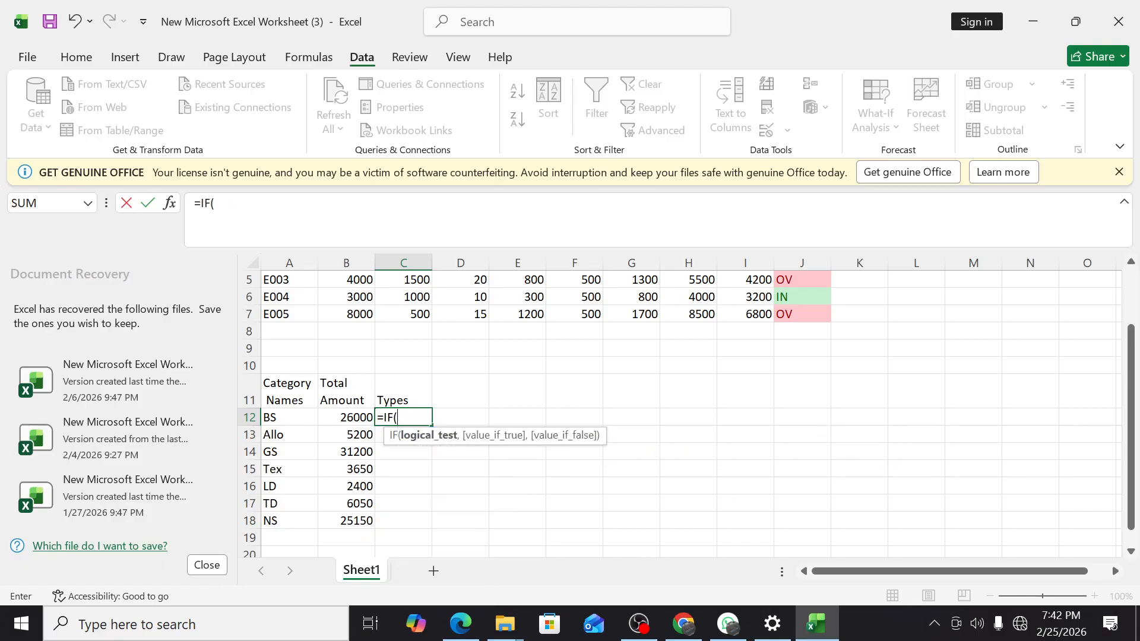
type("an")
key("Tab")
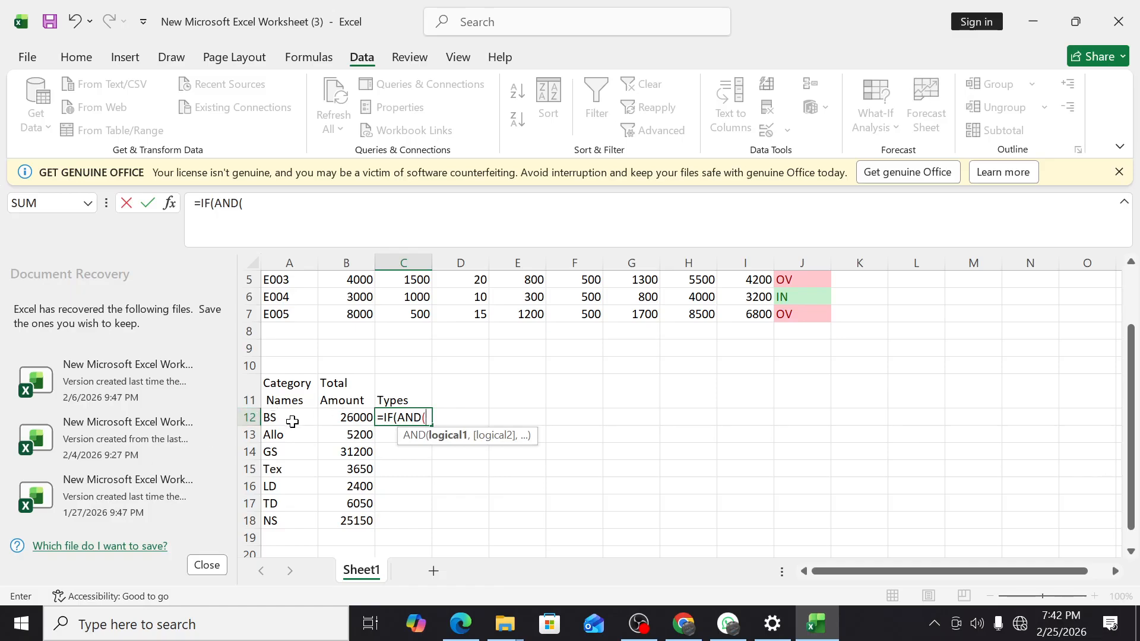
key("BackSpace")
key("BackSpace")
key("BackSpace")
key("BackSpace")
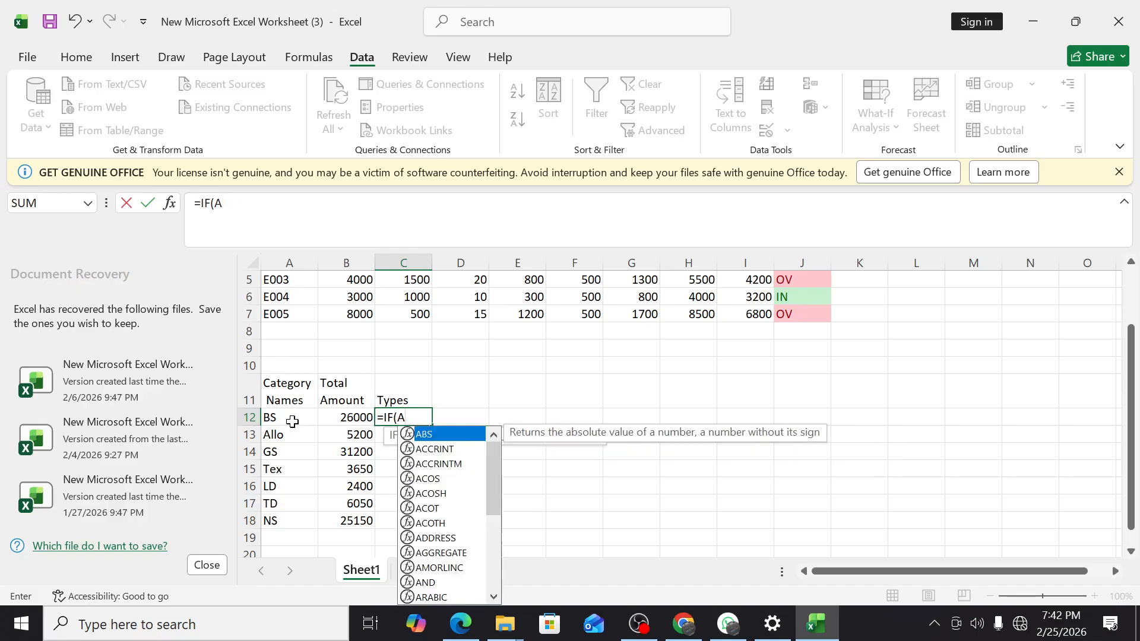
- Nest an OR function as the IF formula's logical test, with A12="bs" as its first condition
type("or")
key("Tab")
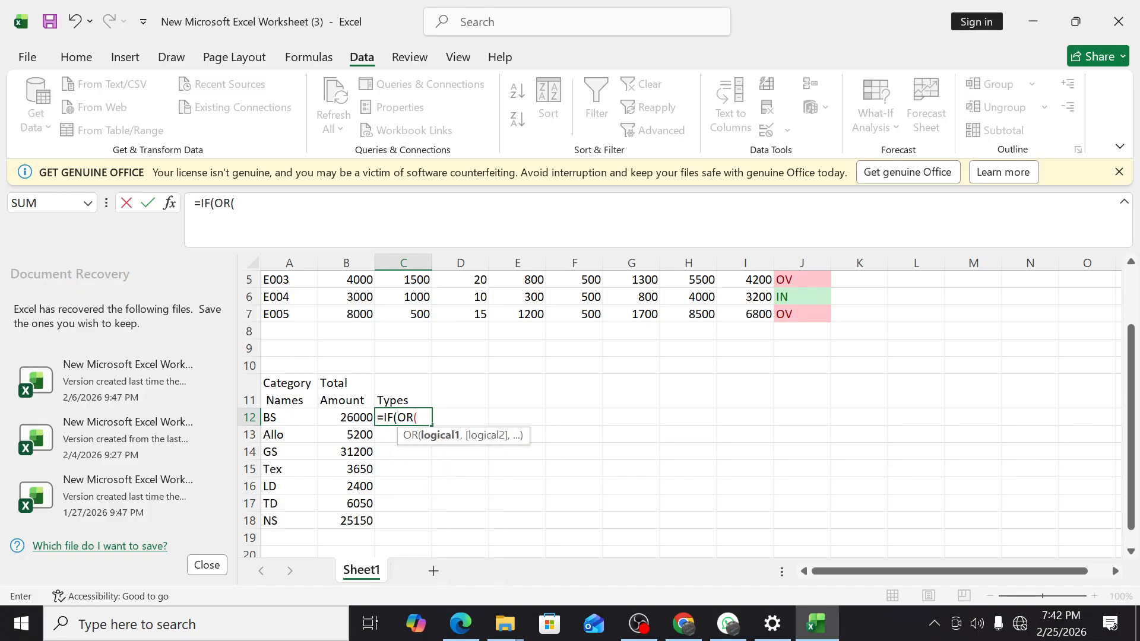
left_click(295, 419)
type("=")
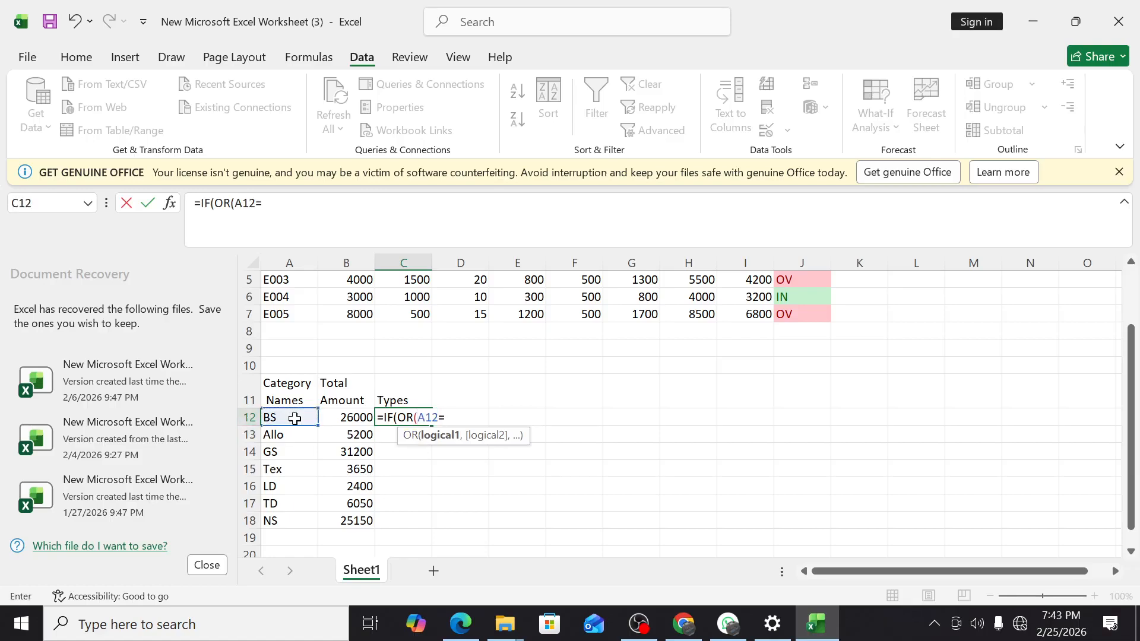
type("B")
key("BackSpace")
type("B")
key("BackSpace")
type("\"bd\",")
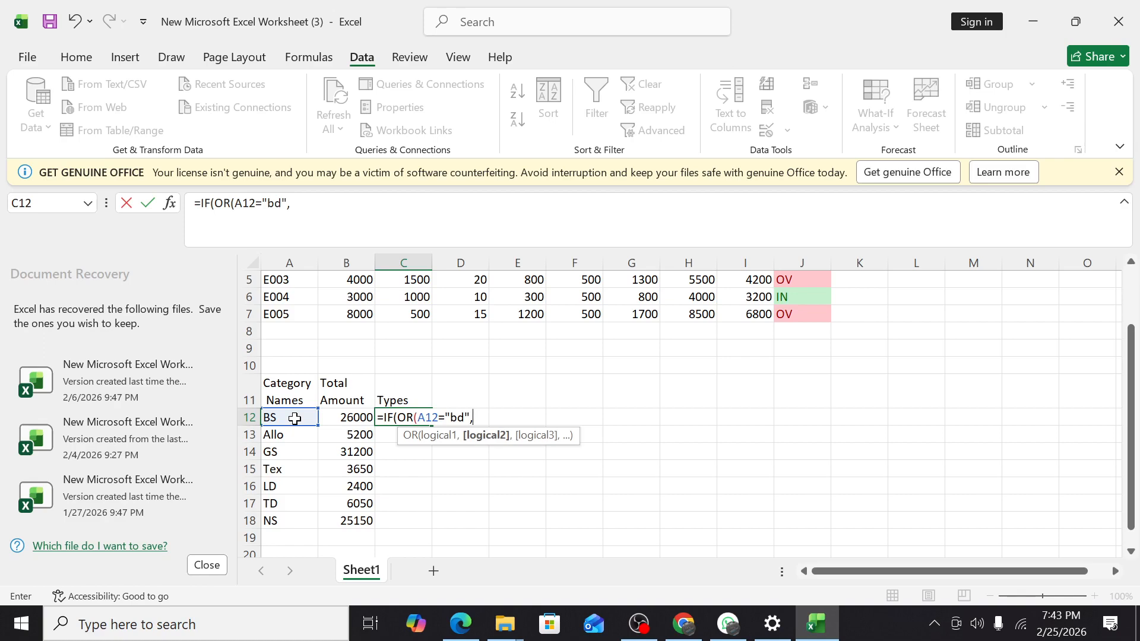
key("BackSpace")
key("BackSpace")
key("BackSpace")
type("s")
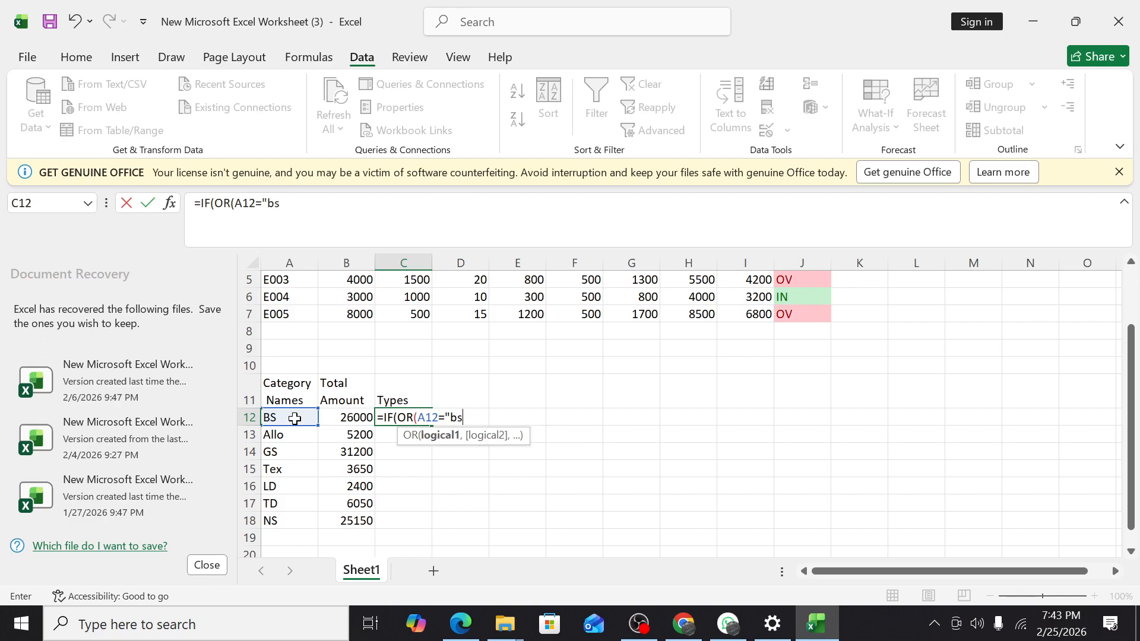
type("\",")
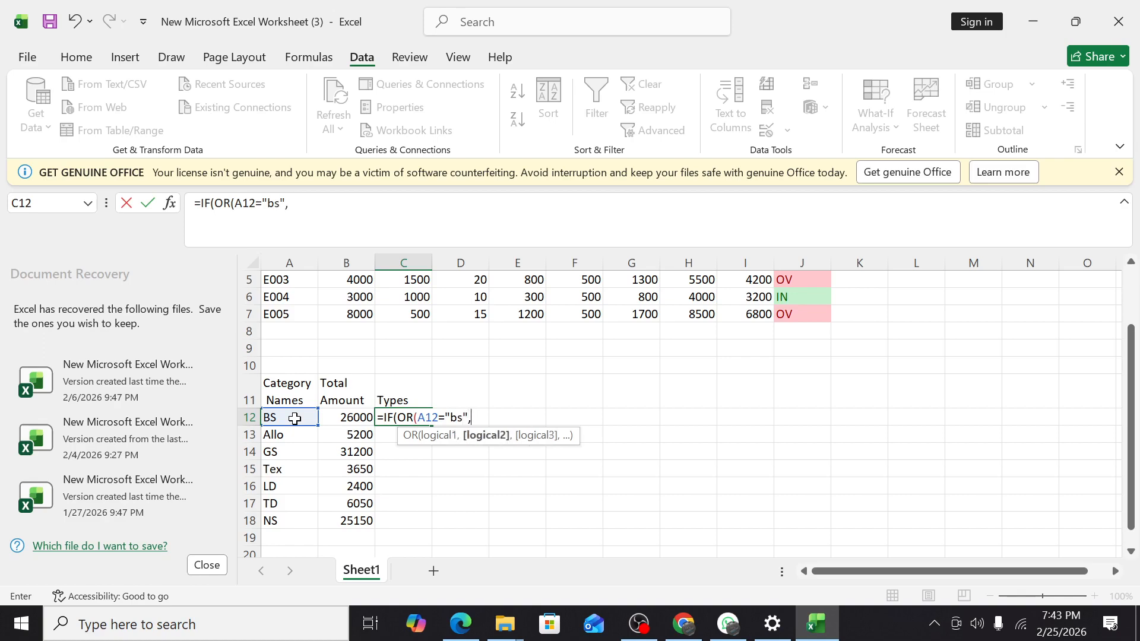
- Add A12="Allo" as the second condition of the OR test in C12
left_click(295, 418)
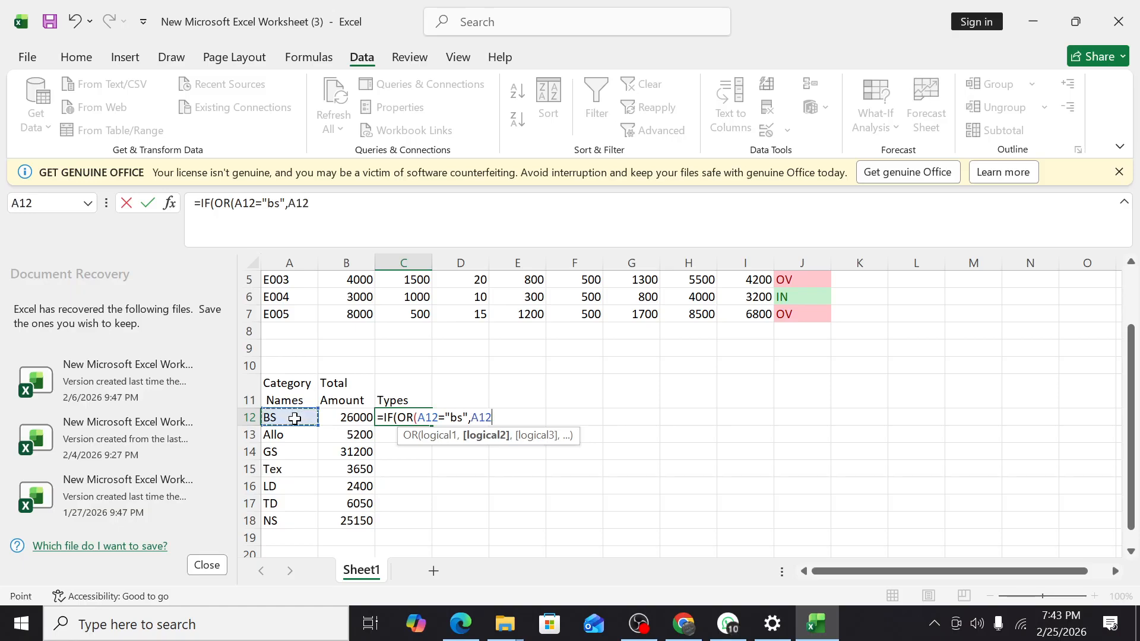
type("=\"Allo")
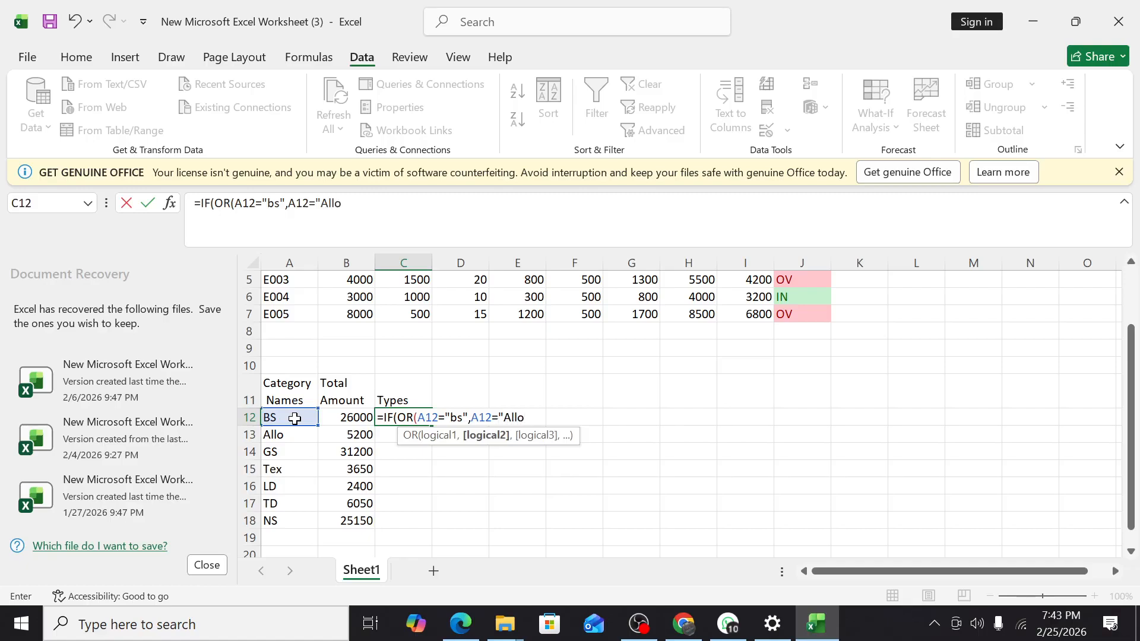
type("\",")
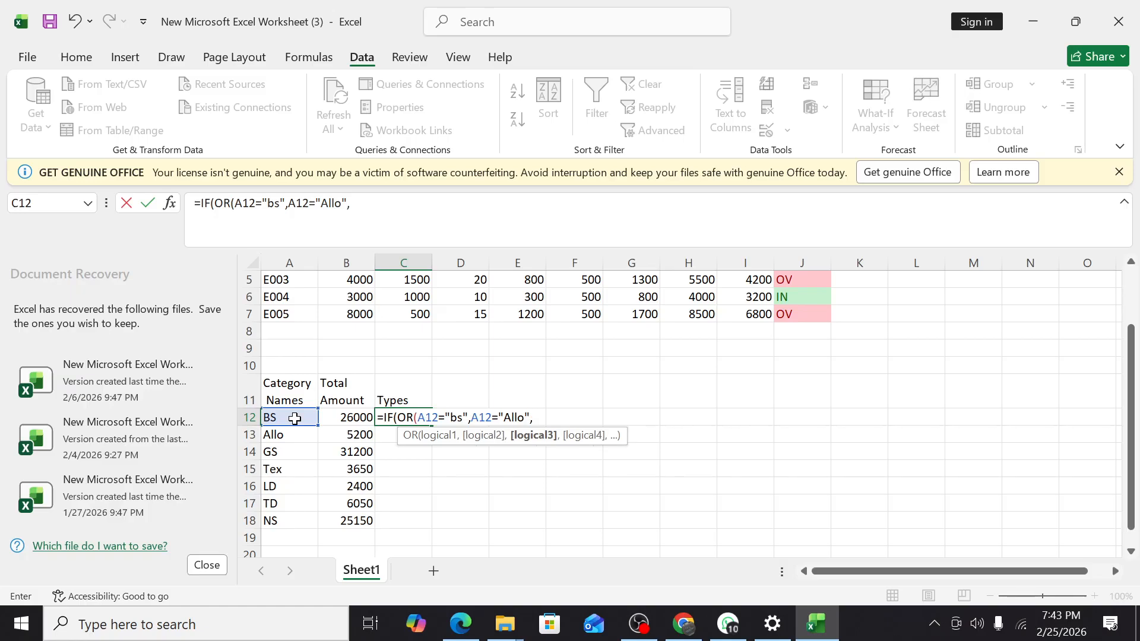
type("if")
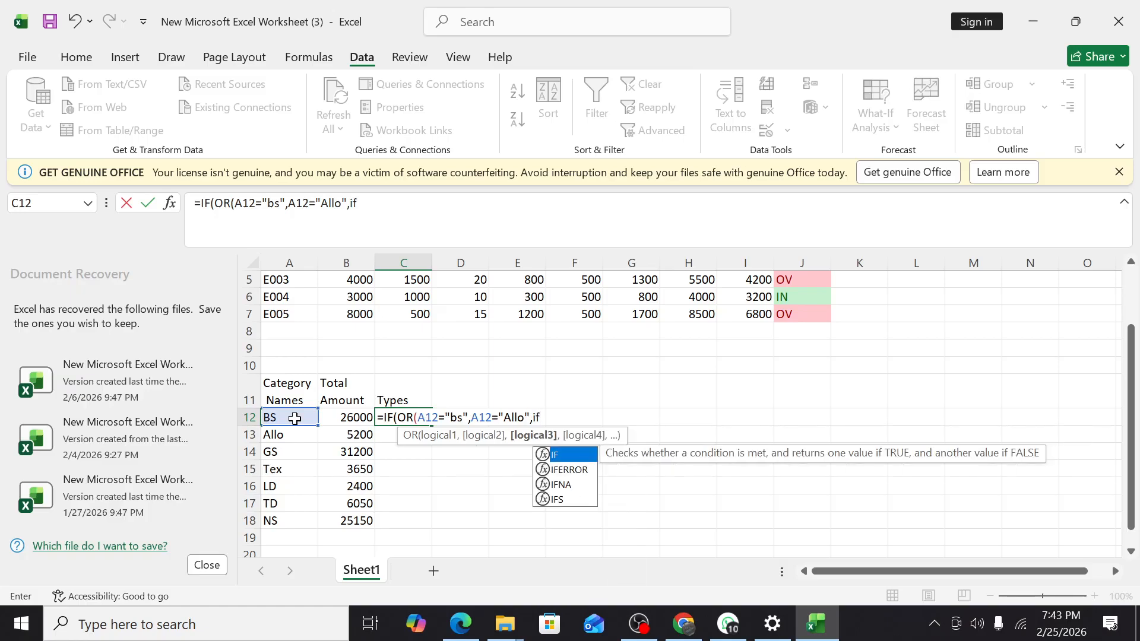
key("BackSpace")
key("BackSpace")
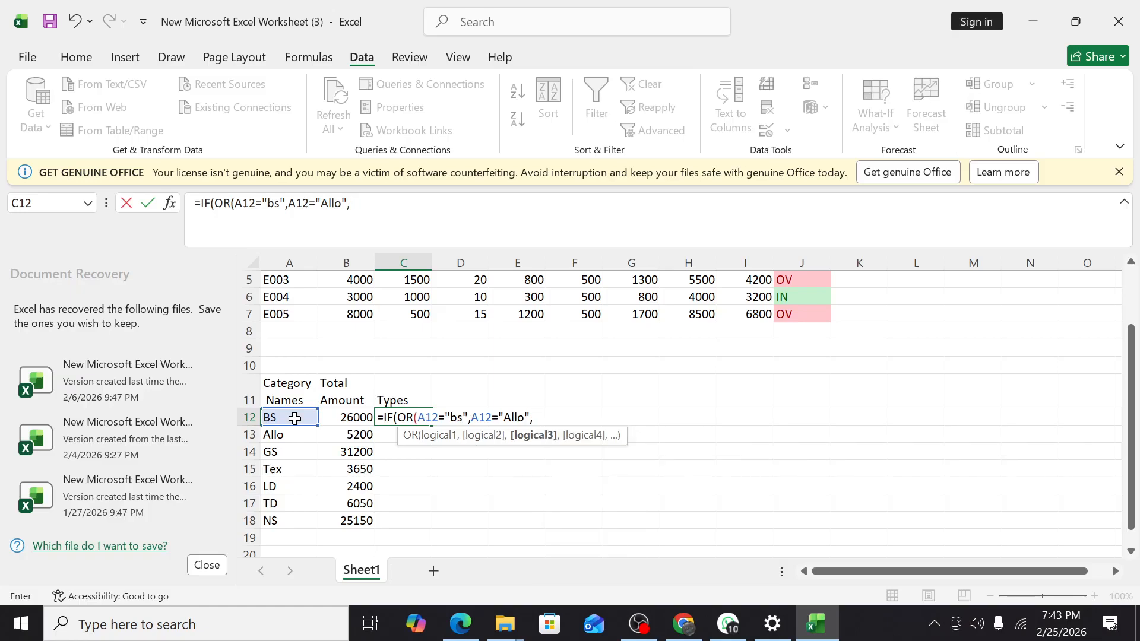
- Add the conditions A12="Gs" and A12="NS" to the OR test in C12 and close its bracket
left_click(295, 419)
type("=")
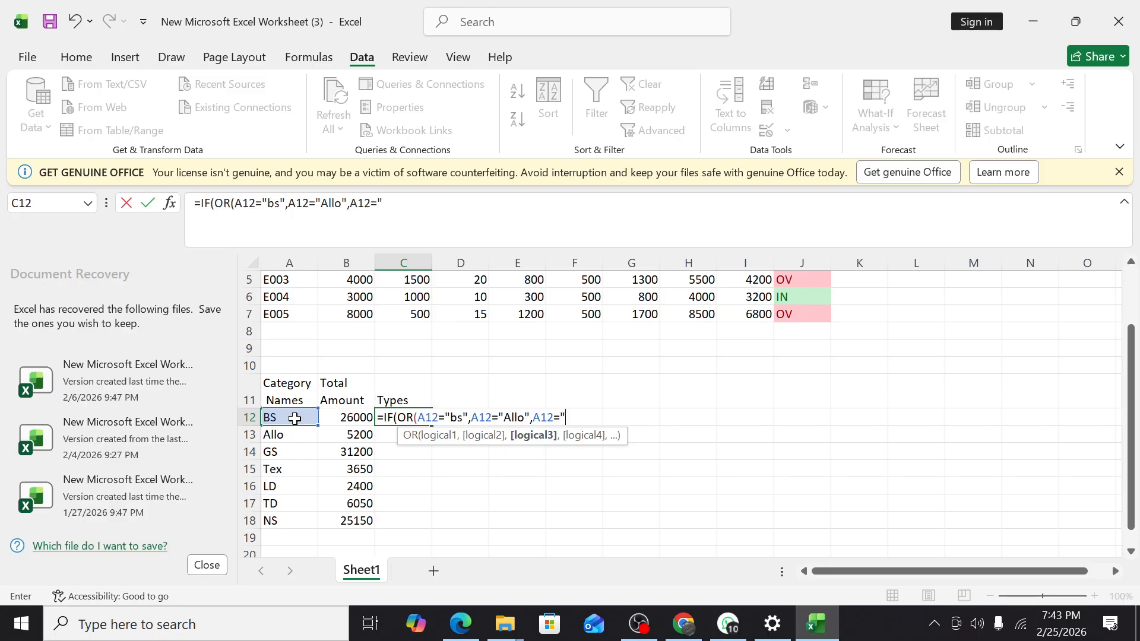
type("\"Gs\",")
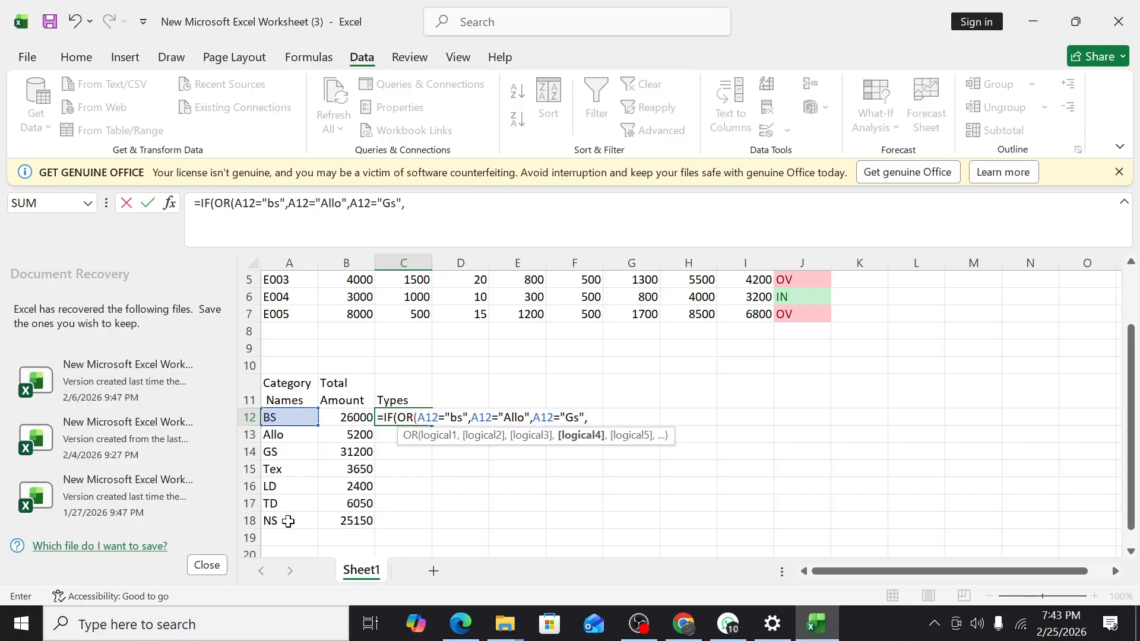
left_click(287, 418)
type("=")
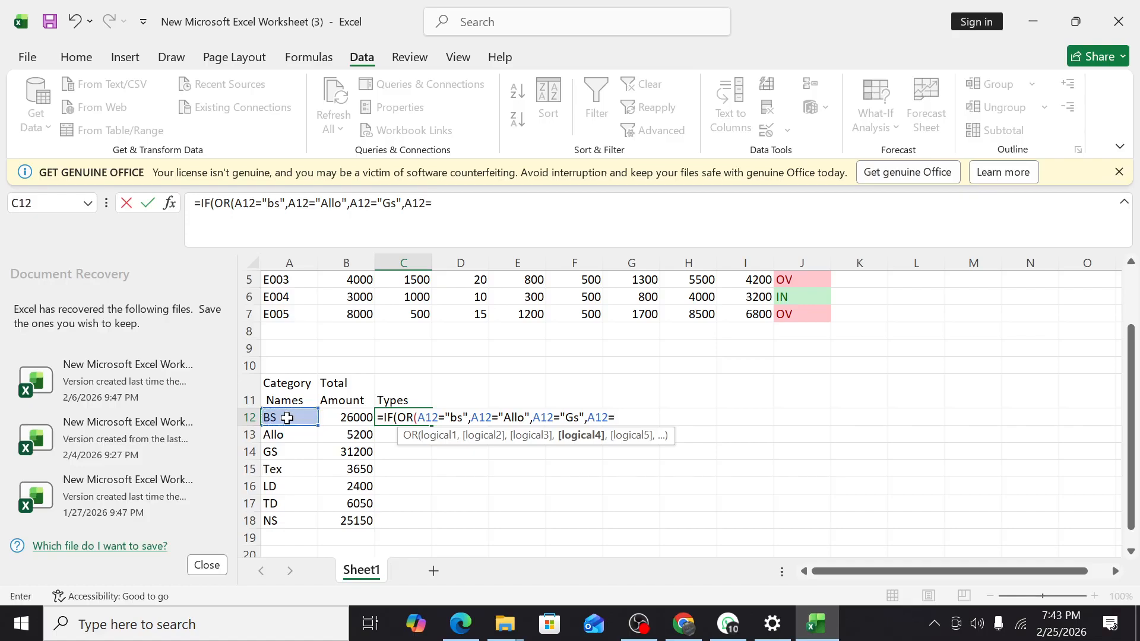
type("\"NS\")")
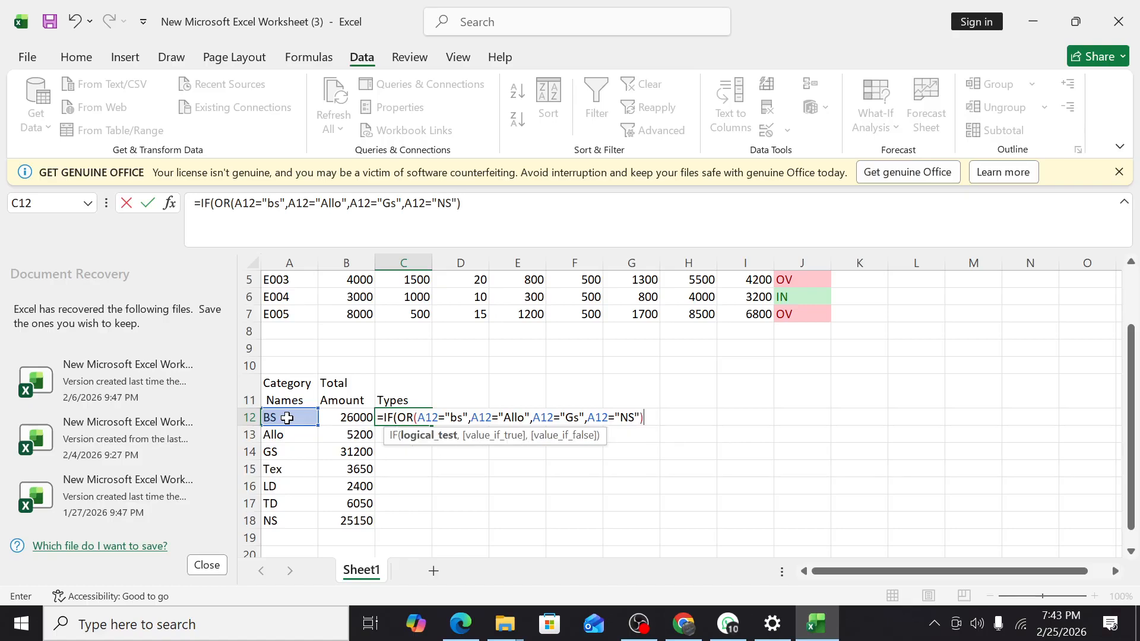
- Complete the IF formula in C12 with "Income" as the value if true and "Expense" as the value if false
type(",")
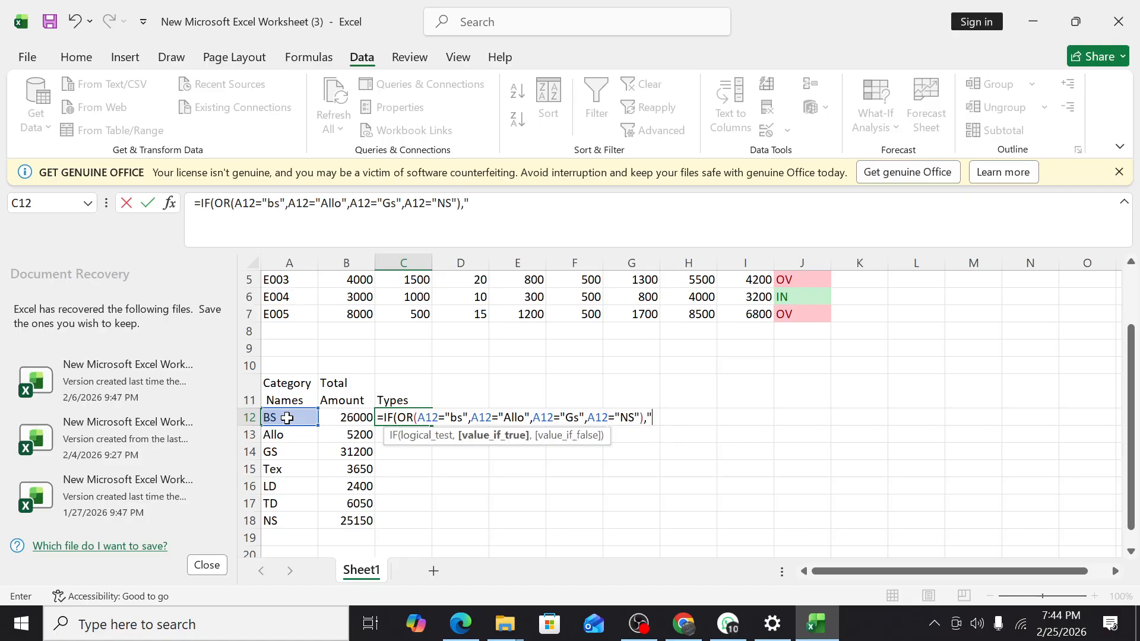
type("\"Income\",Ex")
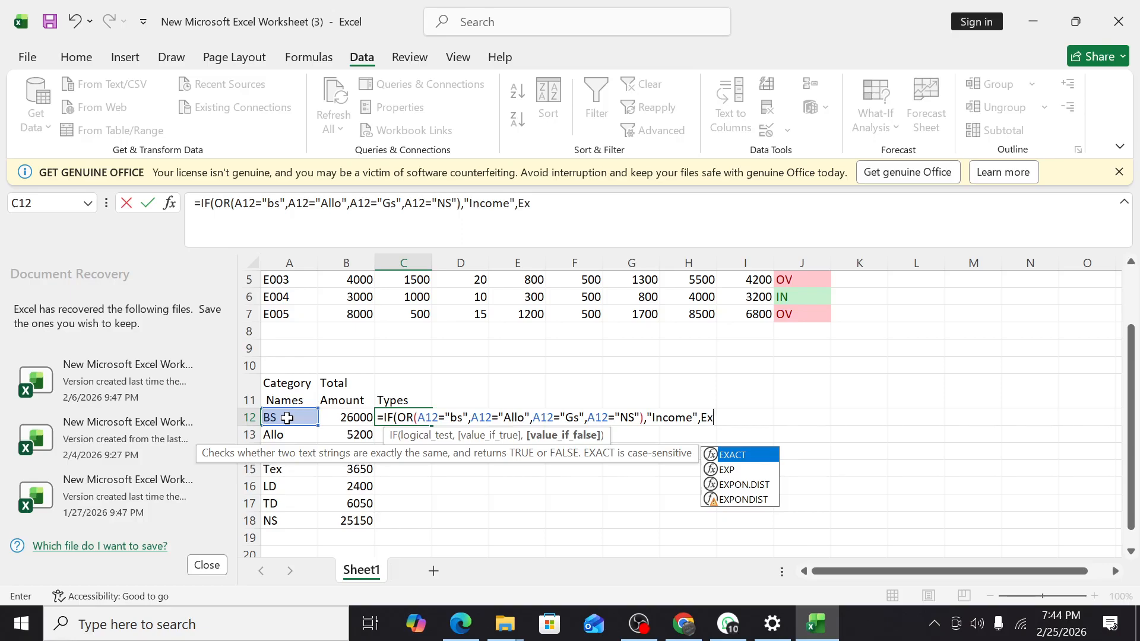
key("BackSpace")
key("BackSpace")
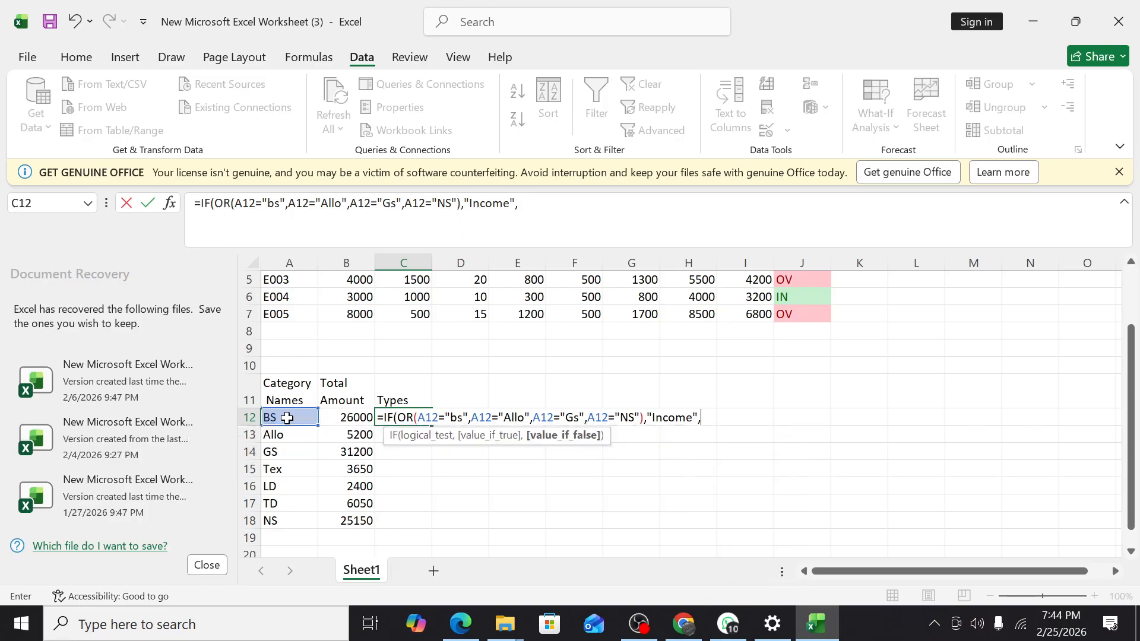
type("\"Expense")
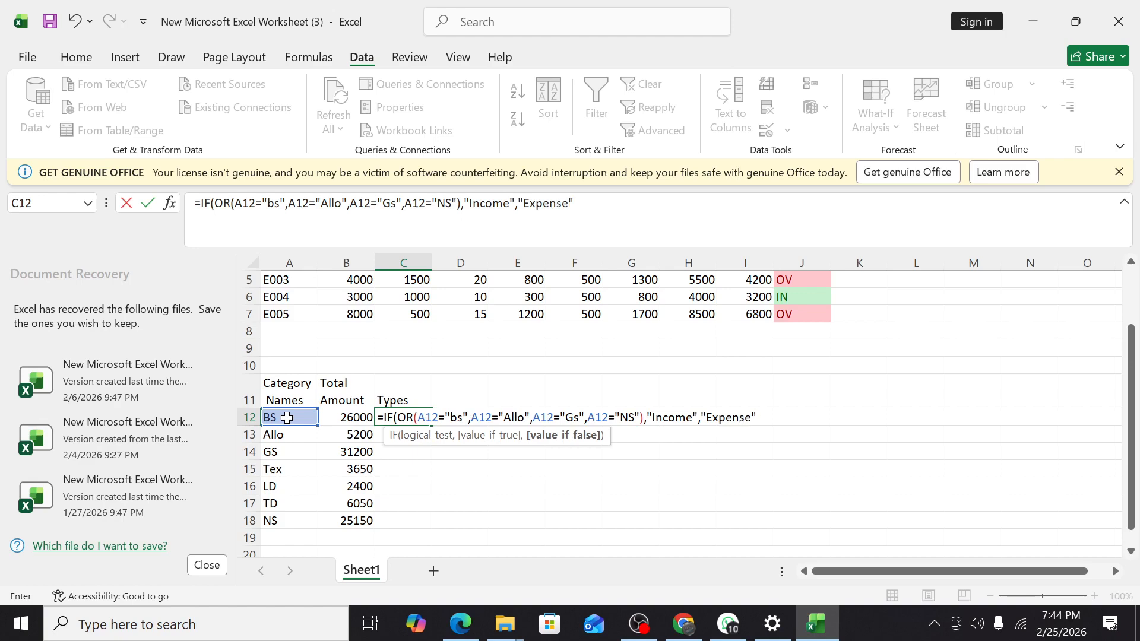
type("\")")
key("Return")
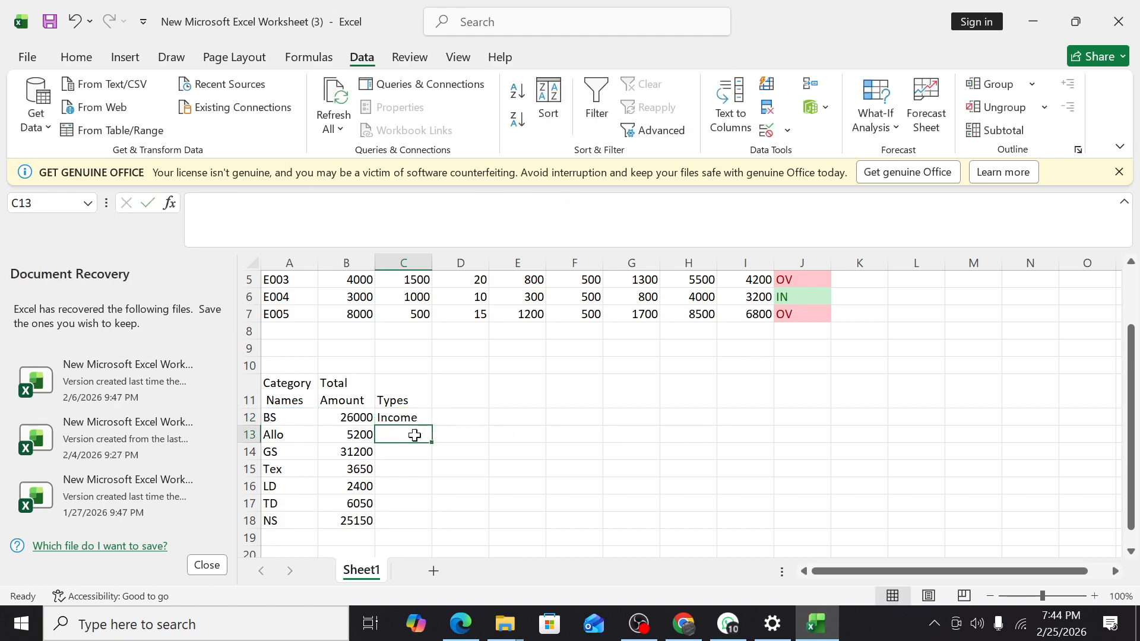
- Fill the Types formula from C12 down through C18
left_click(407, 418)
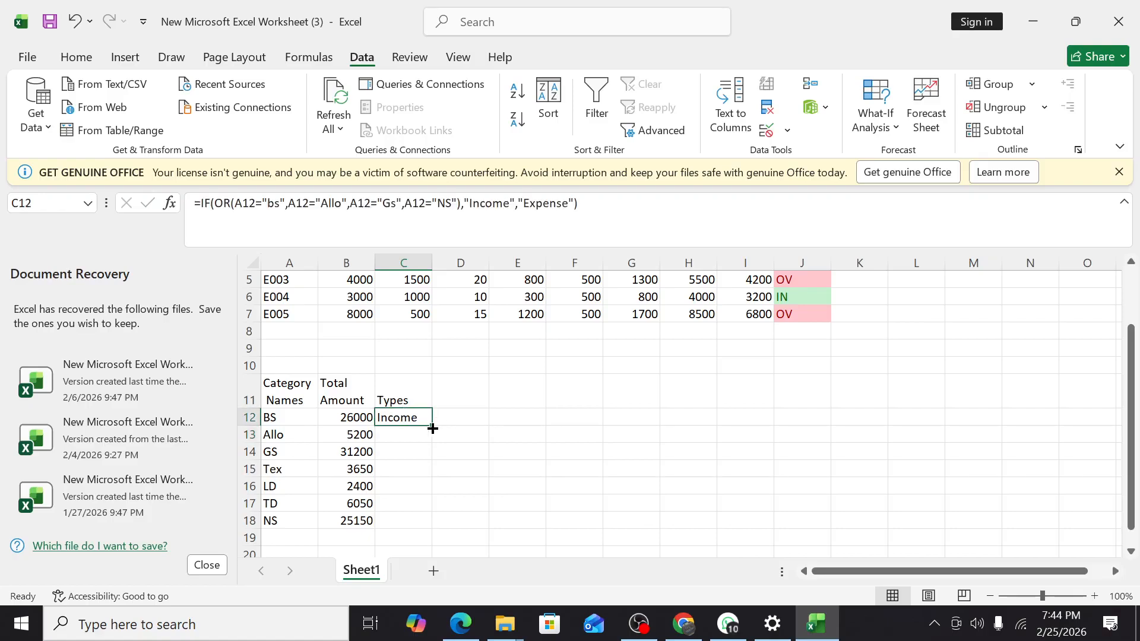
left_click_drag(432, 428, 433, 526)
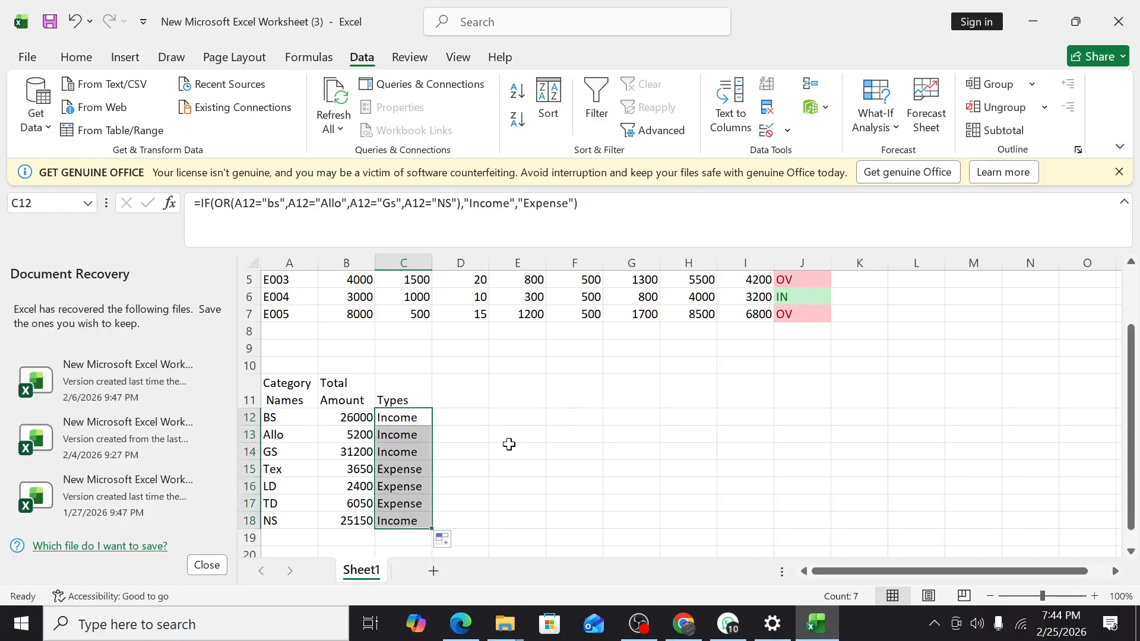
left_click(561, 428)
scroll(561, 428, "down", 3)
scroll(493, 428, "up", 2)
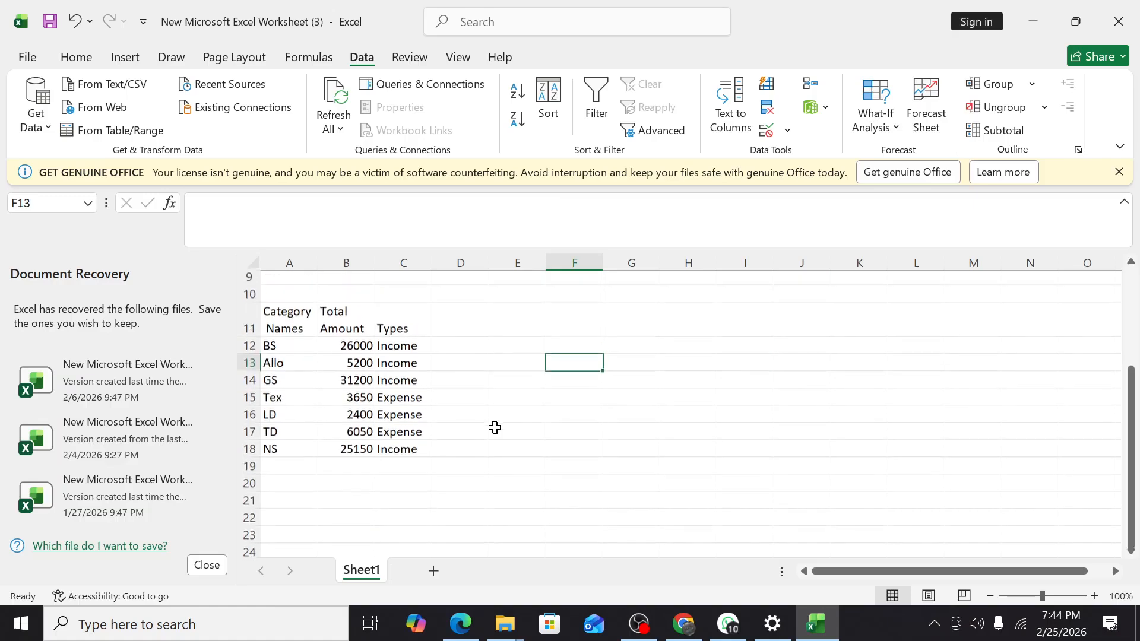
scroll(495, 428, "up", 1)
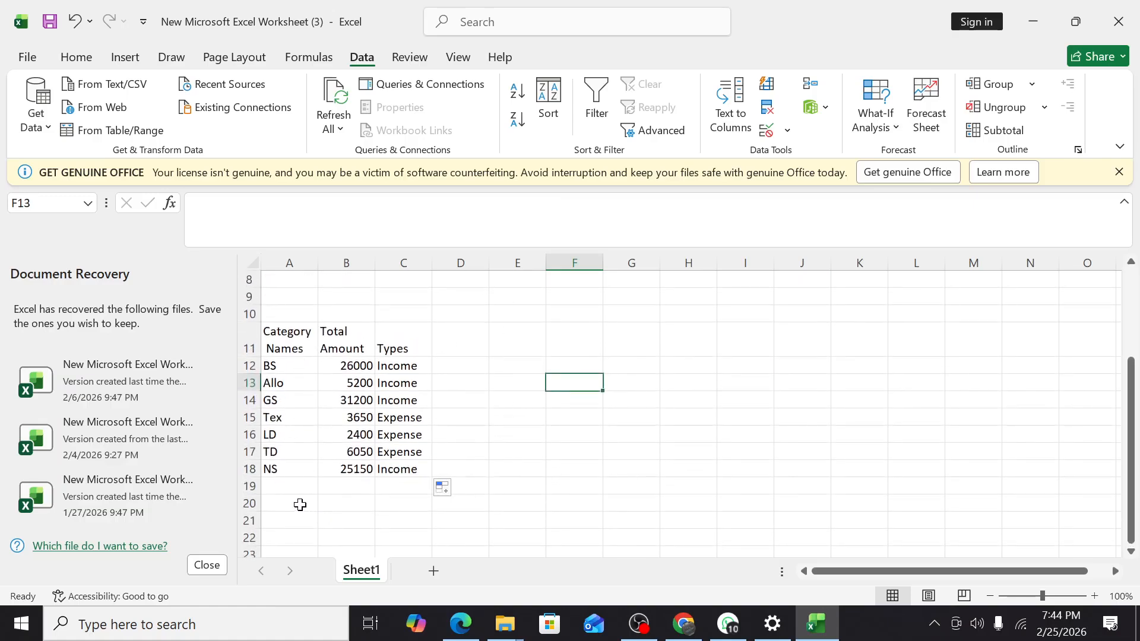
- Check the Net Salary vs Total Deduction chart in the PDF exercise in Edge and return to the Excel sheet
left_click(683, 624)
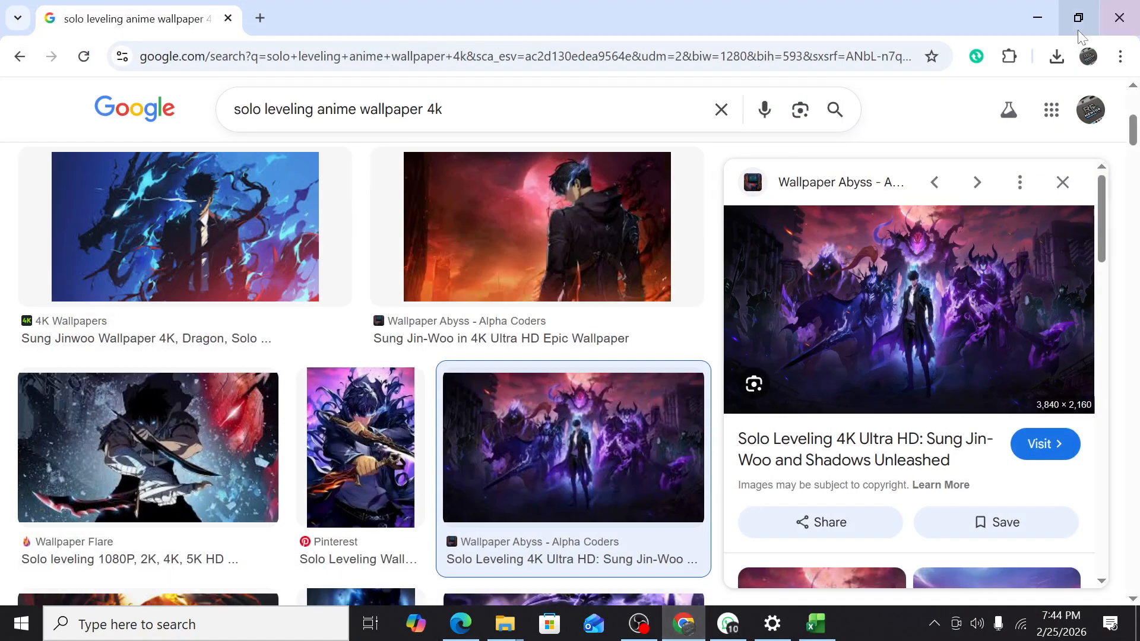
left_click(1037, 17)
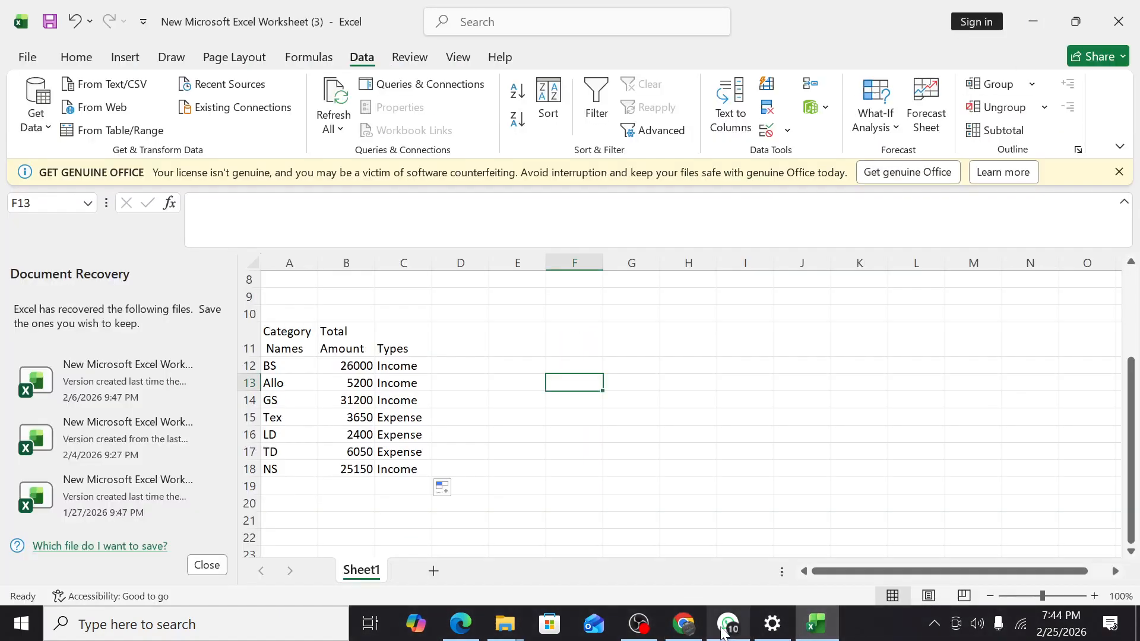
left_click(473, 636)
scroll(365, 475, "down", 8)
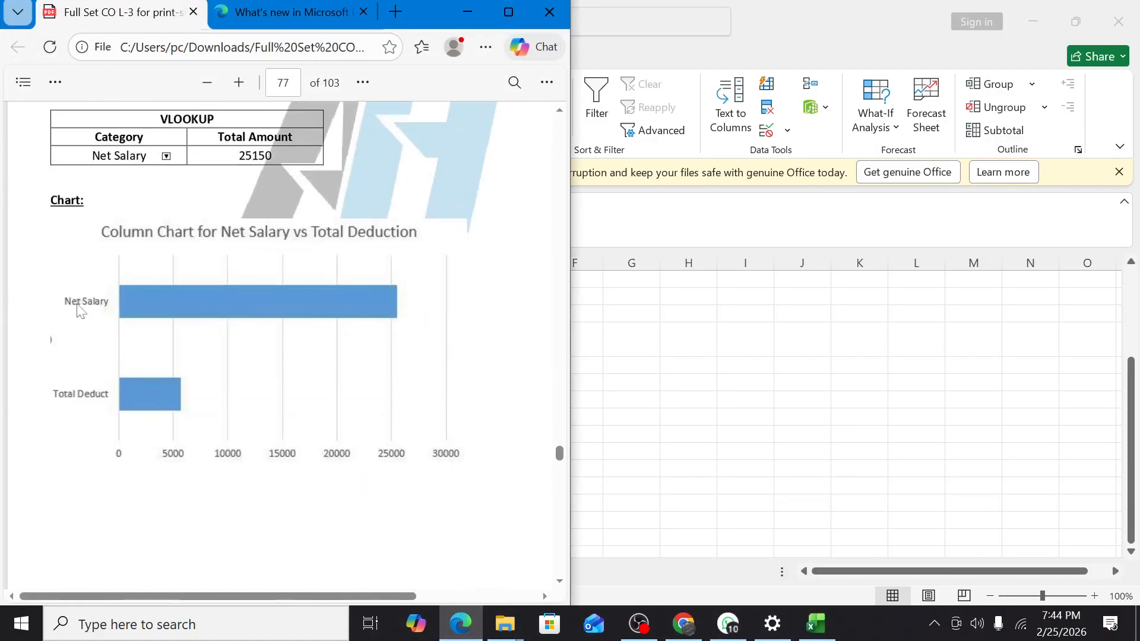
left_click(468, 11)
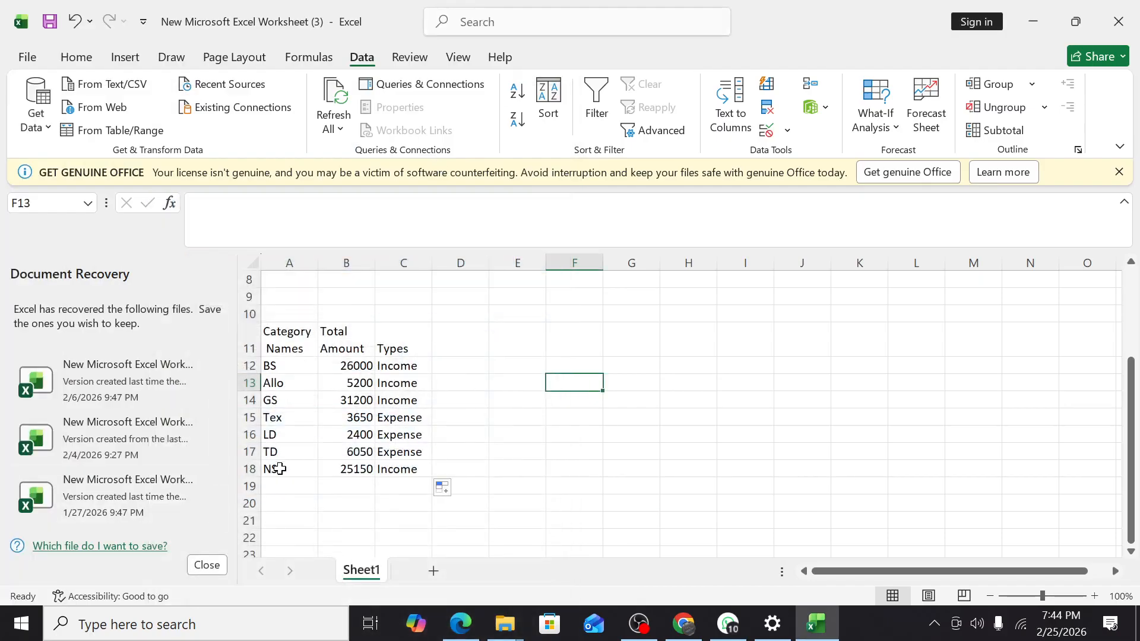
- Insert a 2-D bar chart of the TD and NS totals in A17:B18 and place it beside the category table, starting around row 14
left_click_drag(280, 469, 333, 469)
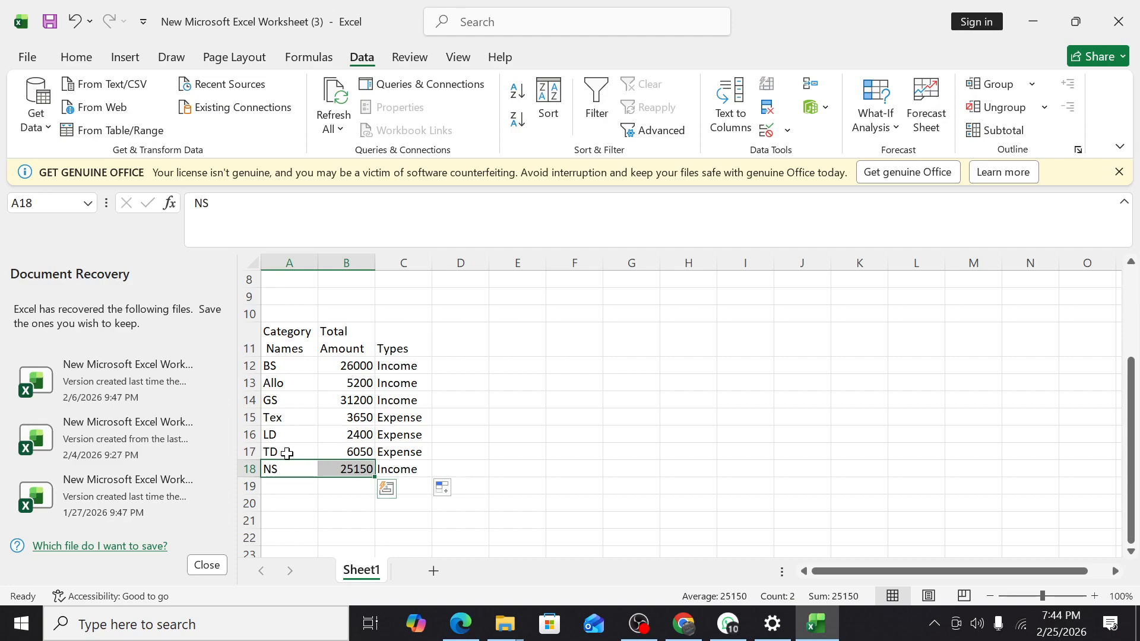
left_click_drag(287, 451, 332, 469)
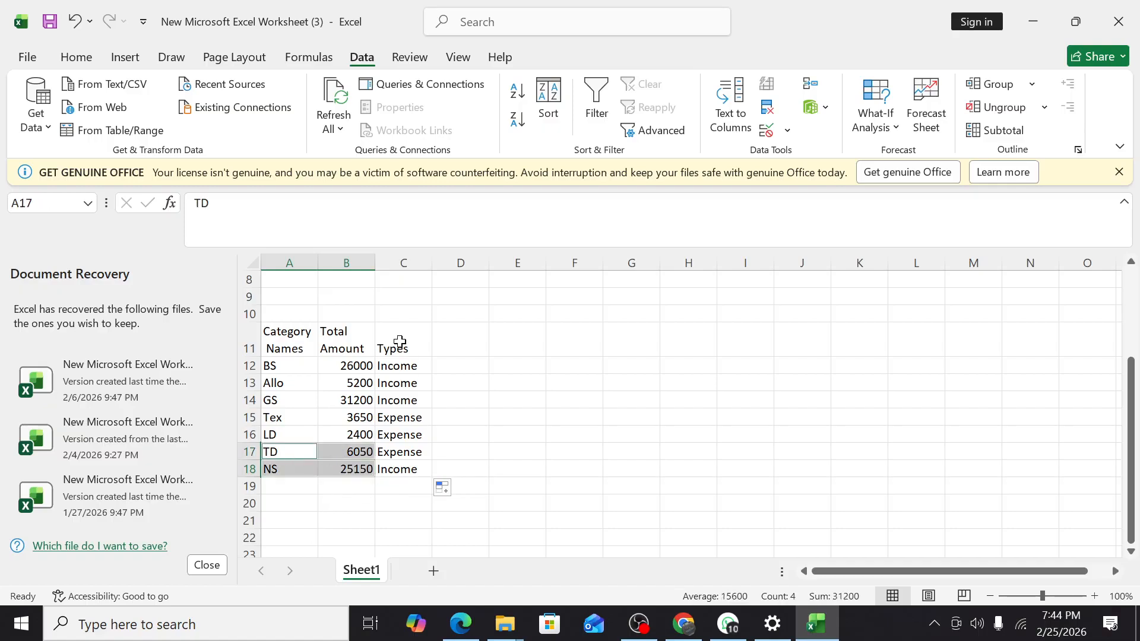
left_click(124, 57)
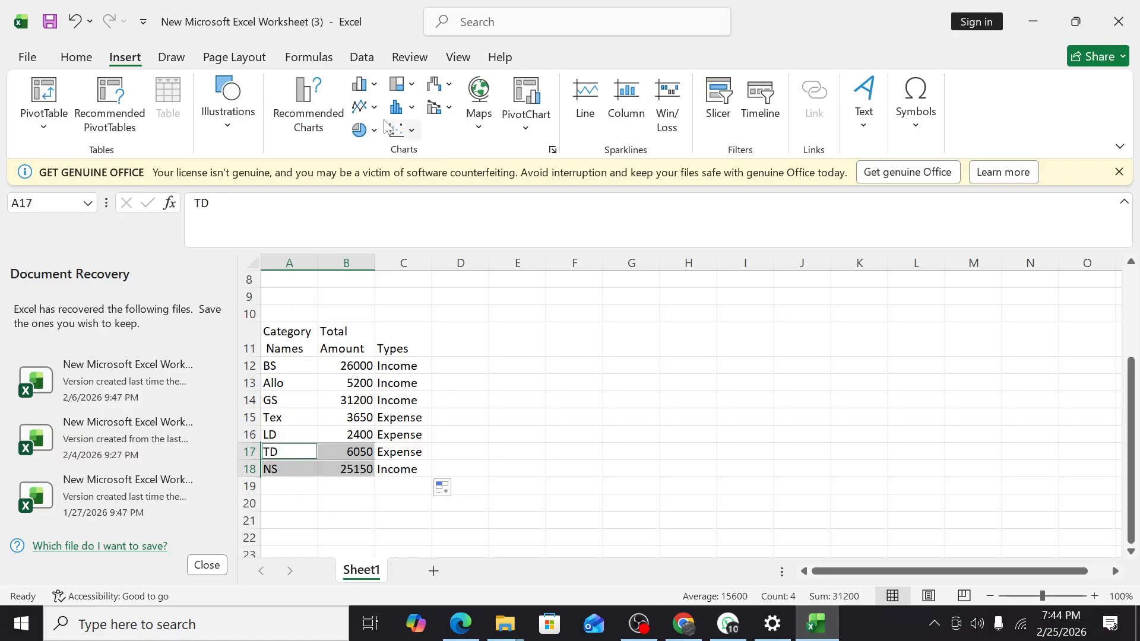
left_click(365, 89)
left_click(372, 315)
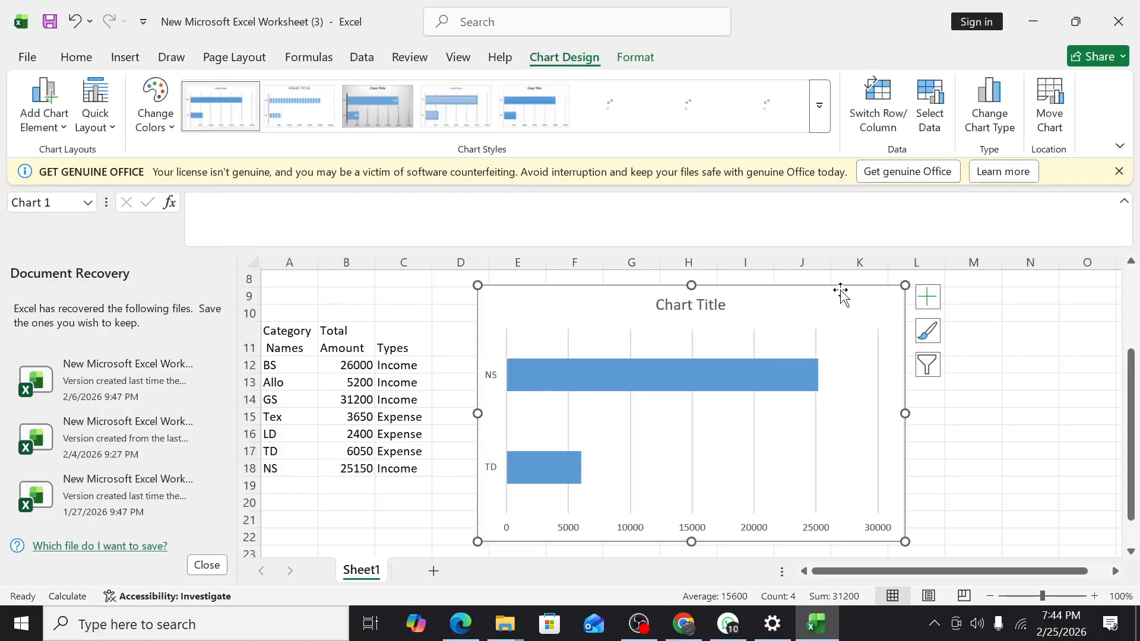
left_click_drag(653, 335, 680, 448)
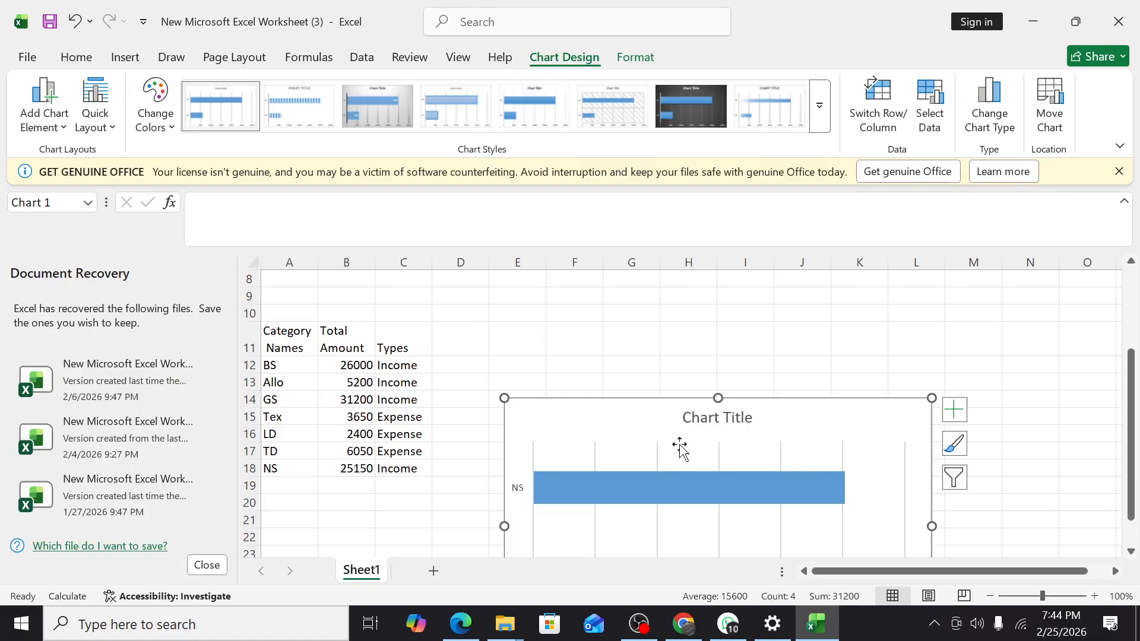
left_click(738, 416)
left_click(628, 339)
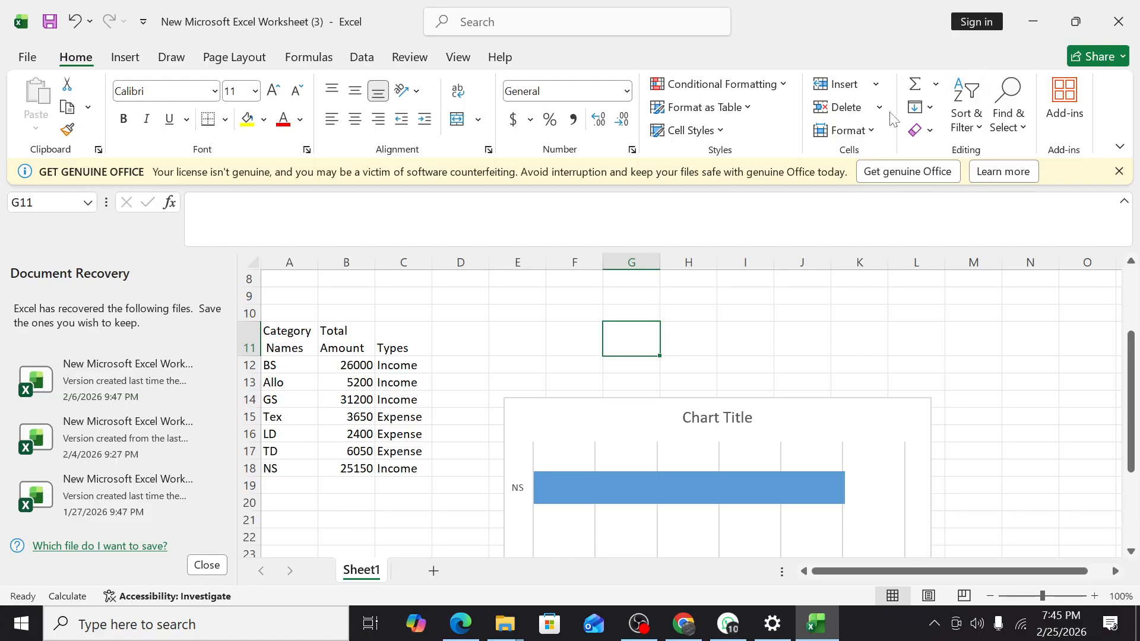
left_click(639, 623)
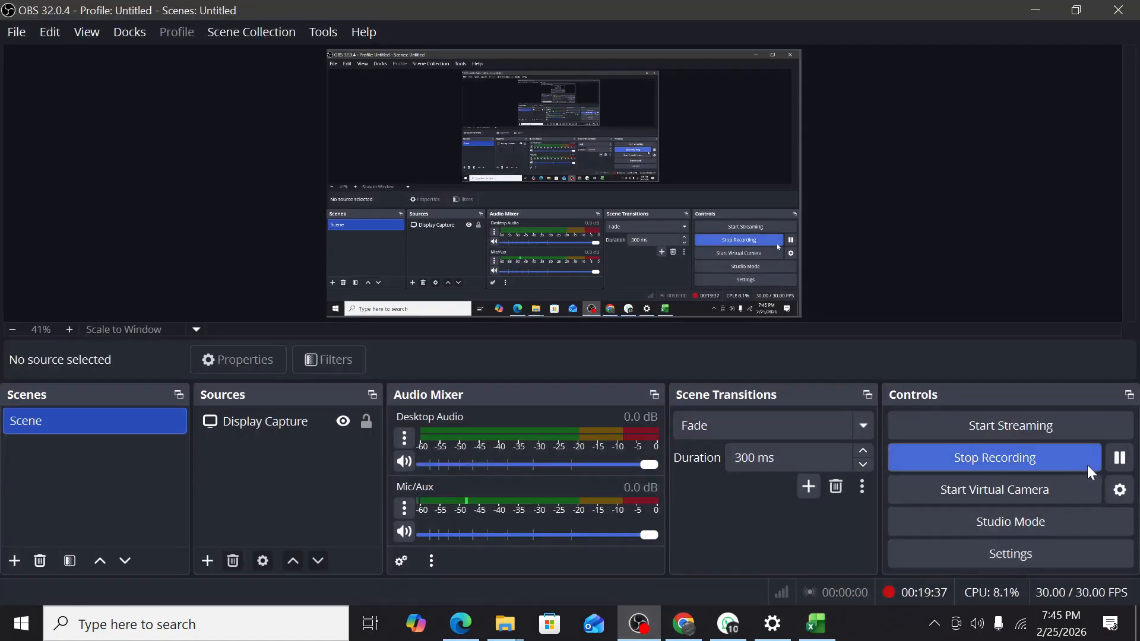